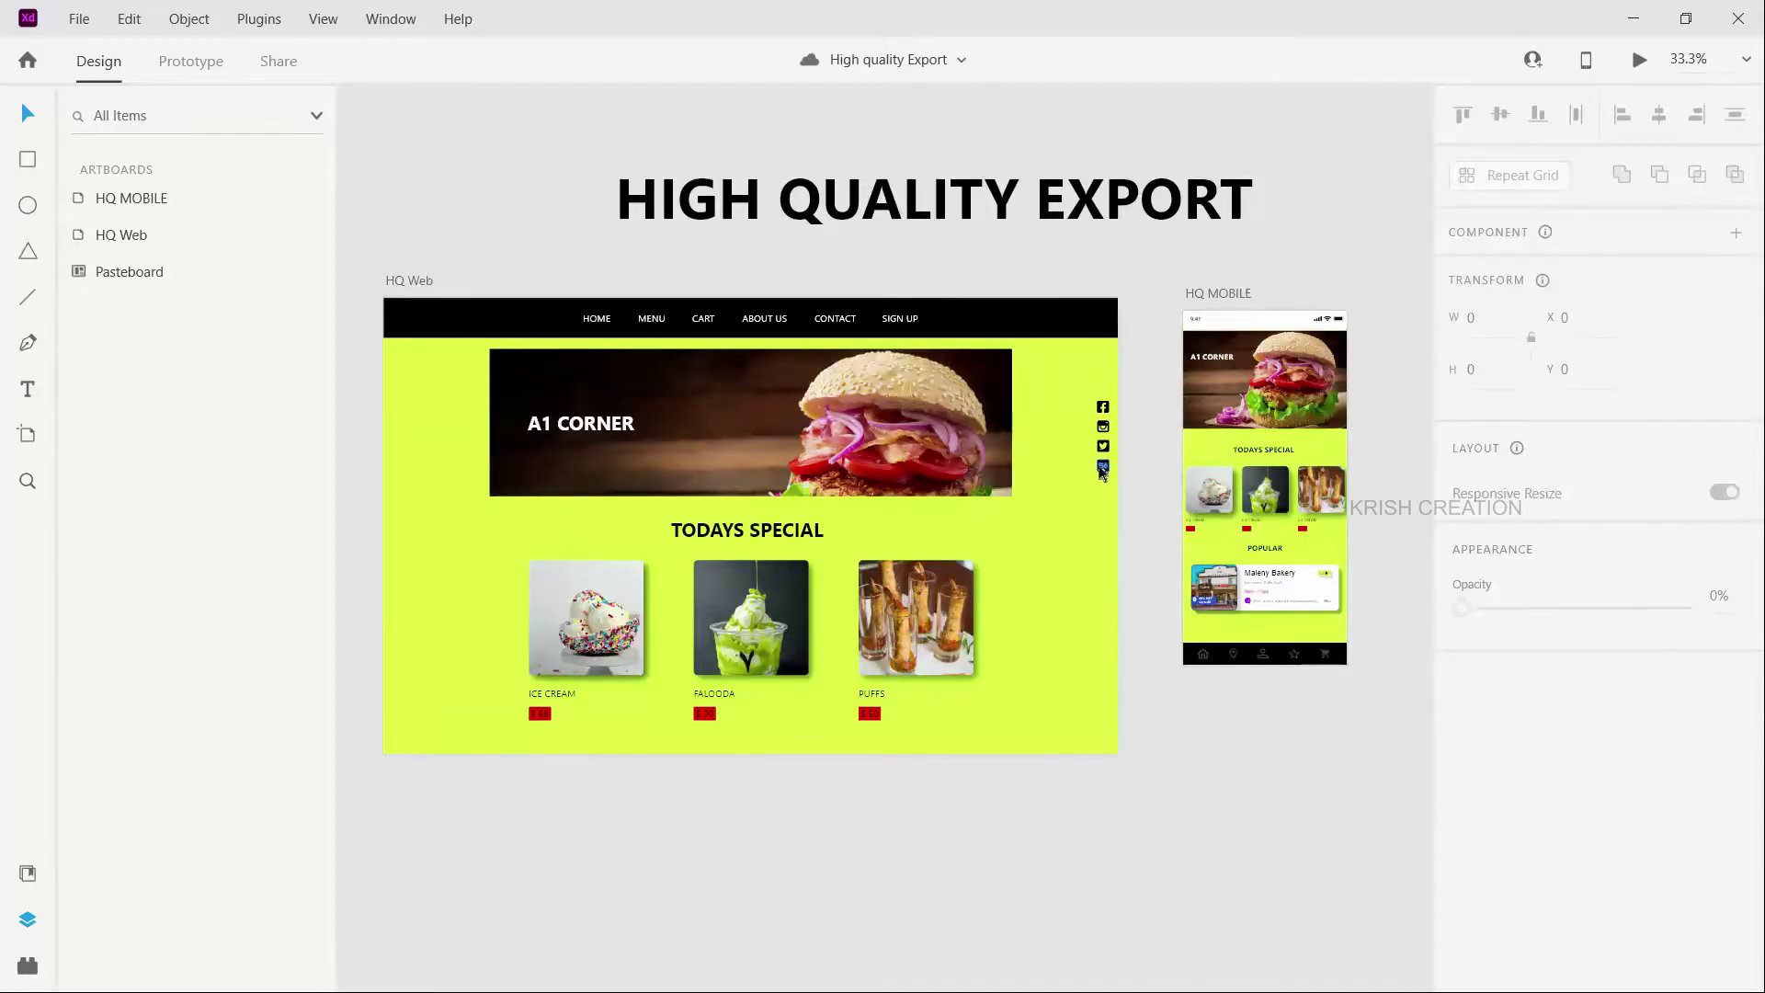
Examine the social media icons and the A1 CORNER heading on the HQ Web artboard.
{"action": "scroll", "coordinate": [1105, 471], "scroll_direction": "up", "scroll_amount": 5}
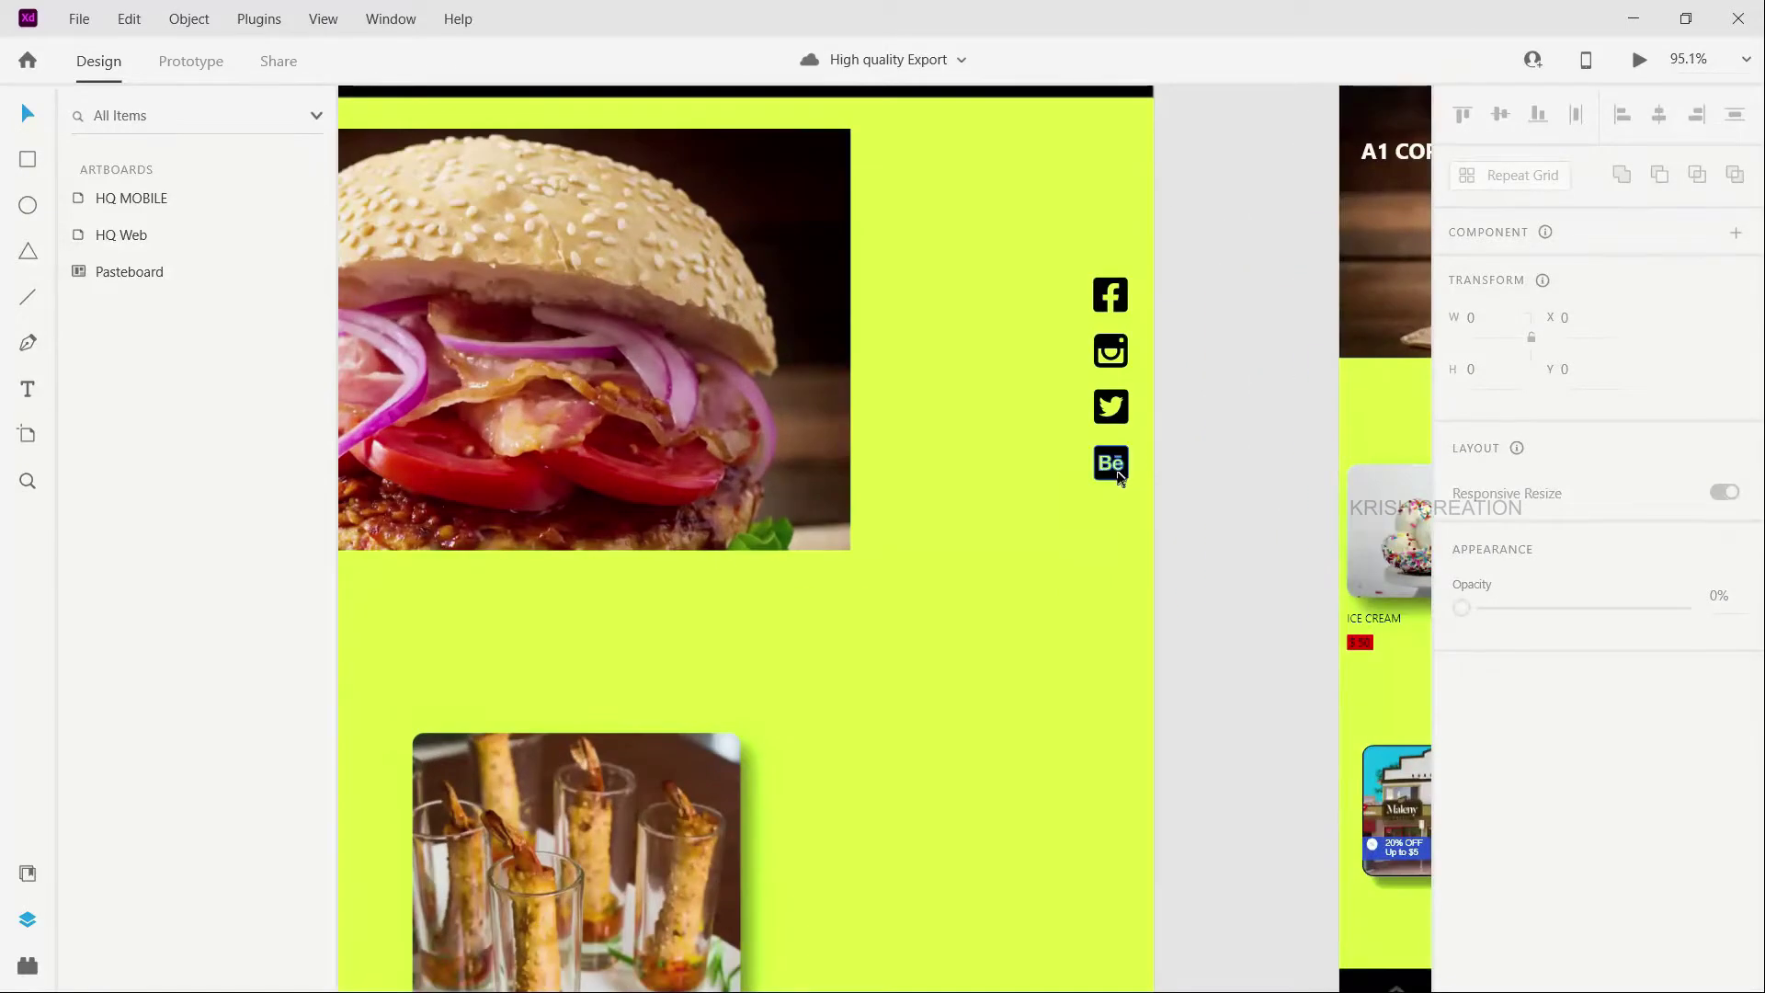
{"action": "left_click", "coordinate": [1118, 476]}
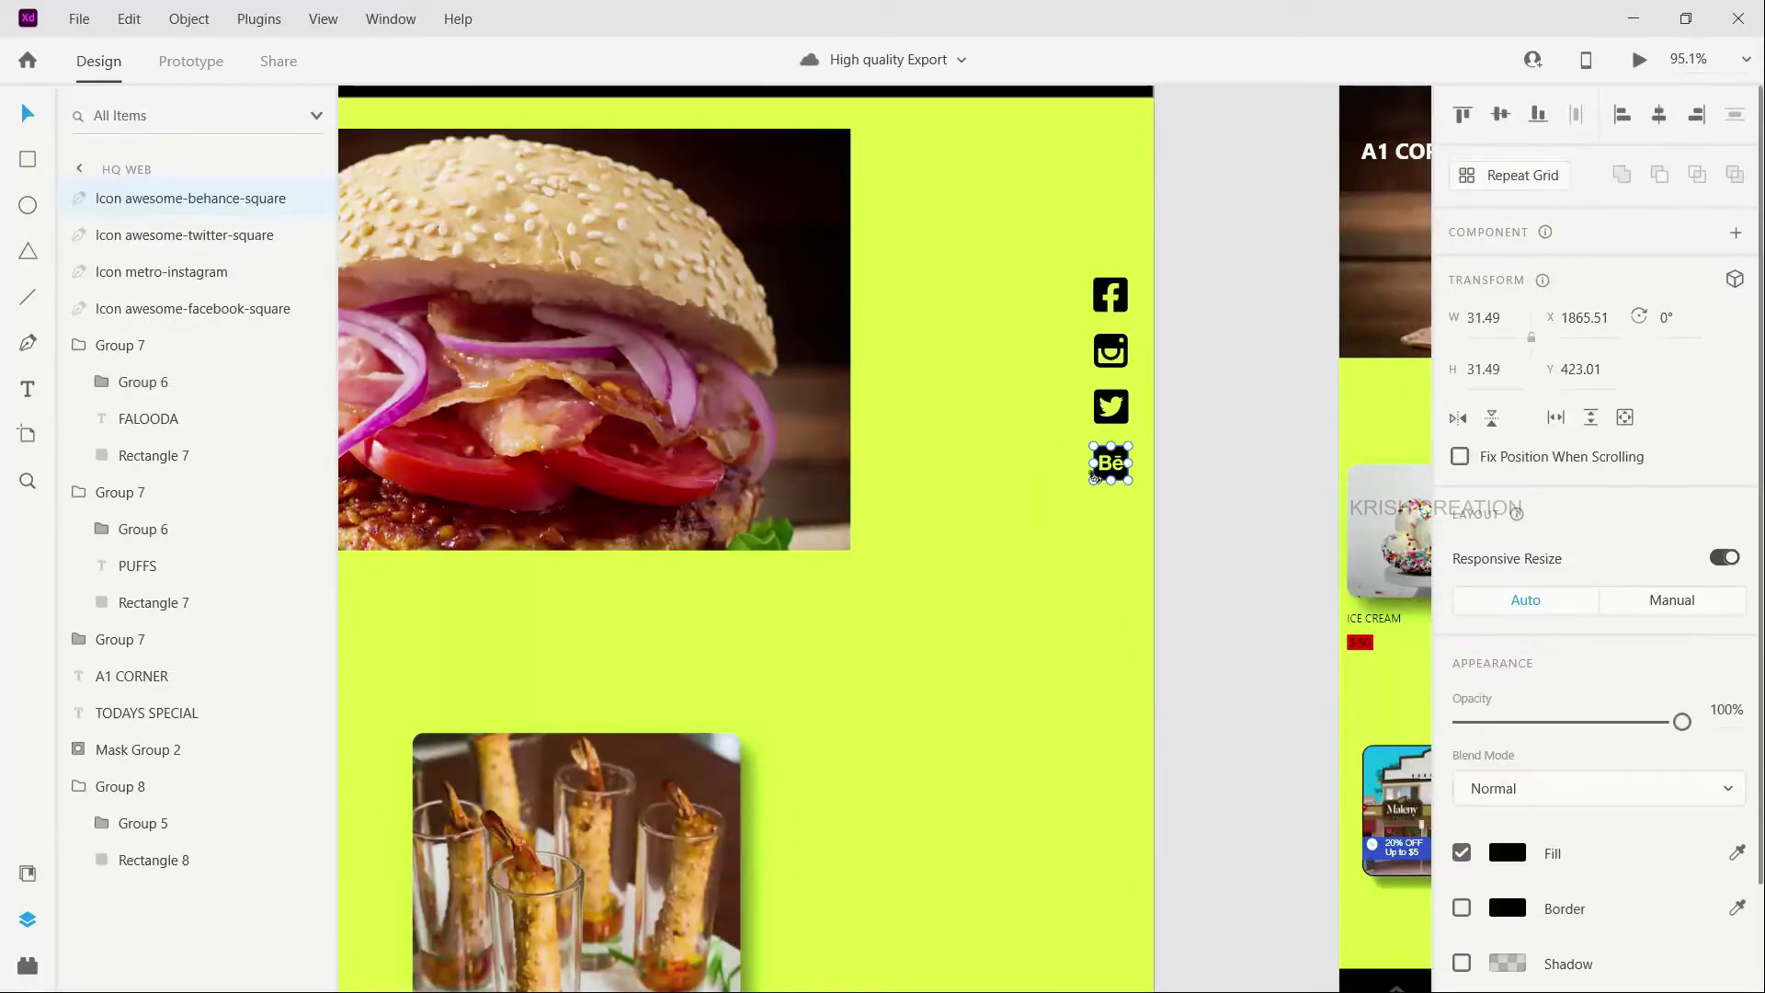
{"action": "left_click", "coordinate": [1120, 420]}
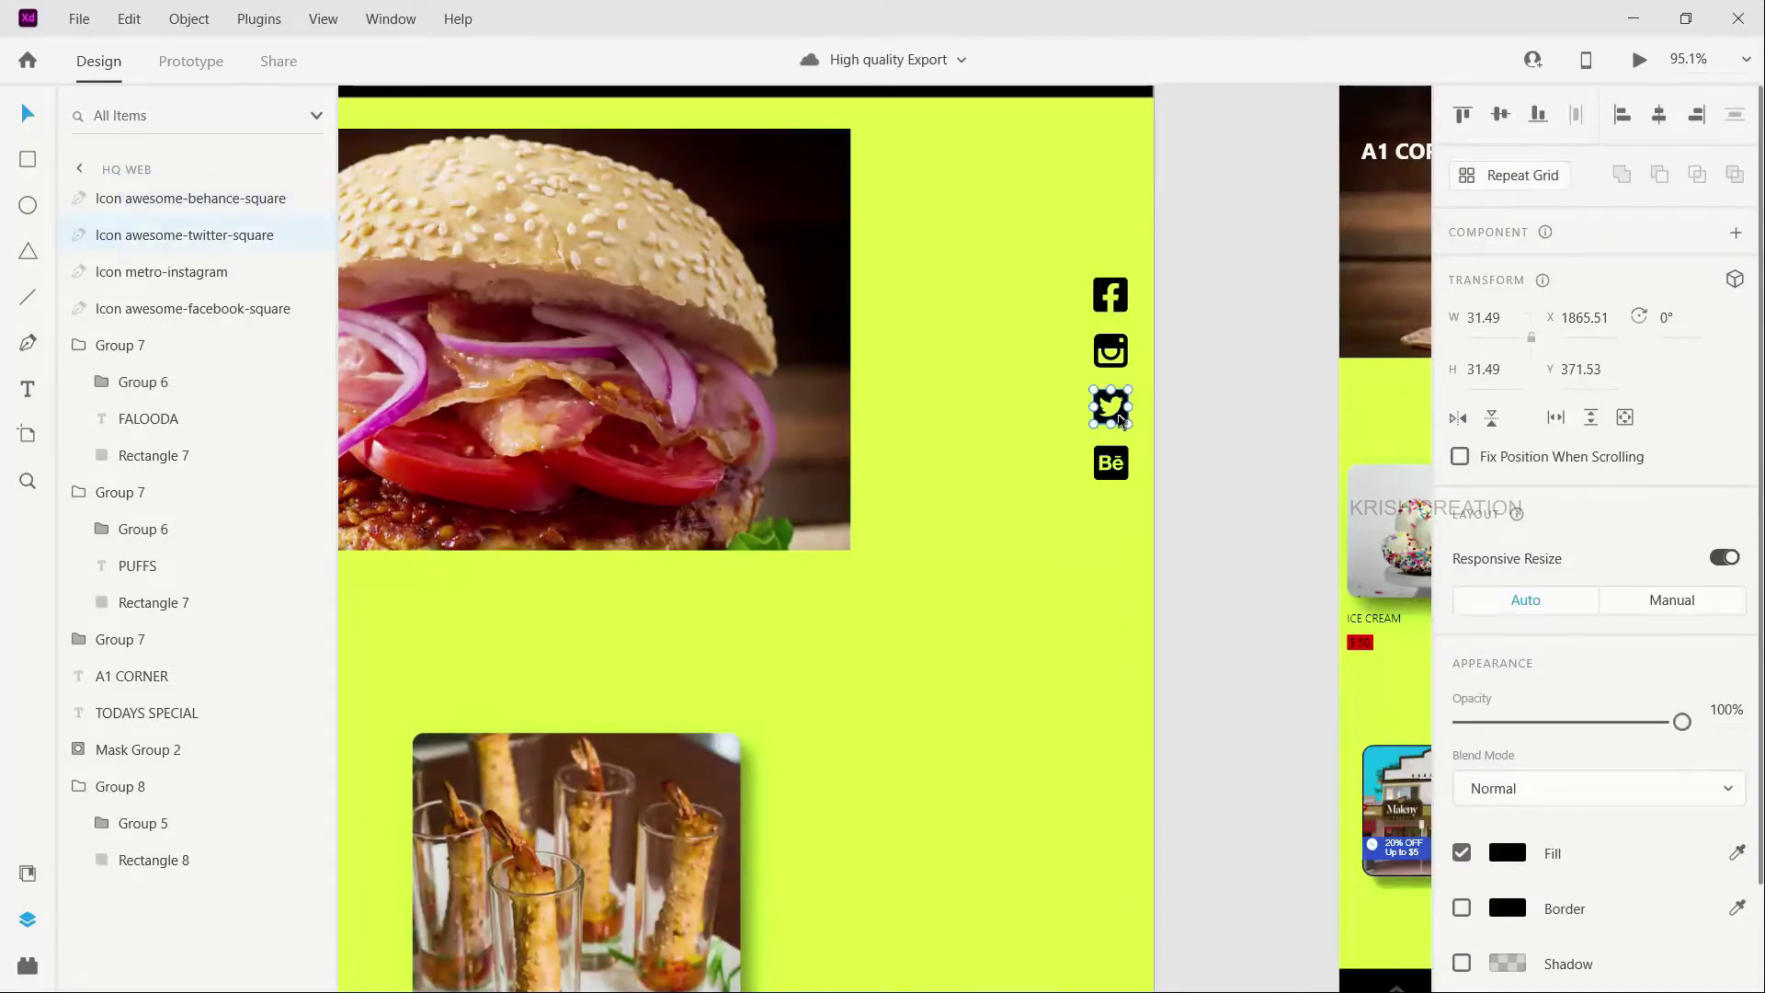
{"action": "scroll", "coordinate": [798, 515], "scroll_direction": "down", "scroll_amount": 4}
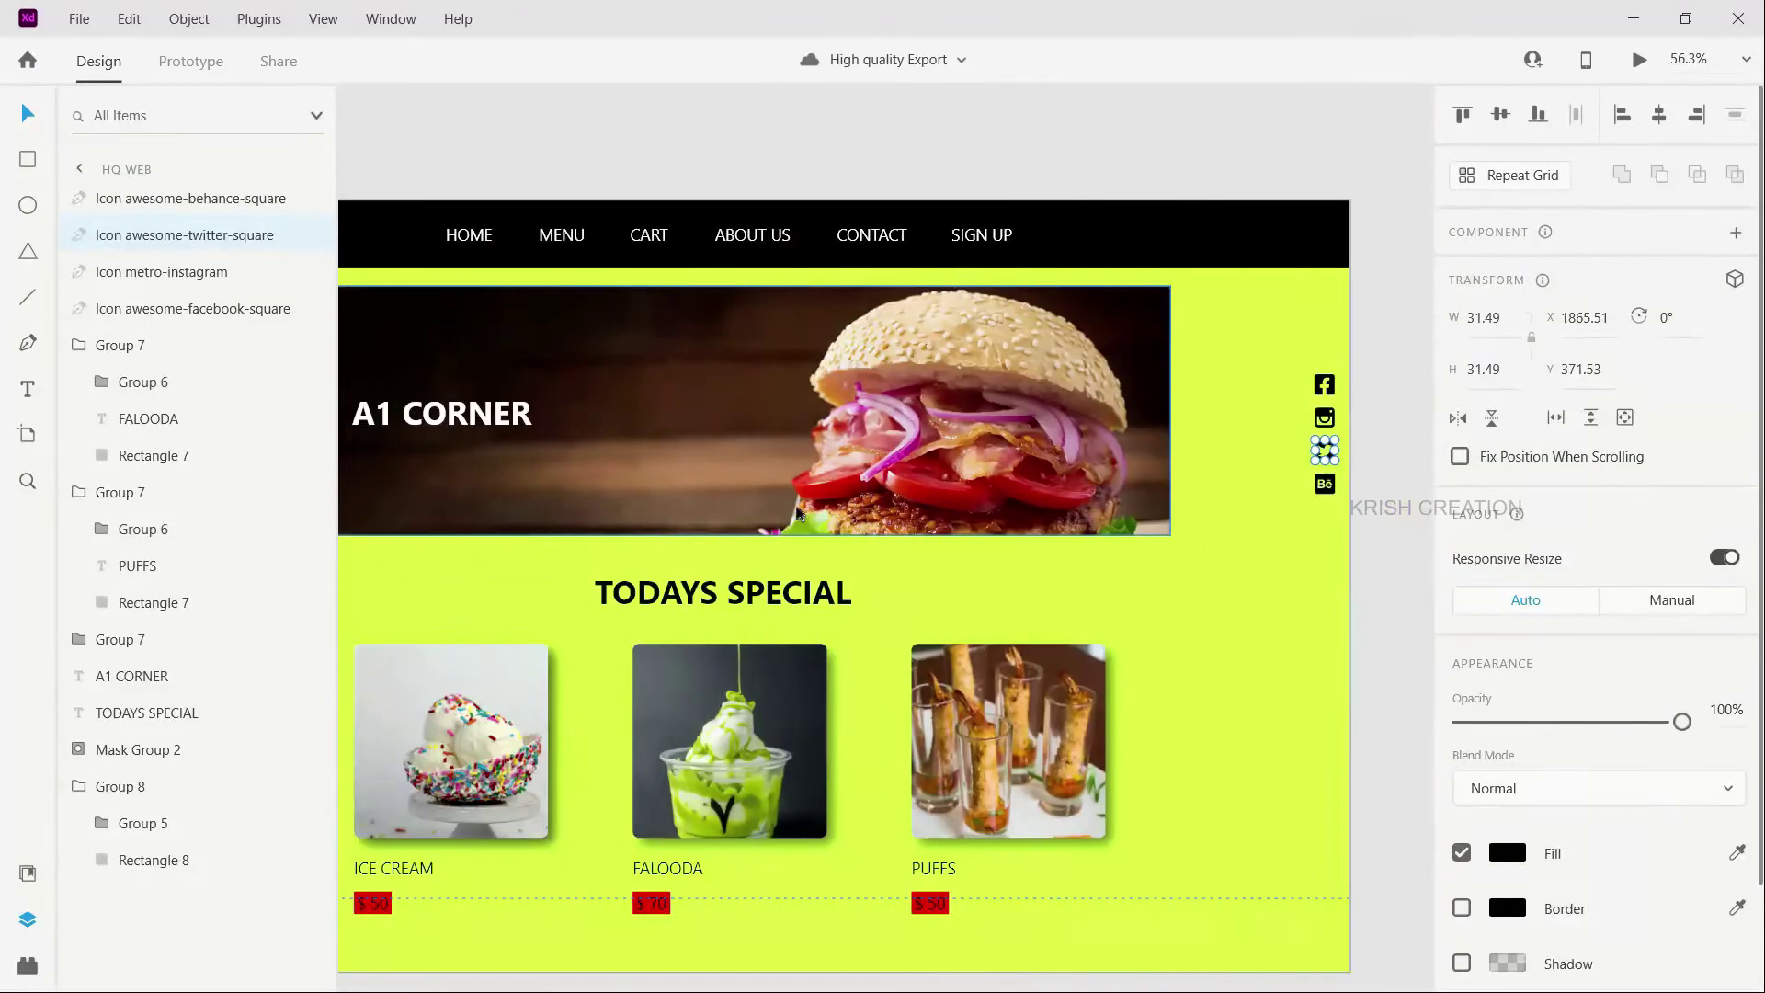
{"action": "scroll", "coordinate": [798, 515], "scroll_direction": "left", "scroll_amount": 3}
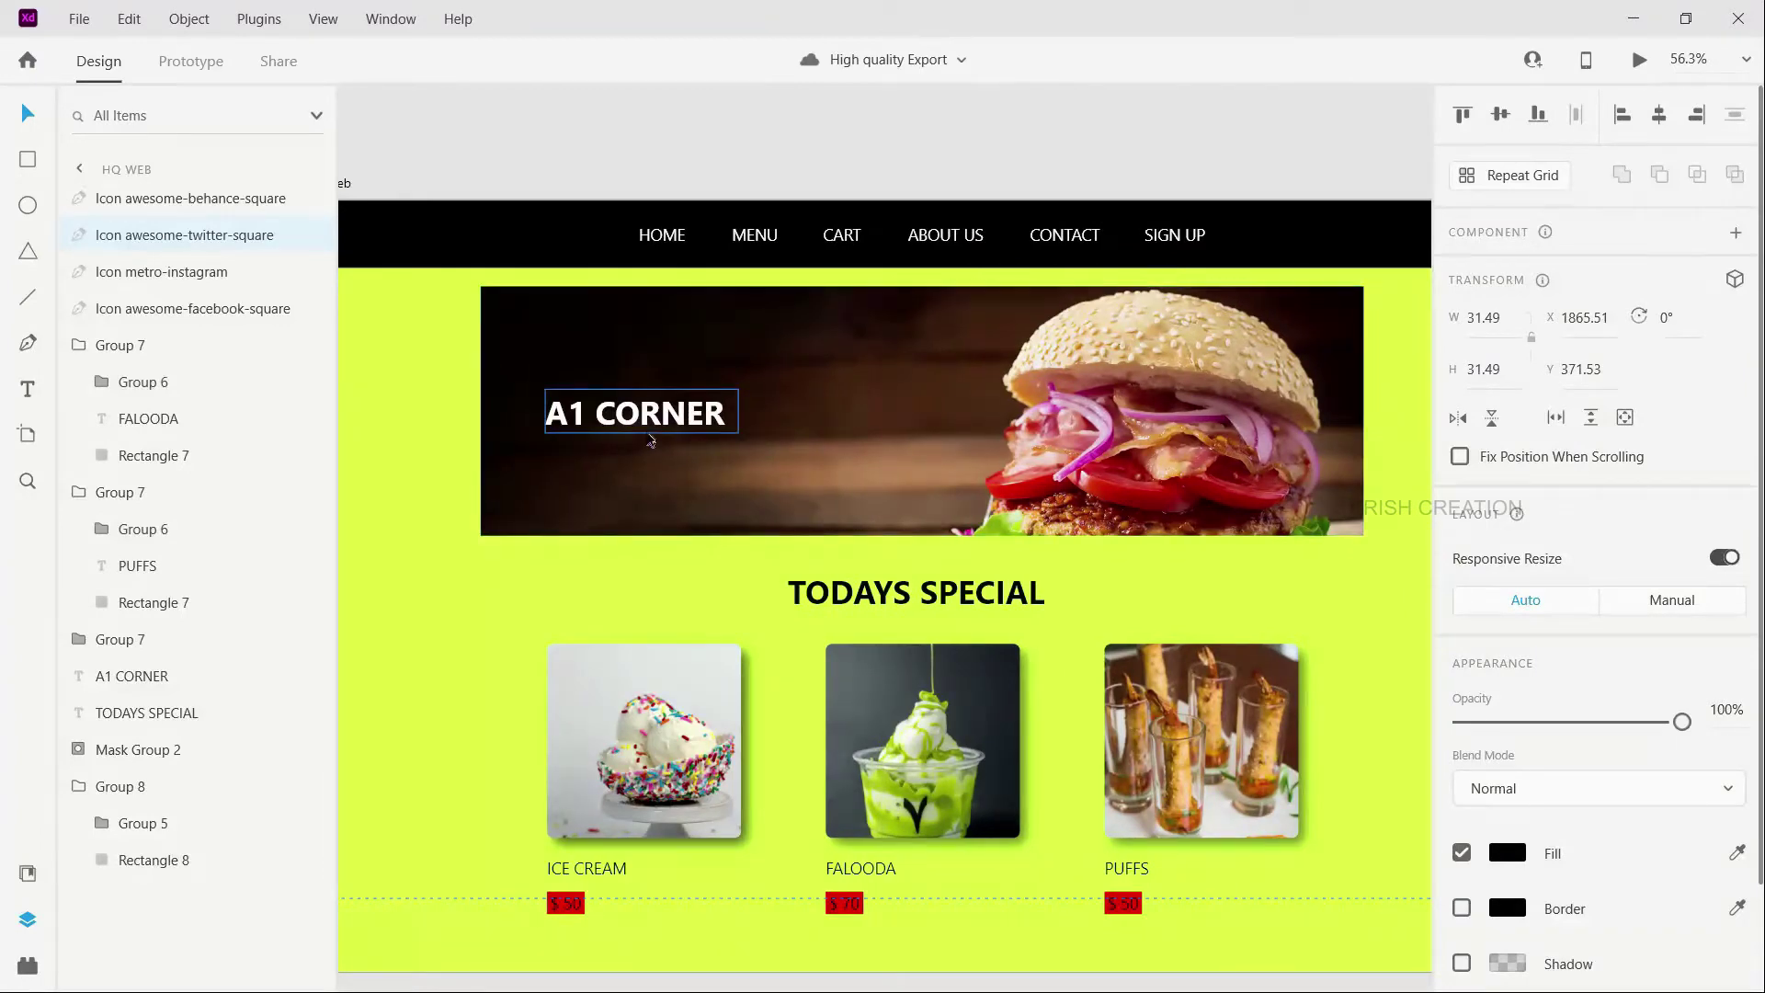
{"action": "left_click", "coordinate": [650, 439]}
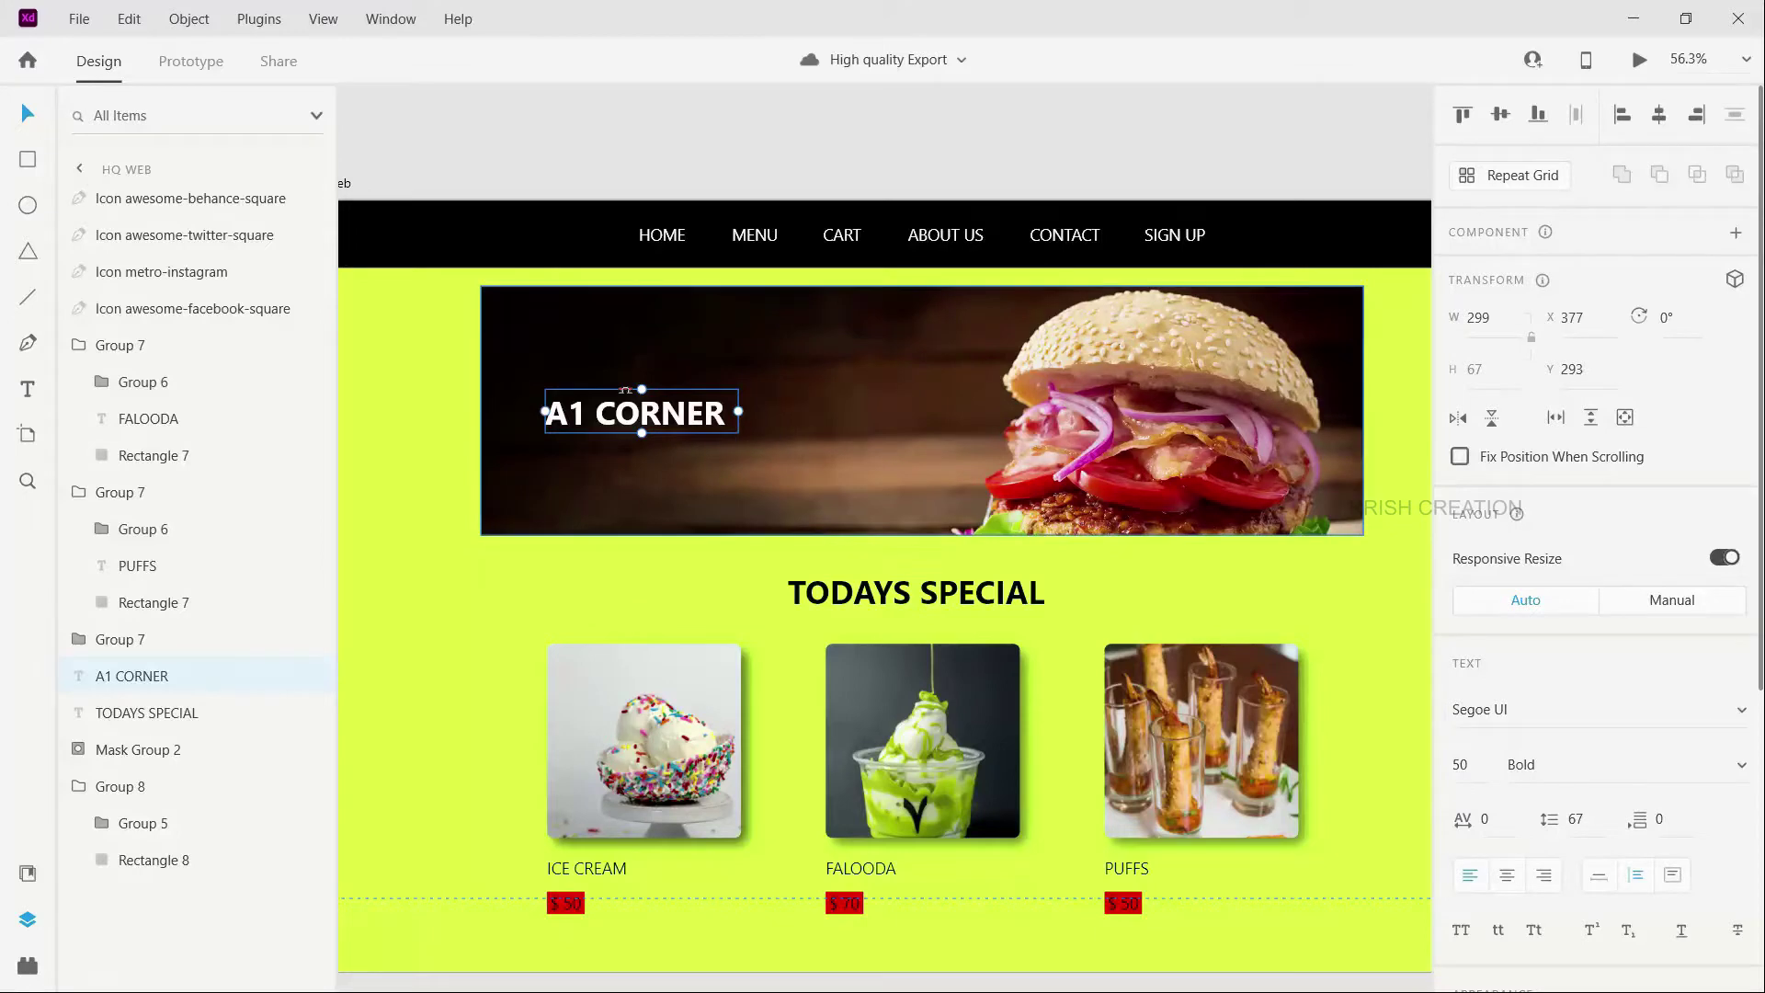
{"action": "left_click", "coordinate": [411, 562]}
{"action": "scroll", "coordinate": [651, 486], "scroll_direction": "down", "scroll_amount": 3}
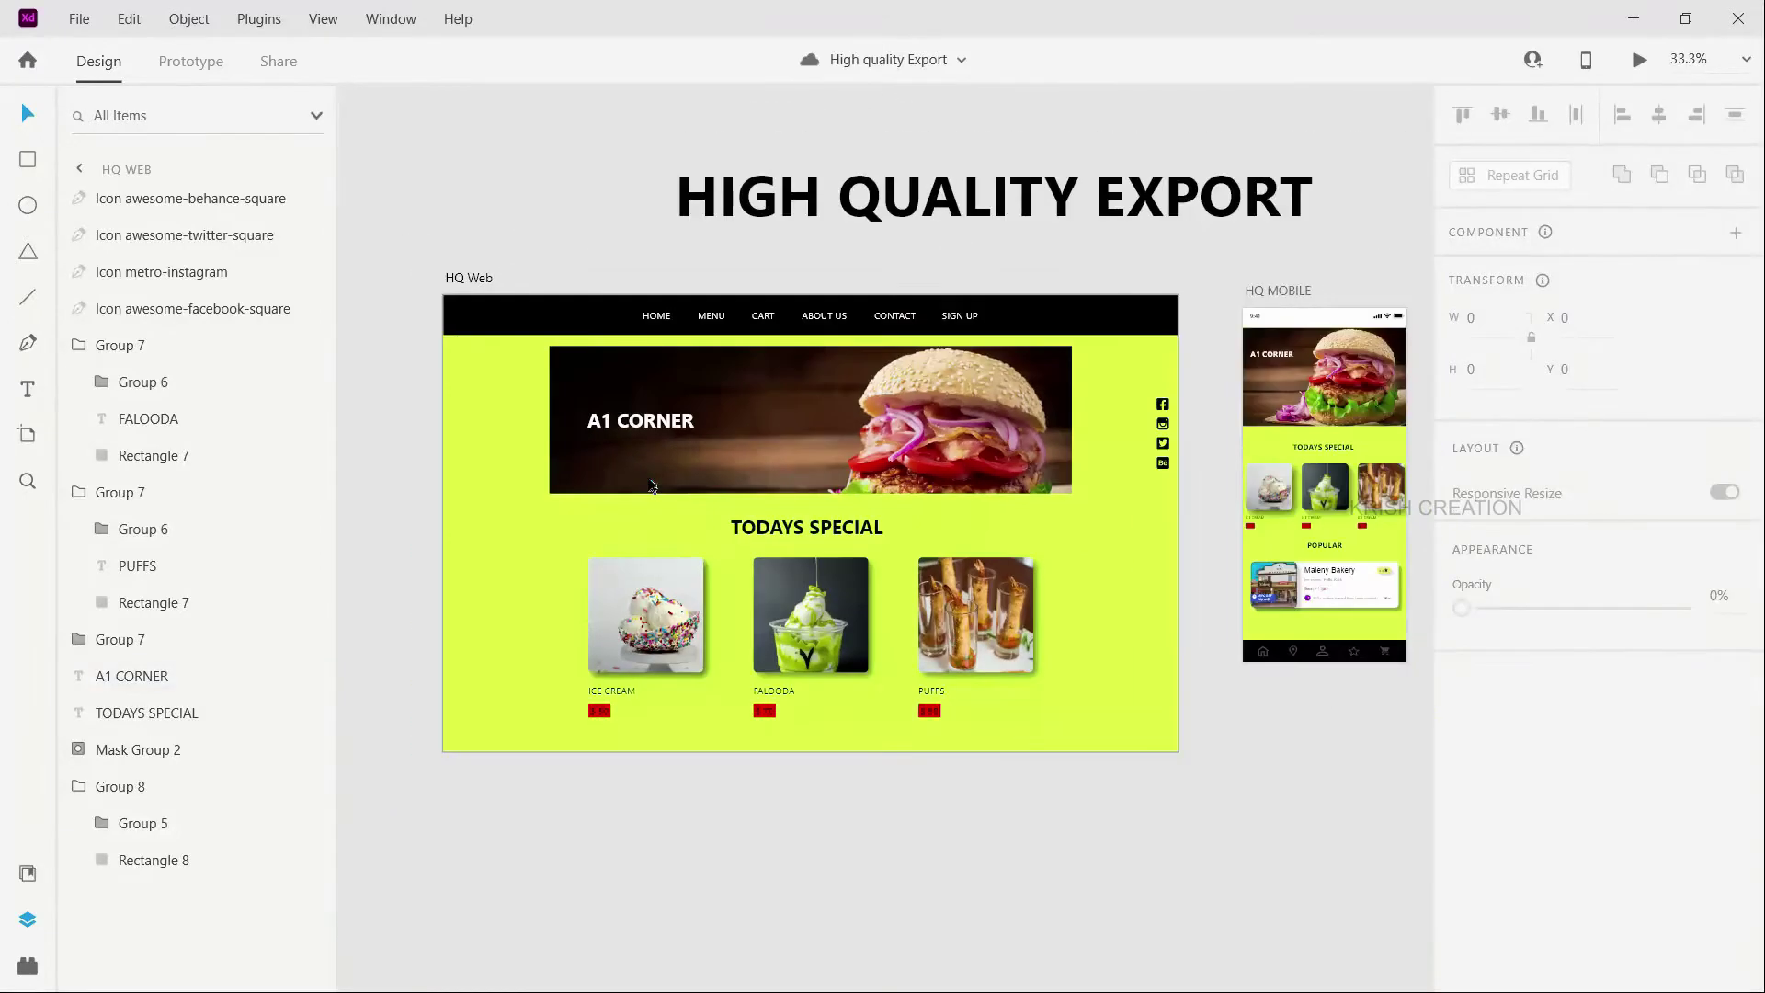
{"action": "scroll", "coordinate": [652, 485], "scroll_direction": "up", "scroll_amount": 1}
Export the HQ Web artboard as a PNG for Design at 1x to F:\YT Sample\Web.
{"action": "left_click", "coordinate": [477, 311]}
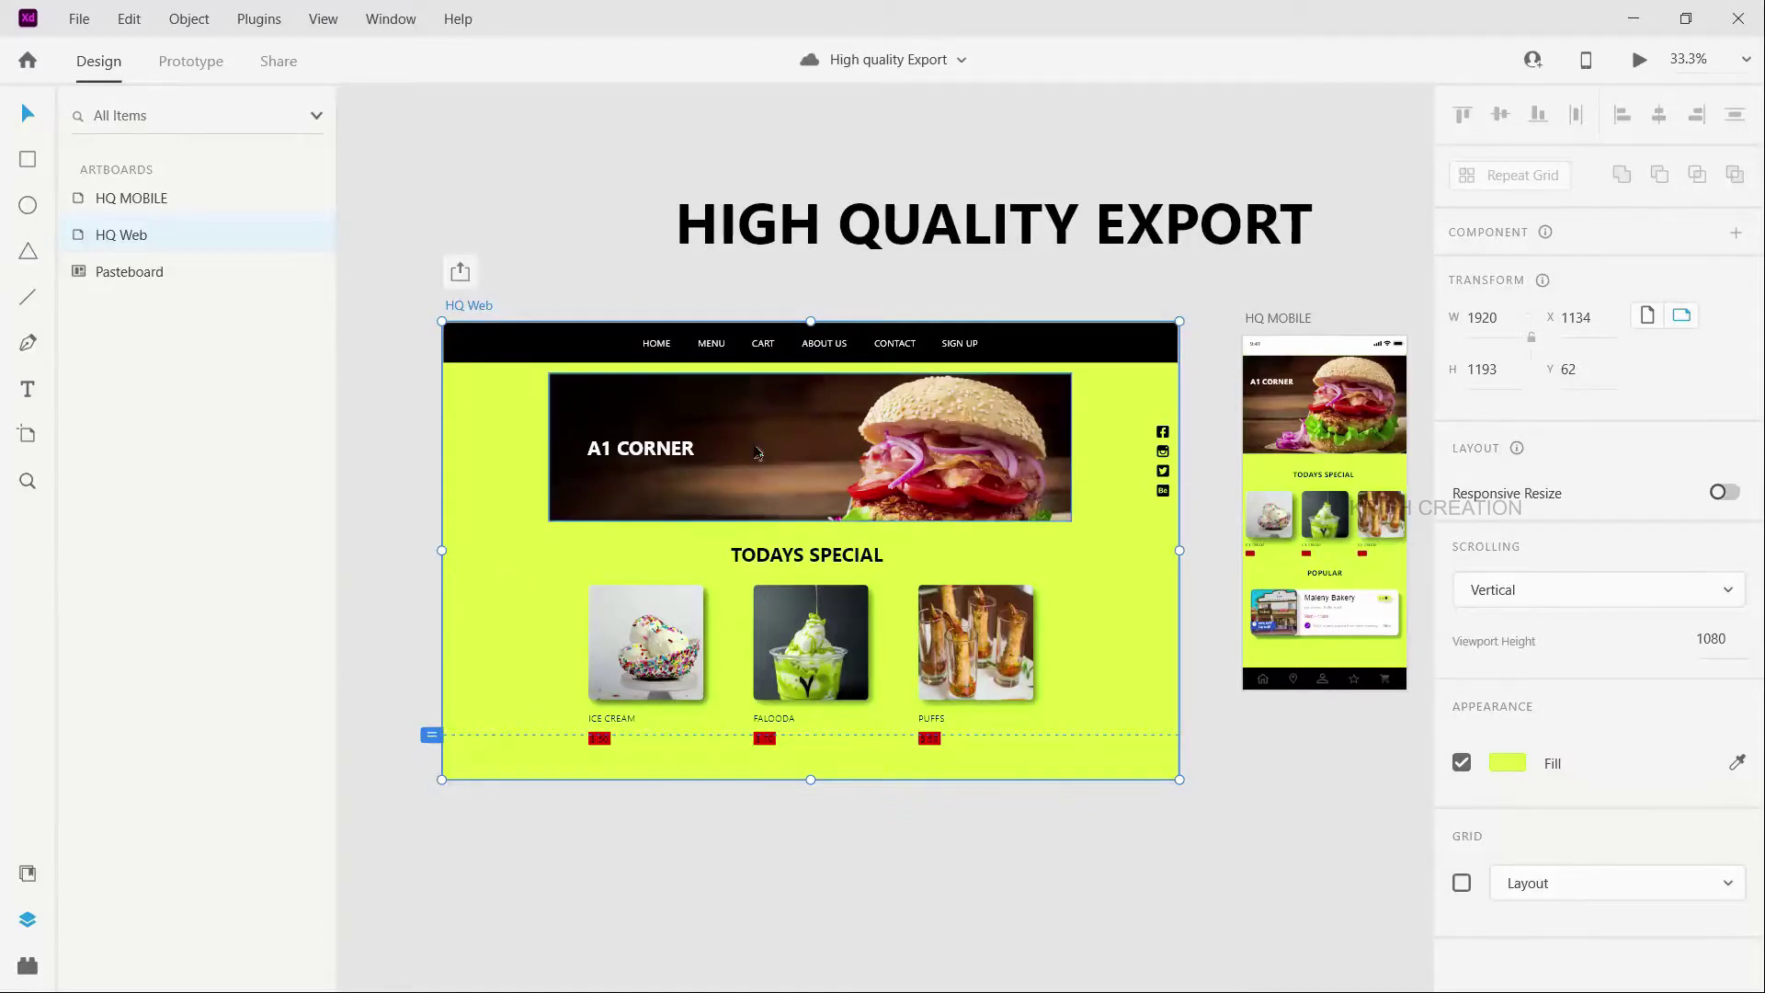
{"action": "left_click", "coordinate": [735, 414]}
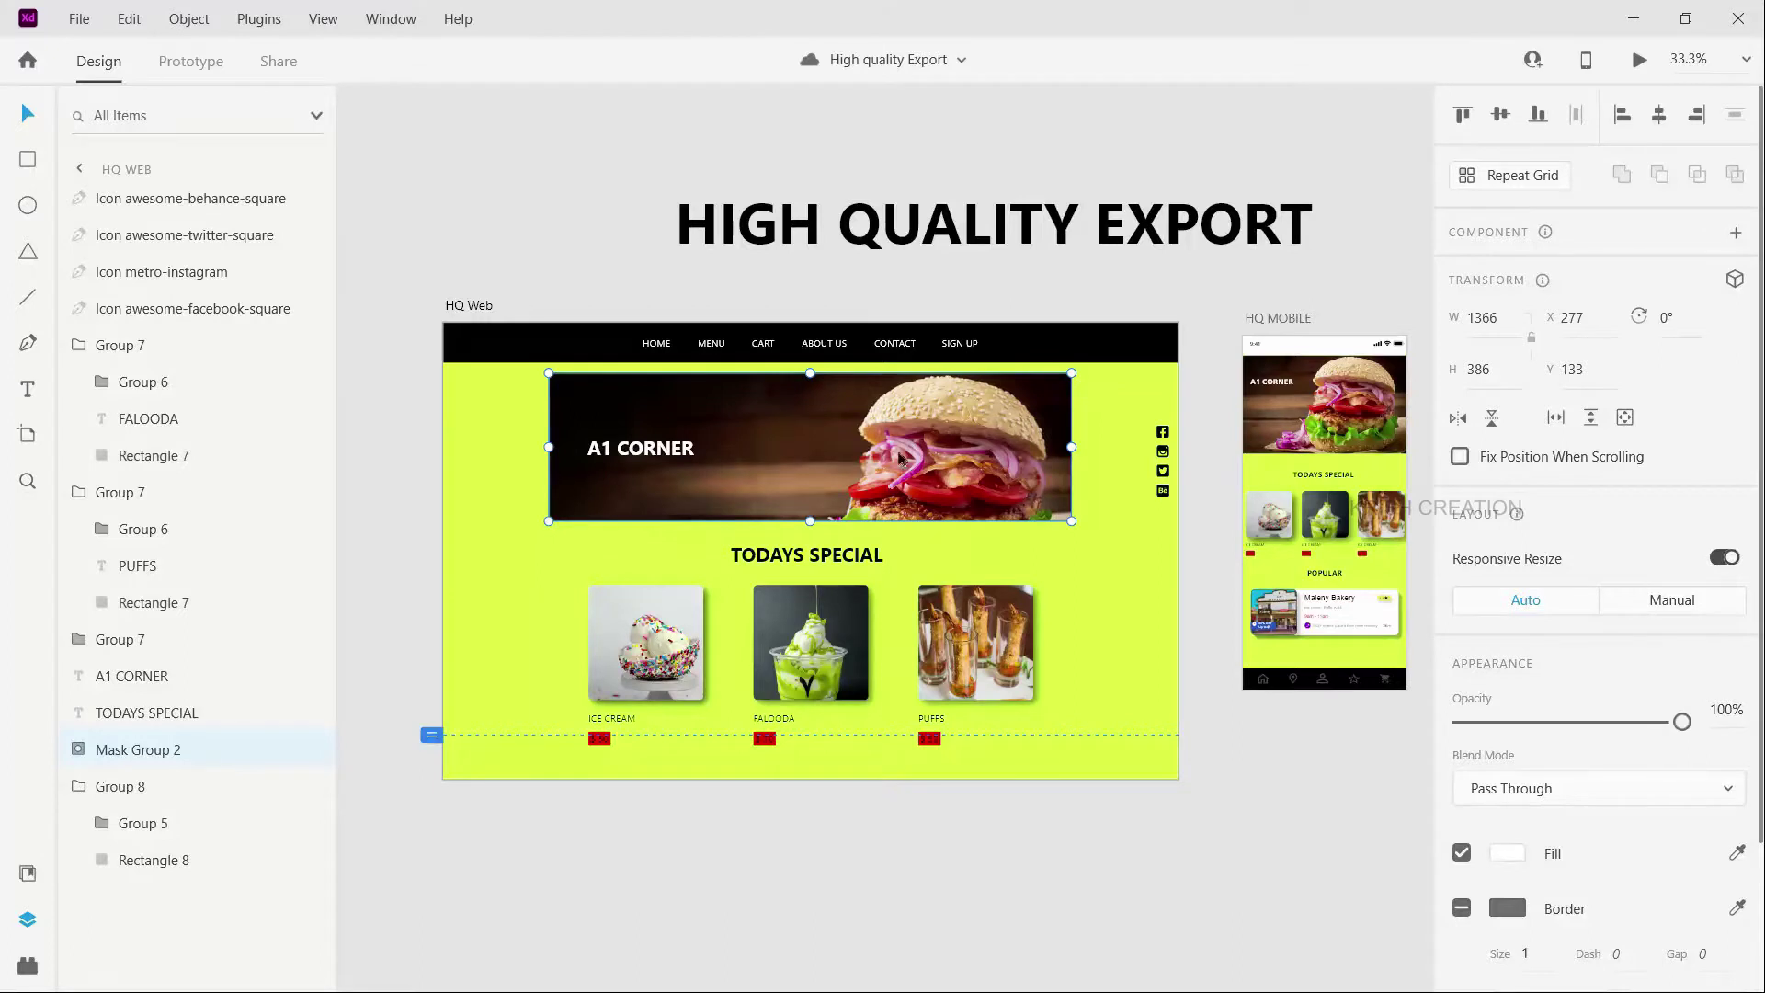
{"action": "left_click", "coordinate": [478, 306]}
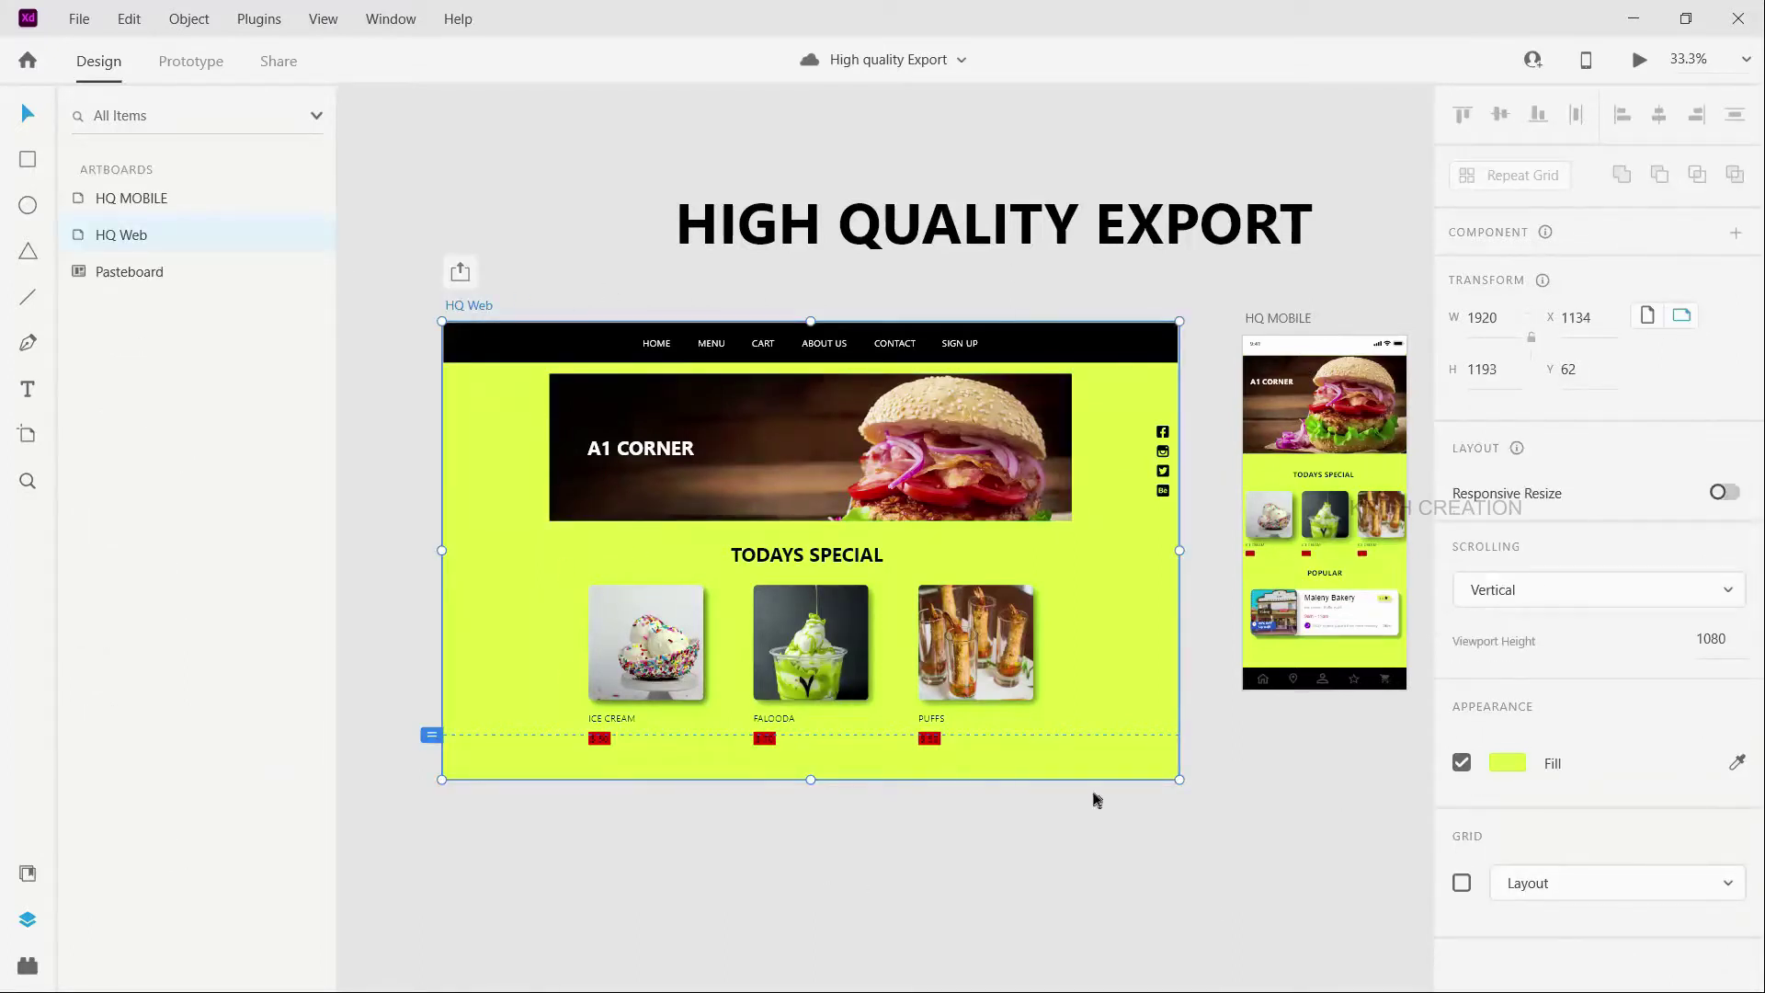
{"action": "left_click", "coordinate": [78, 20]}
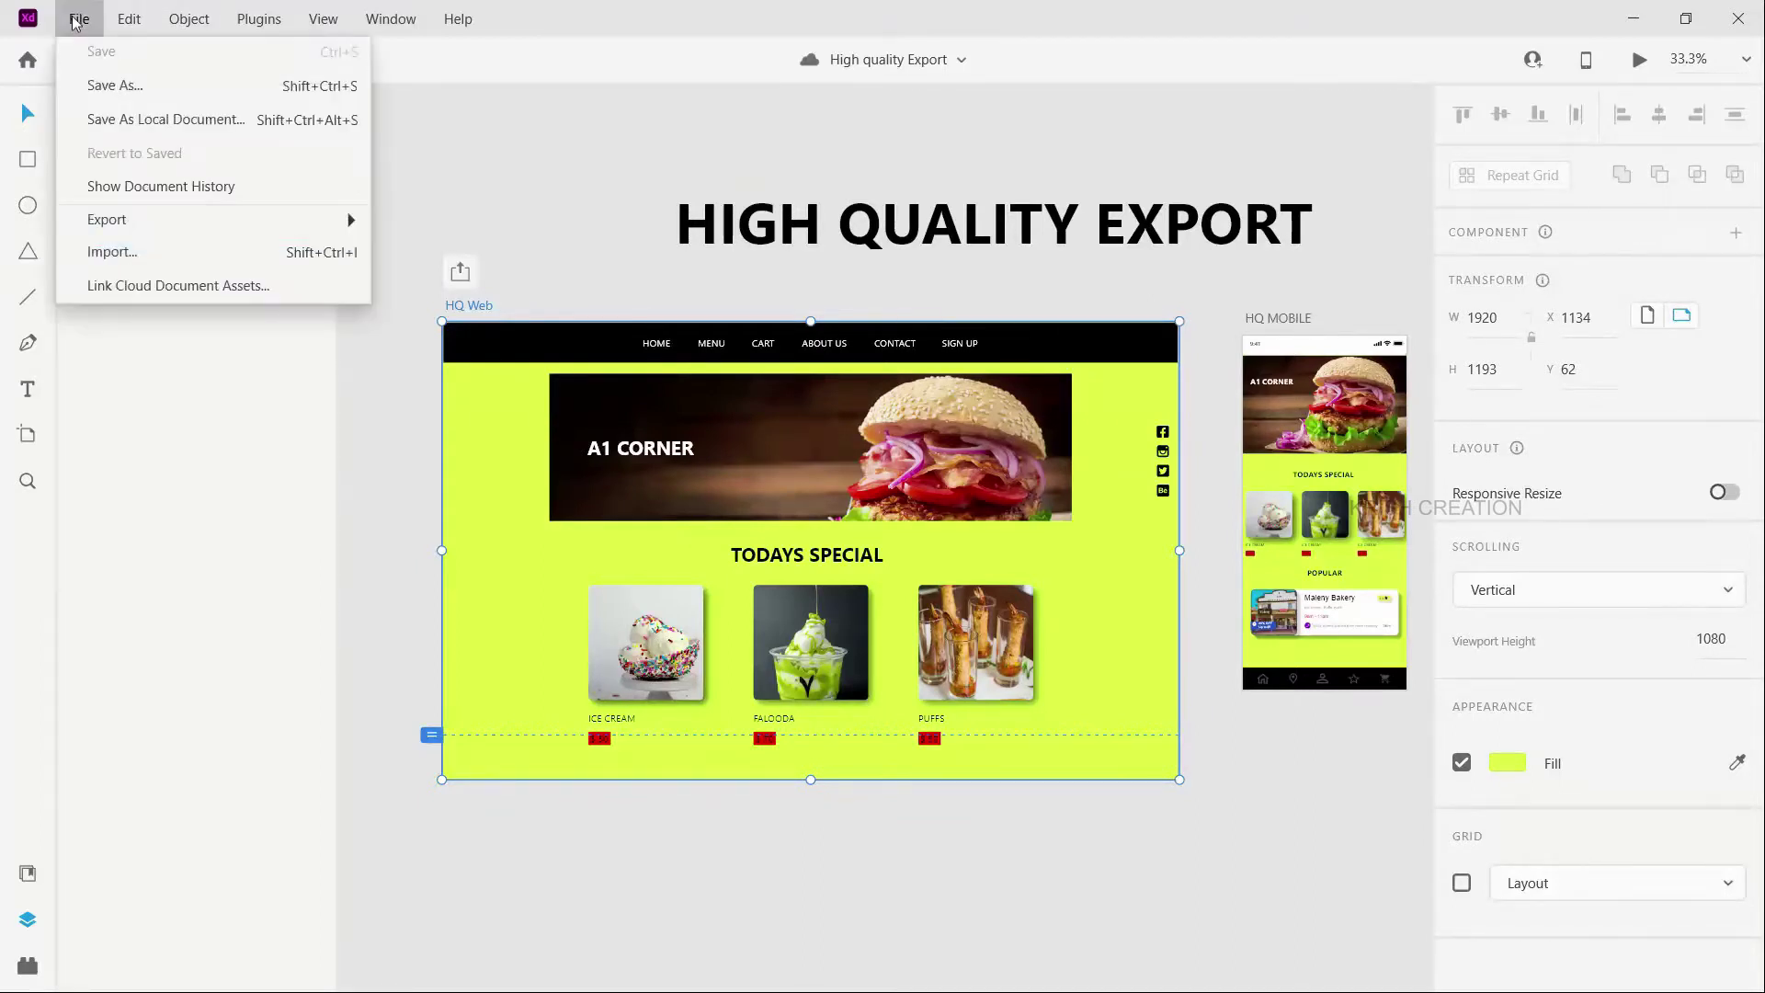
{"action": "mouse_move", "coordinate": [162, 491]}
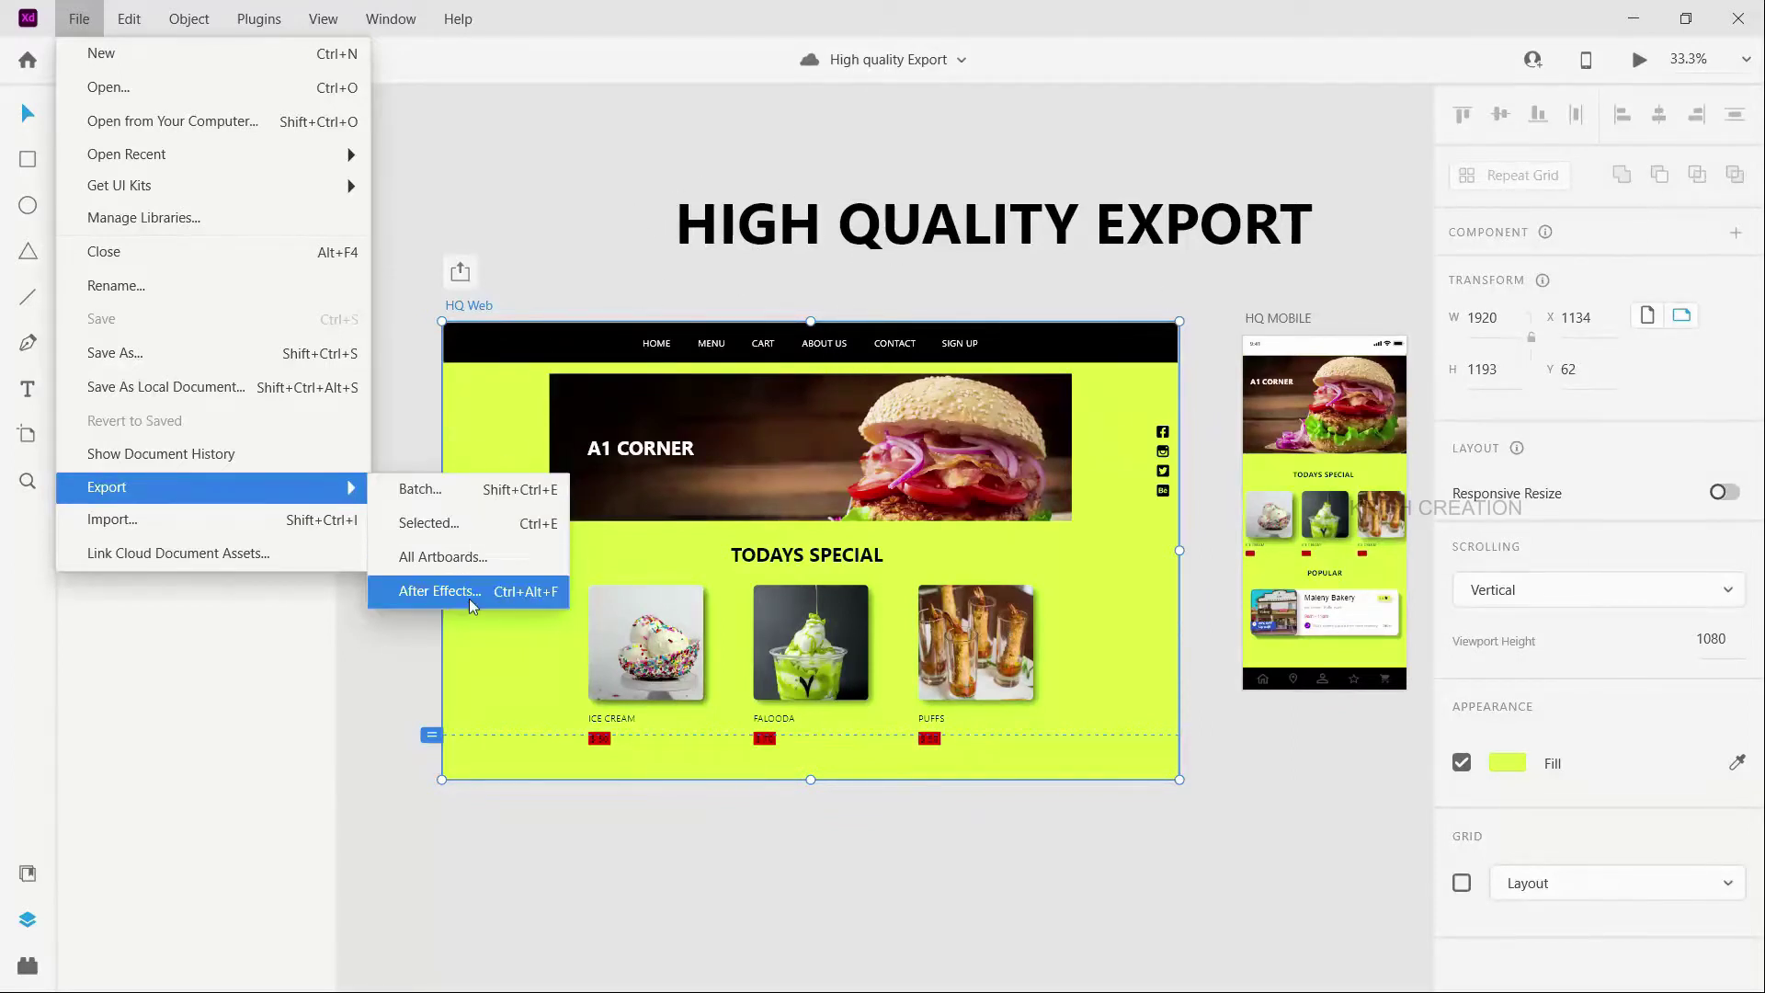
{"action": "left_click", "coordinate": [445, 523]}
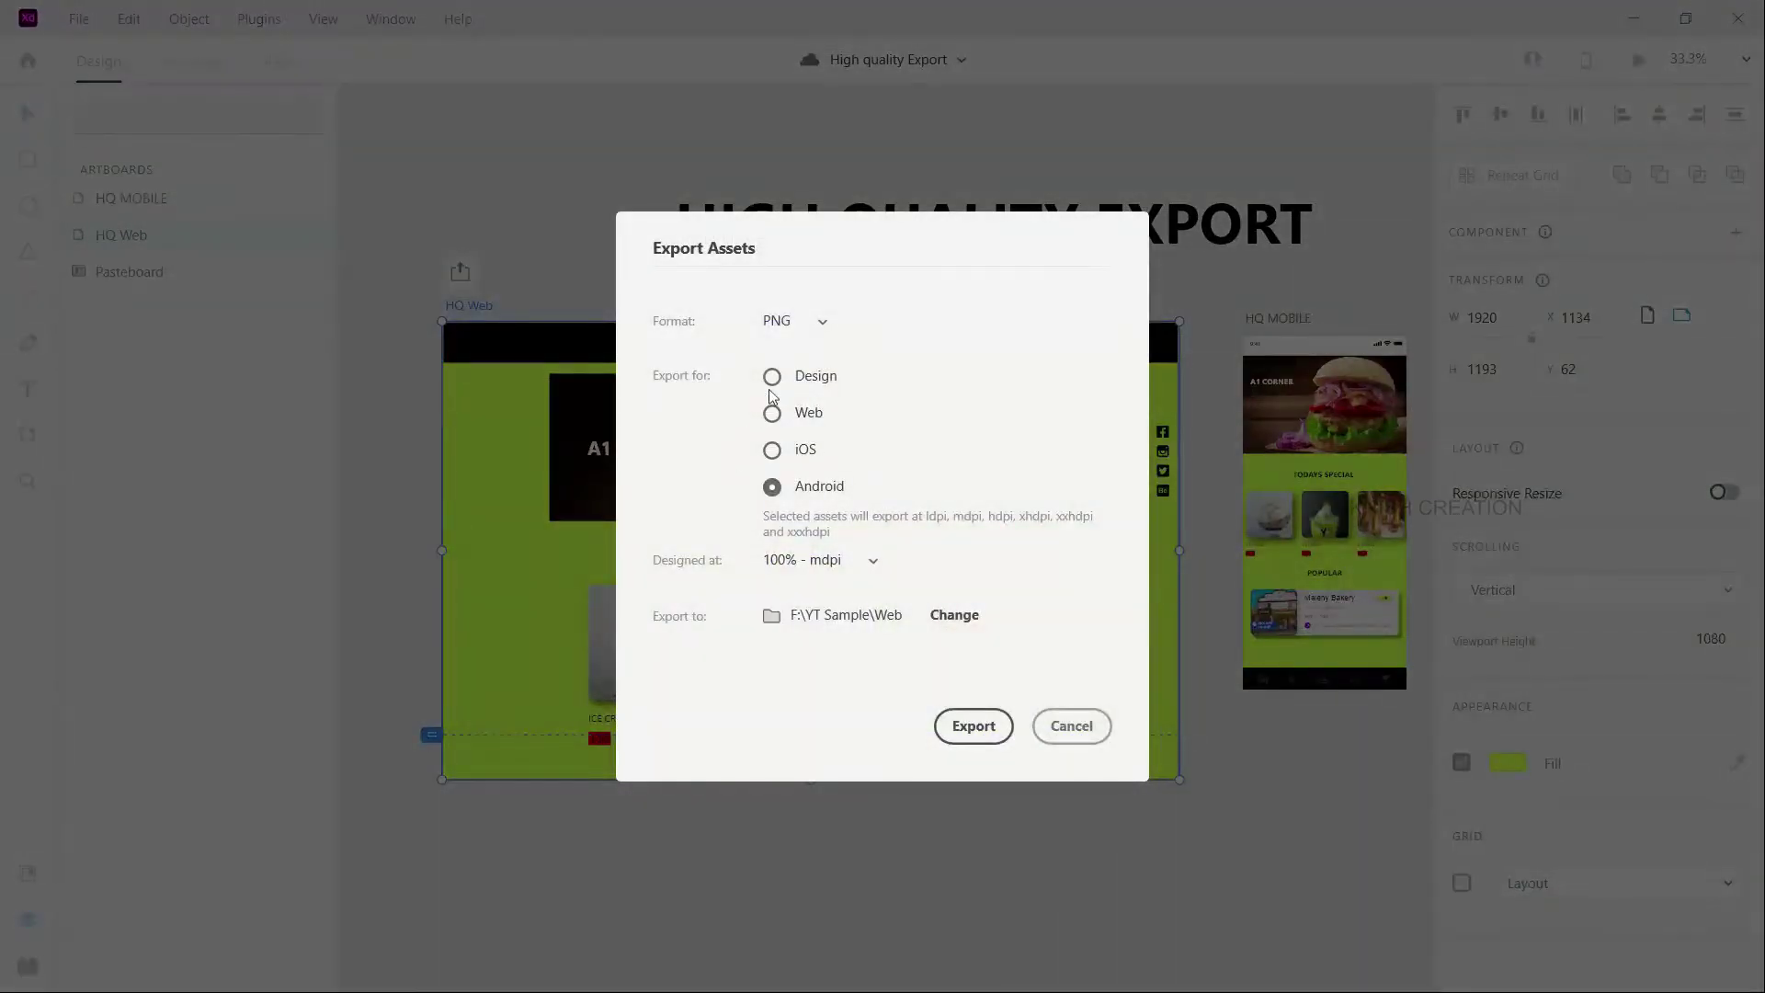
{"action": "left_click", "coordinate": [774, 377]}
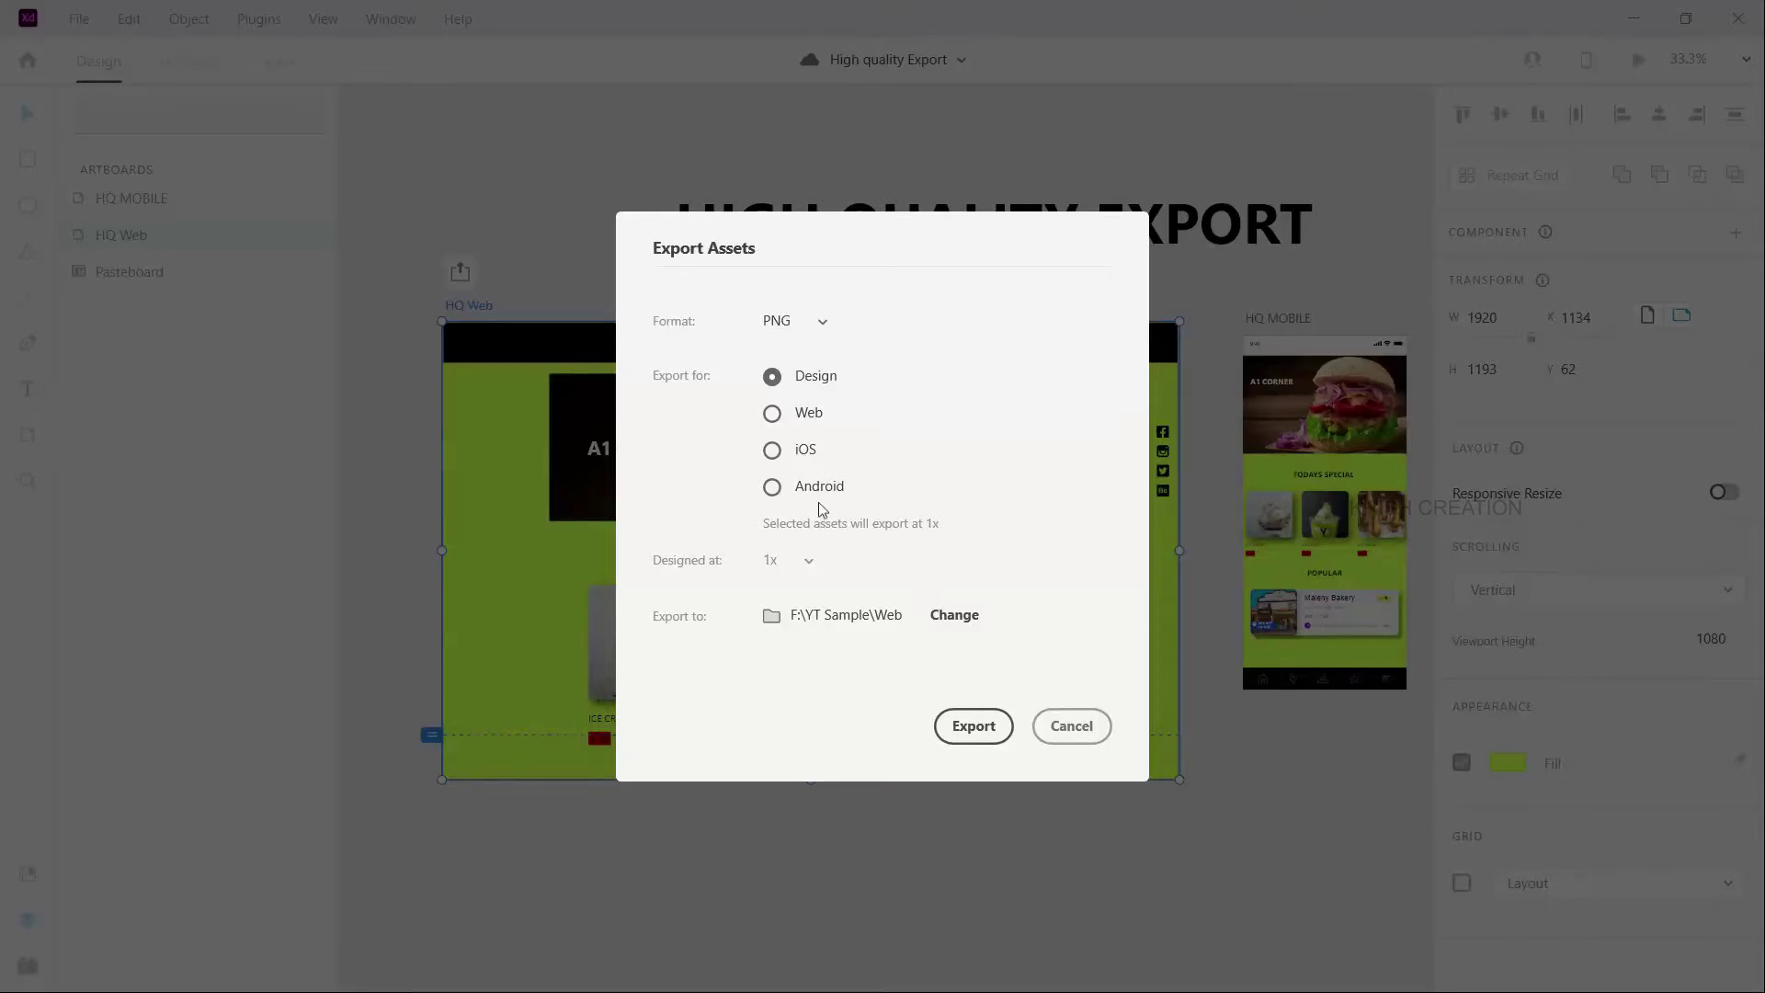
{"action": "left_click", "coordinate": [823, 324]}
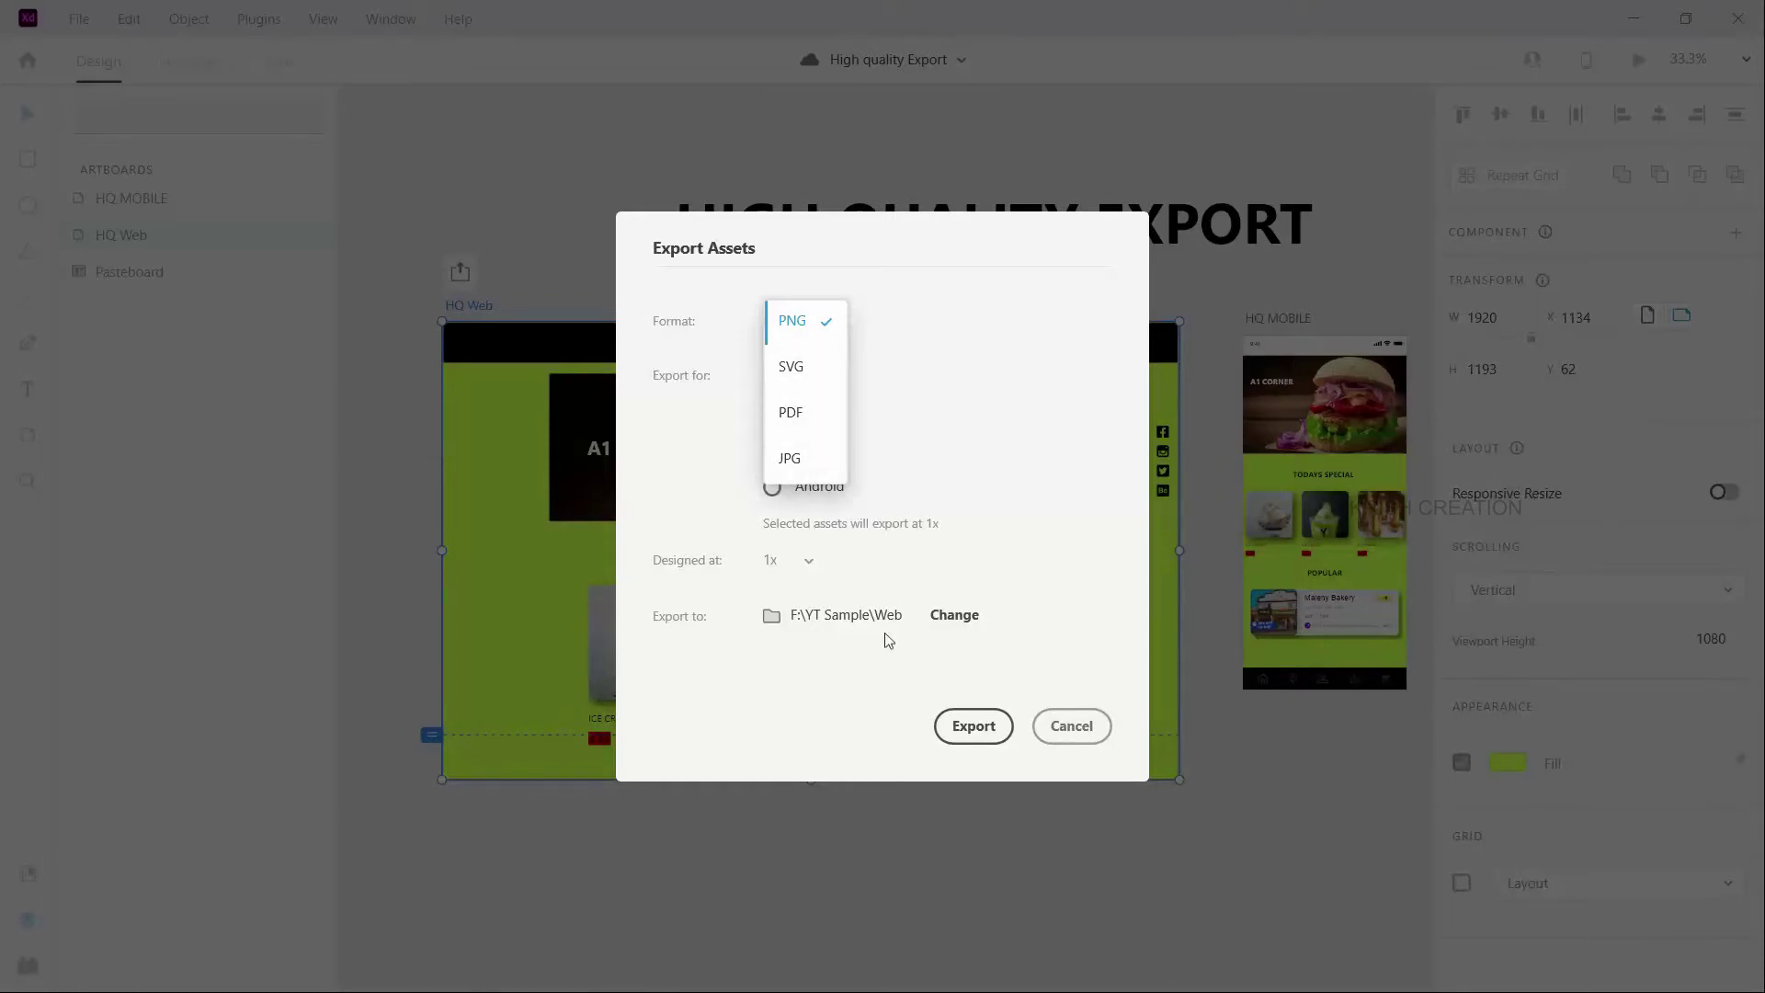
{"action": "left_click", "coordinate": [746, 650]}
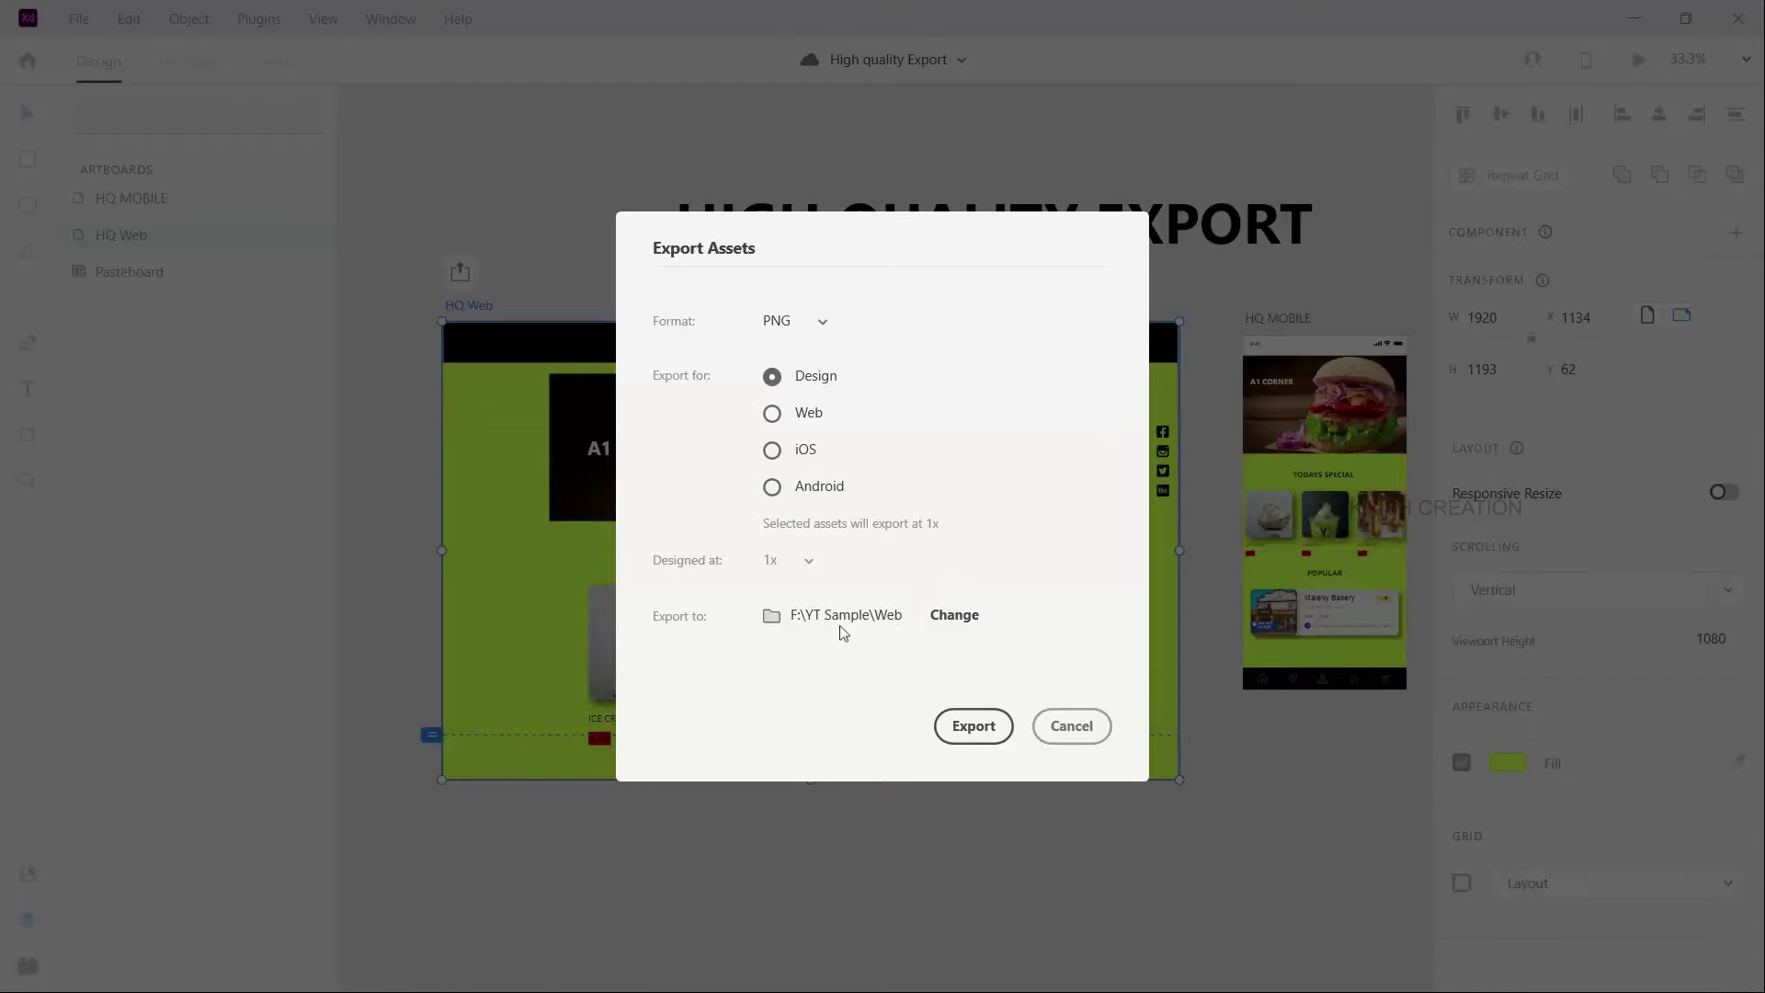
{"action": "left_click", "coordinate": [975, 728]}
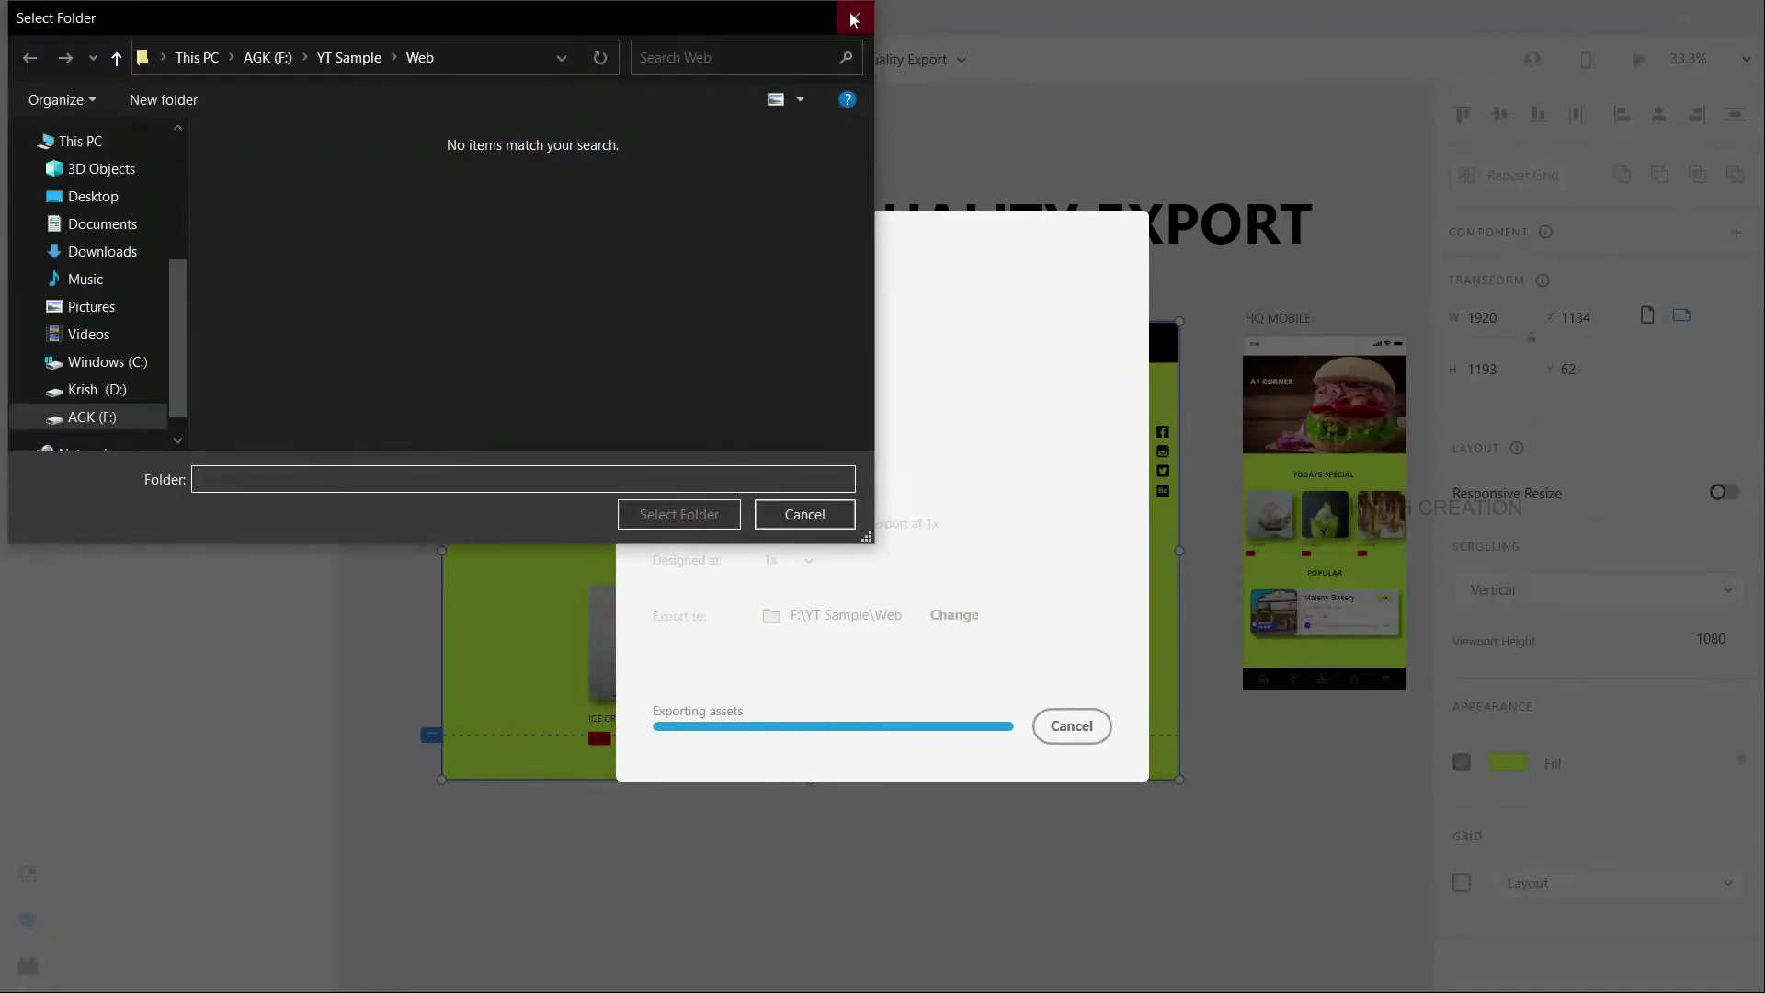
{"action": "left_click", "coordinate": [853, 19]}
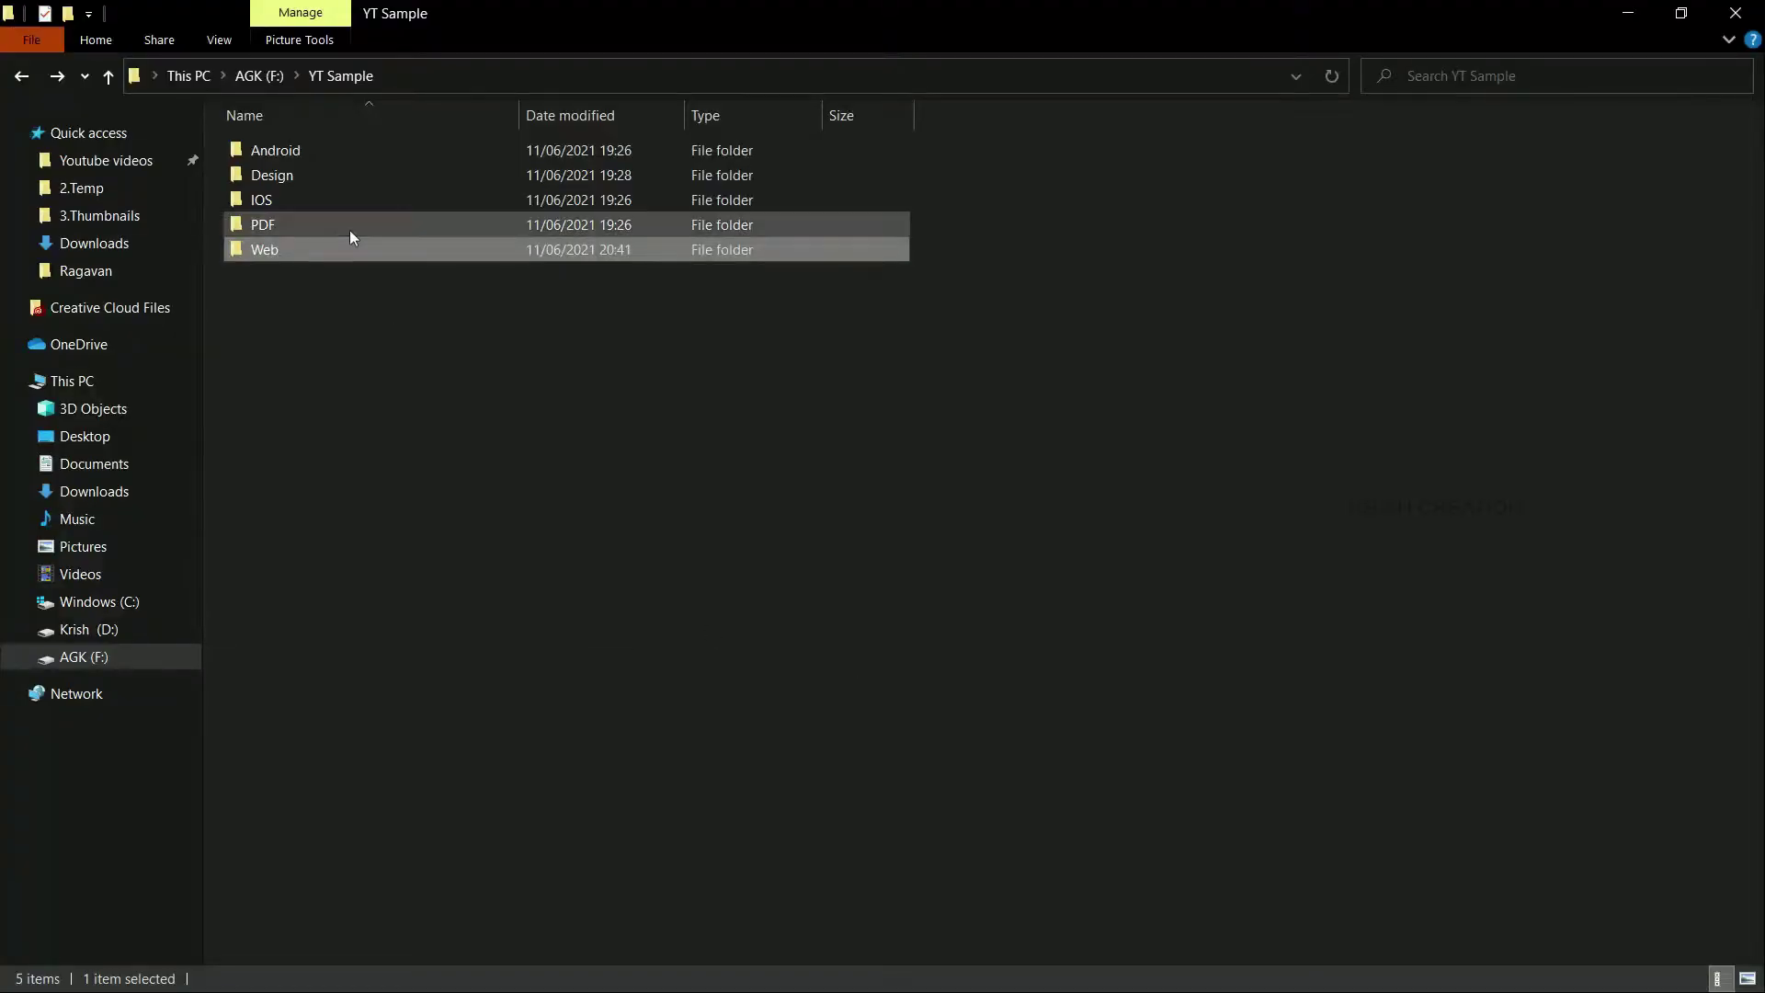
Switch to File Explorer, preview the exported HQ Web image from the YT Sample\Web folder, and close the preview.
{"action": "double_click", "coordinate": [325, 255]}
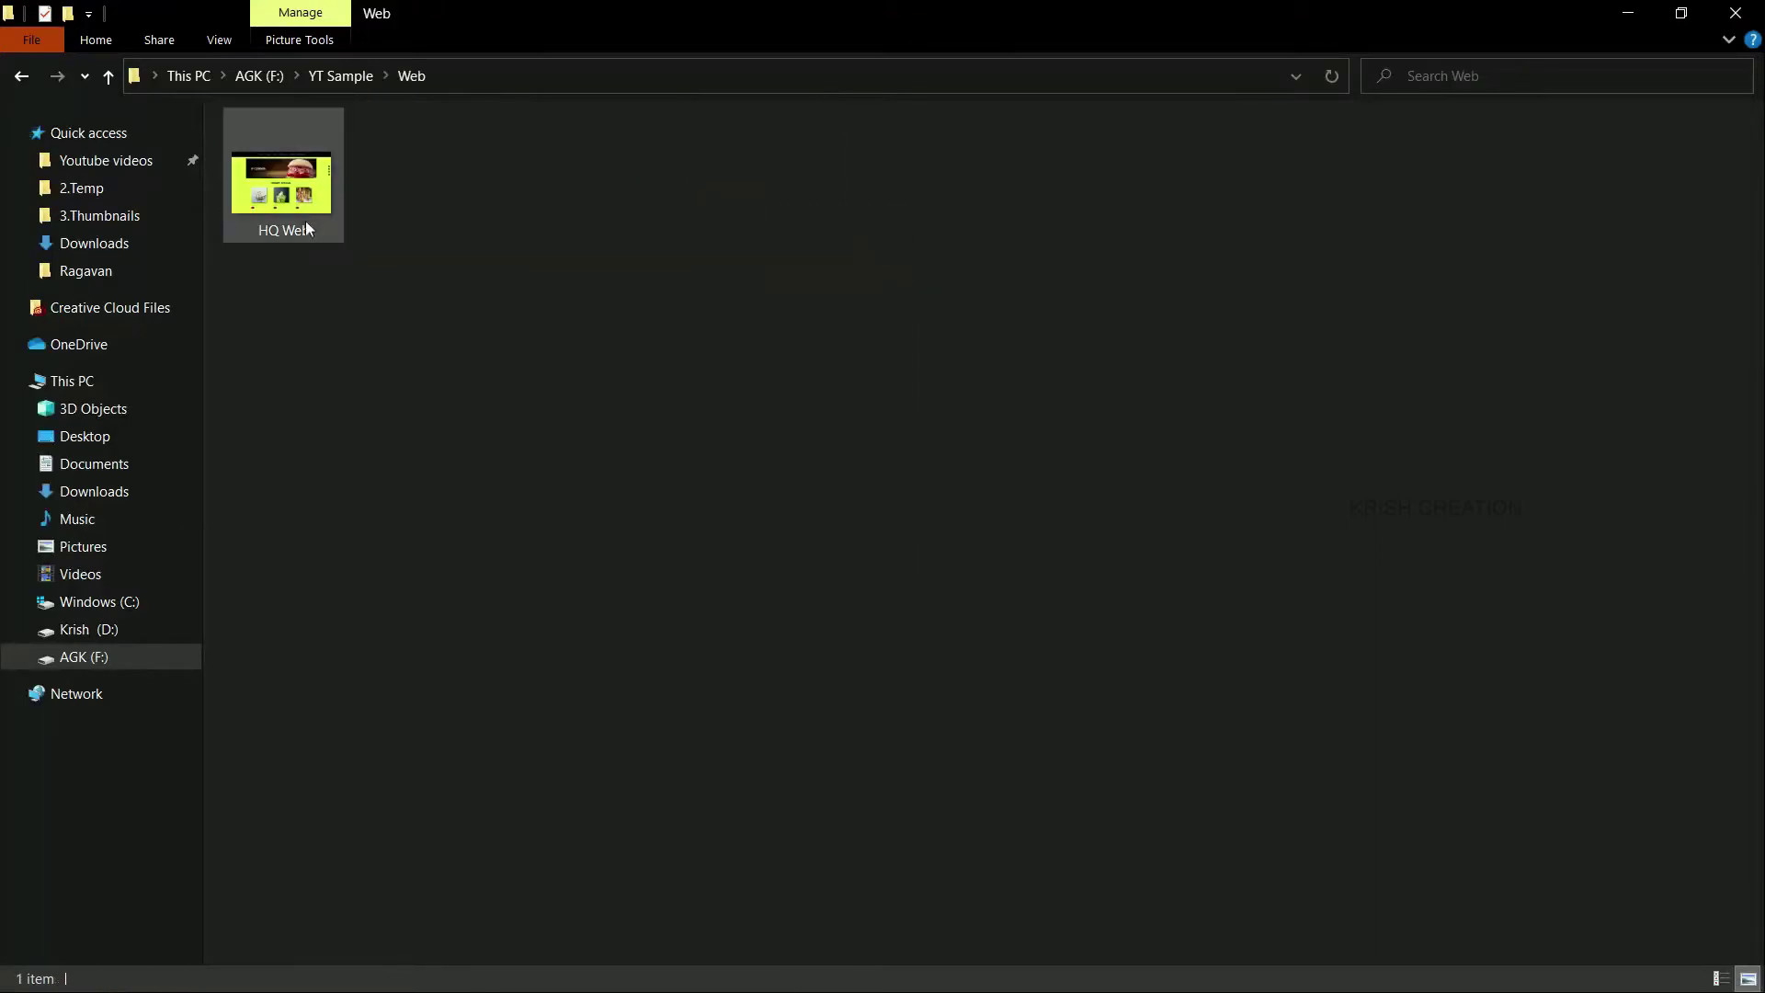
{"action": "left_click", "coordinate": [302, 198]}
{"action": "double_click", "coordinate": [301, 198]}
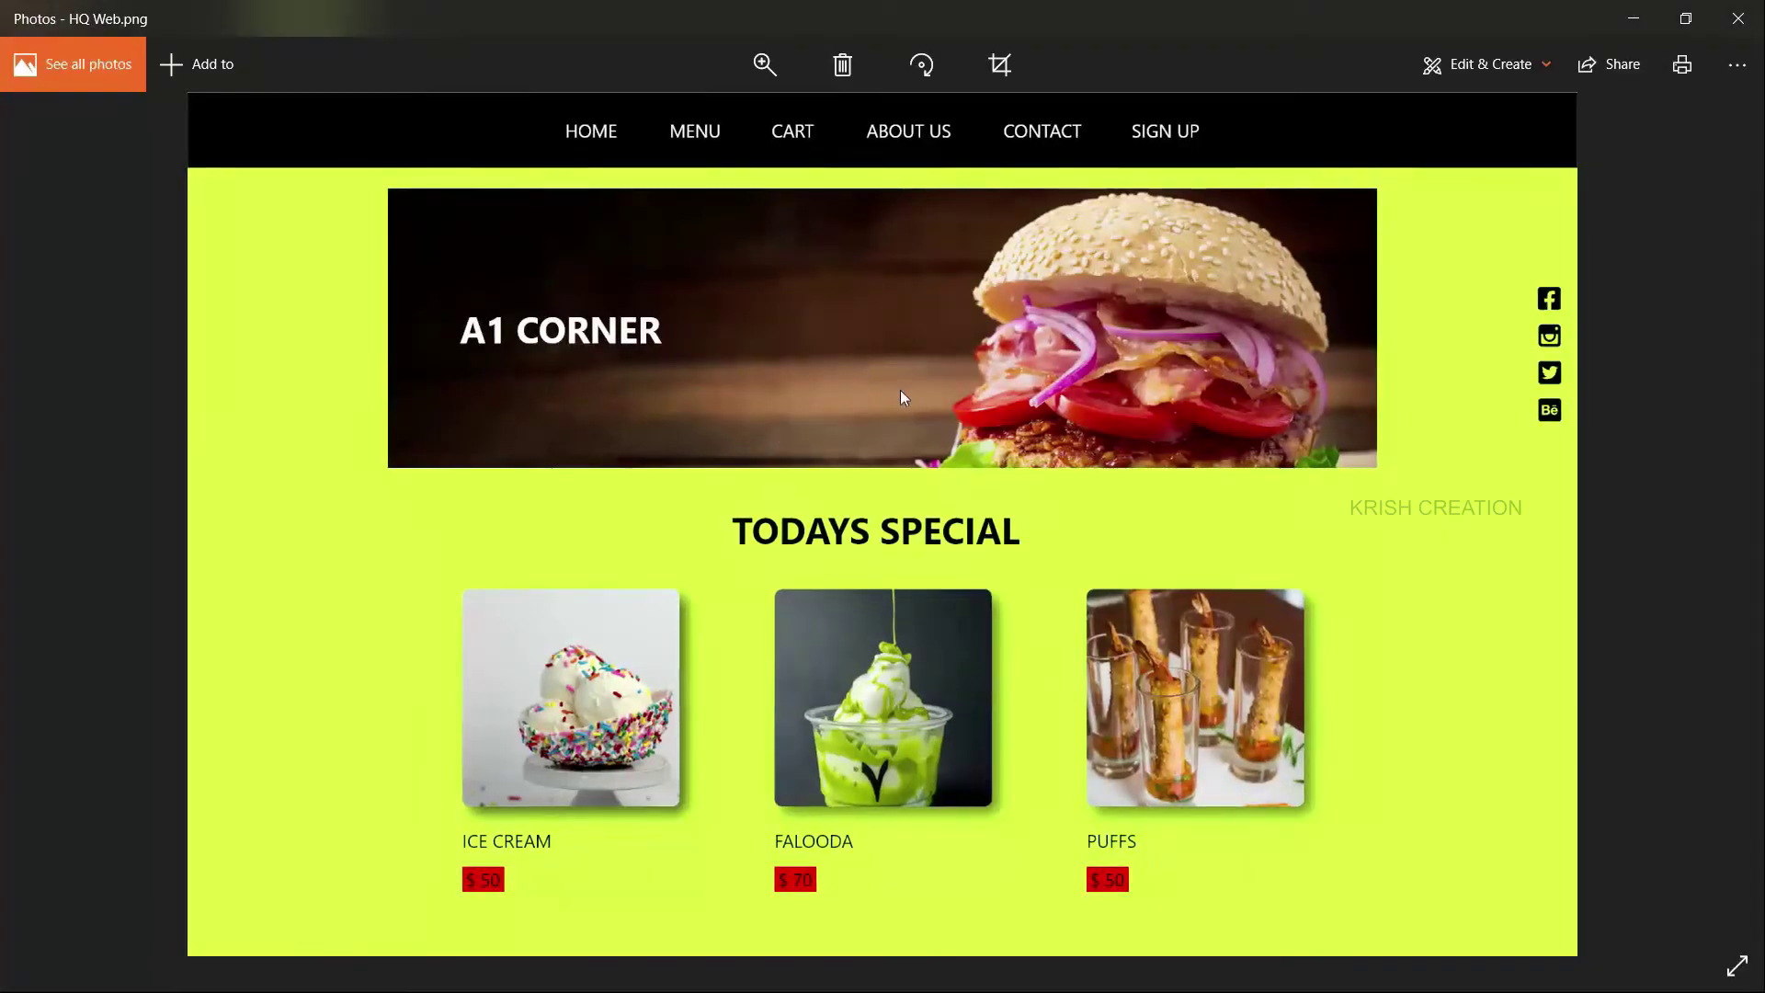
{"action": "left_click", "coordinate": [1738, 19]}
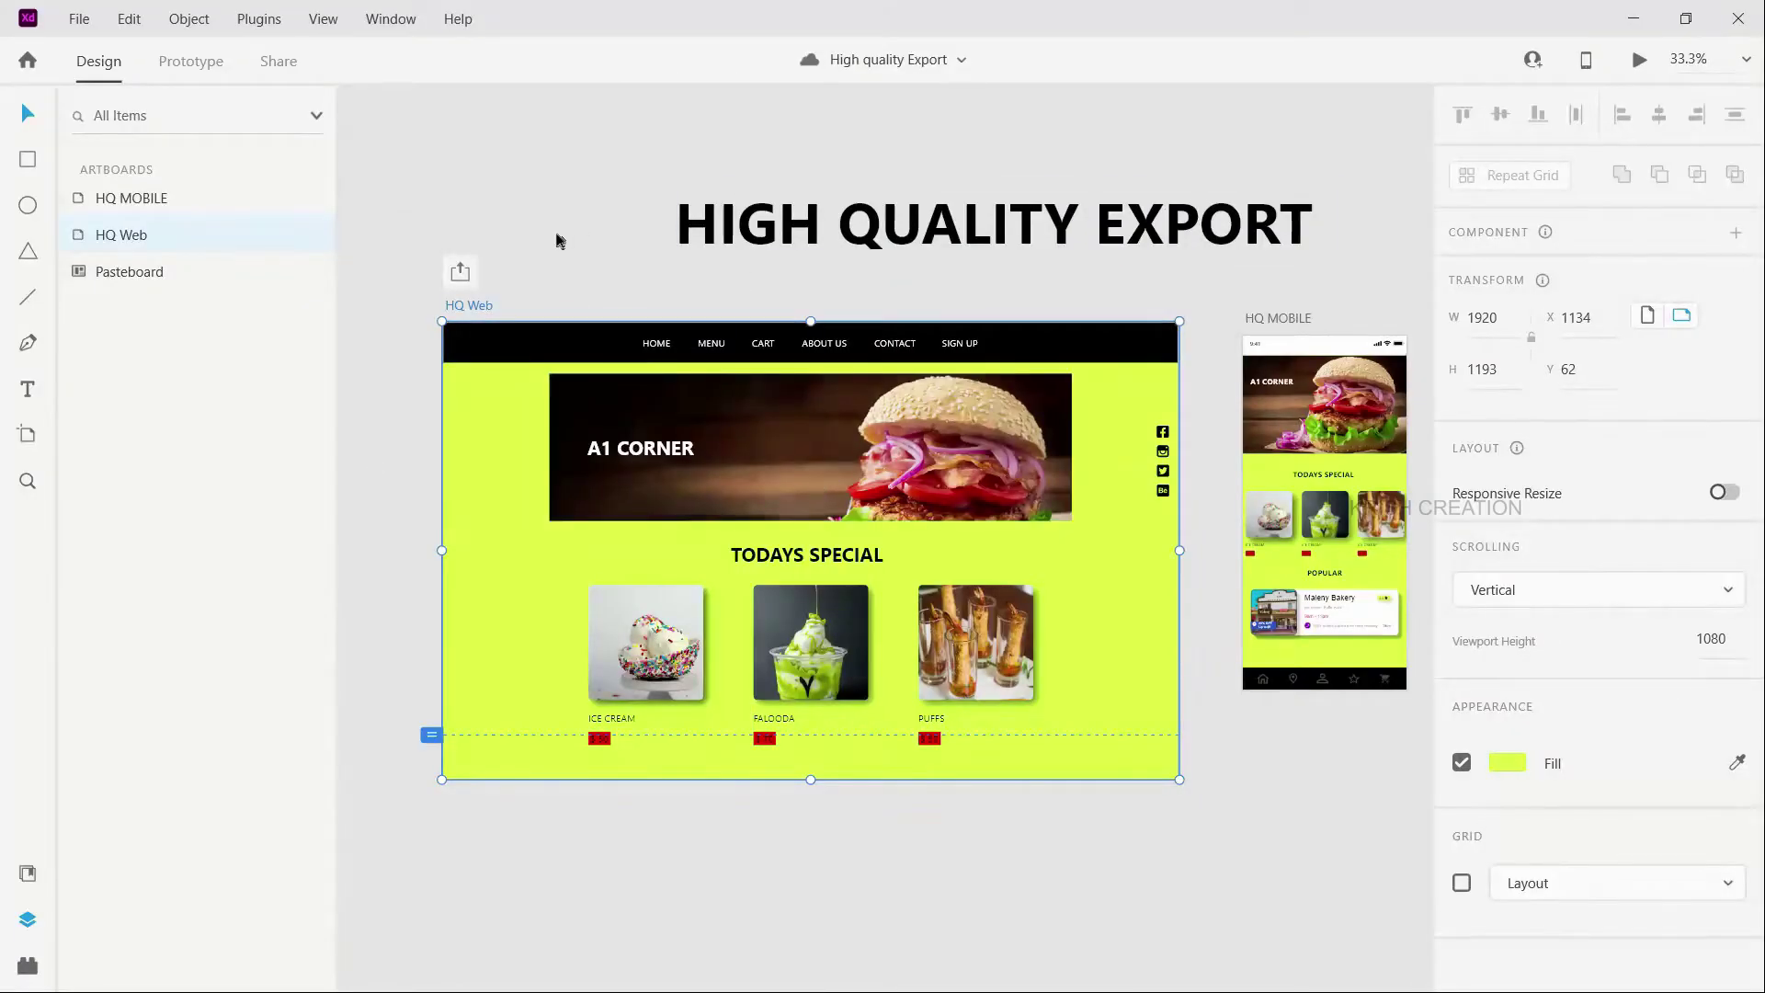
In Adobe XD, export the HQ Web artboard as PNG for Web, designed at 1x, to F:\YT Sample\Web, replacing the existing HQ Web.png.
{"action": "left_click", "coordinate": [80, 18]}
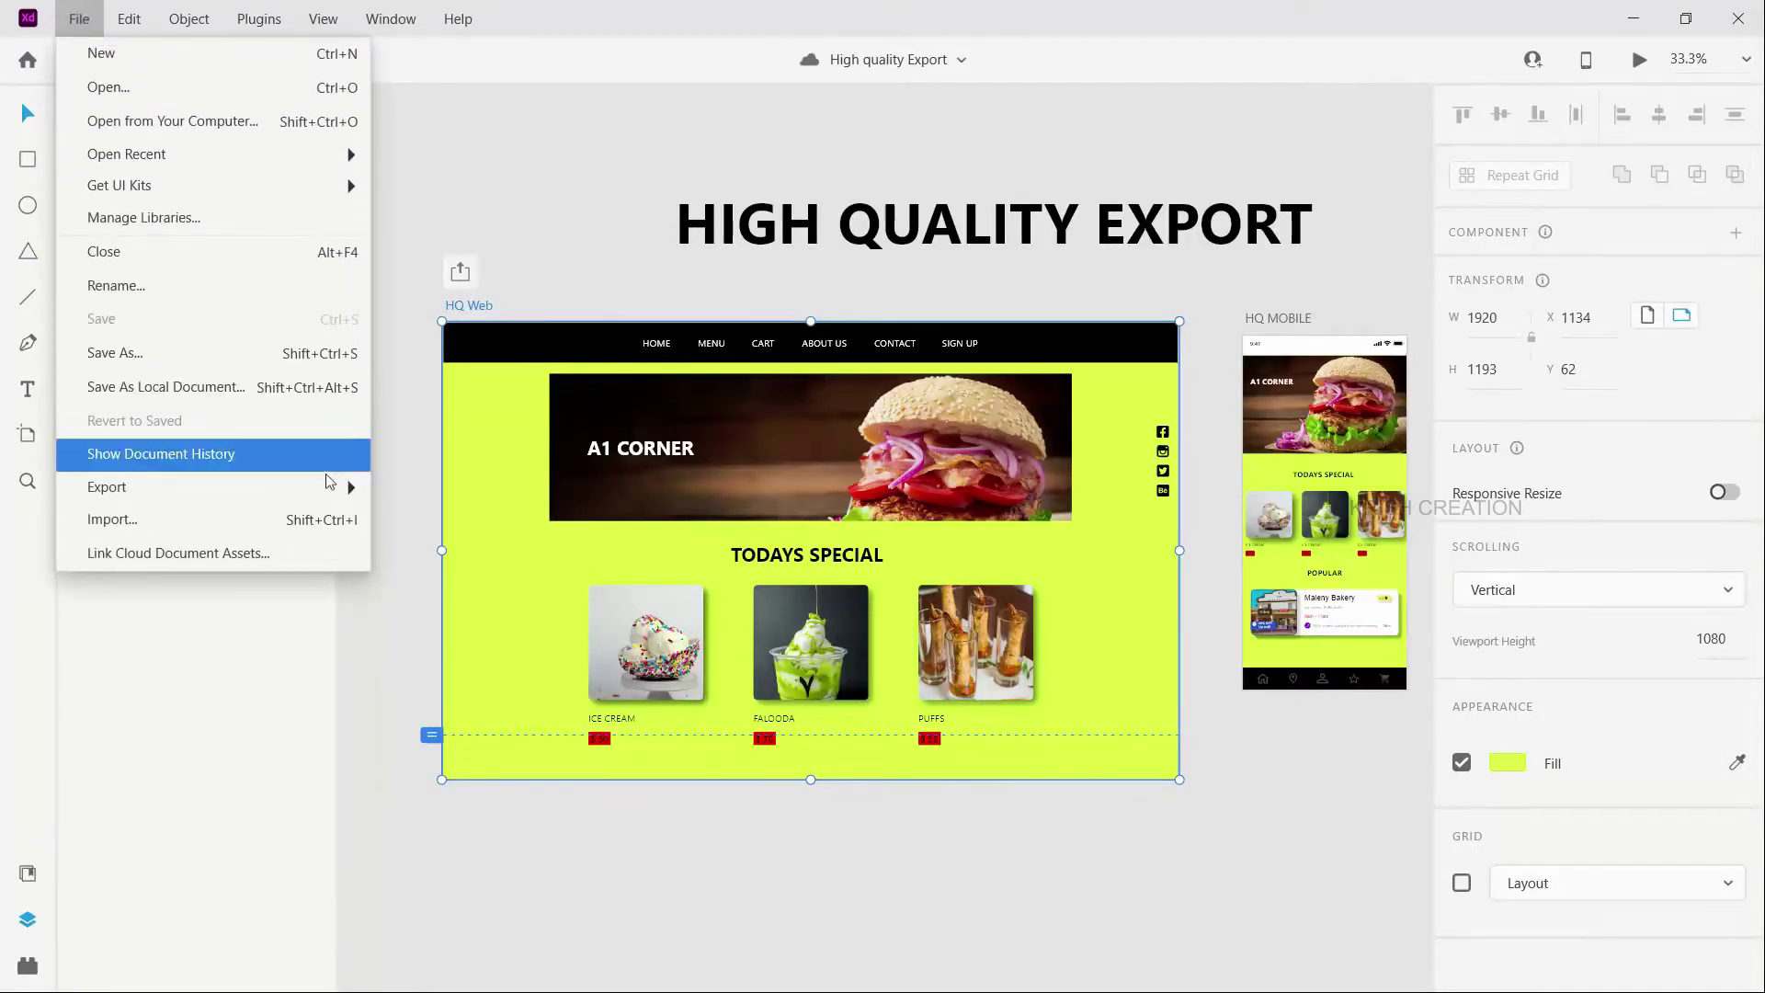
{"action": "mouse_move", "coordinate": [336, 485]}
{"action": "left_click", "coordinate": [404, 523]}
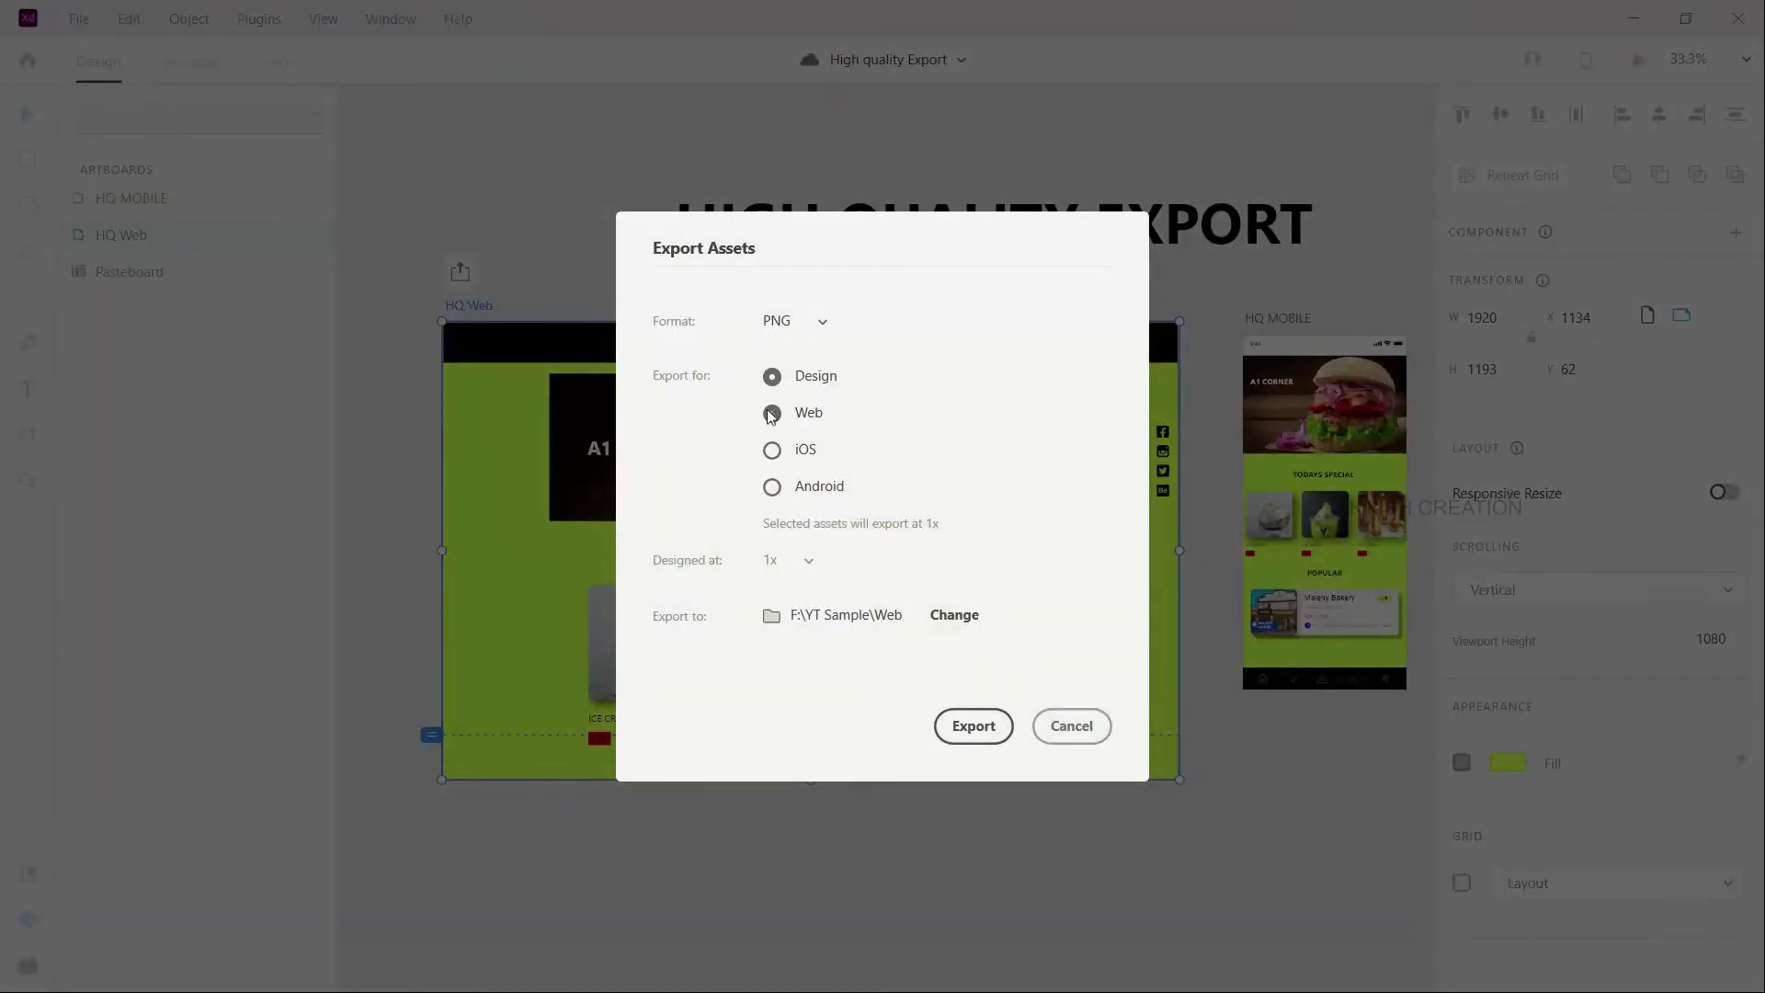
{"action": "left_click", "coordinate": [771, 414]}
{"action": "left_click", "coordinate": [809, 565]}
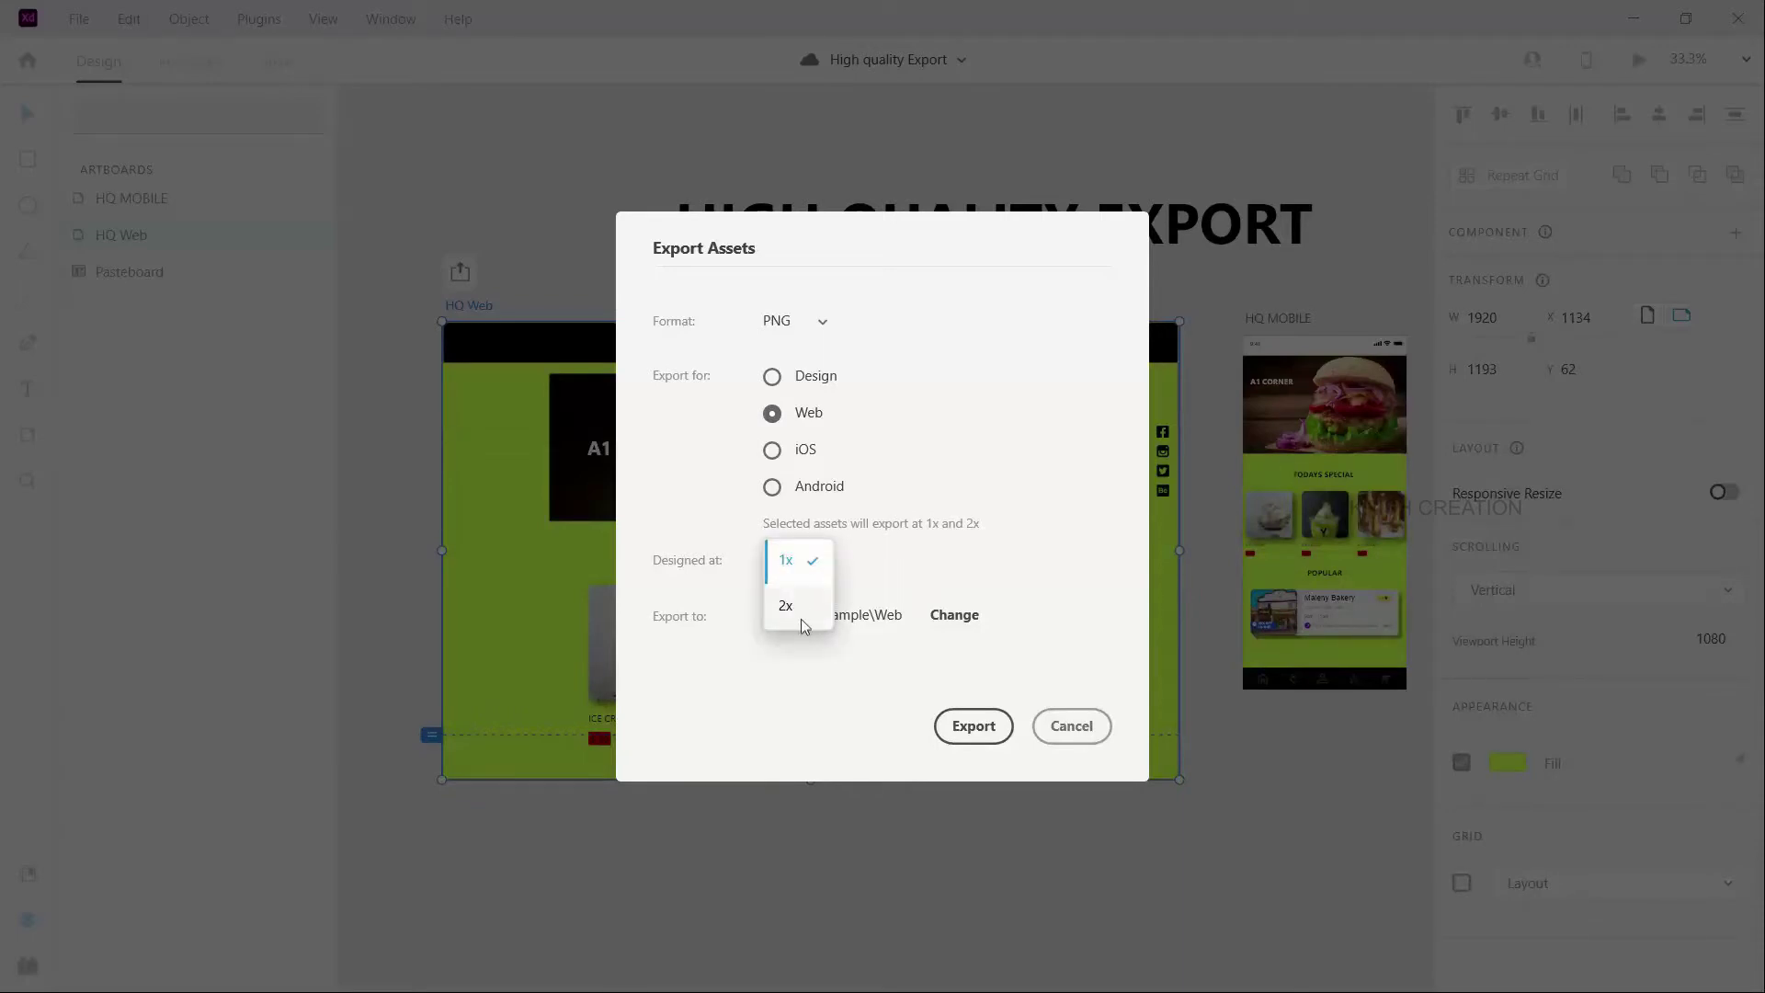
{"action": "left_click", "coordinate": [777, 694]}
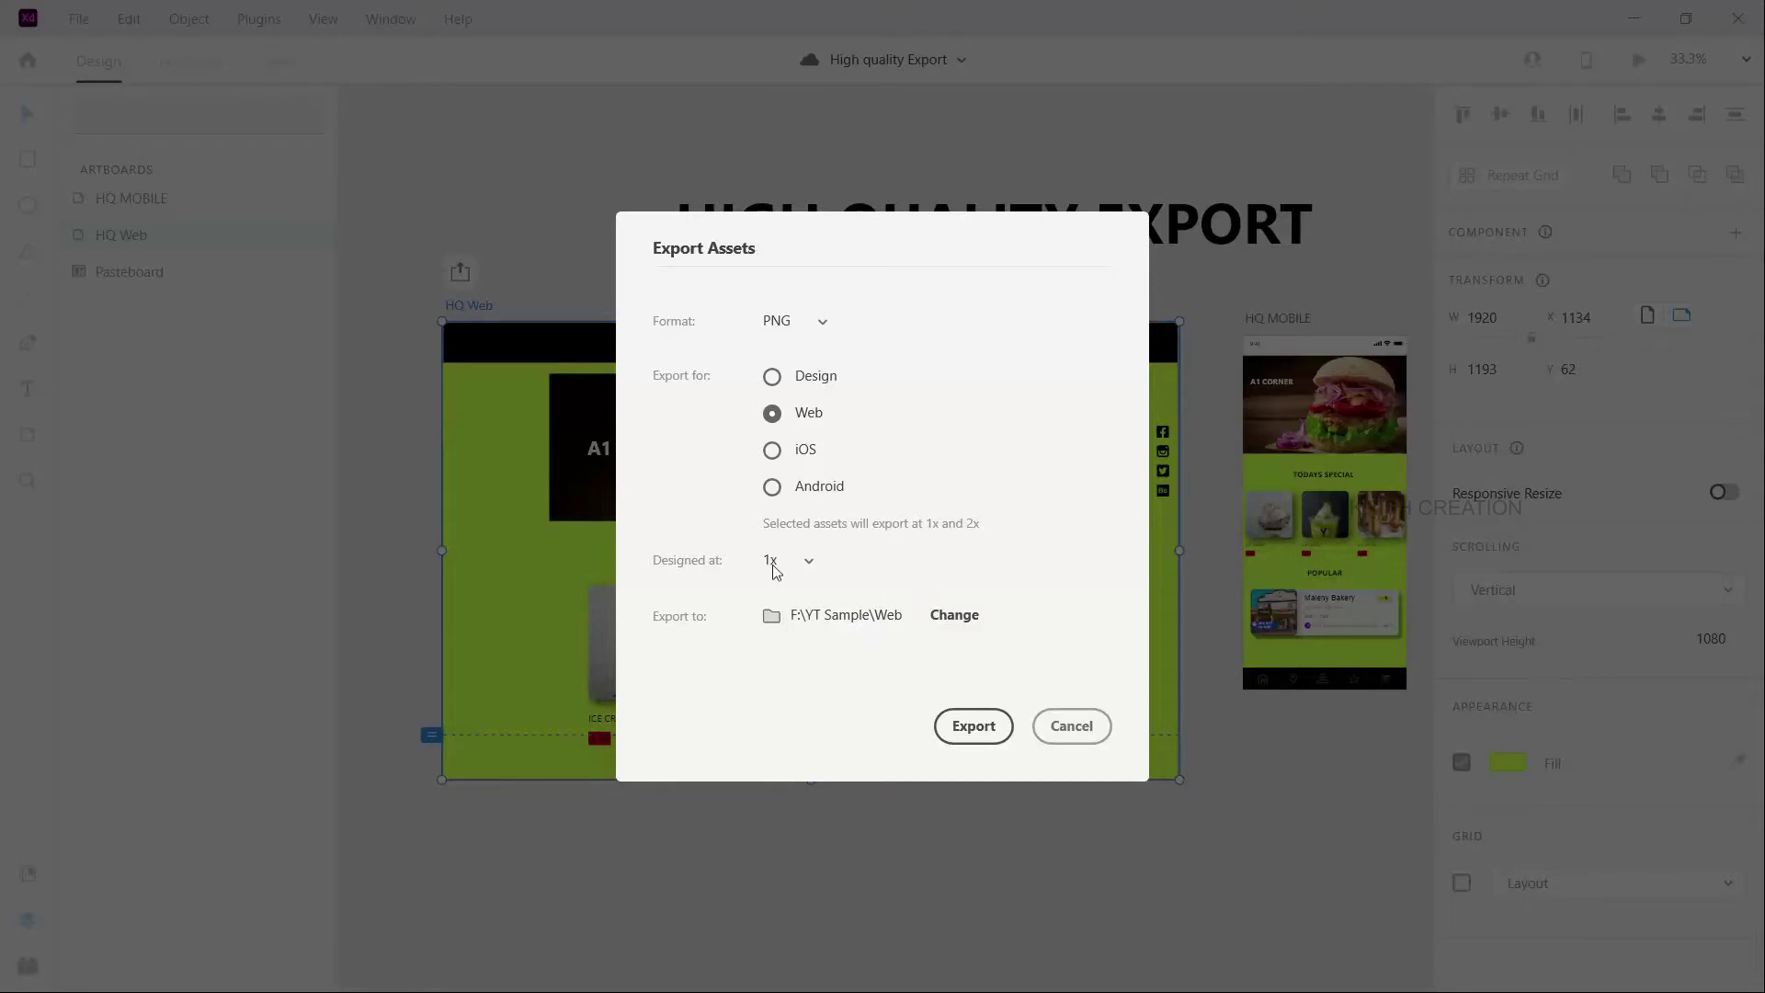
{"action": "left_click", "coordinate": [809, 559]}
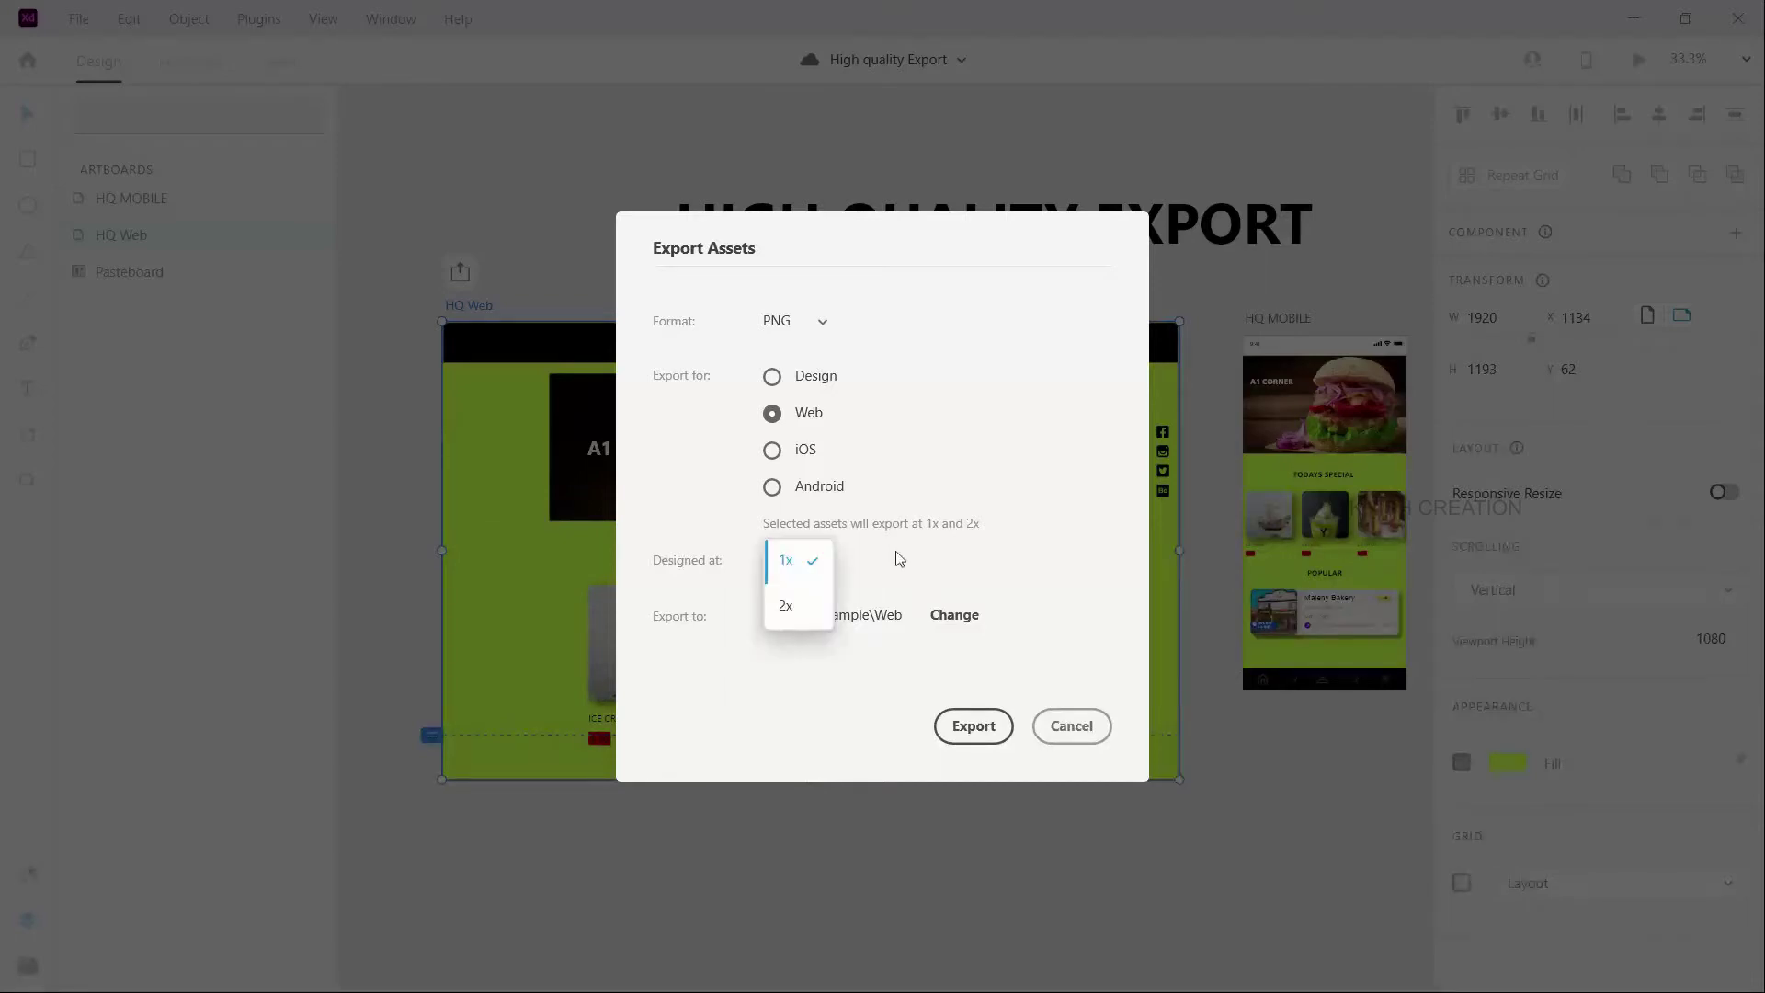
{"action": "left_click", "coordinate": [783, 670]}
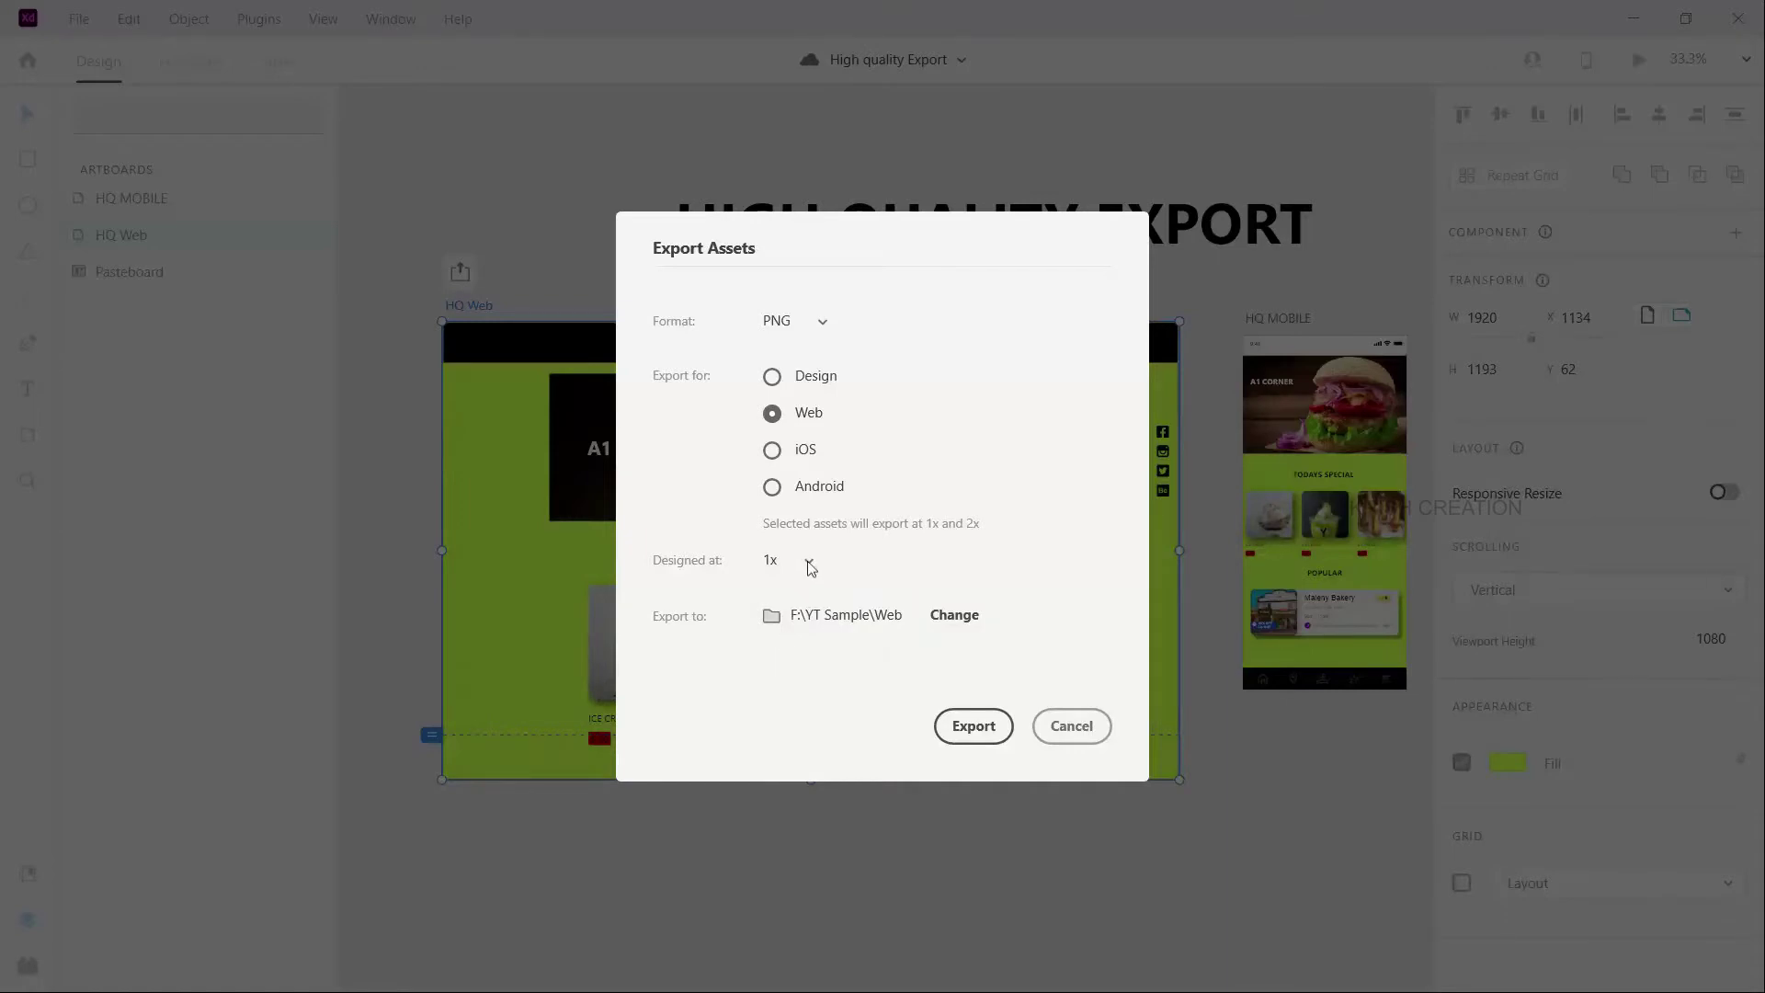
{"action": "left_click", "coordinate": [809, 563]}
{"action": "left_click", "coordinate": [756, 680]}
{"action": "left_click", "coordinate": [956, 726]}
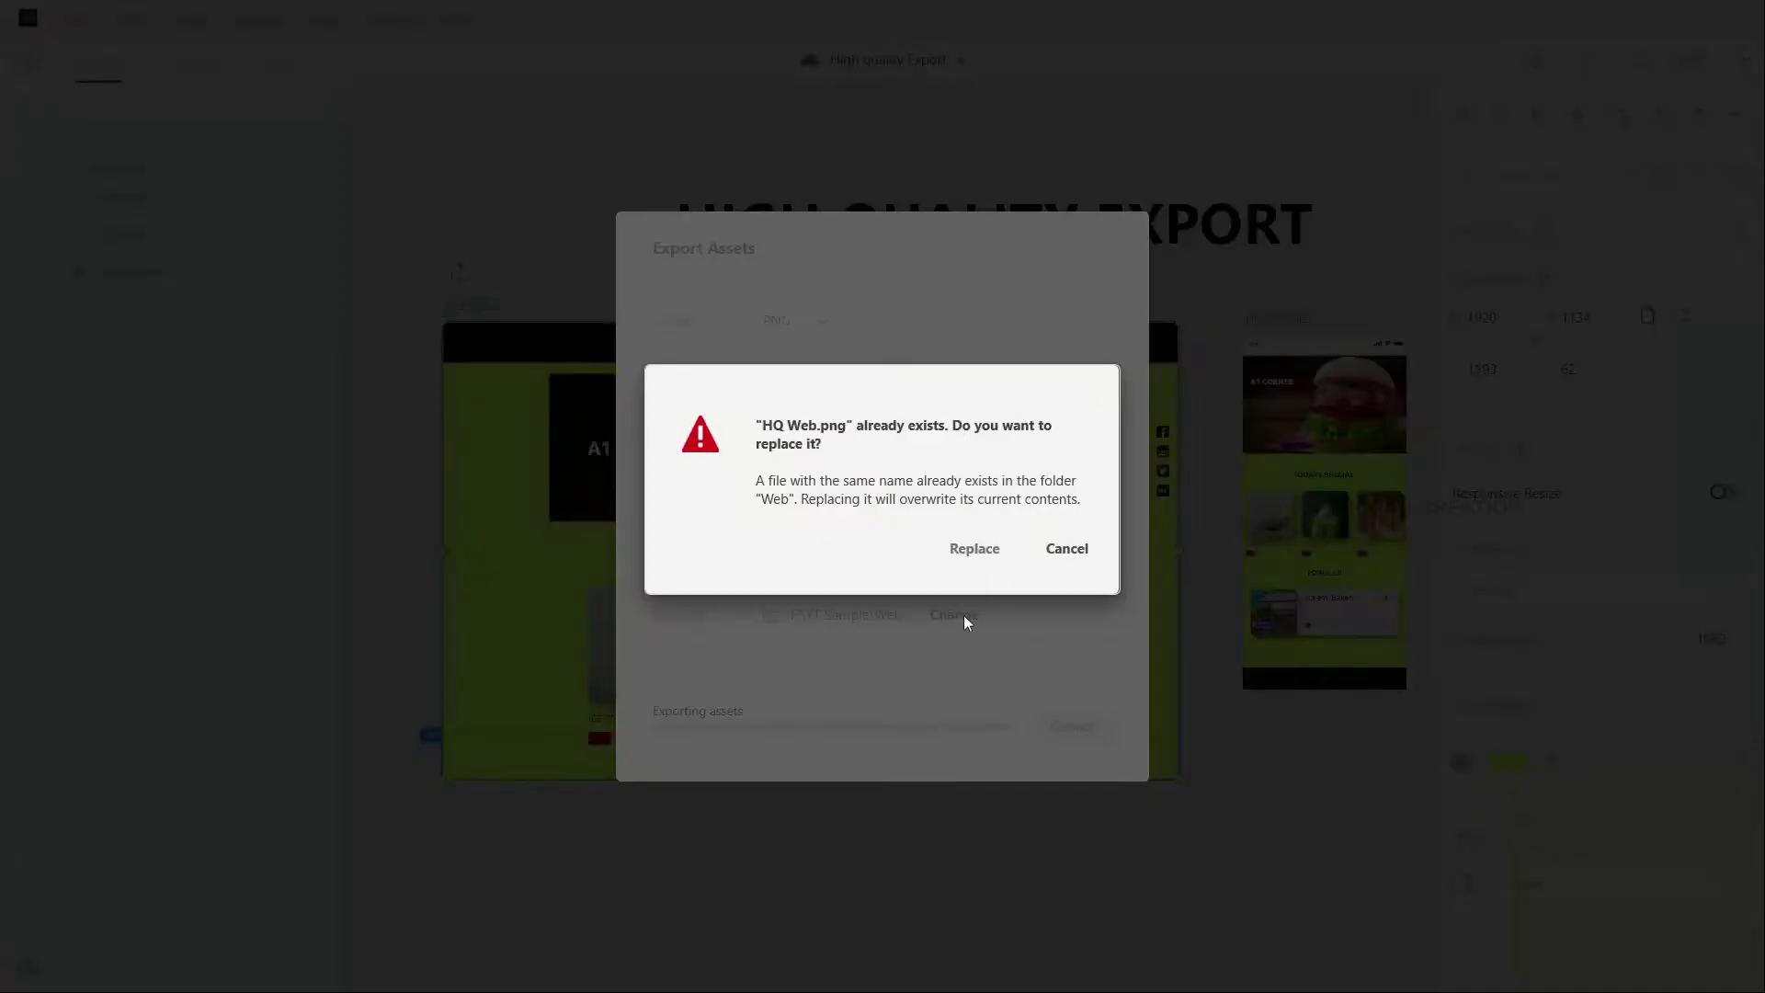
{"action": "left_click", "coordinate": [964, 546]}
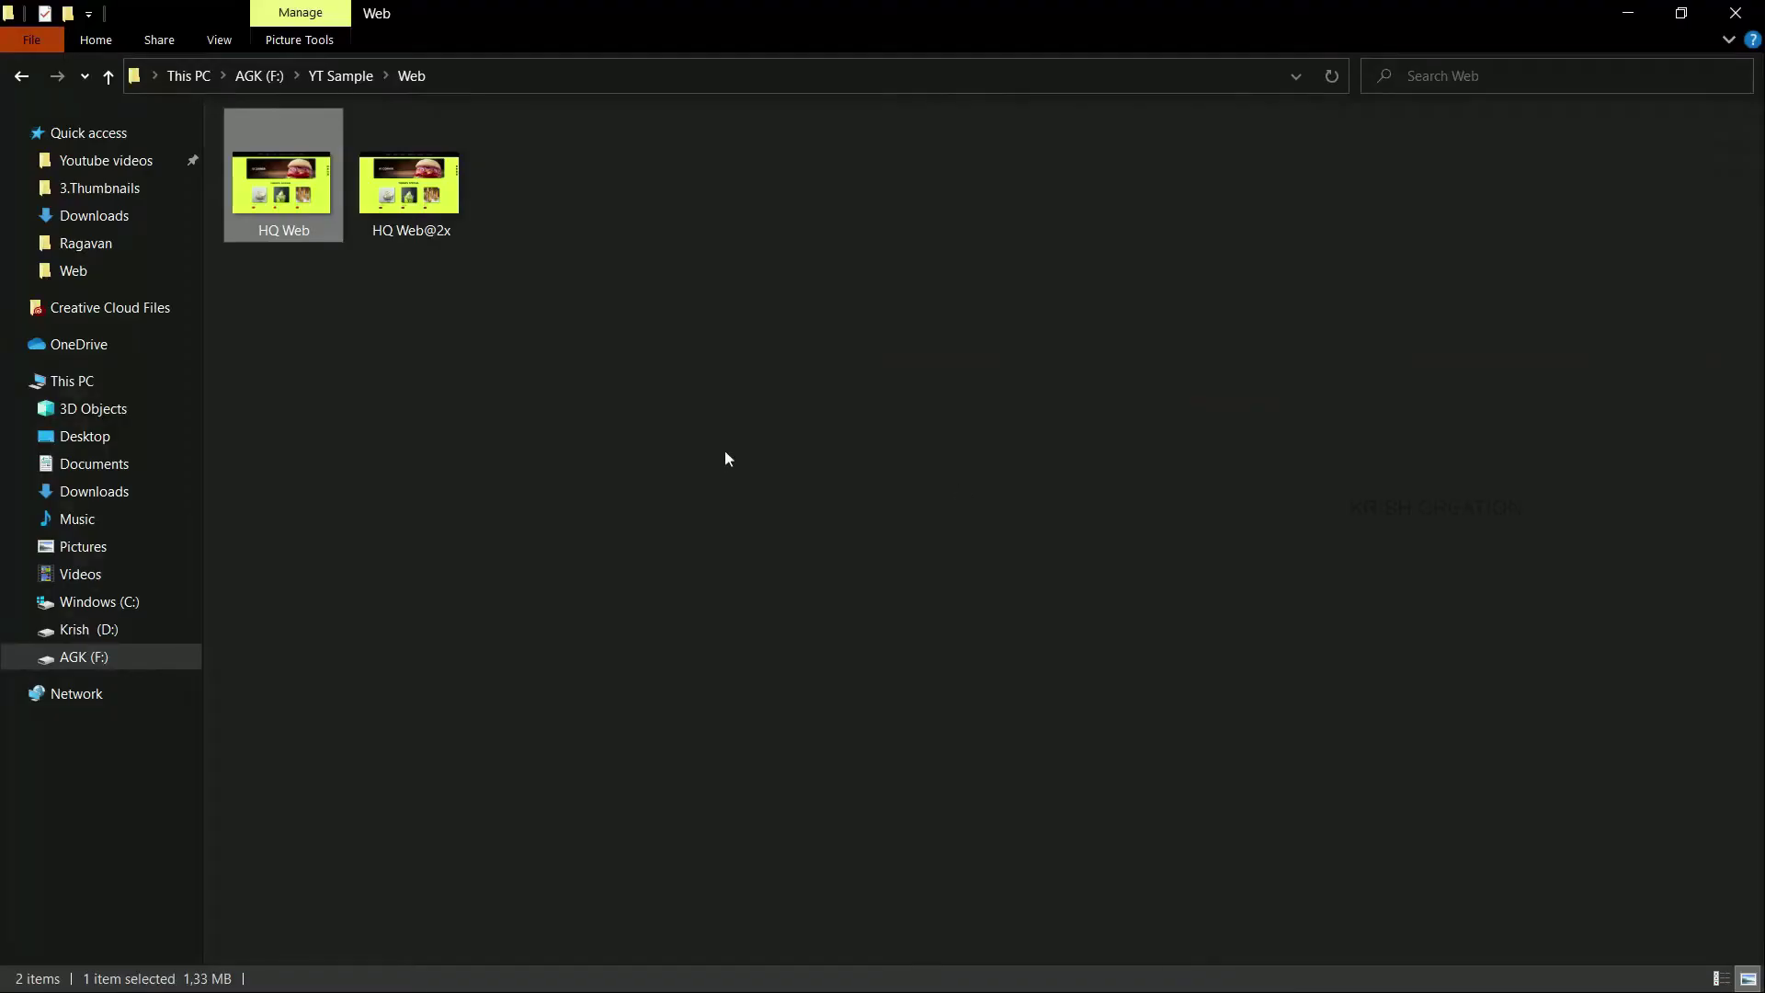
Compare the file sizes of HQ Web and HQ Web@2x in the Web folder and preview the exported images.
{"action": "left_click", "coordinate": [410, 219]}
{"action": "left_click", "coordinate": [309, 215]}
{"action": "left_click", "coordinate": [430, 212]}
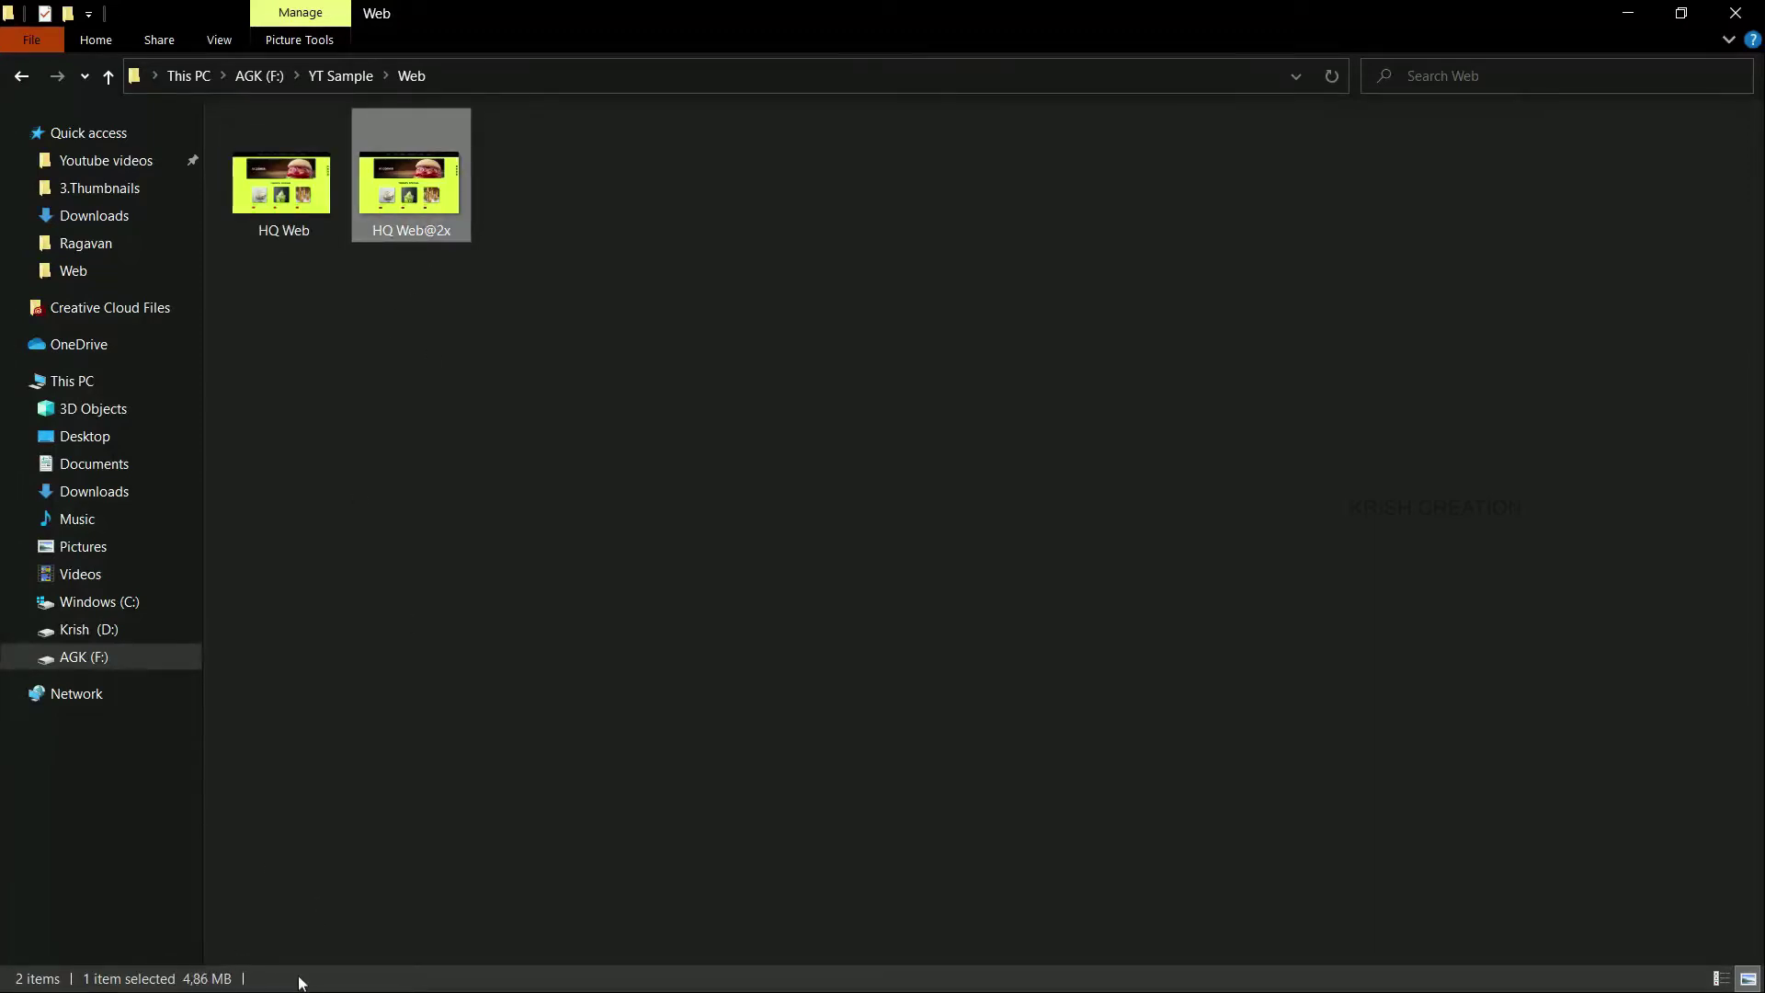
{"action": "left_click", "coordinate": [304, 197]}
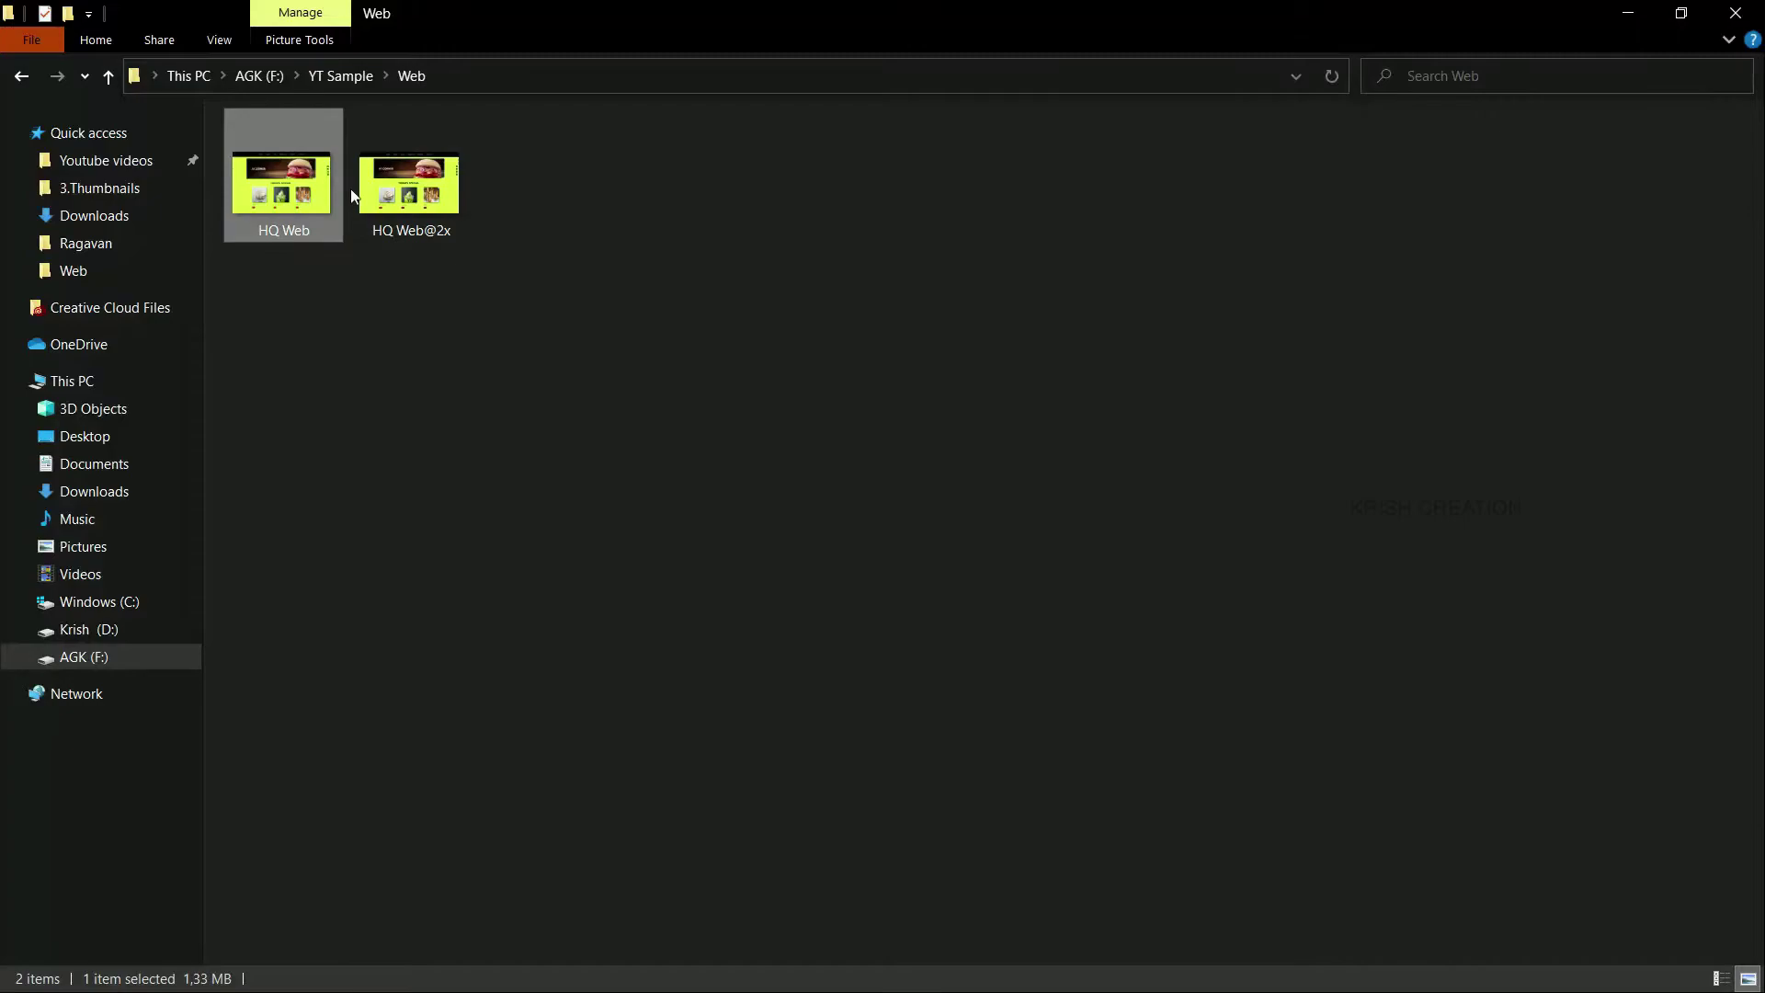
{"action": "double_click", "coordinate": [312, 216]}
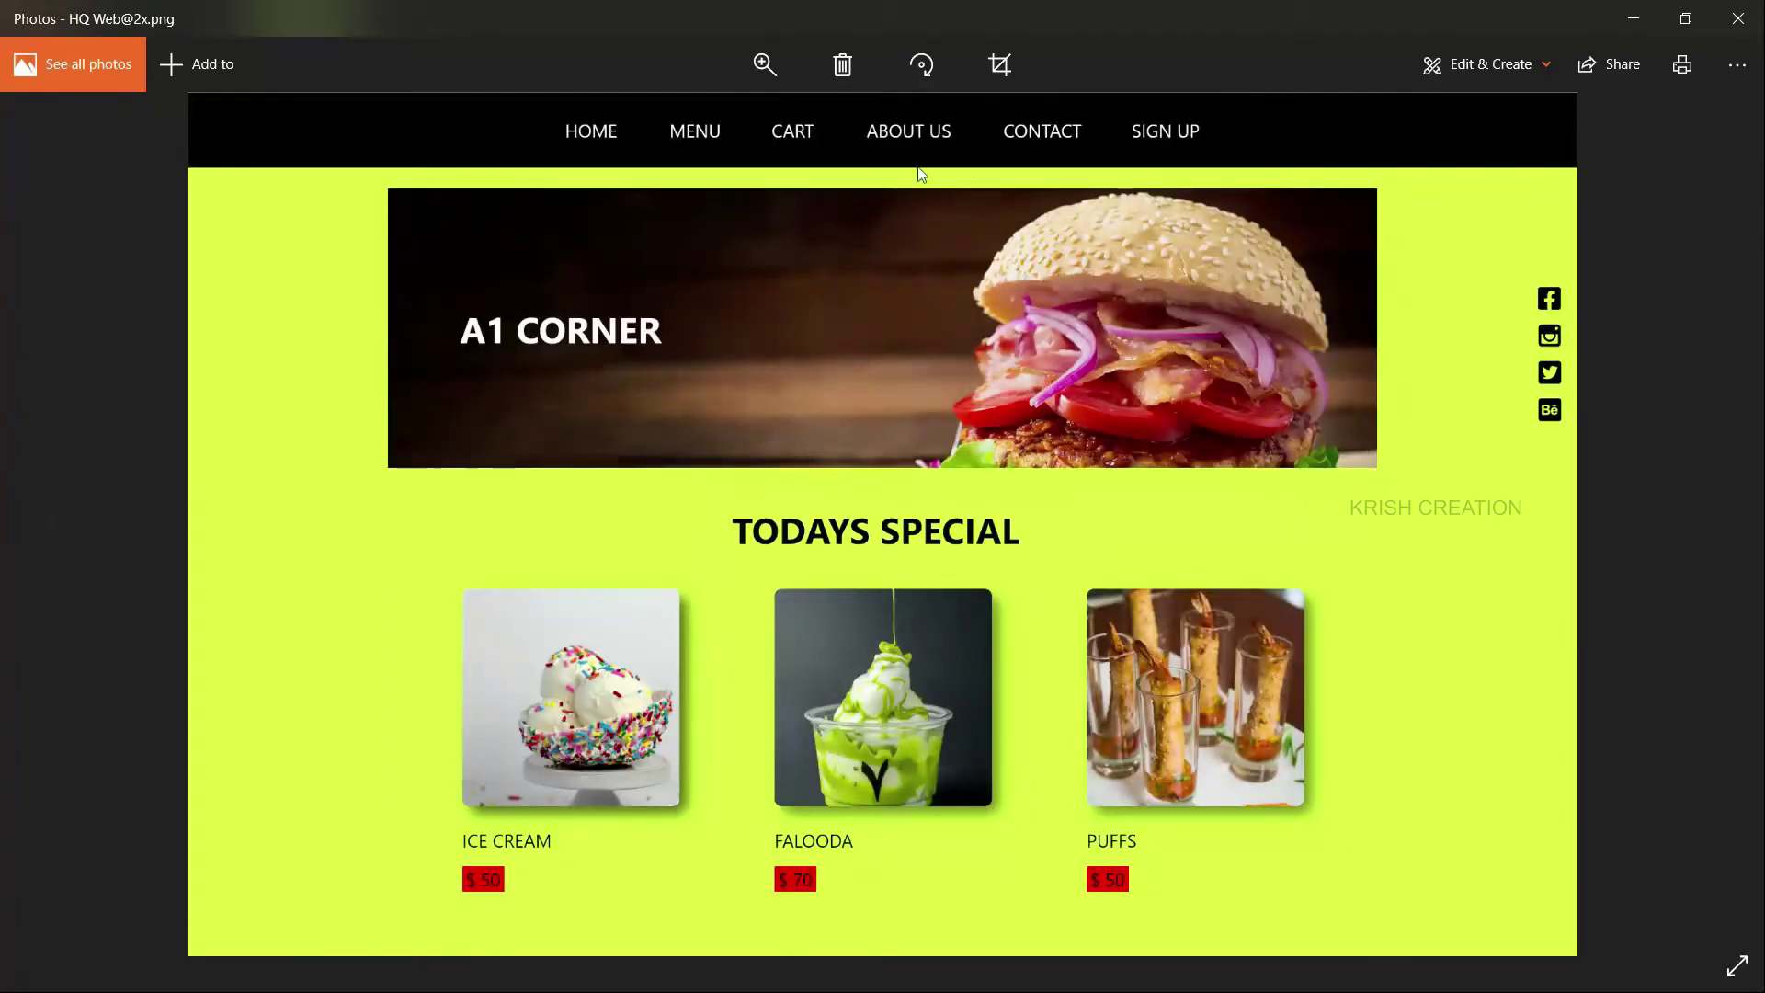
{"action": "left_click", "coordinate": [1738, 18]}
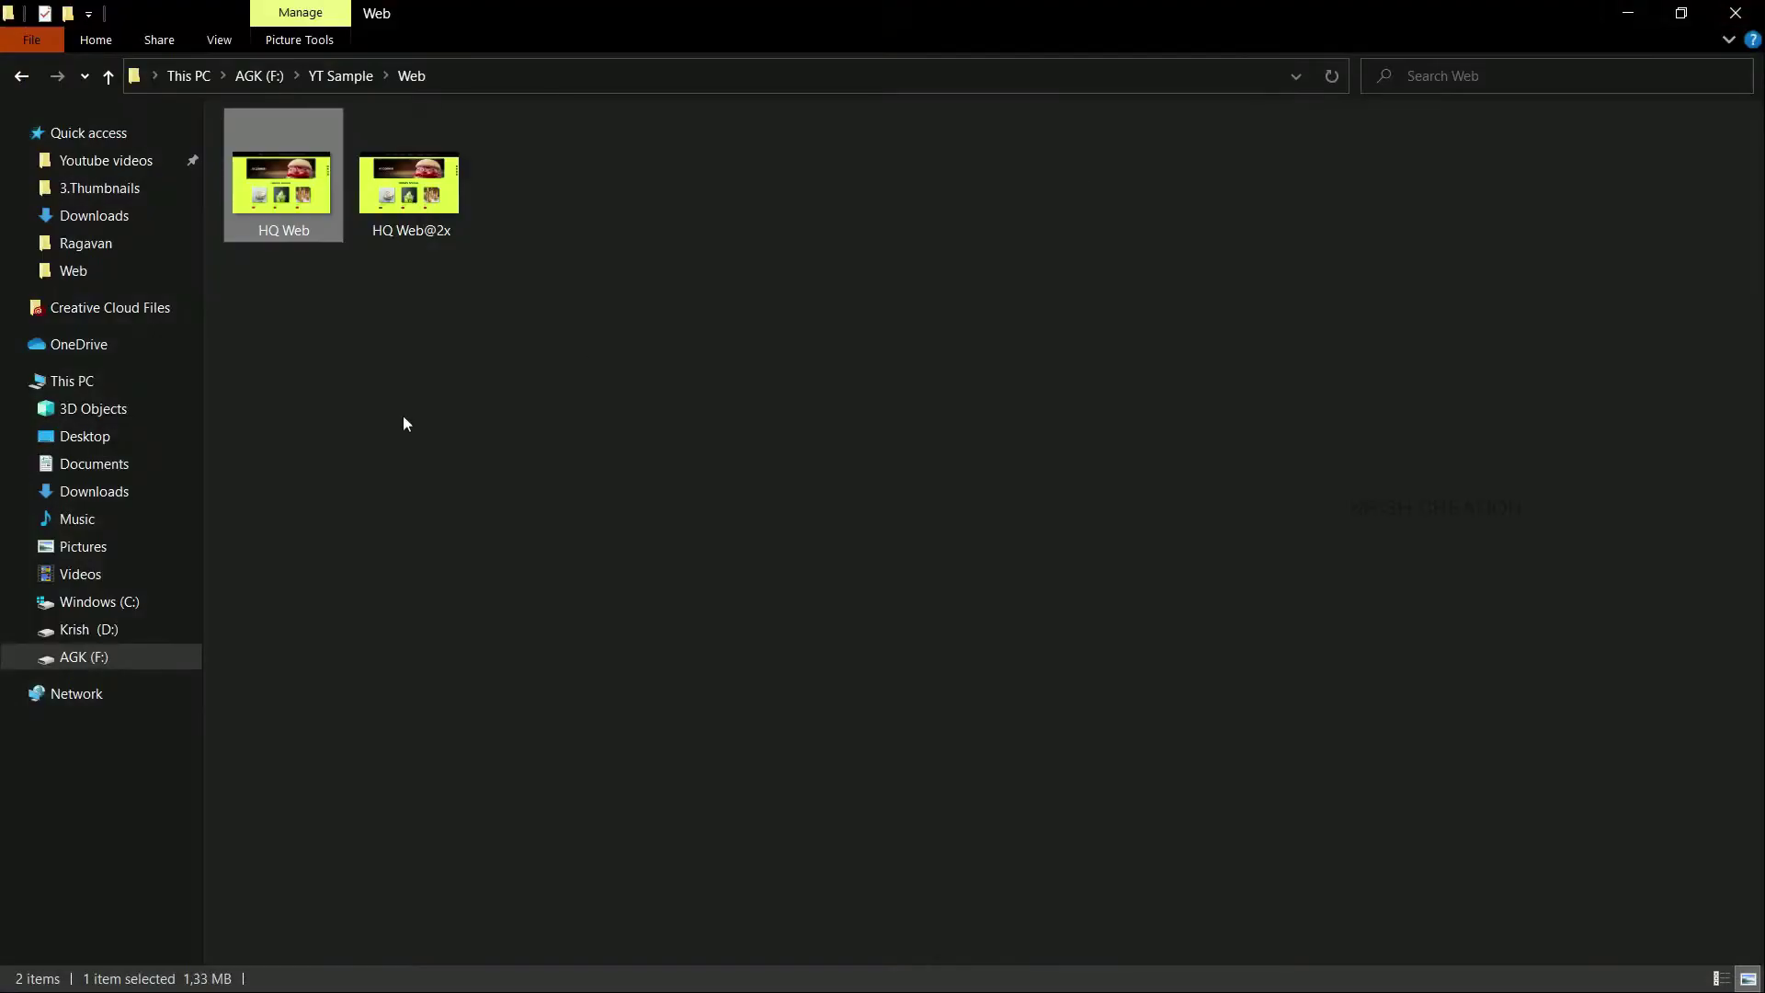
Switch to Adobe XD and export the HQ Web artboard as PNG for Web, designed at 2x, replacing the existing files in F:\YT Sample\Web.
{"action": "key", "text": "alt+Tab"}
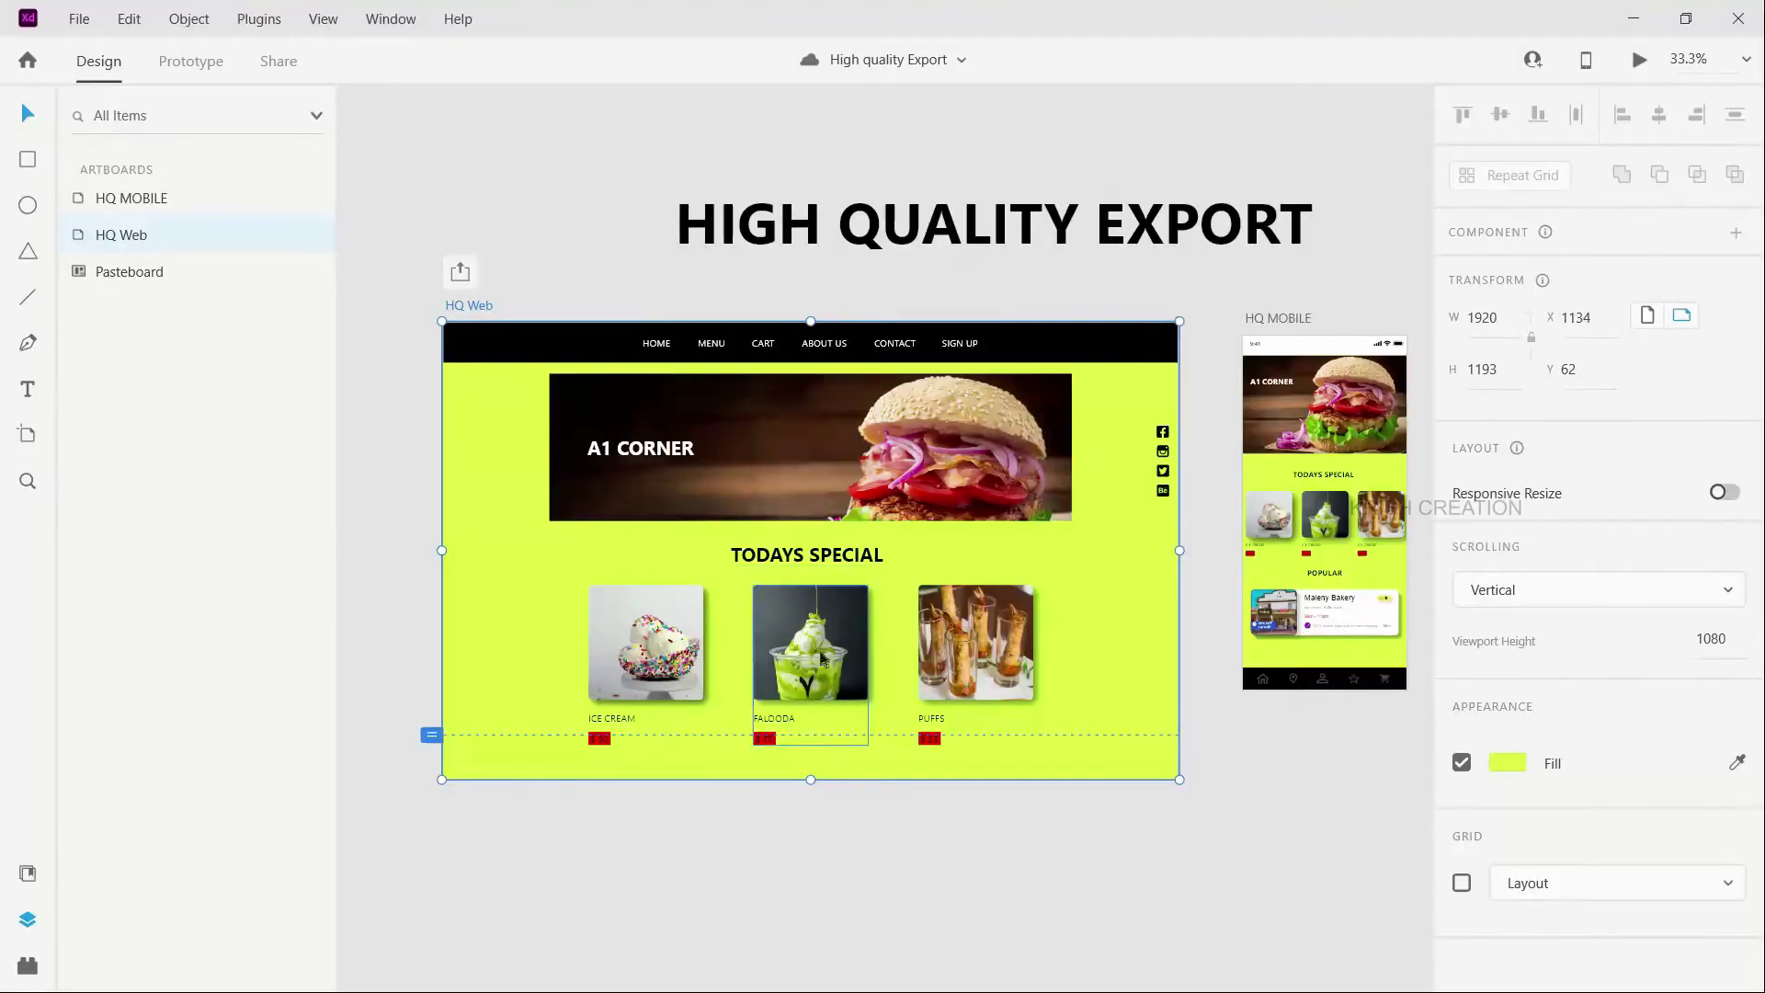
{"action": "left_click", "coordinate": [78, 19]}
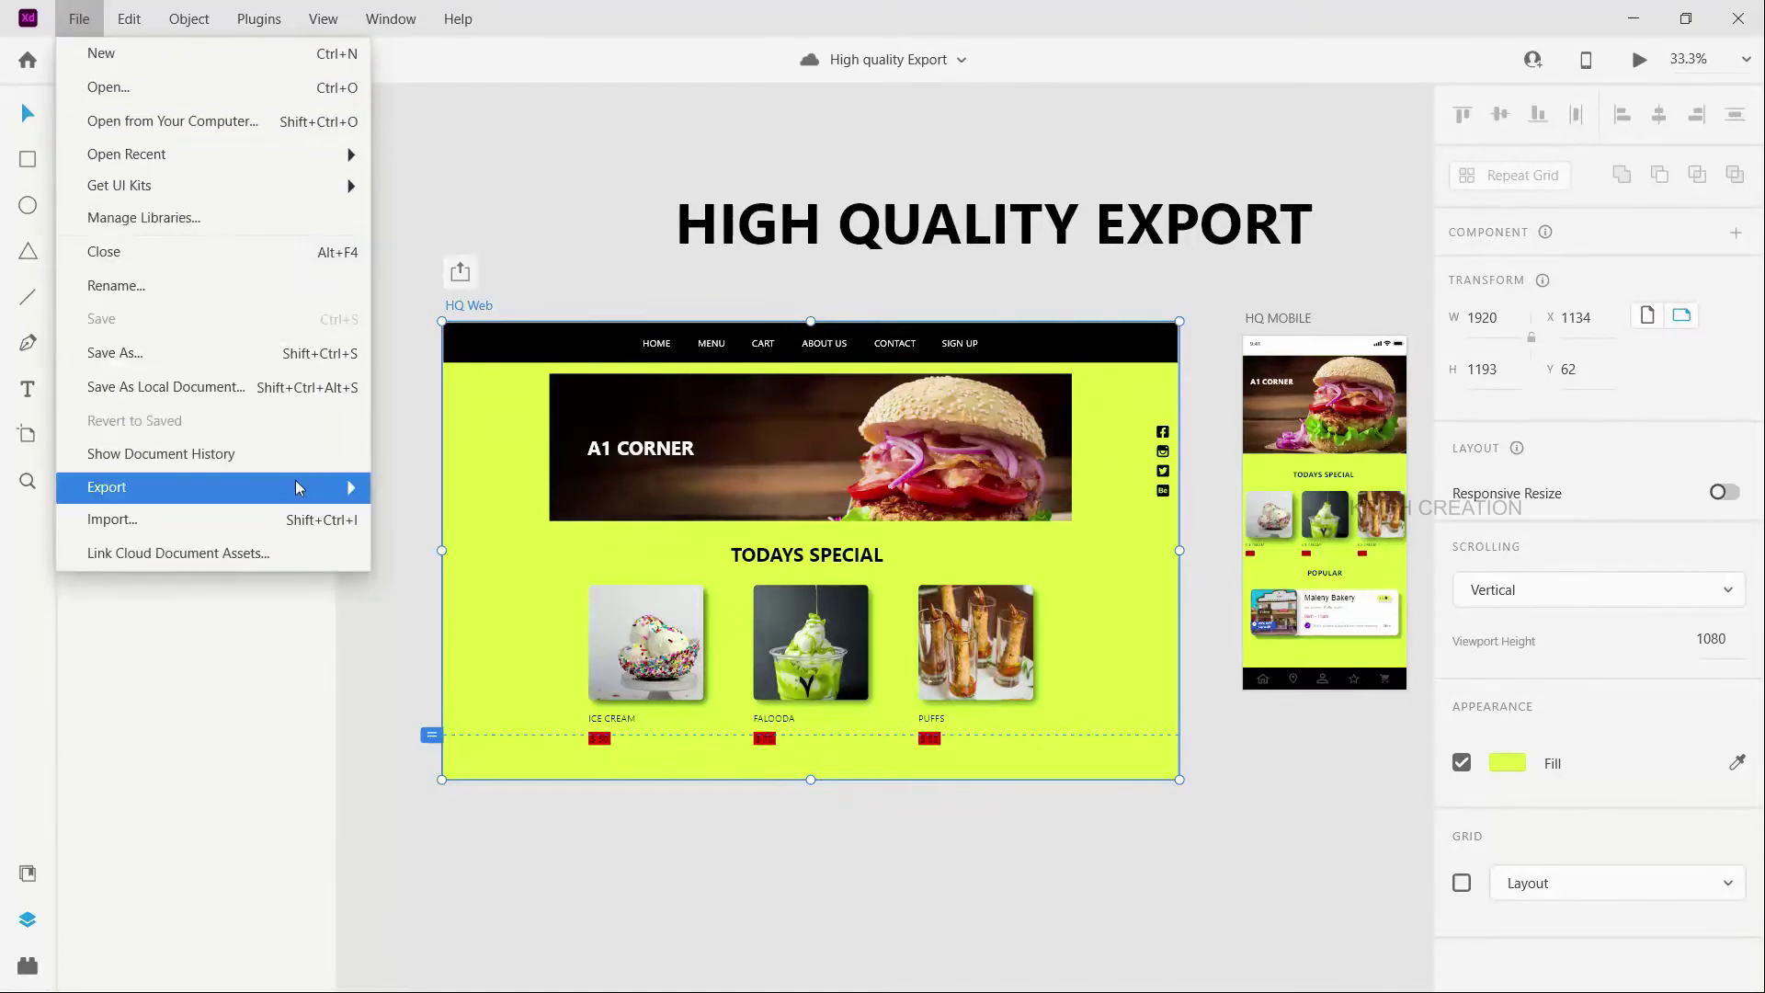
{"action": "mouse_move", "coordinate": [297, 488]}
{"action": "left_click", "coordinate": [426, 527]}
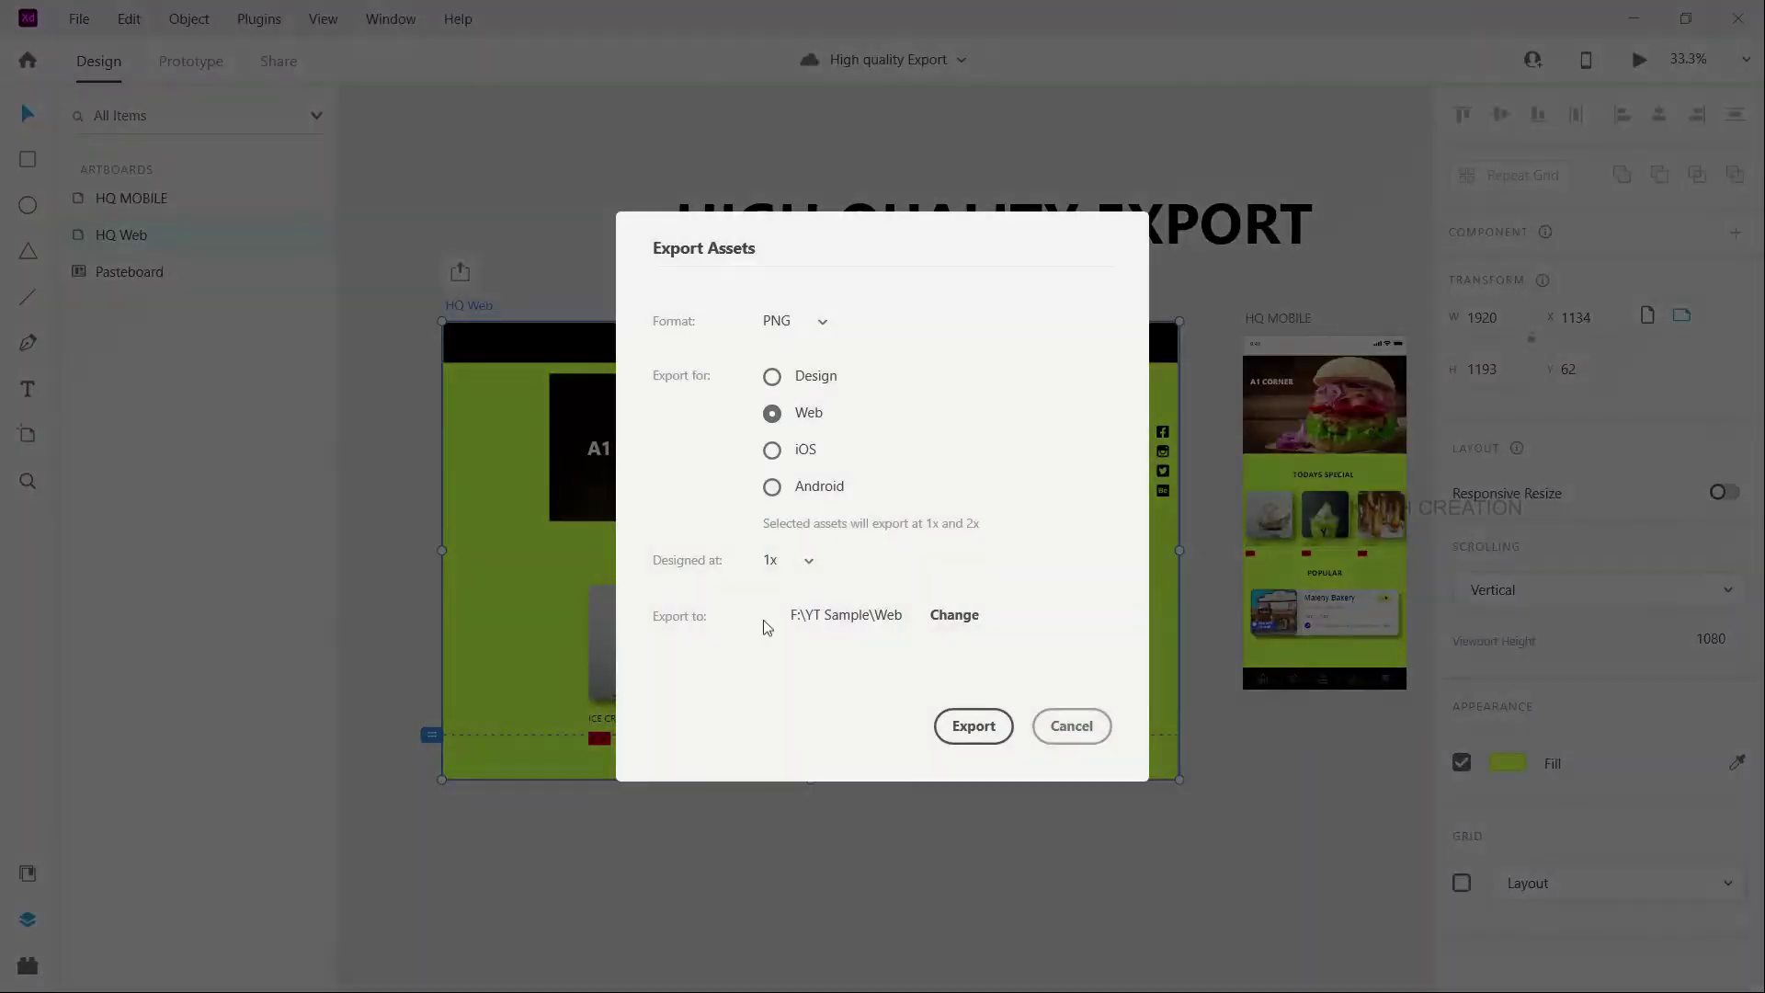
{"action": "left_click", "coordinate": [808, 560]}
{"action": "left_click", "coordinate": [786, 612]}
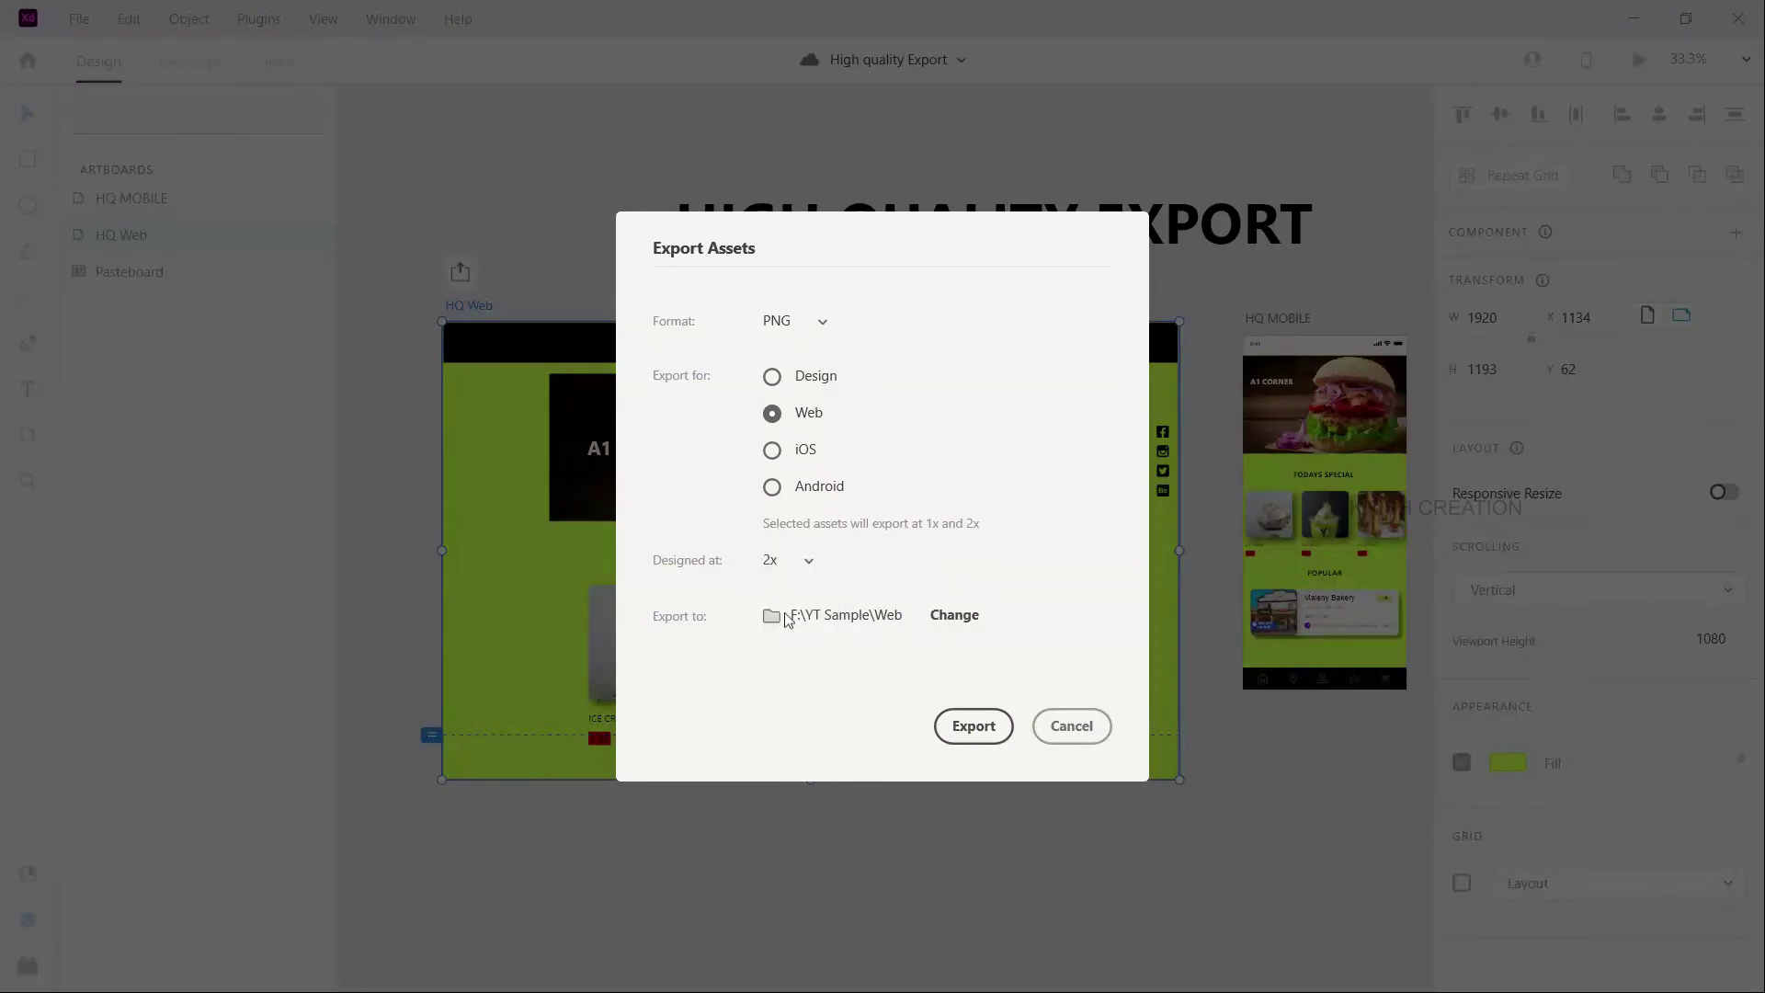
{"action": "left_click", "coordinate": [967, 723]}
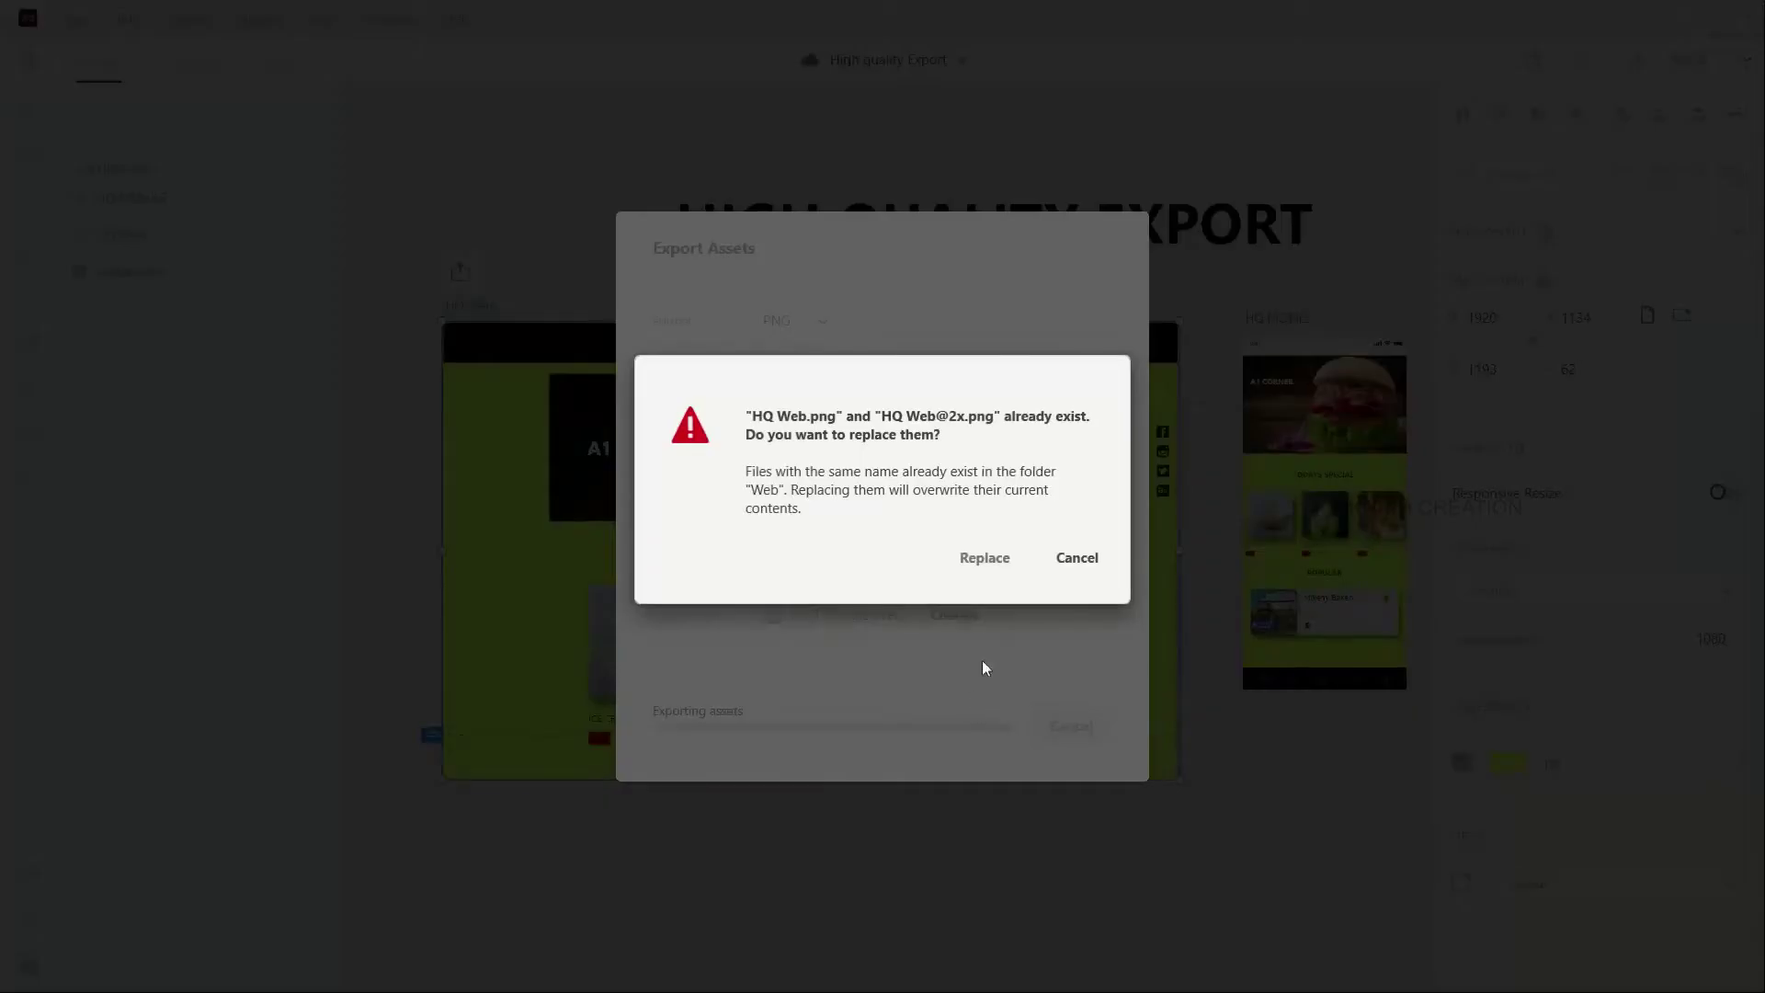
{"action": "left_click", "coordinate": [980, 561]}
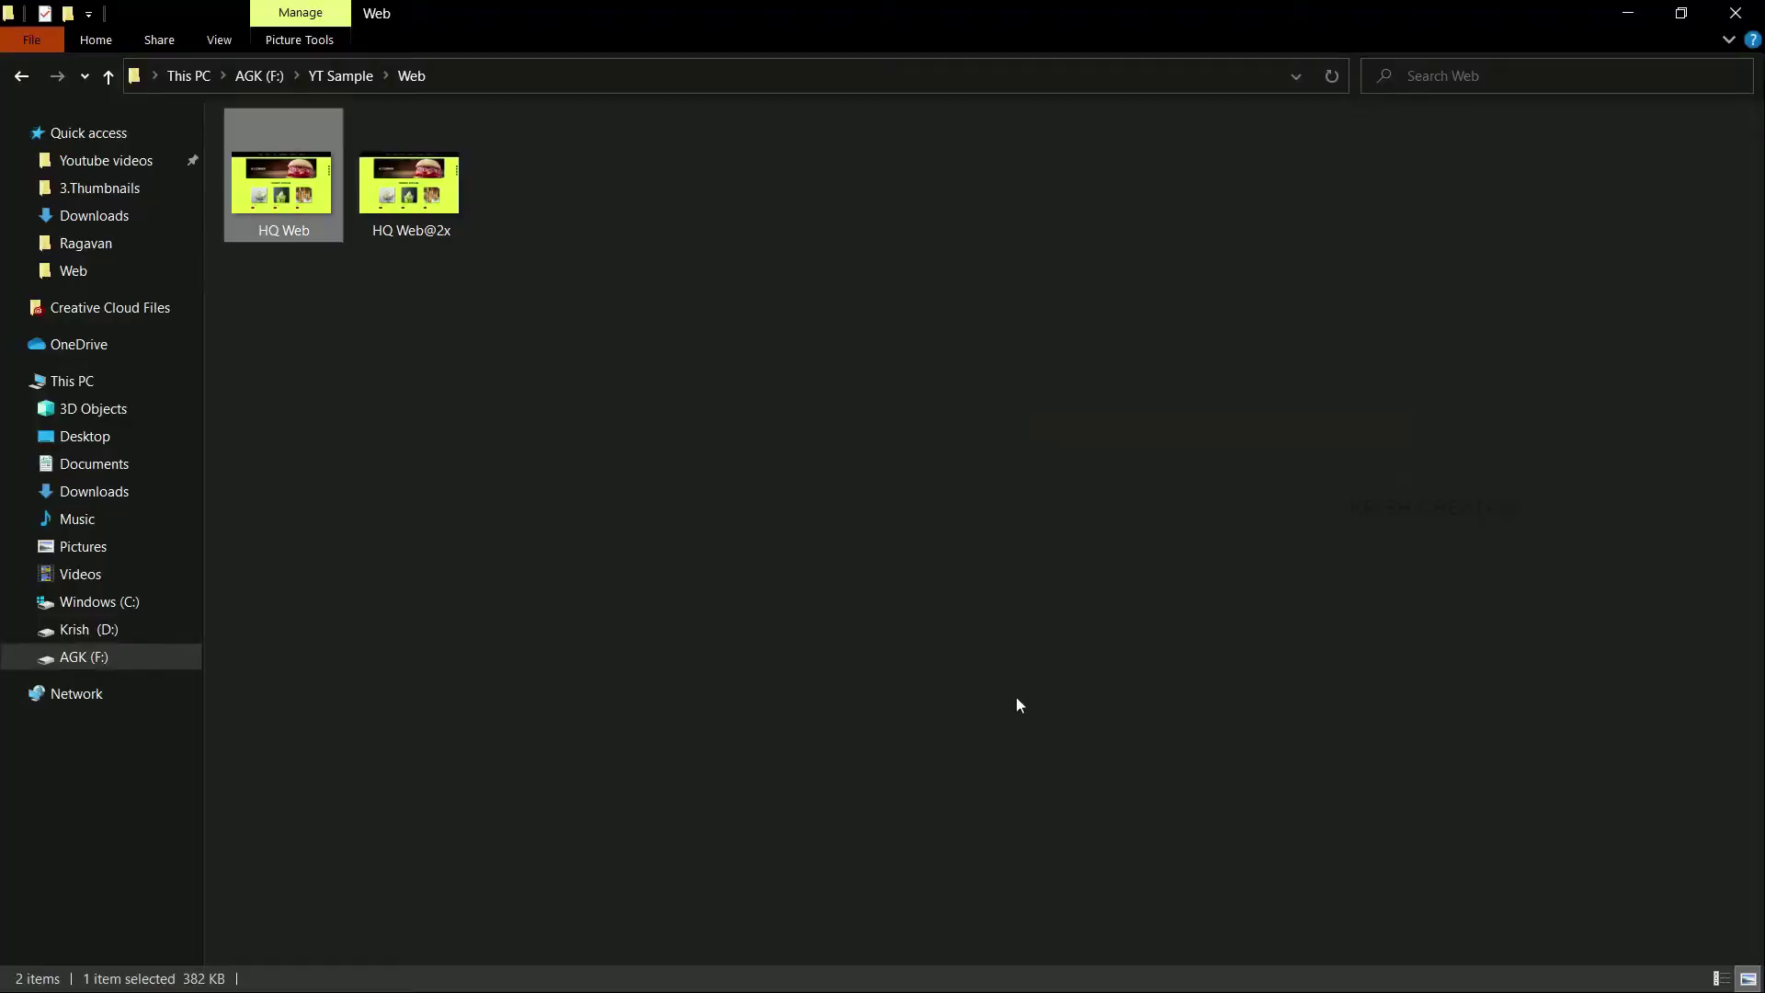
In File Explorer, compare the file sizes of the re-exported HQ Web and HQ Web@2x images.
{"action": "left_click", "coordinate": [372, 312]}
{"action": "left_click", "coordinate": [309, 200]}
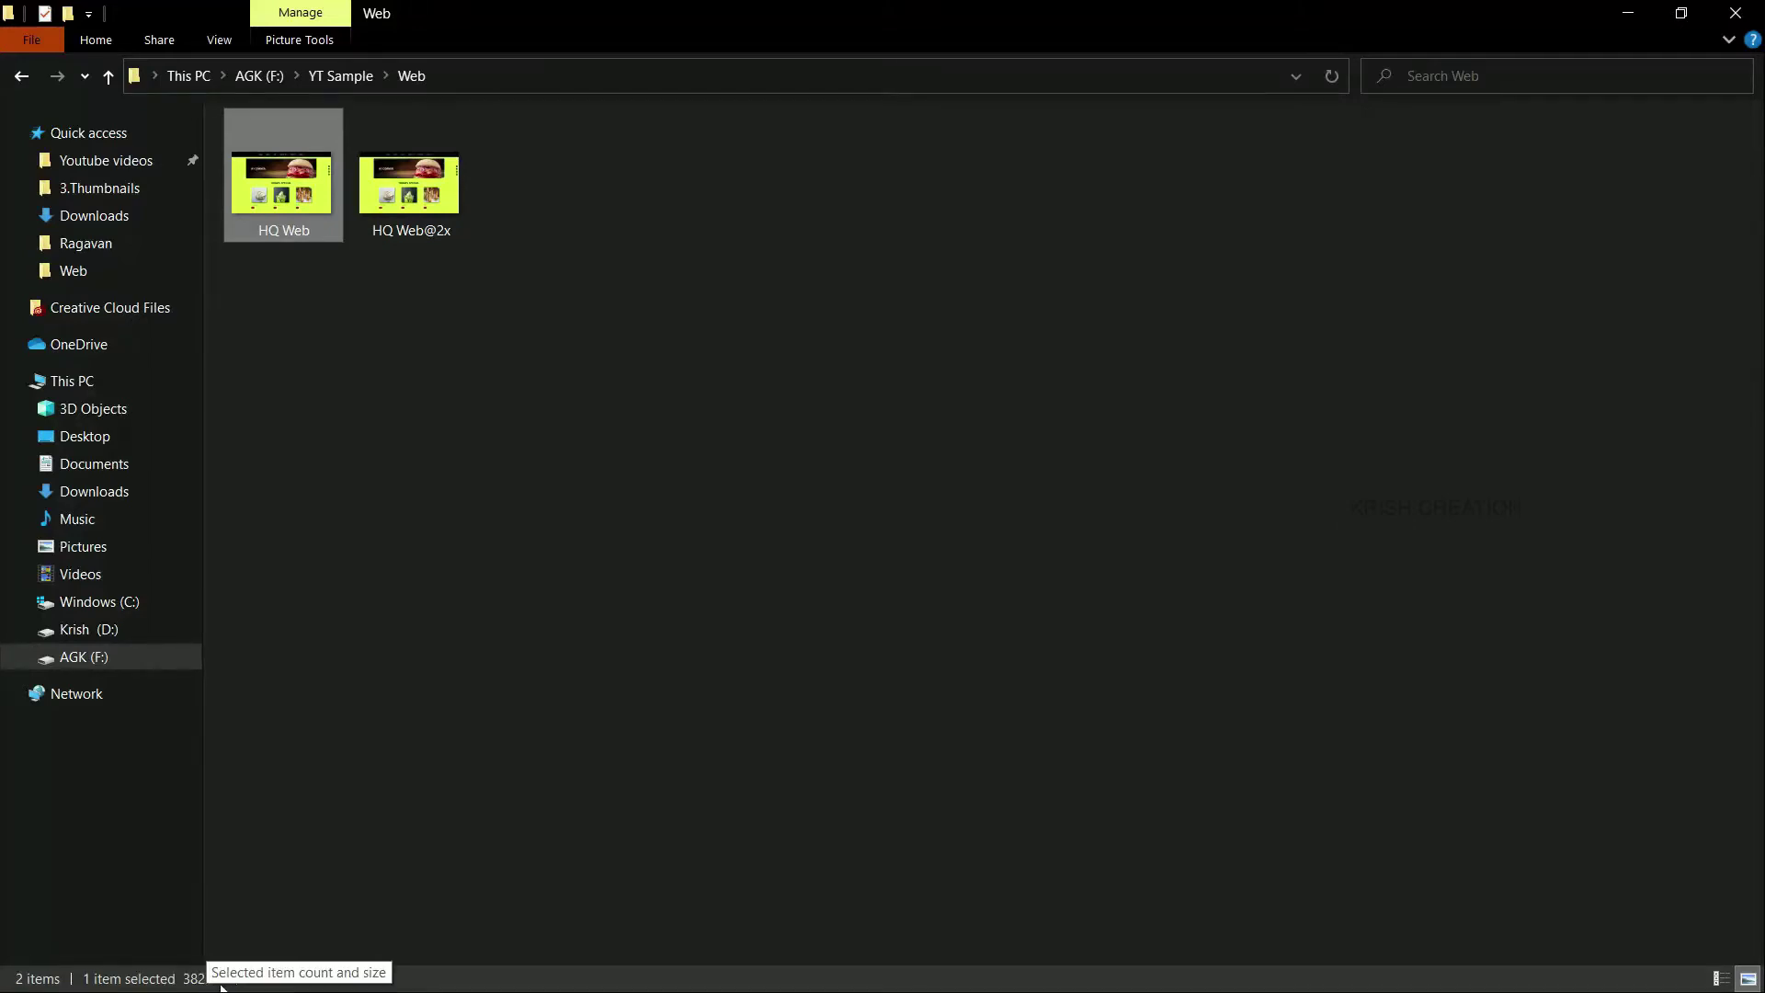
{"action": "left_click", "coordinate": [428, 208]}
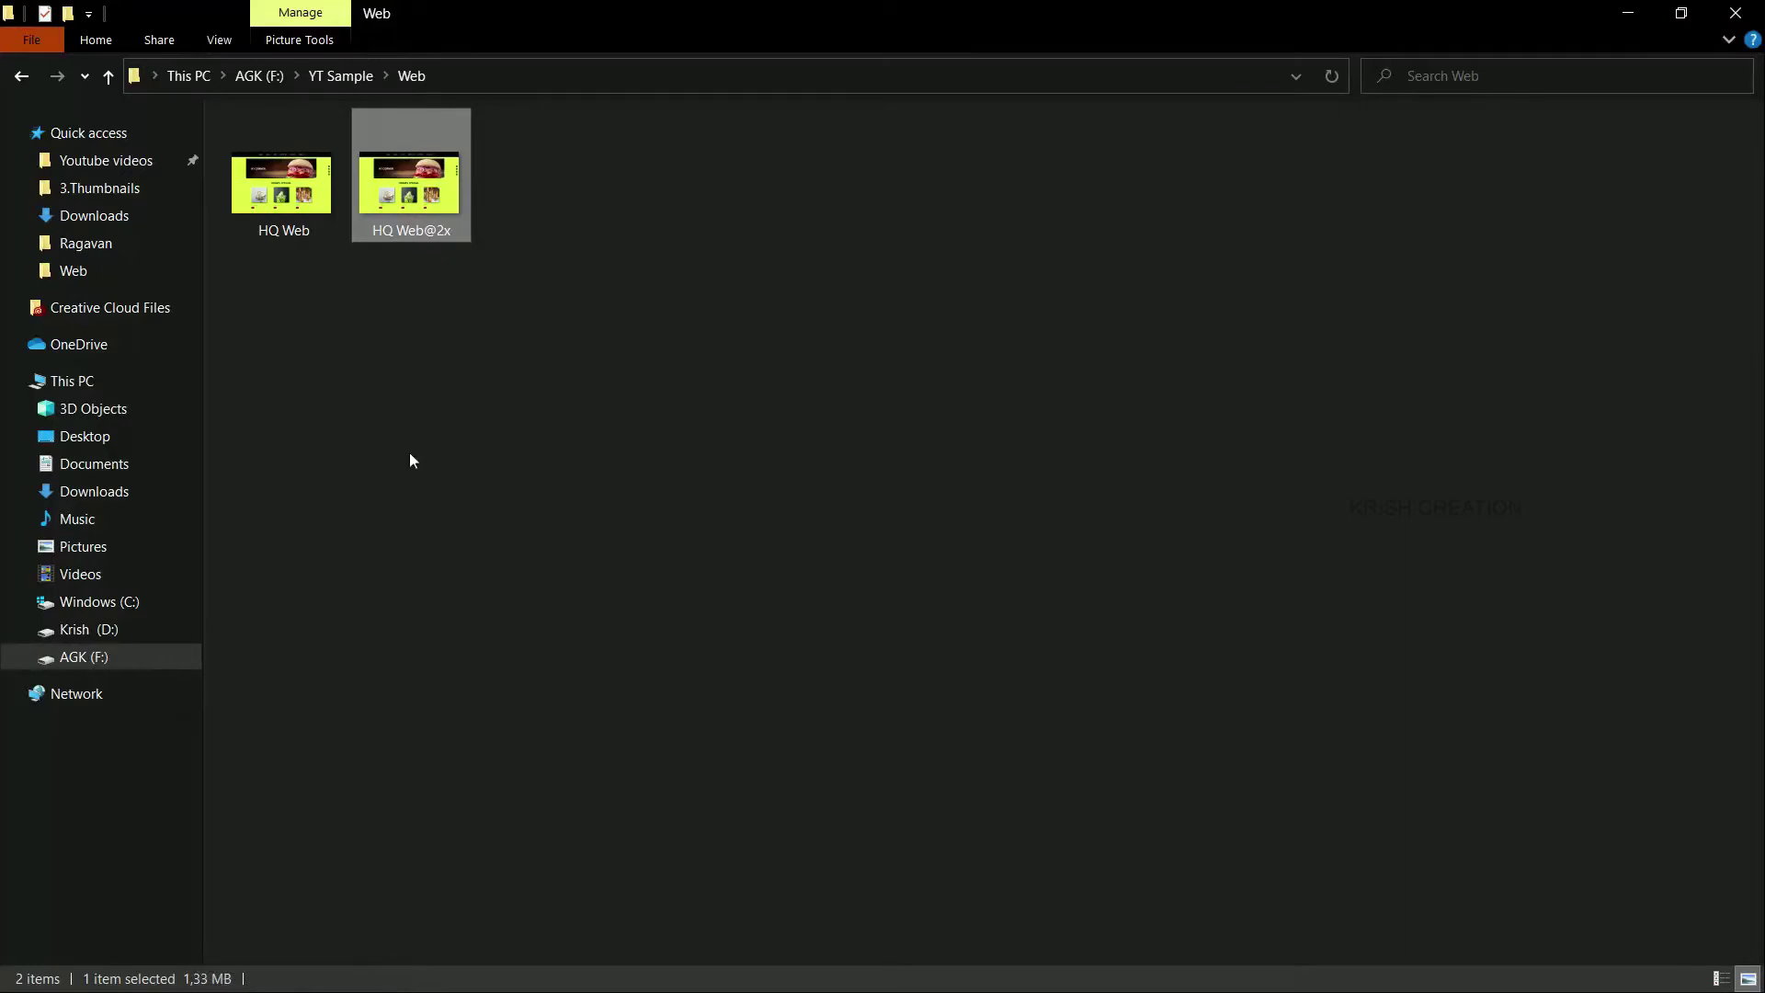
{"action": "left_click", "coordinate": [307, 328]}
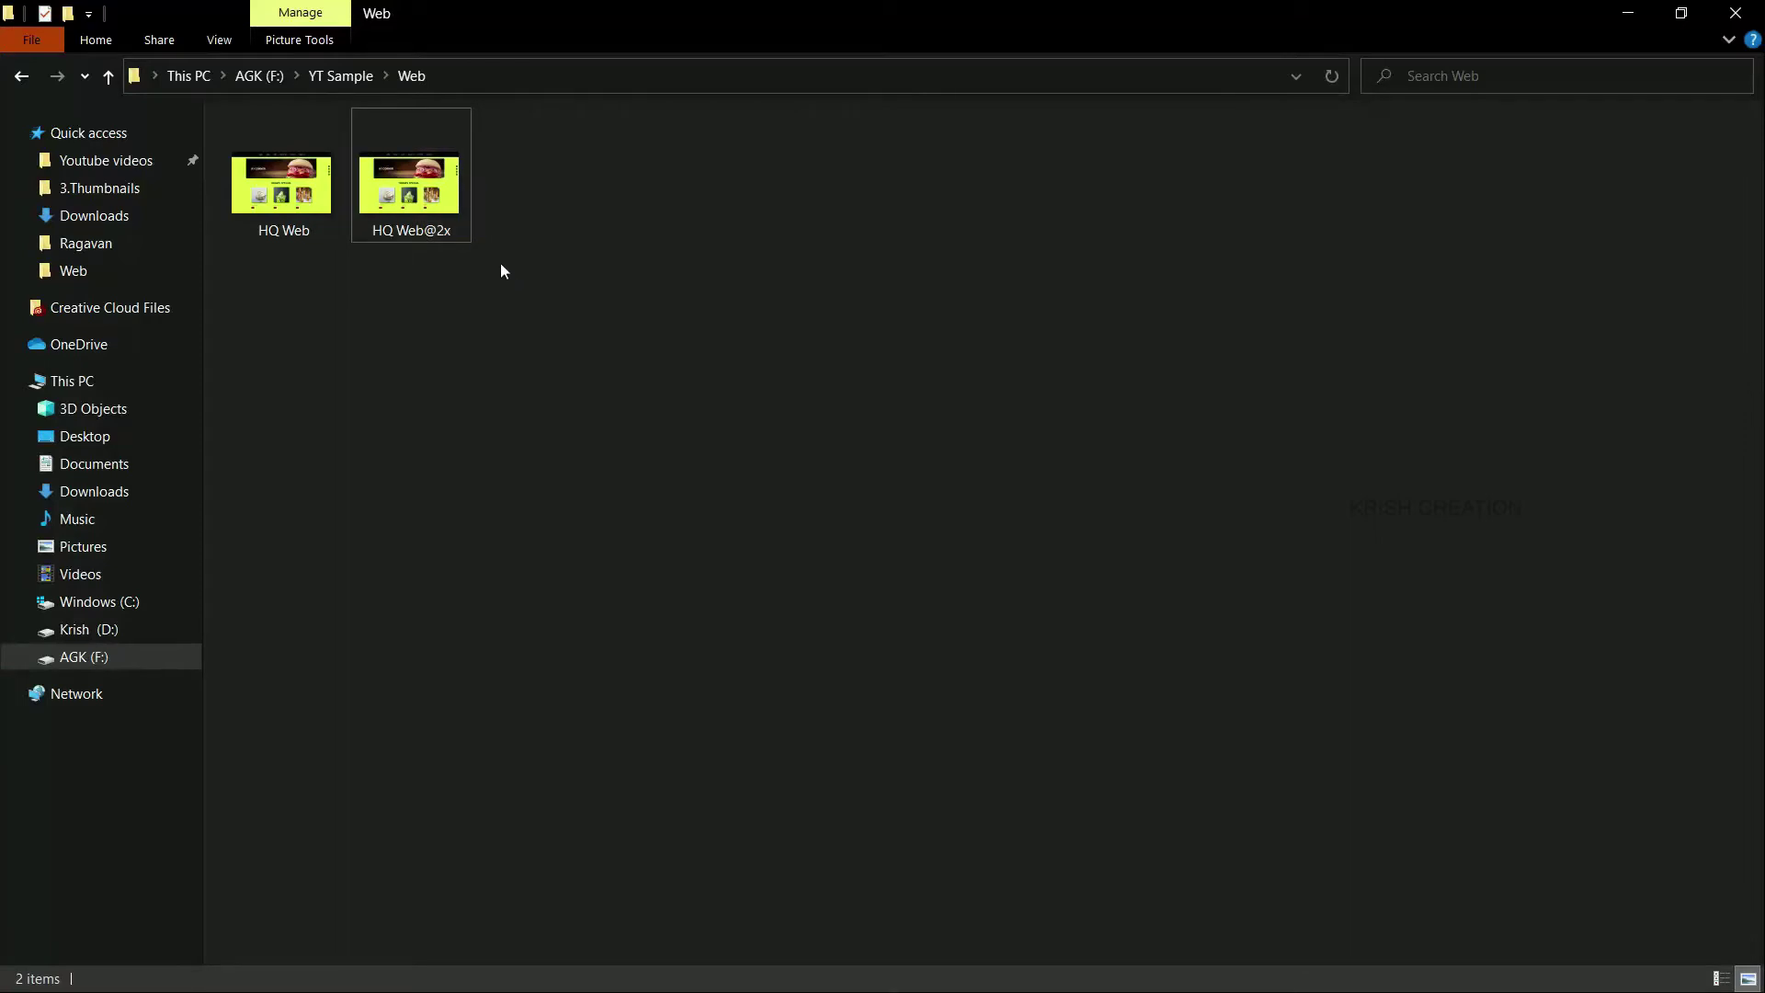
Return to Adobe XD and export the HQ Web artboard as a PDF to F:\YT Sample\Web.
{"action": "key", "text": "alt+Tab"}
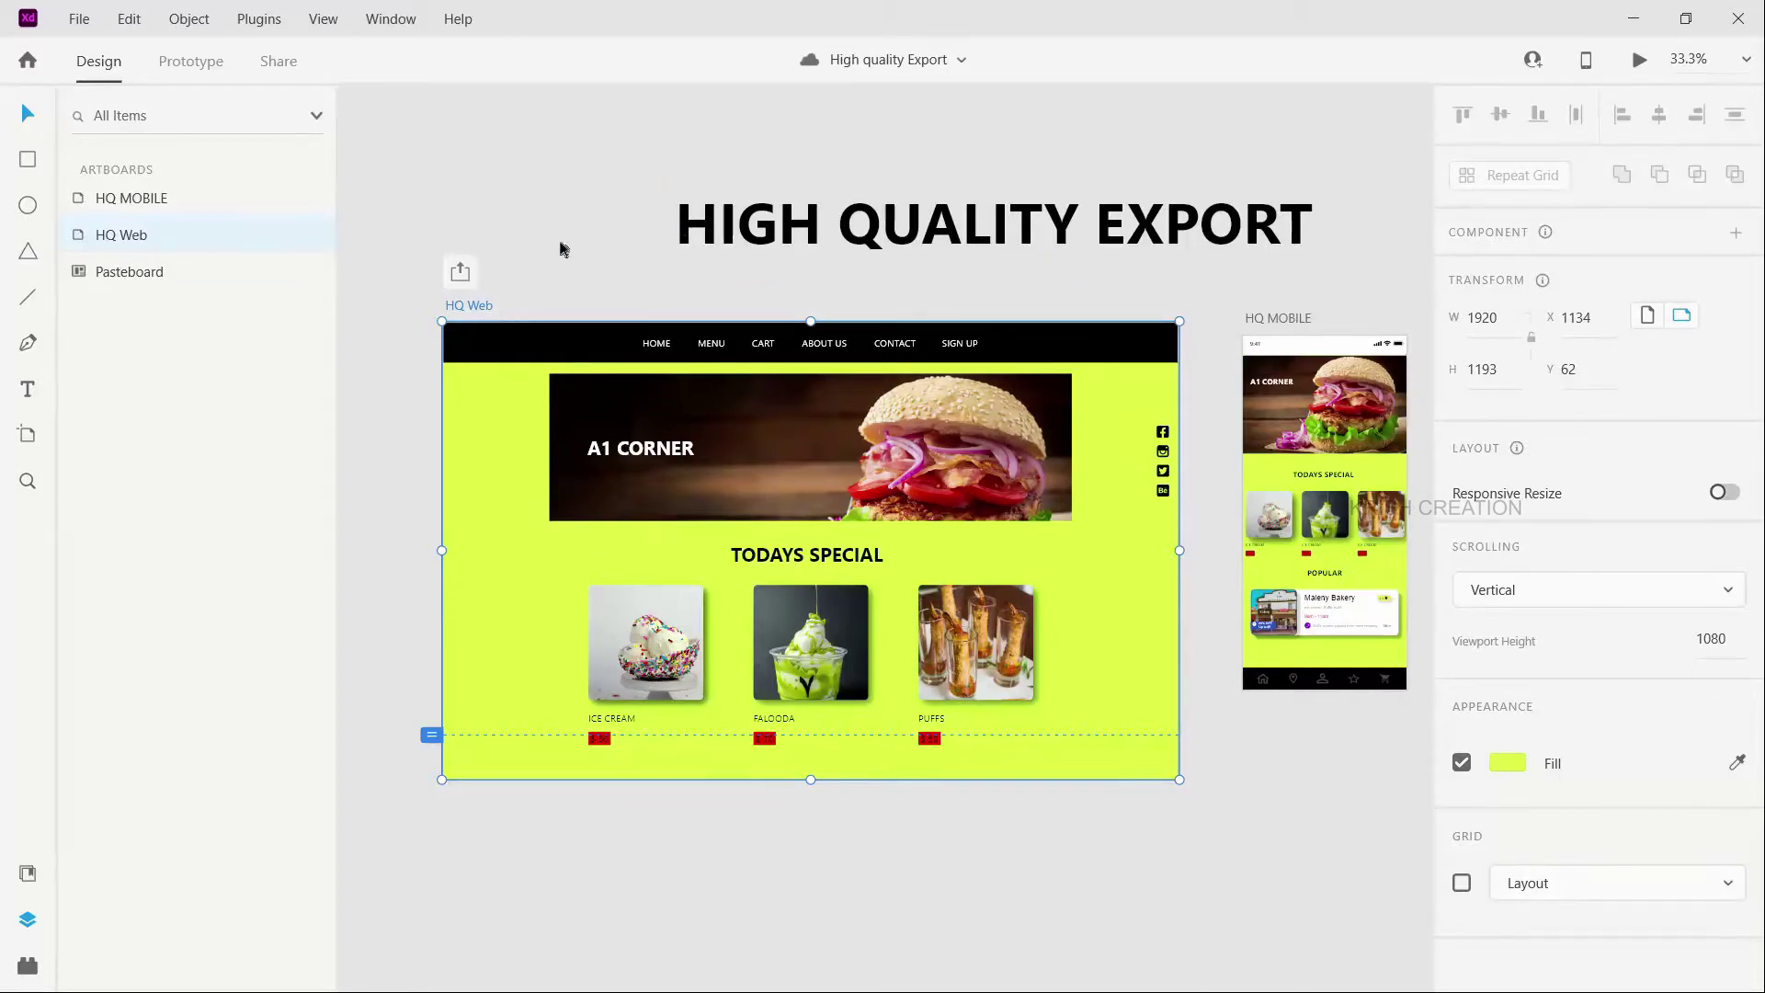
{"action": "left_click", "coordinate": [552, 285]}
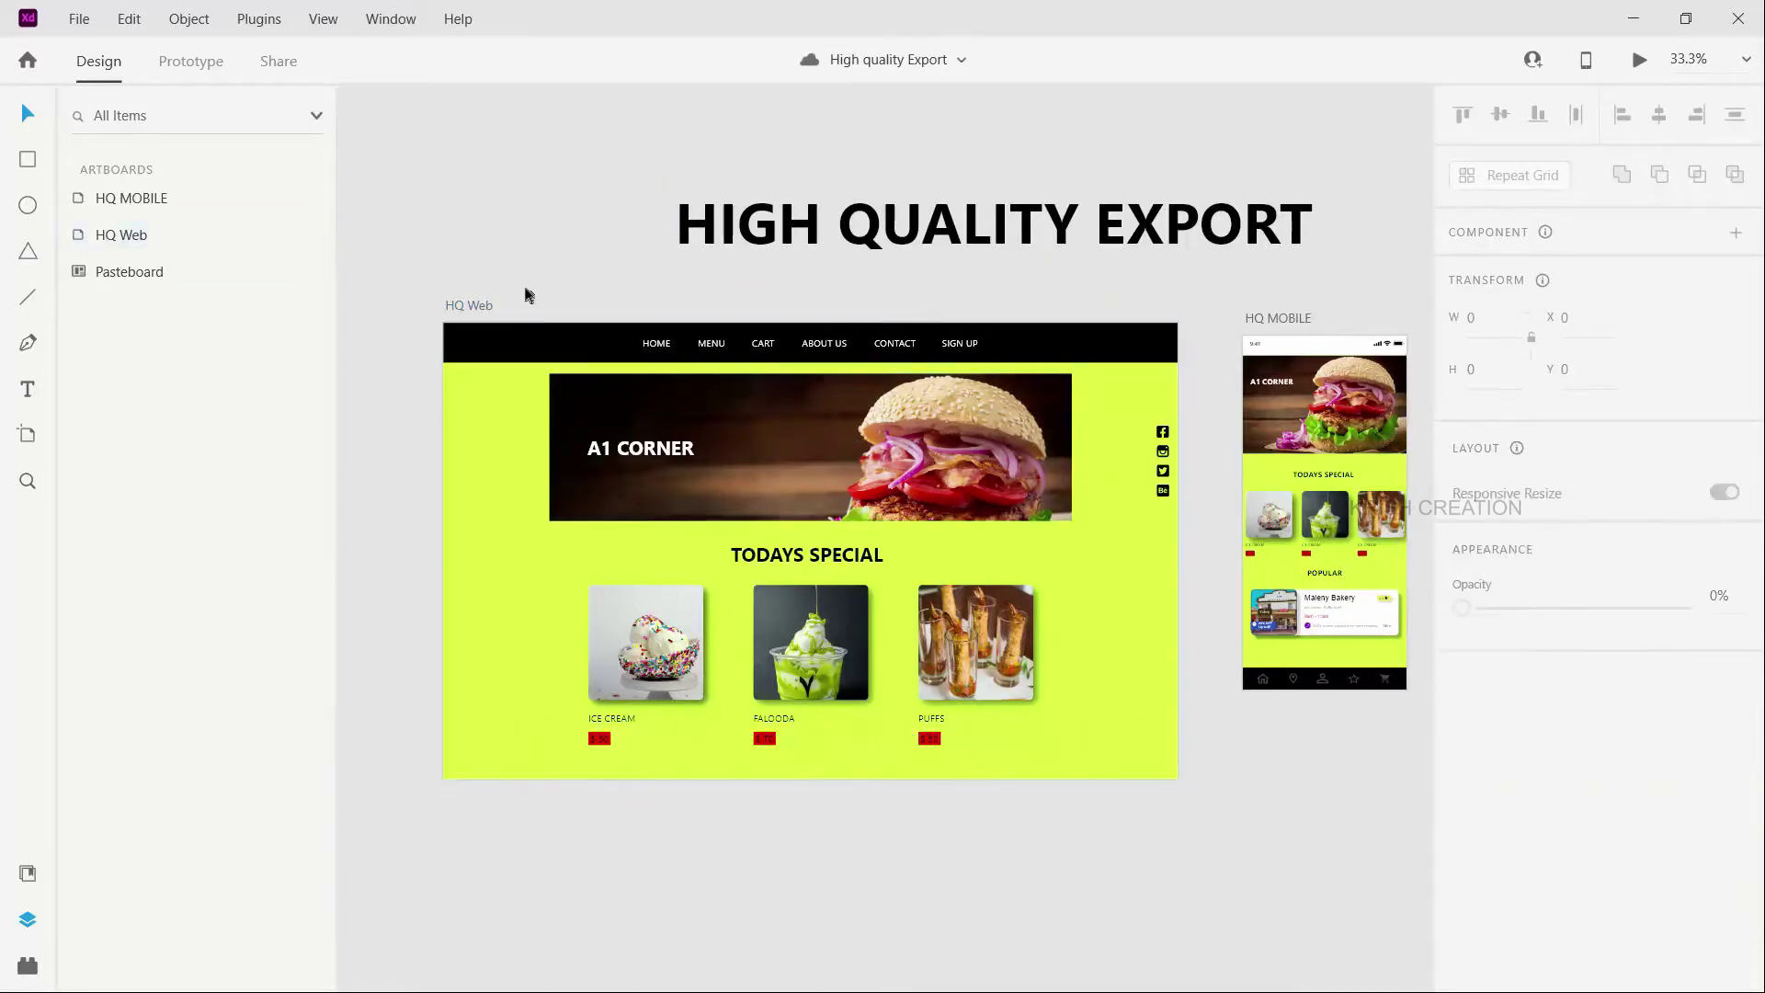
{"action": "left_click", "coordinate": [464, 305]}
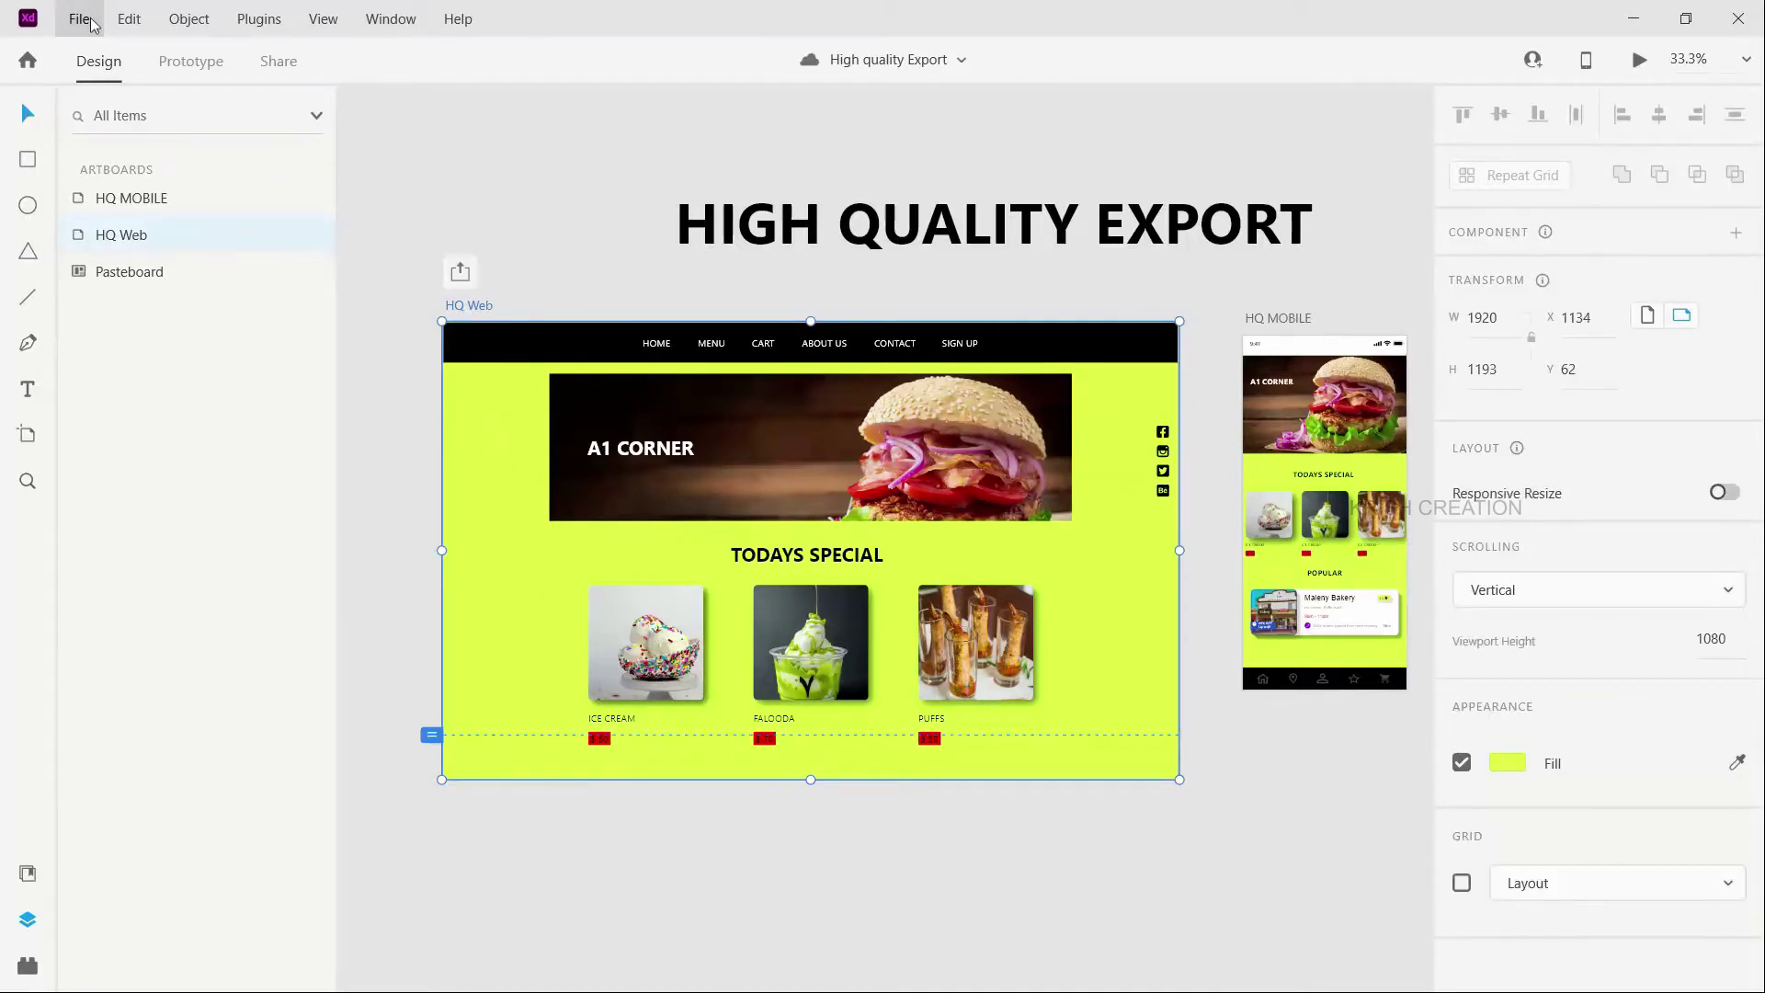
{"action": "left_click", "coordinate": [80, 19]}
{"action": "mouse_move", "coordinate": [340, 499]}
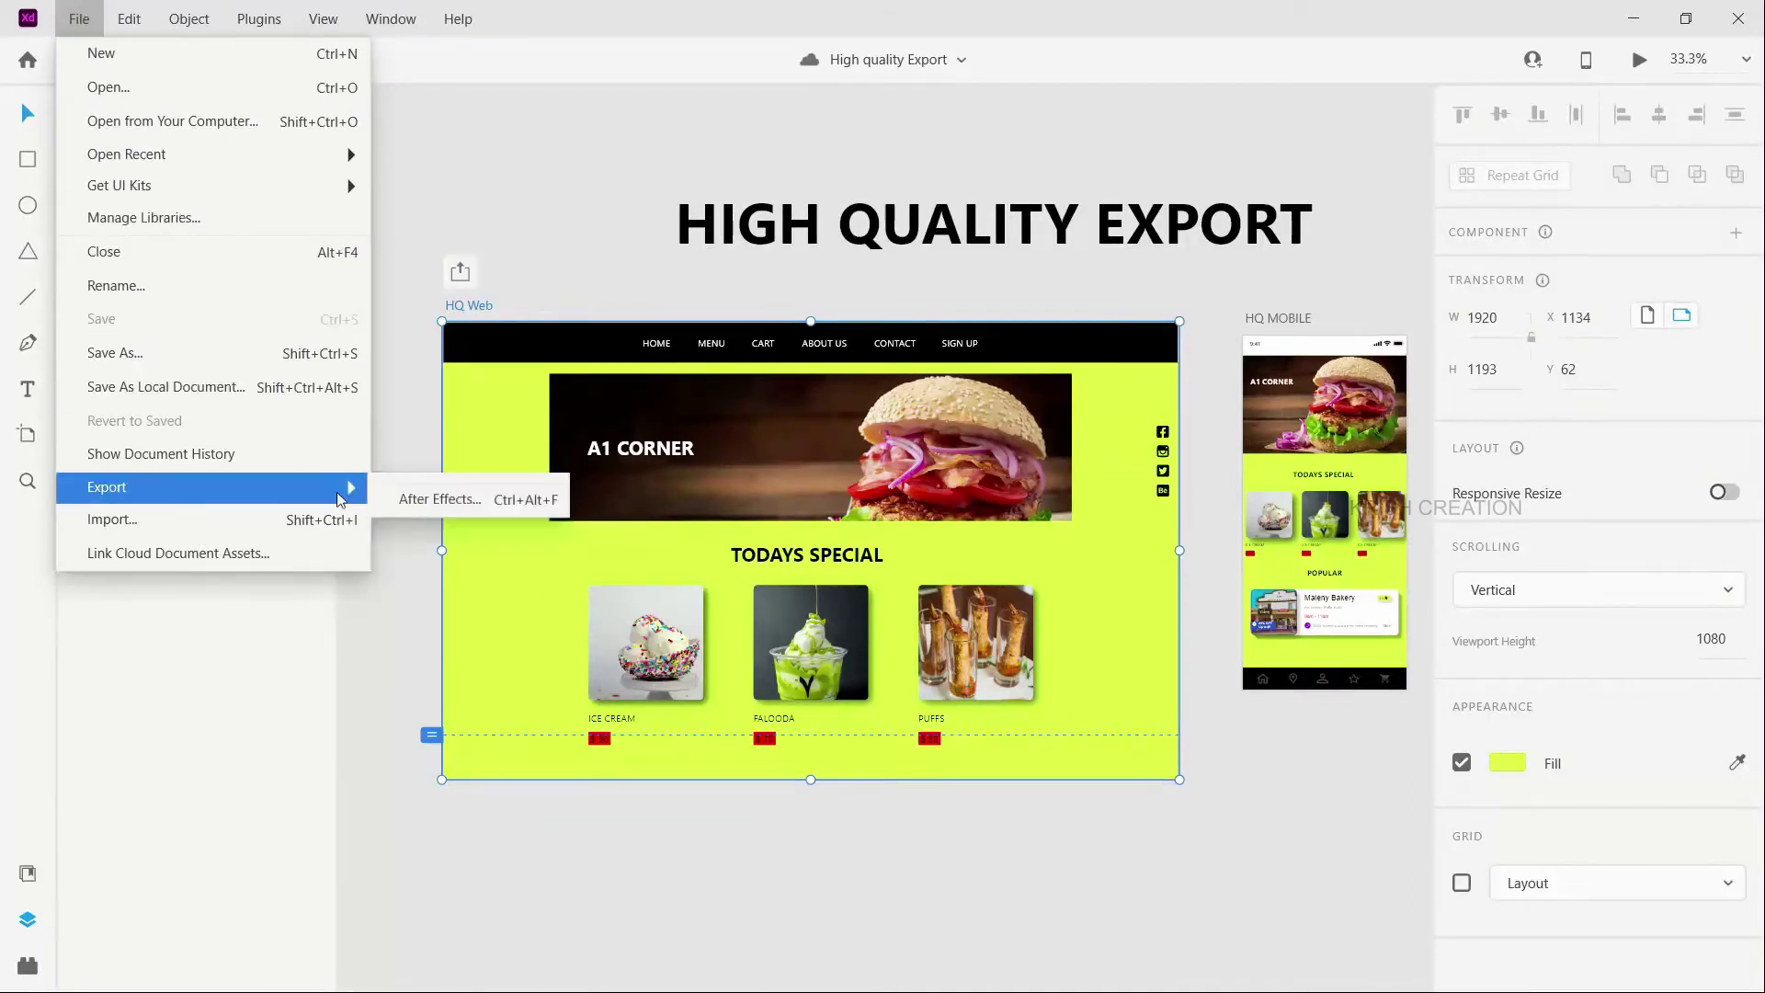
{"action": "left_click", "coordinate": [432, 522]}
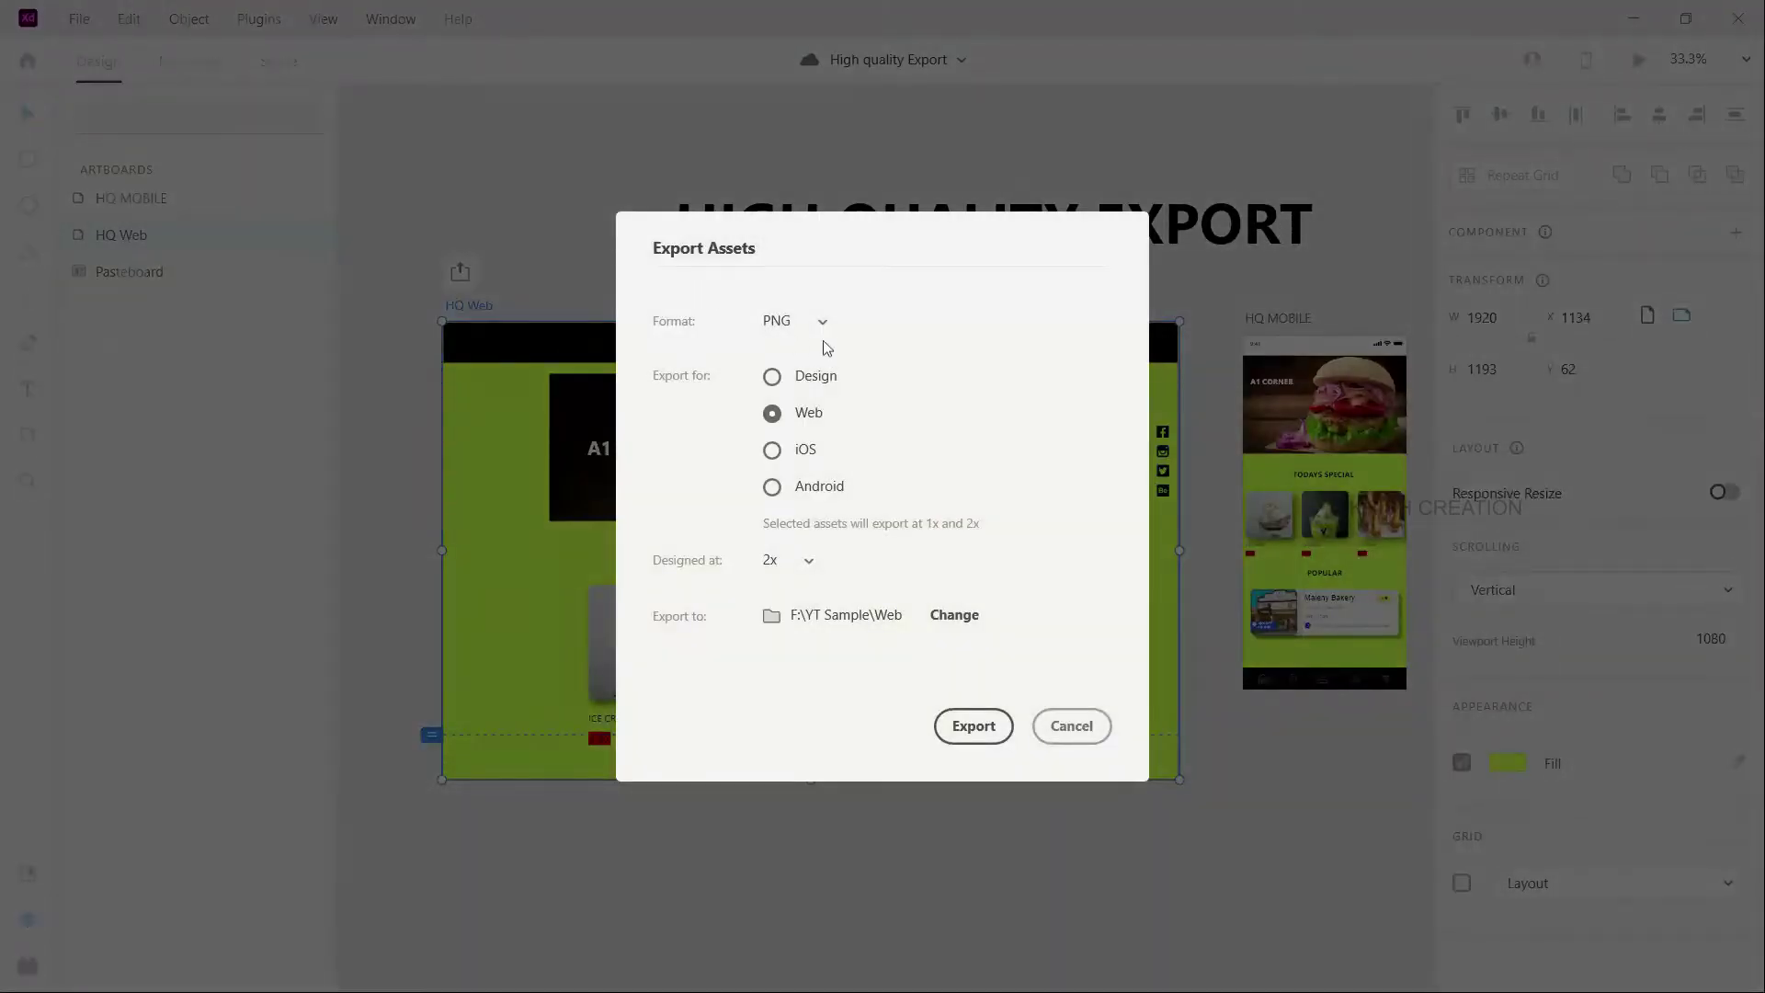
{"action": "left_click", "coordinate": [823, 326]}
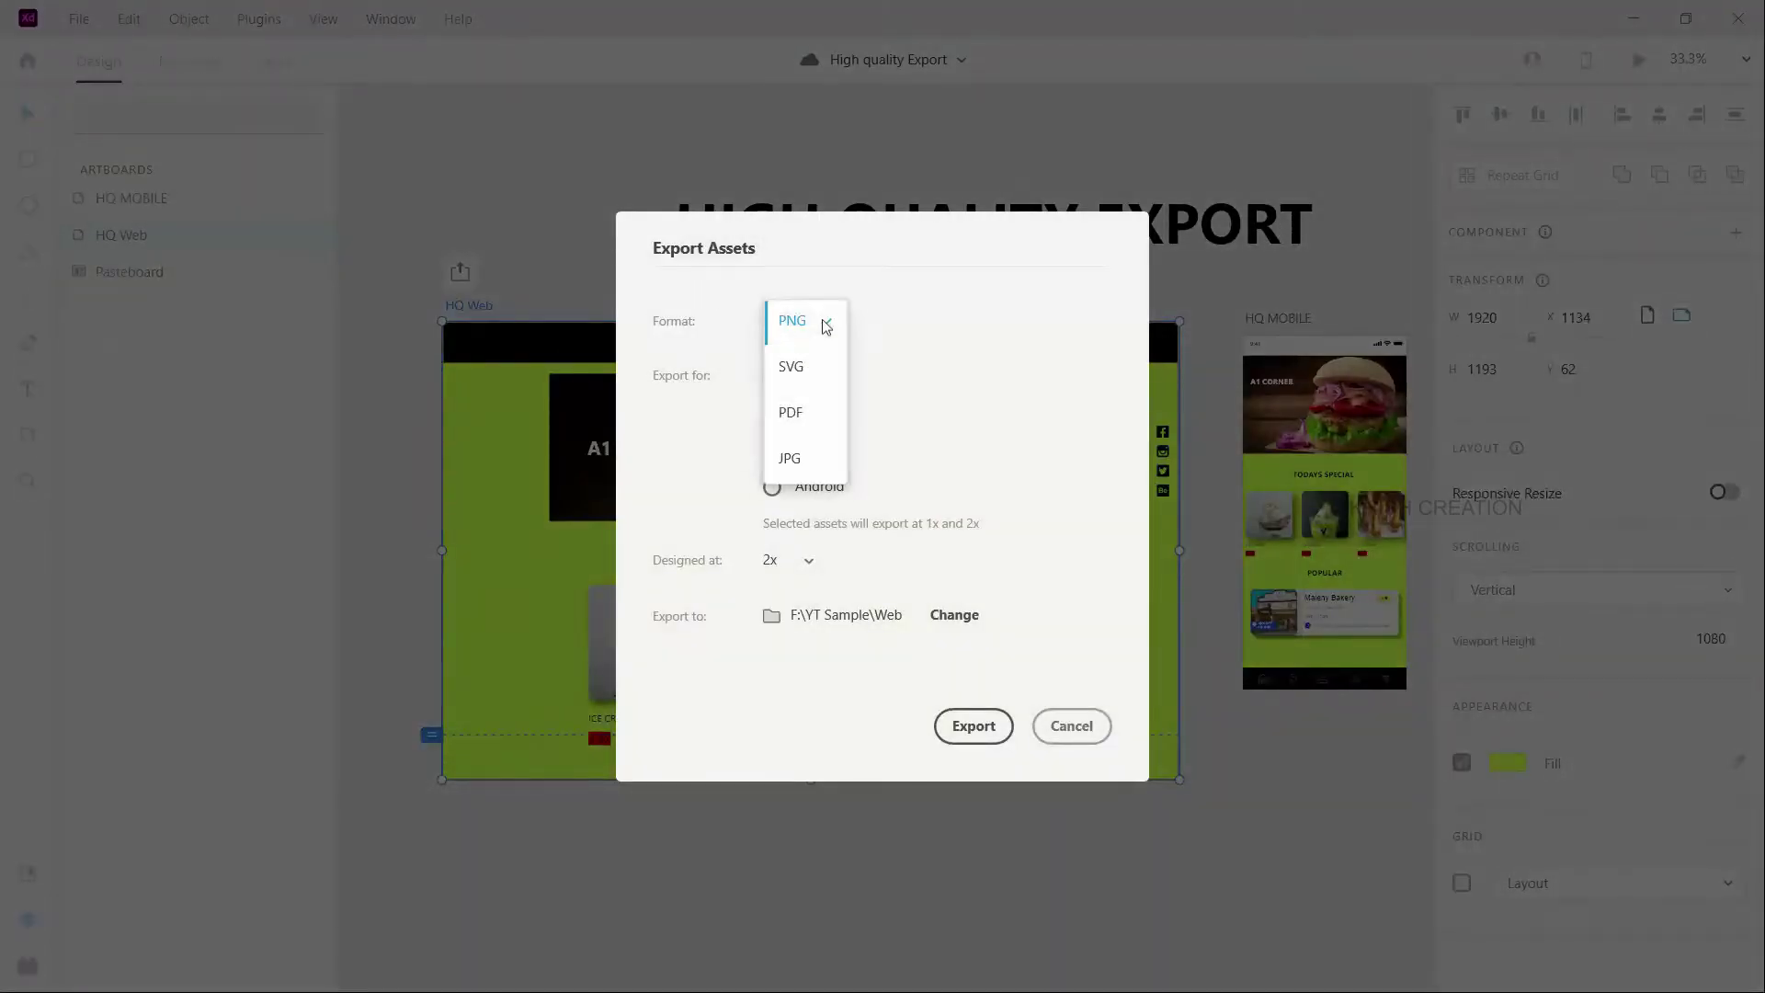
{"action": "left_click", "coordinate": [790, 413]}
{"action": "left_click", "coordinate": [973, 587]}
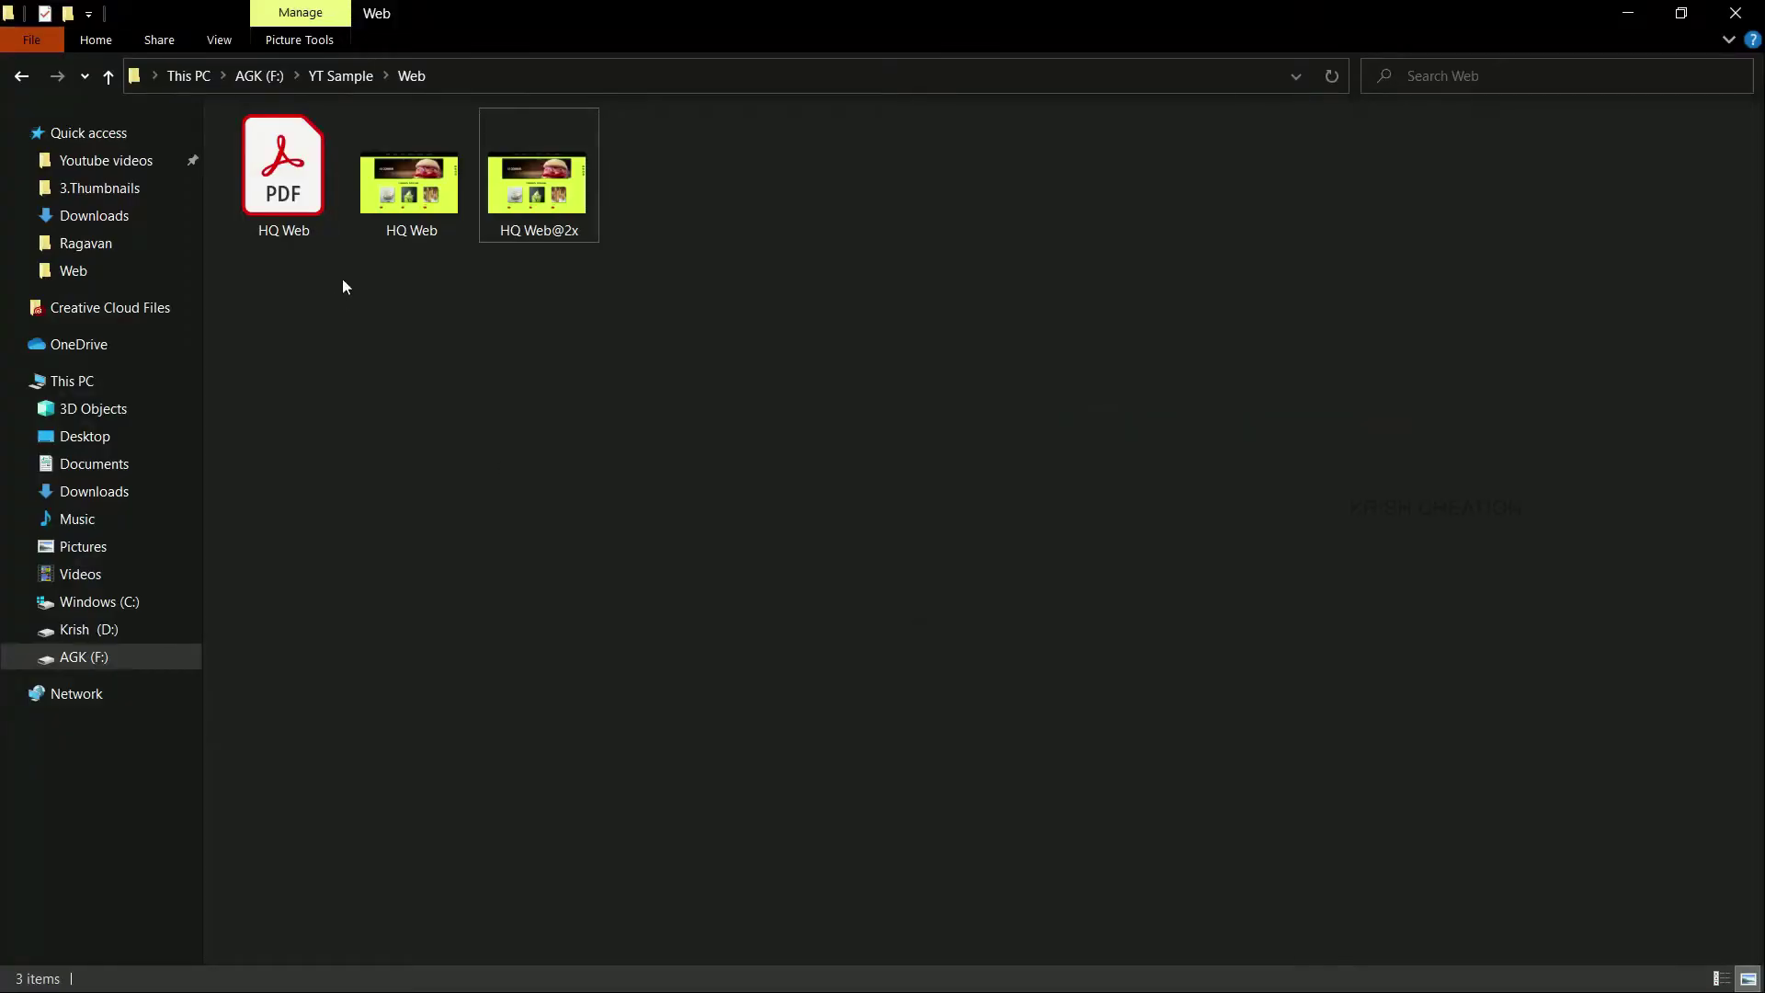
Open the exported HQ Web PDF from the Web folder, inspect its quality, and close the PDF viewer.
{"action": "left_click", "coordinate": [280, 171]}
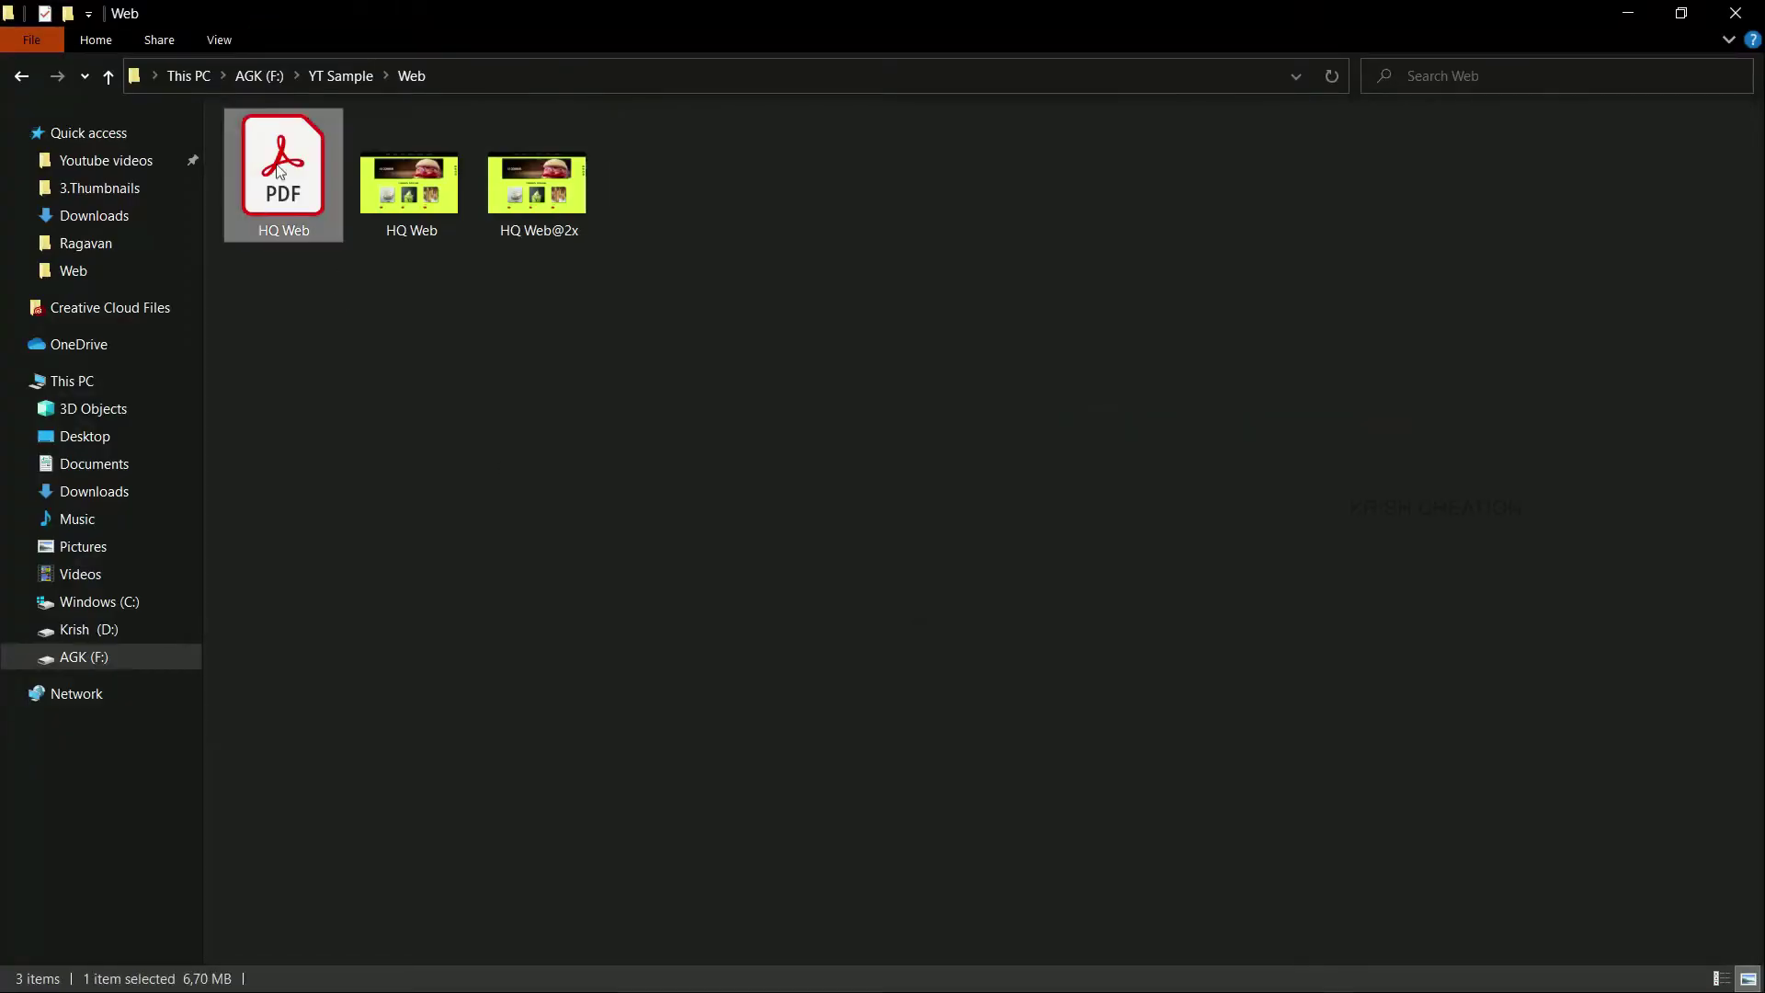
{"action": "double_click", "coordinate": [283, 198]}
{"action": "double_click", "coordinate": [289, 190]}
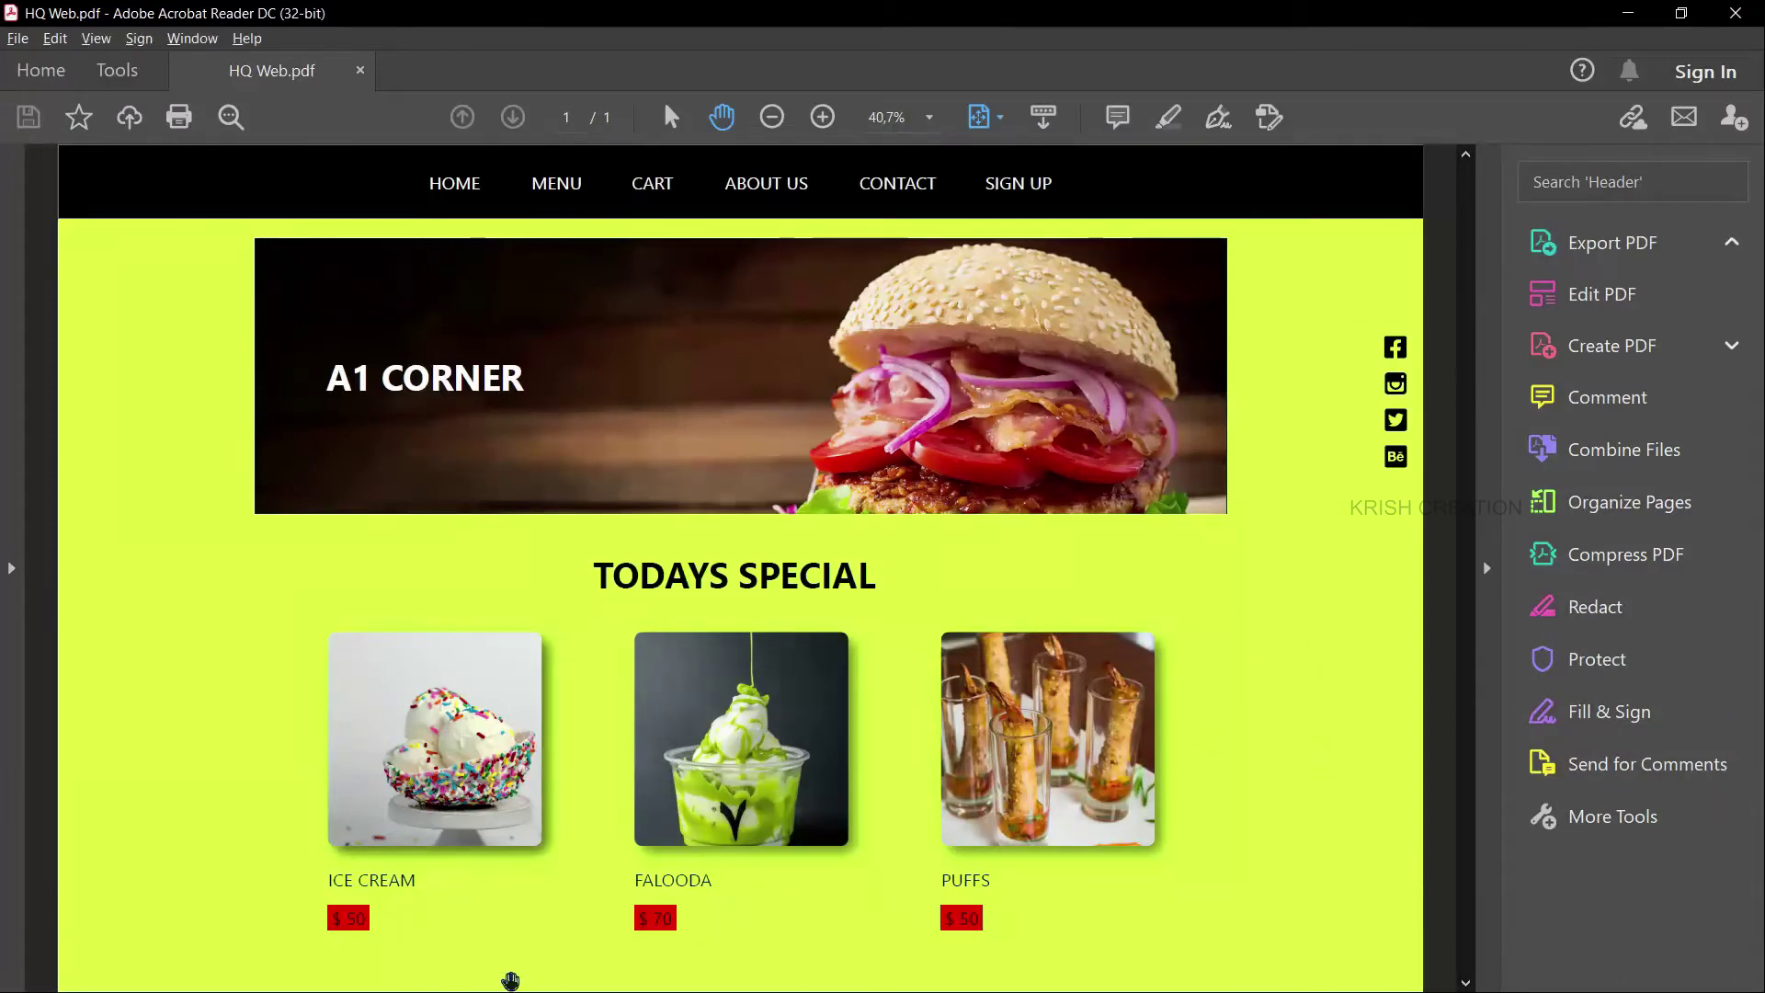
{"action": "key", "text": "alt"}
{"action": "left_click", "coordinate": [1735, 13]}
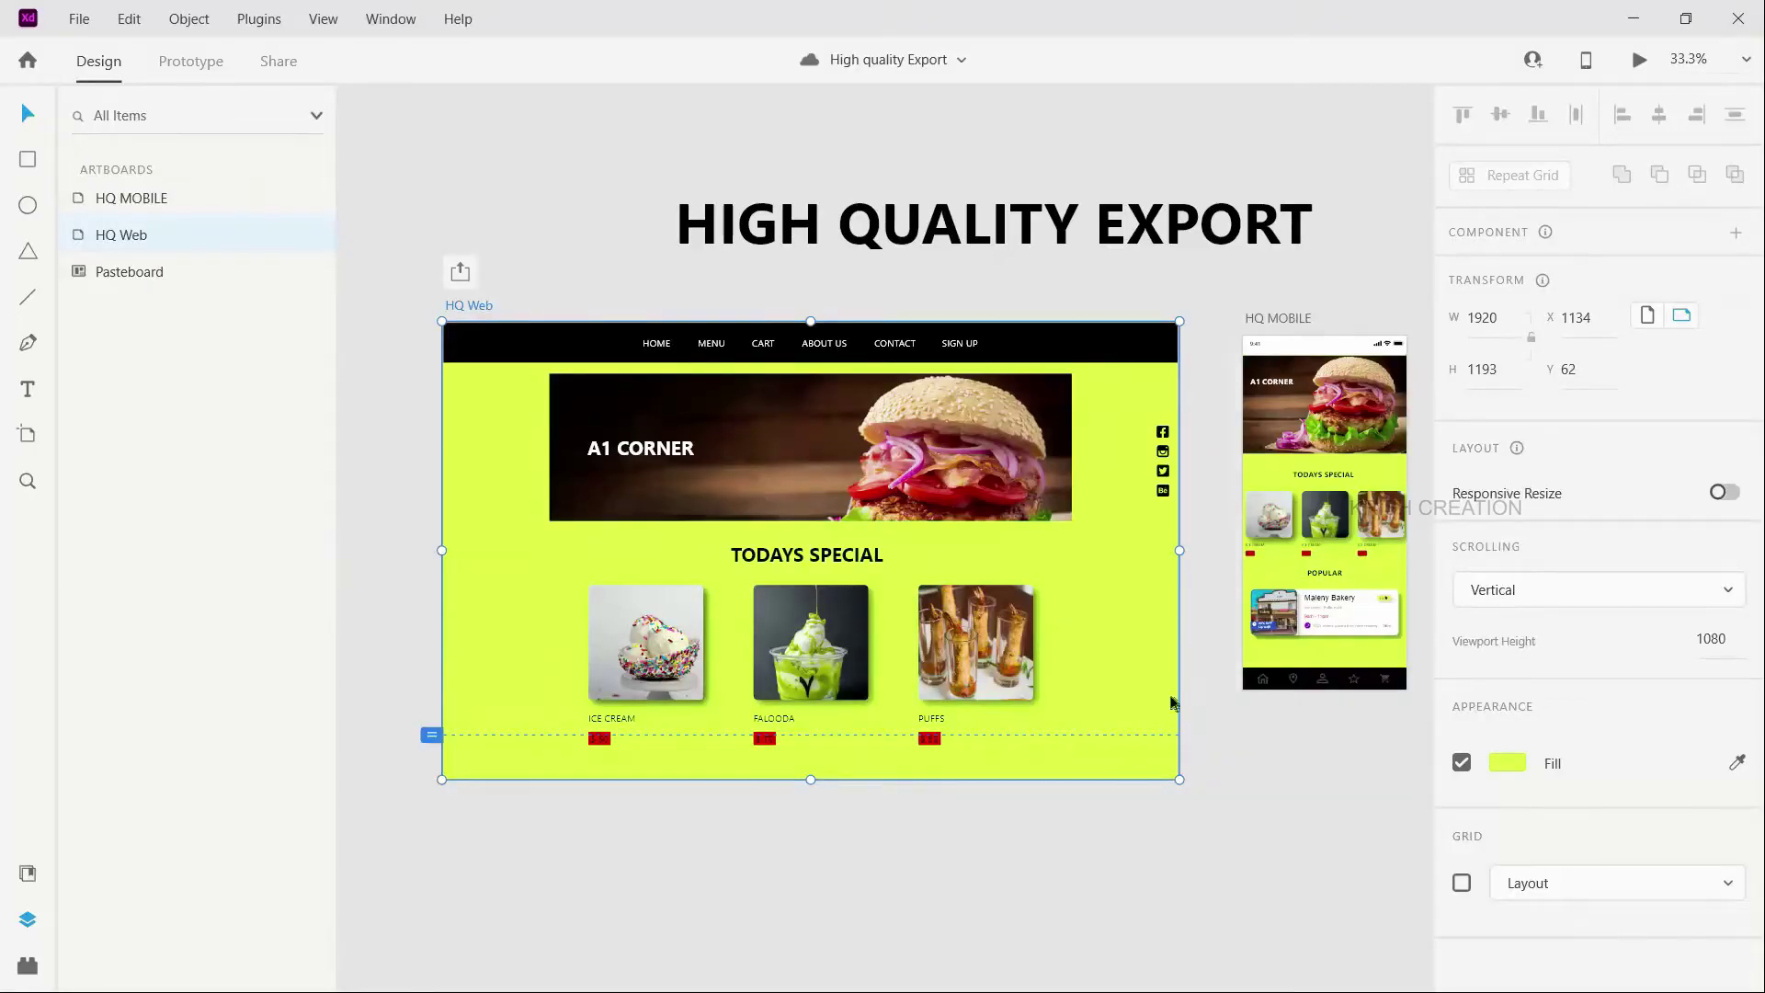
In Adobe XD, try a light pink fill (#F9D4D4) on the HQ Web artboard's Behance icon and return it to black.
{"action": "left_click", "coordinate": [1210, 782]}
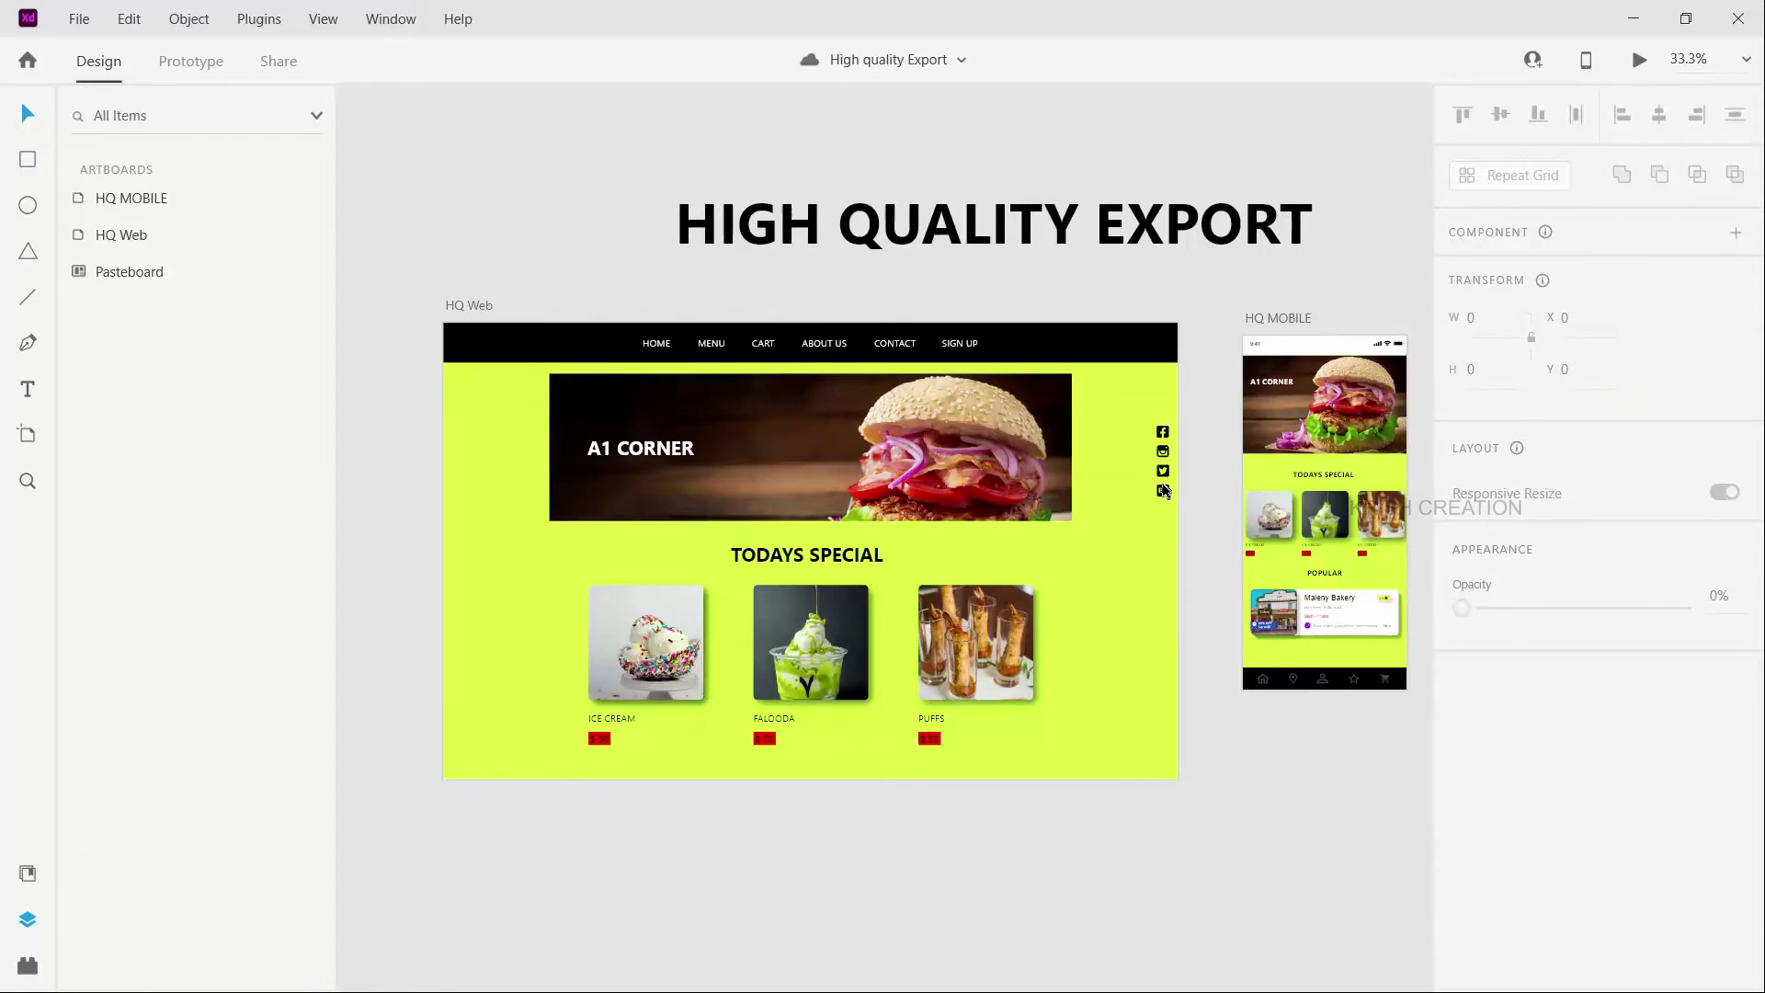
{"action": "scroll", "coordinate": [1164, 492], "scroll_direction": "up", "scroll_amount": 4}
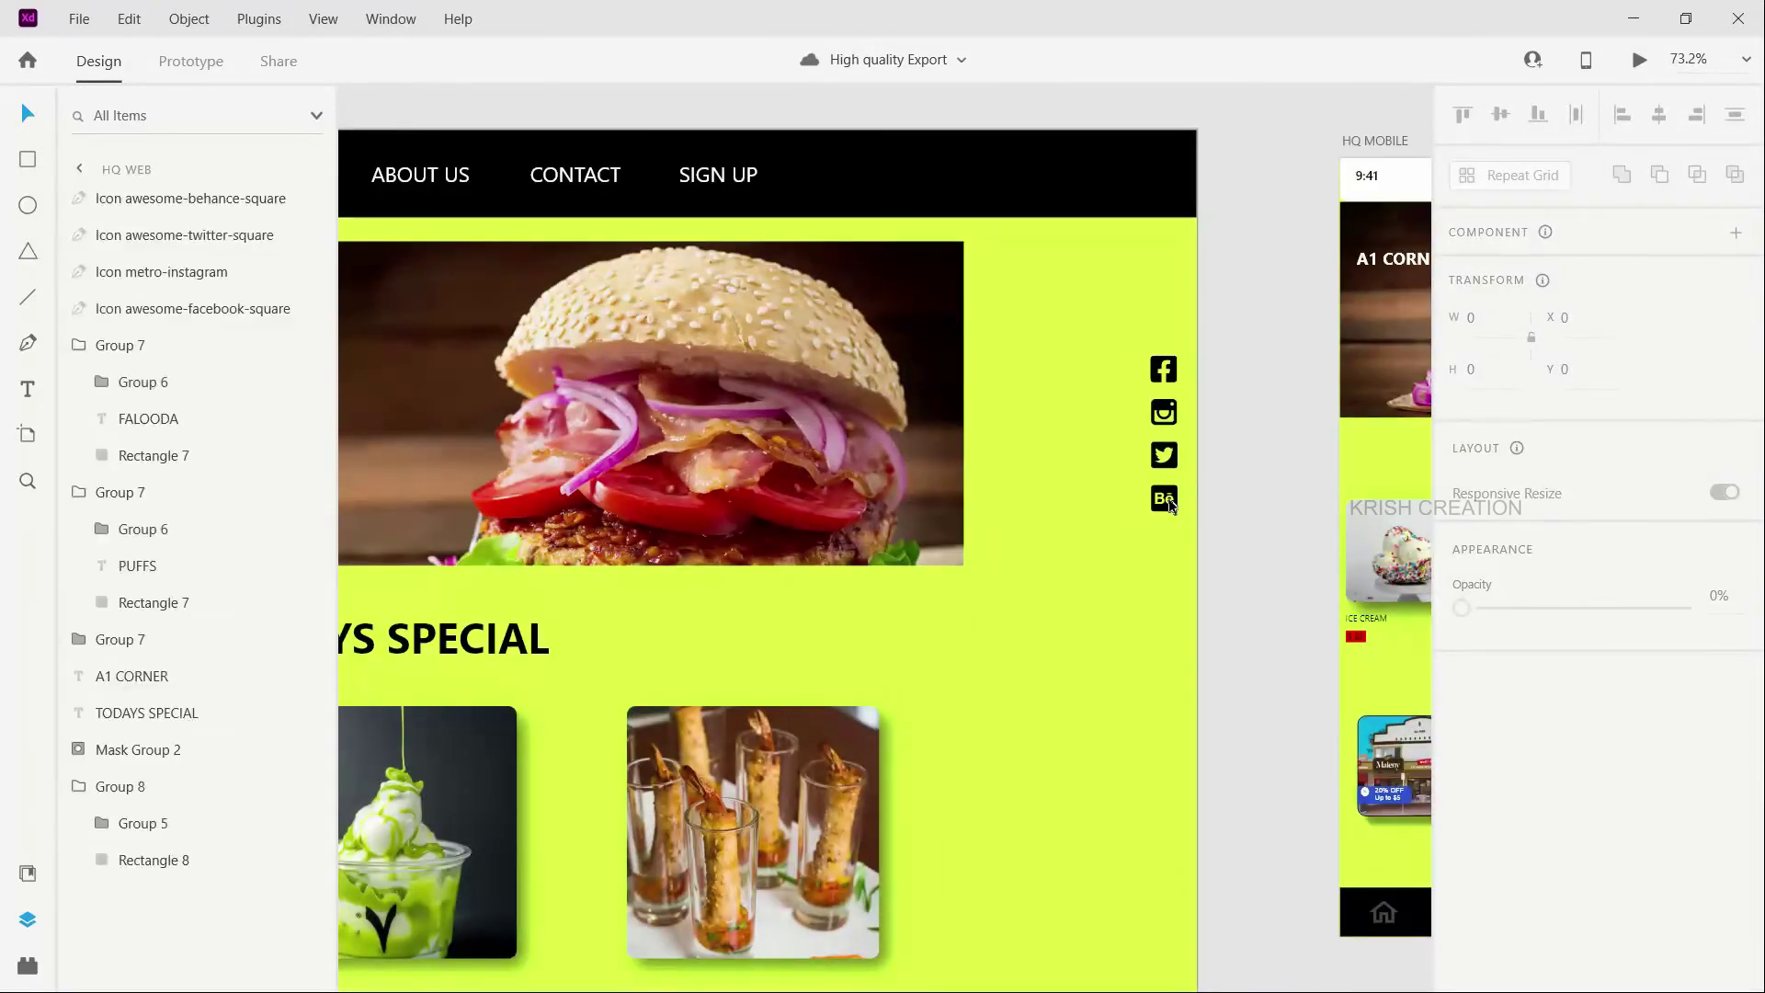
{"action": "left_click", "coordinate": [1164, 498]}
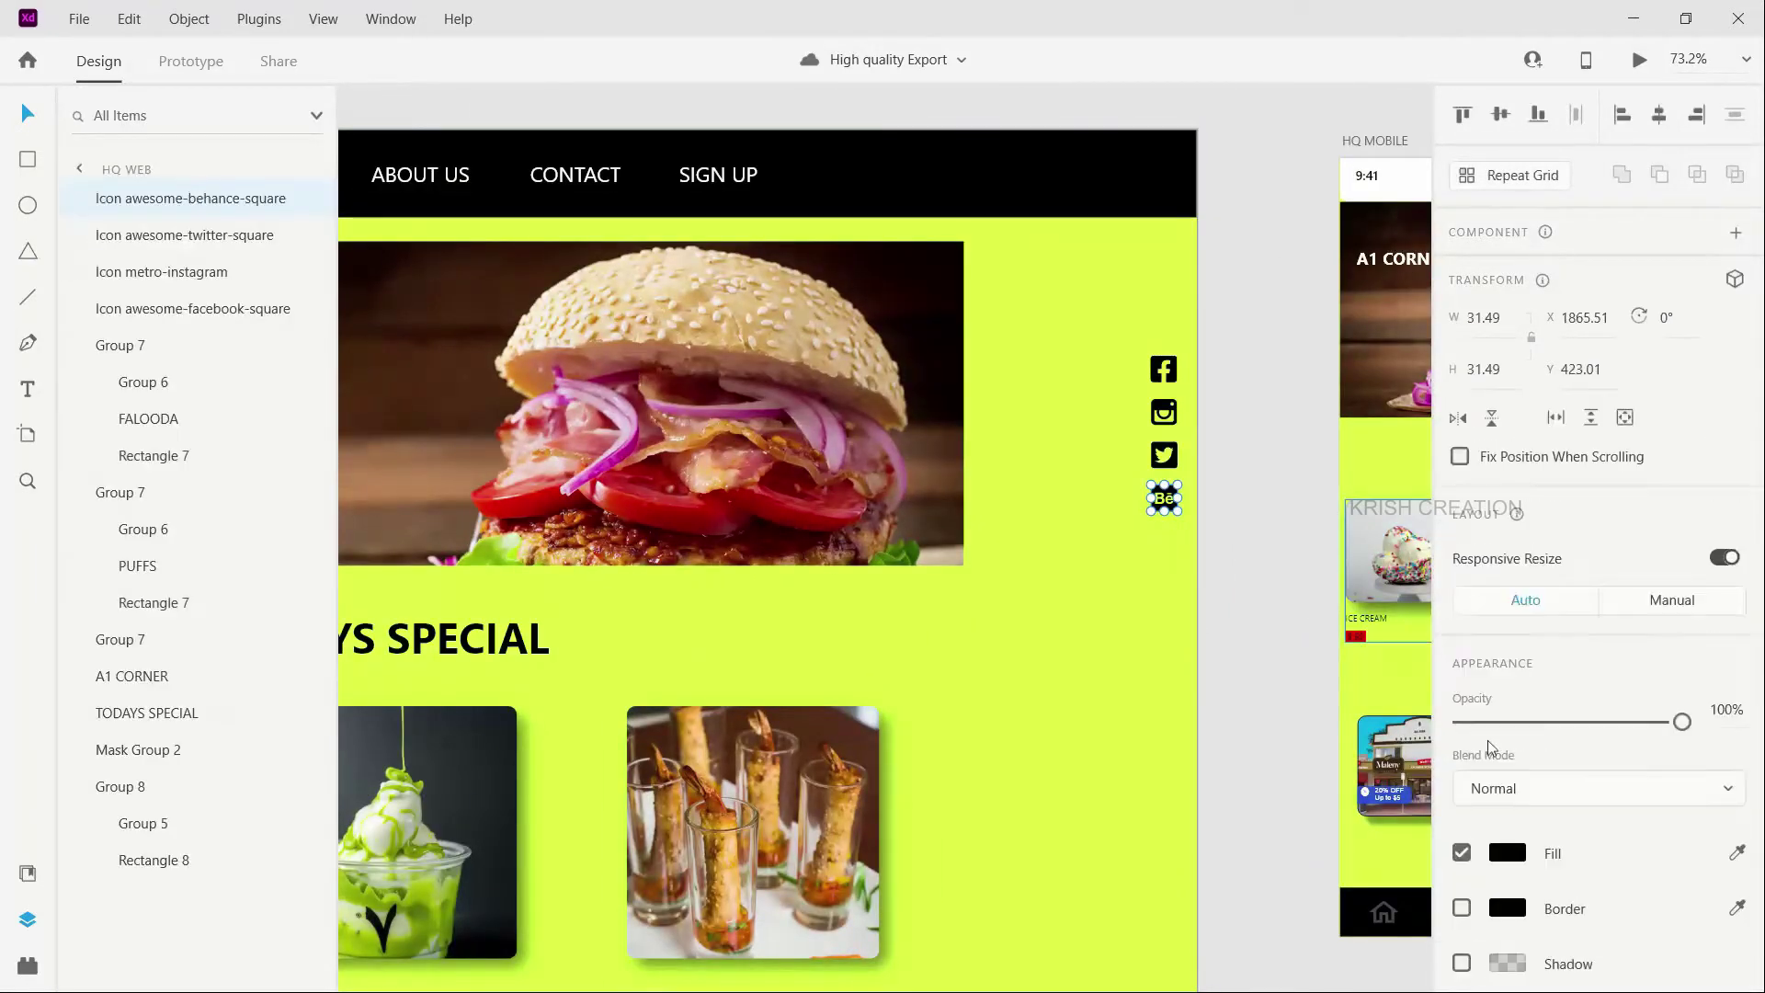
{"action": "scroll", "coordinate": [1491, 748], "scroll_direction": "down", "scroll_amount": 3}
{"action": "left_click", "coordinate": [1508, 729]}
{"action": "mouse_move", "coordinate": [1321, 685]}
{"action": "left_mouse_down"}
{"action": "mouse_move", "coordinate": [1321, 714]}
{"action": "mouse_move", "coordinate": [1353, 597]}
{"action": "mouse_move", "coordinate": [1195, 600]}
{"action": "left_mouse_up"}
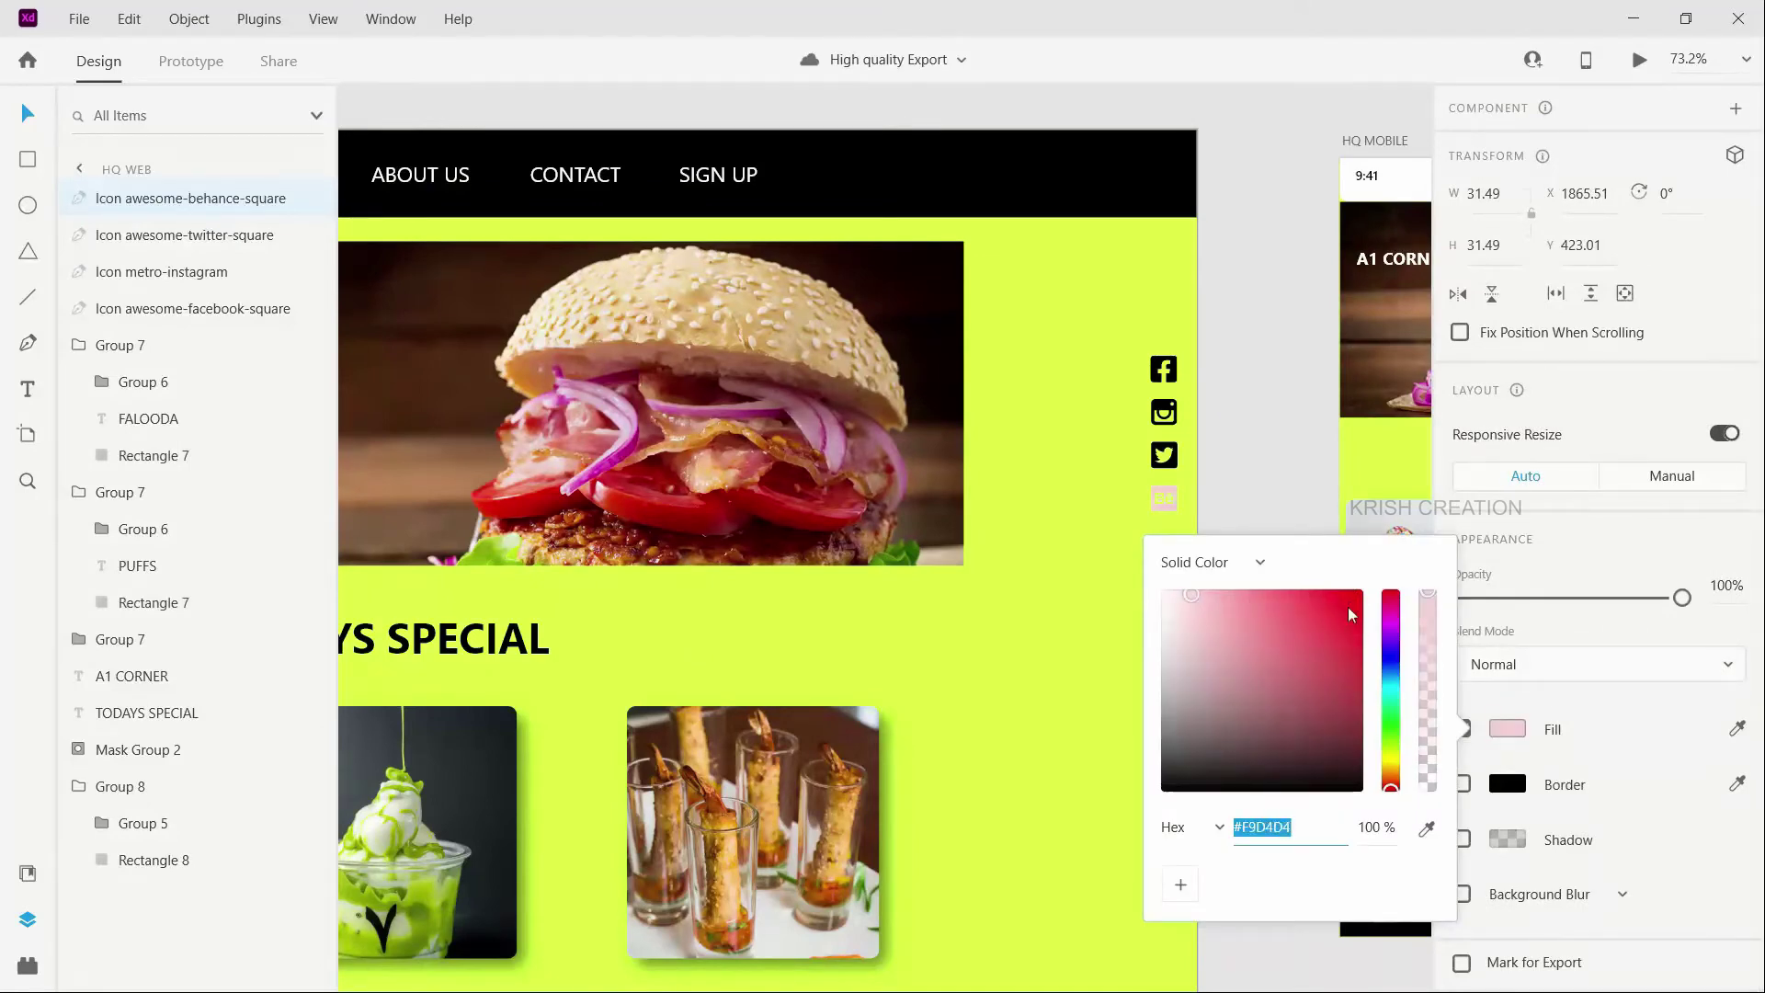
{"action": "mouse_move", "coordinate": [1350, 615]}
{"action": "left_mouse_down"}
{"action": "mouse_move", "coordinate": [1355, 600]}
{"action": "mouse_move", "coordinate": [1163, 790]}
{"action": "left_mouse_up"}
{"action": "left_click", "coordinate": [1234, 469]}
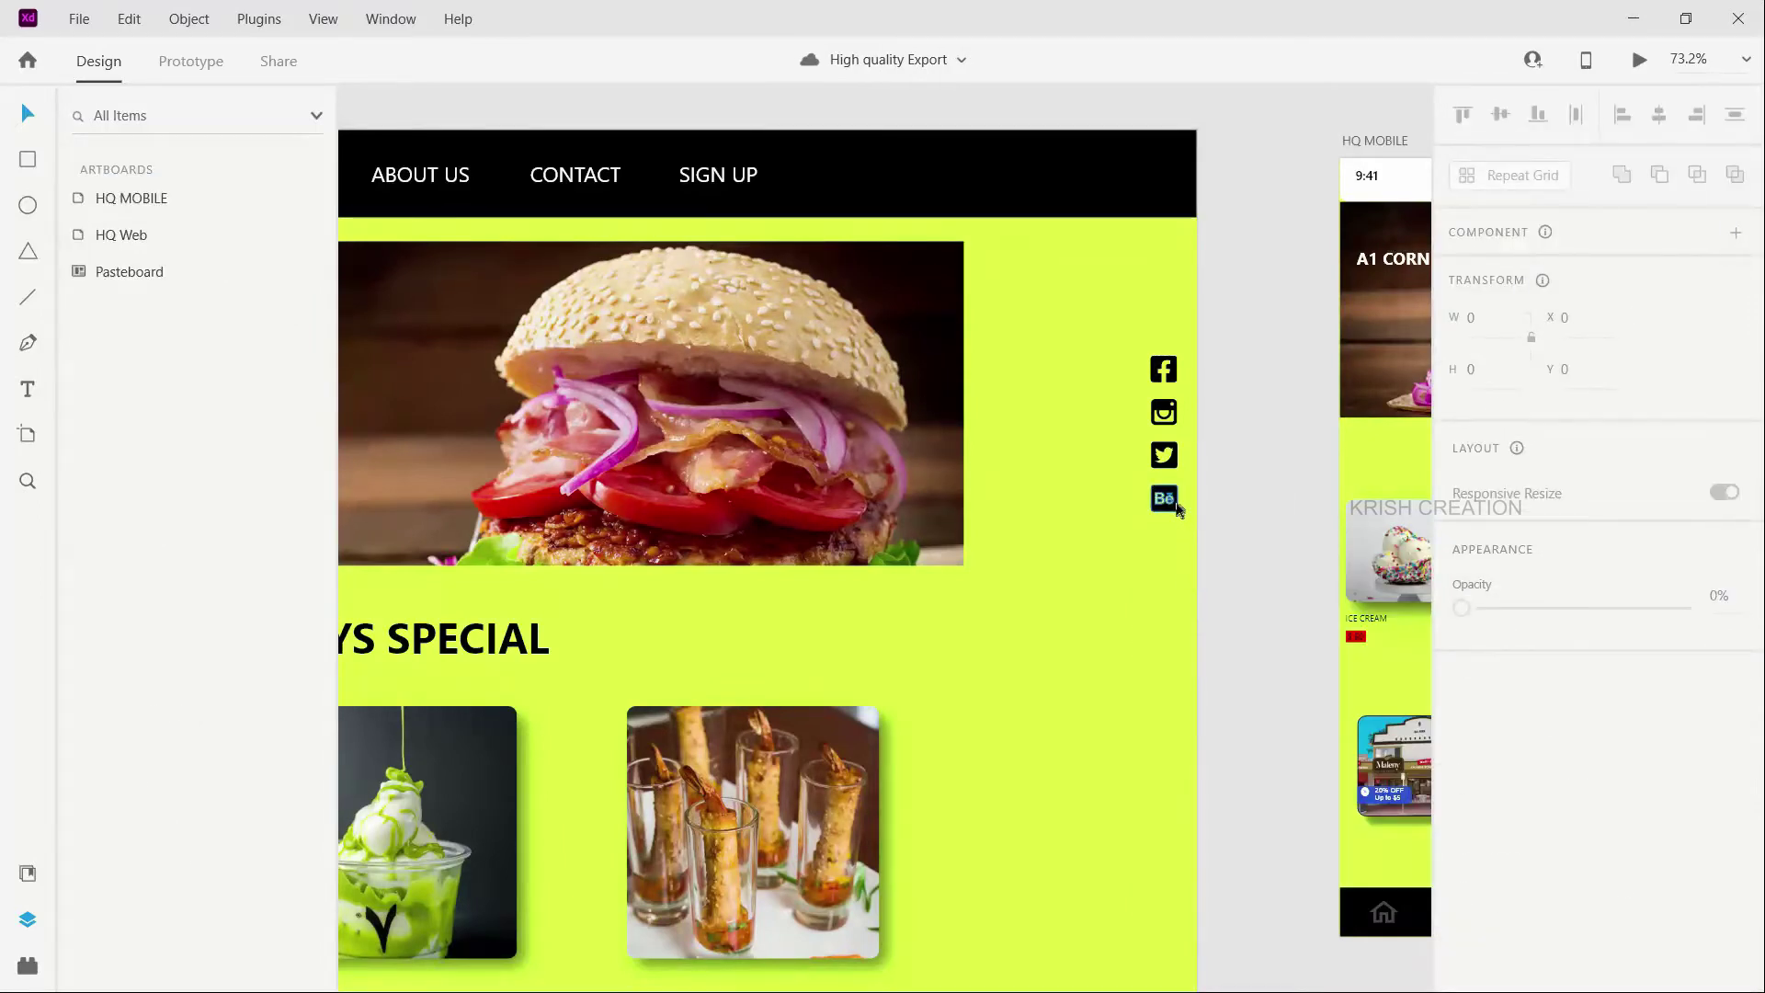
{"action": "left_click", "coordinate": [1174, 509]}
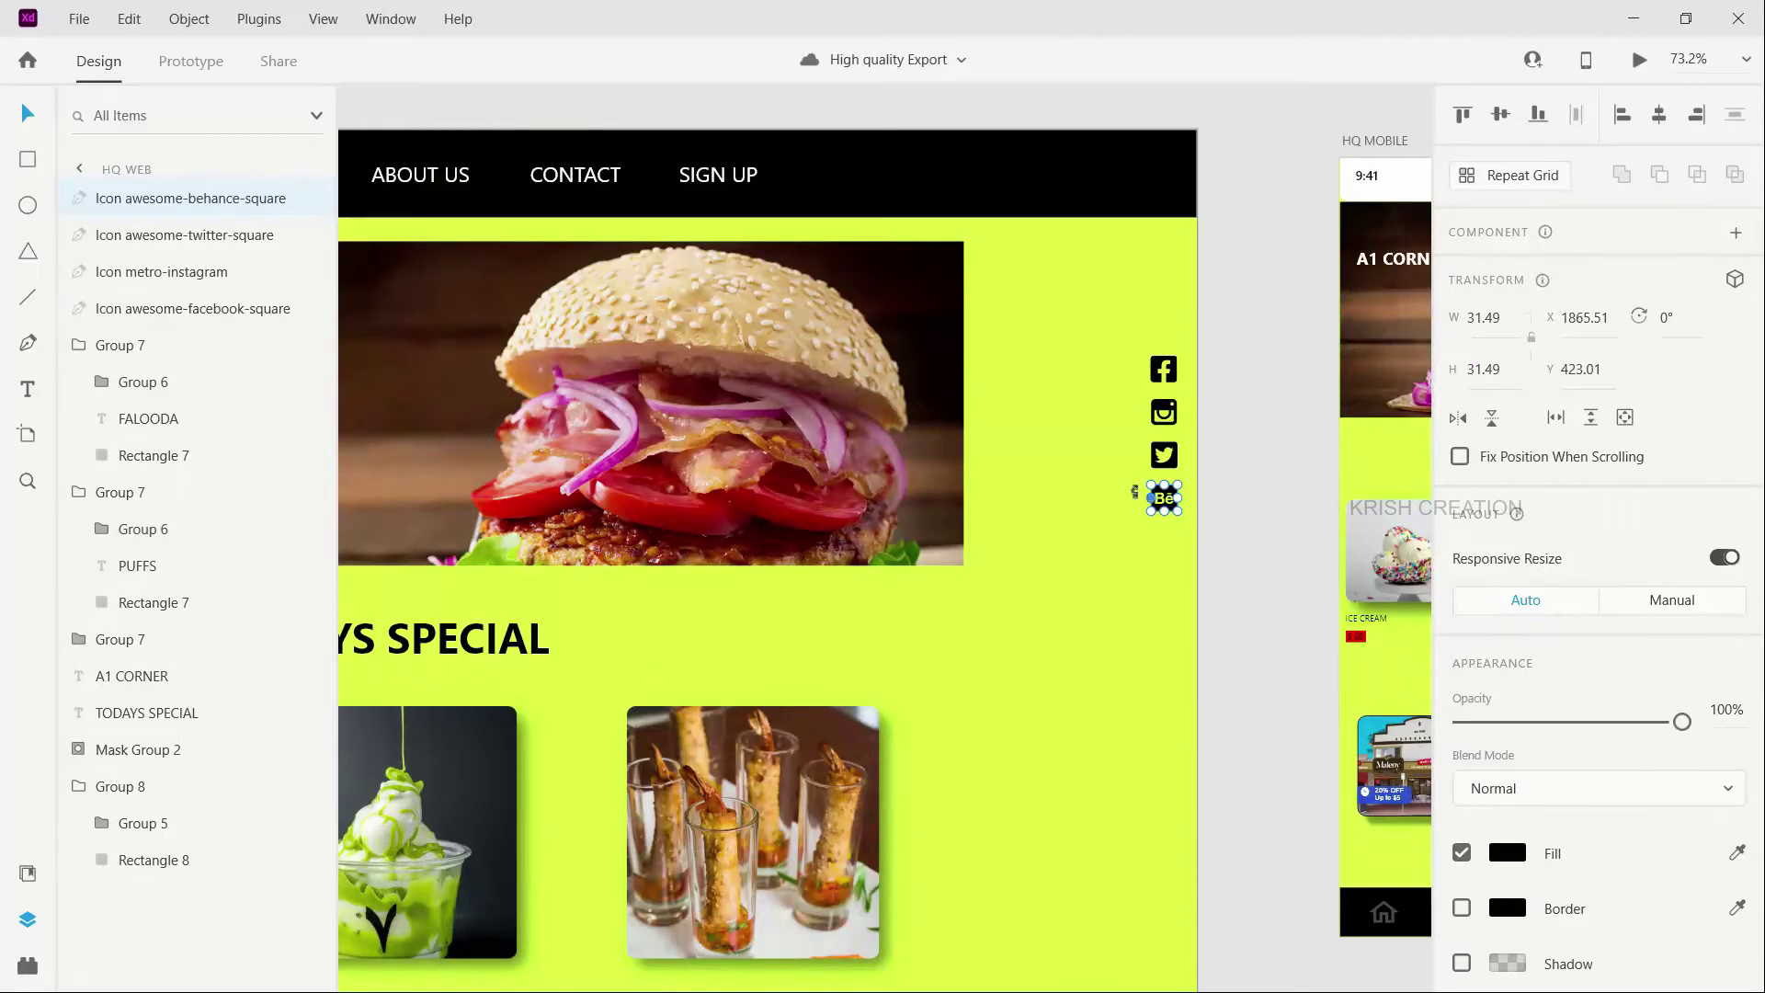
{"action": "left_click", "coordinate": [78, 19]}
{"action": "left_click", "coordinate": [78, 18]}
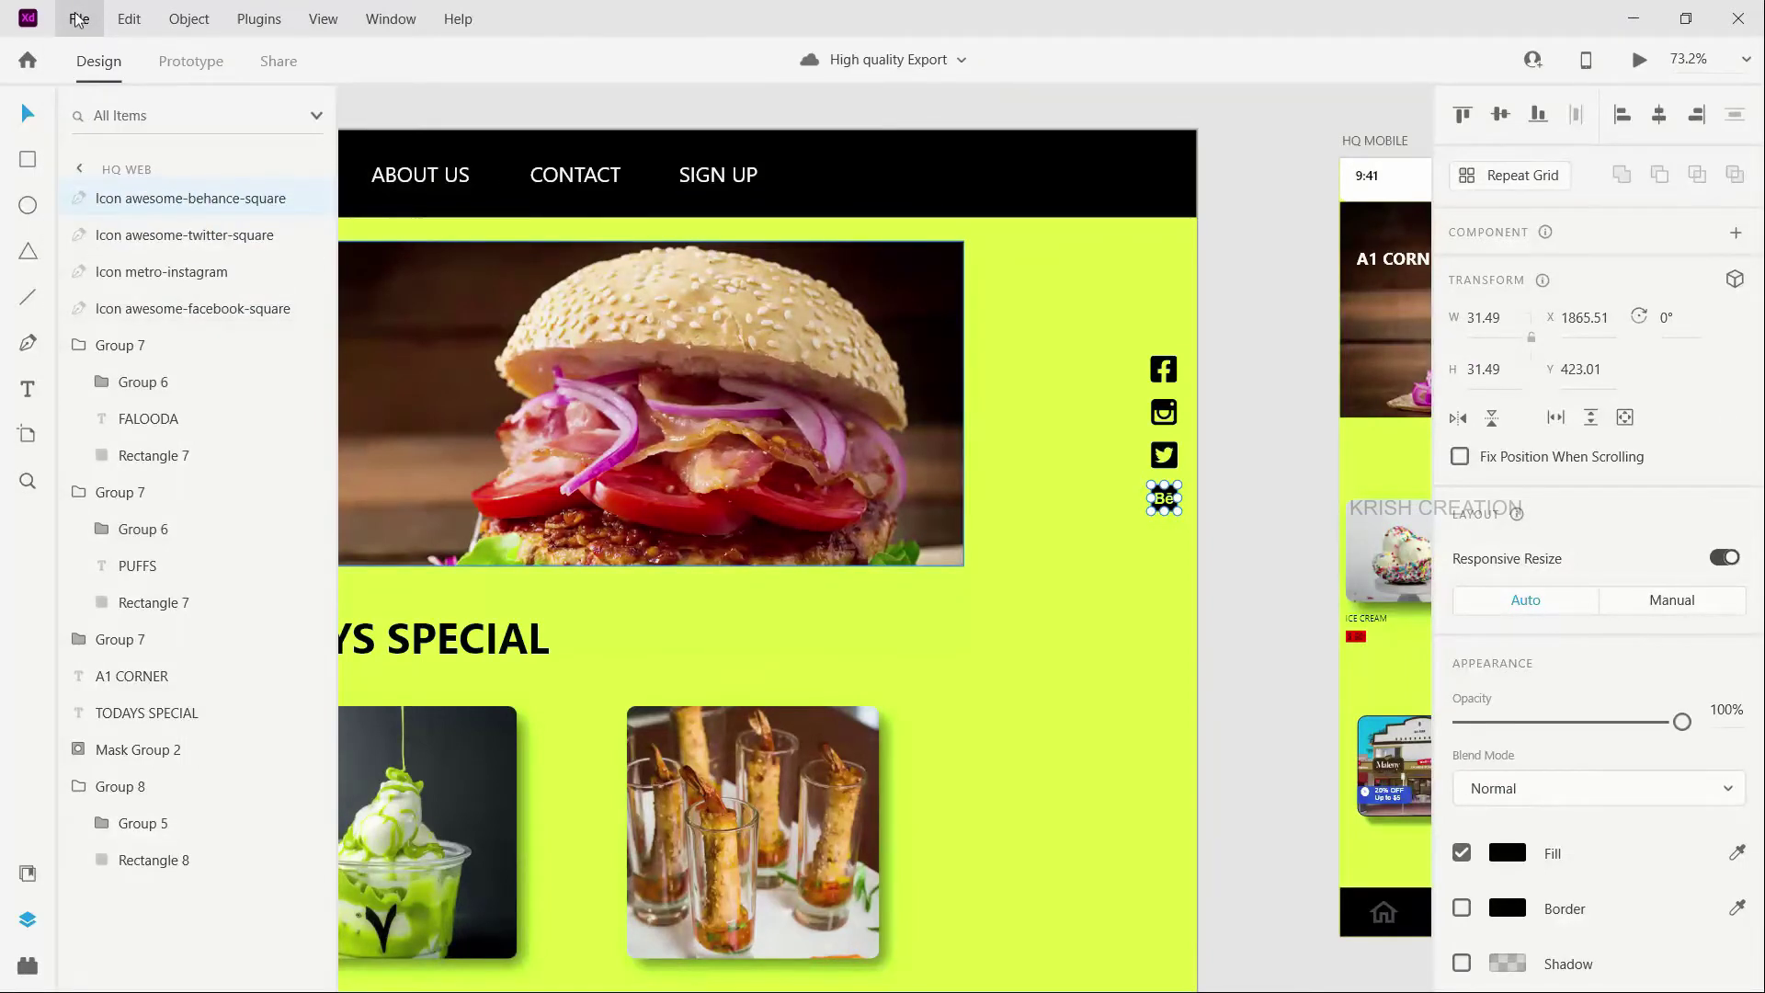
{"action": "left_click", "coordinate": [78, 19]}
{"action": "mouse_move", "coordinate": [342, 487]}
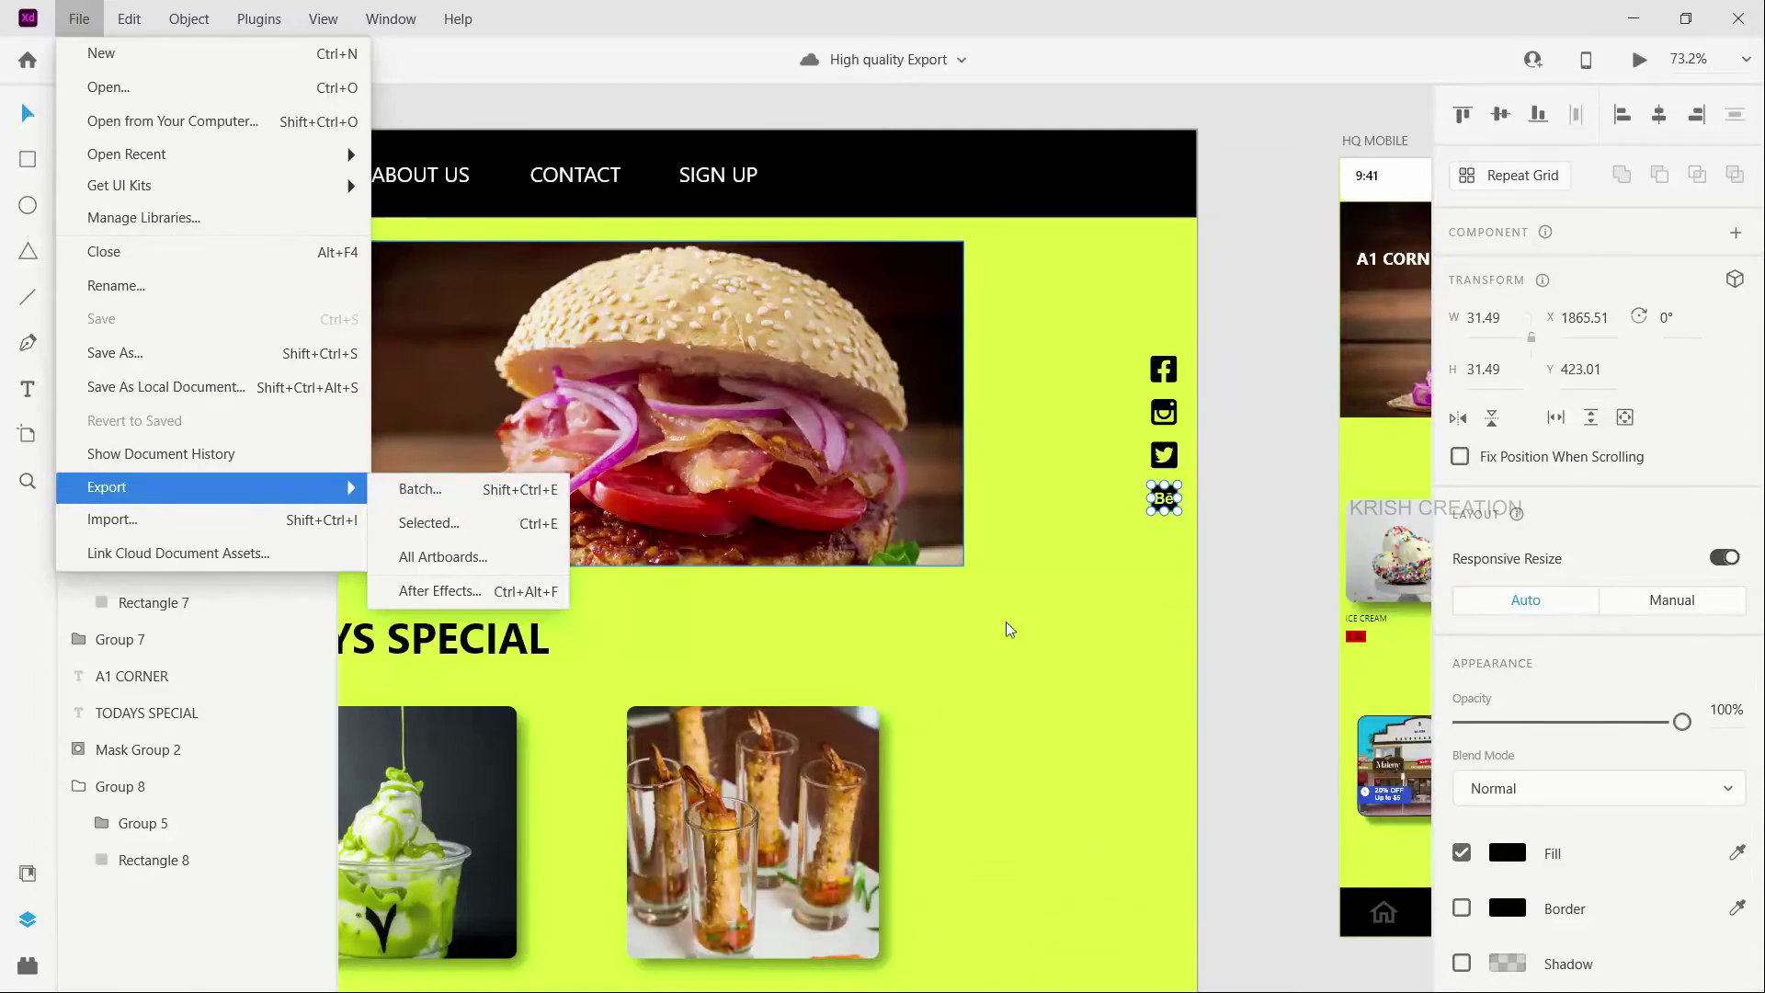
{"action": "left_click", "coordinate": [1277, 236]}
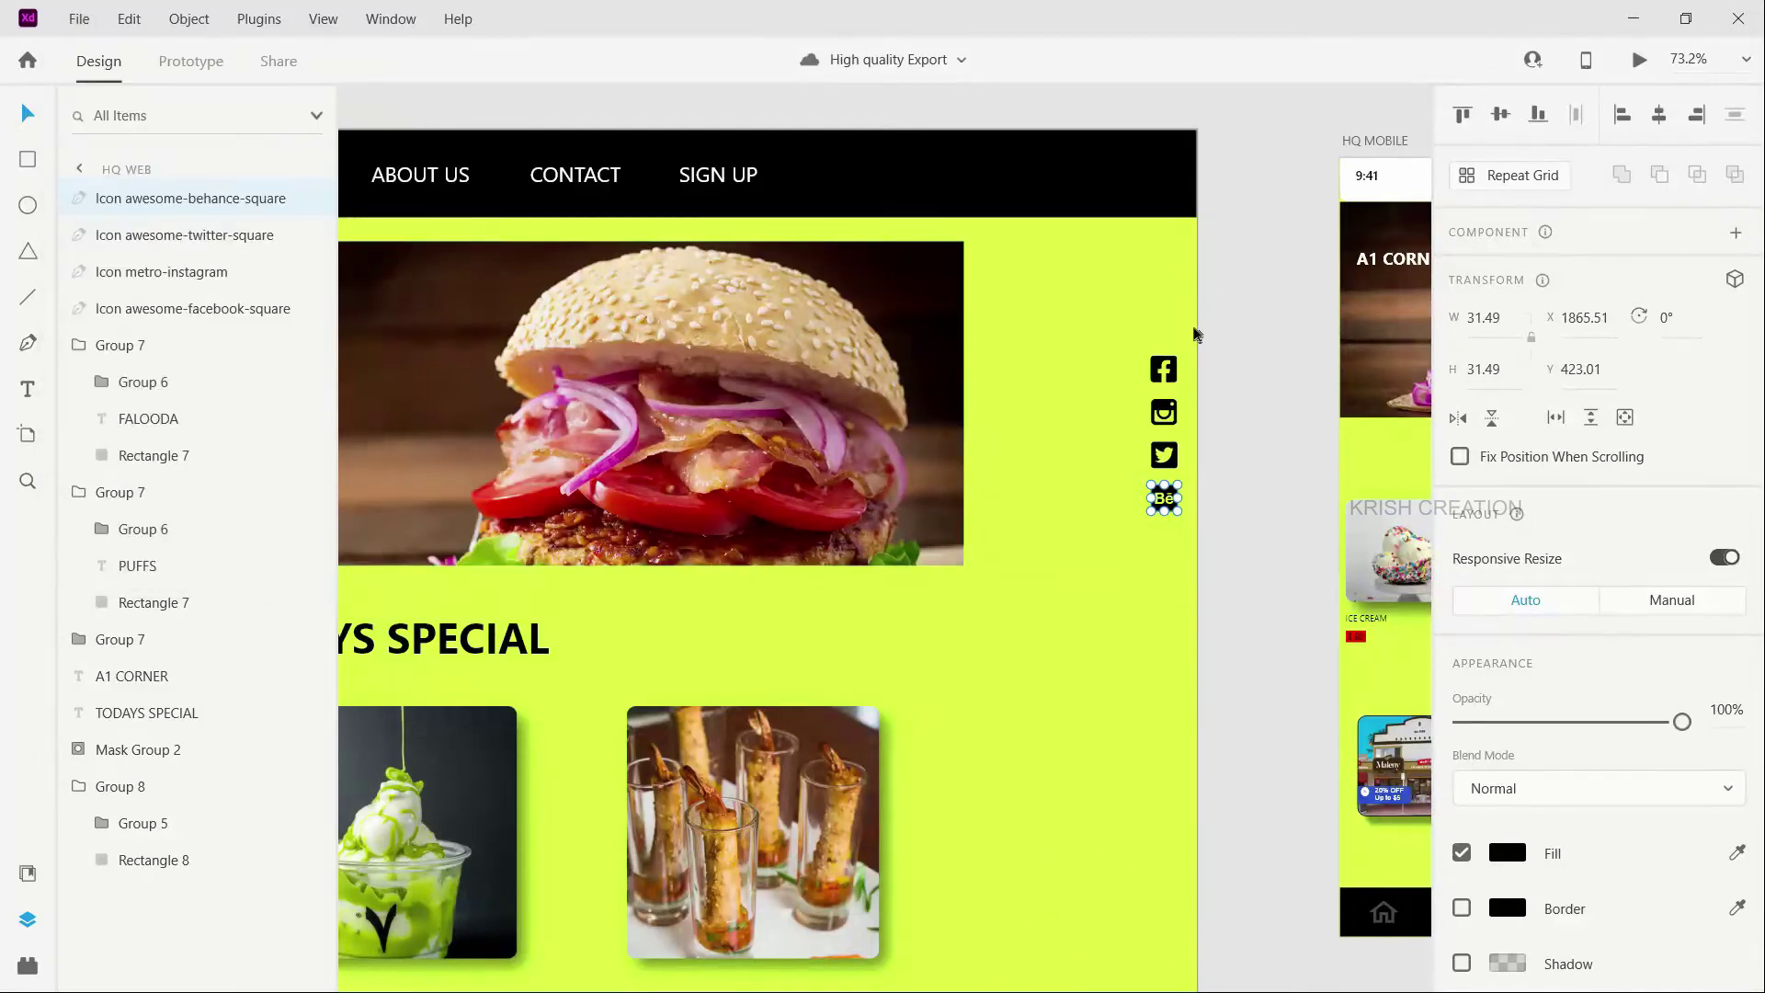
Export the HQ Web artboard's Behance icon as SVG with Presentation Attributes styling and embedded images to F:\YT Sample\Web.
{"action": "scroll", "coordinate": [1194, 335], "scroll_direction": "down", "scroll_amount": 3}
{"action": "left_click", "coordinate": [1182, 432]}
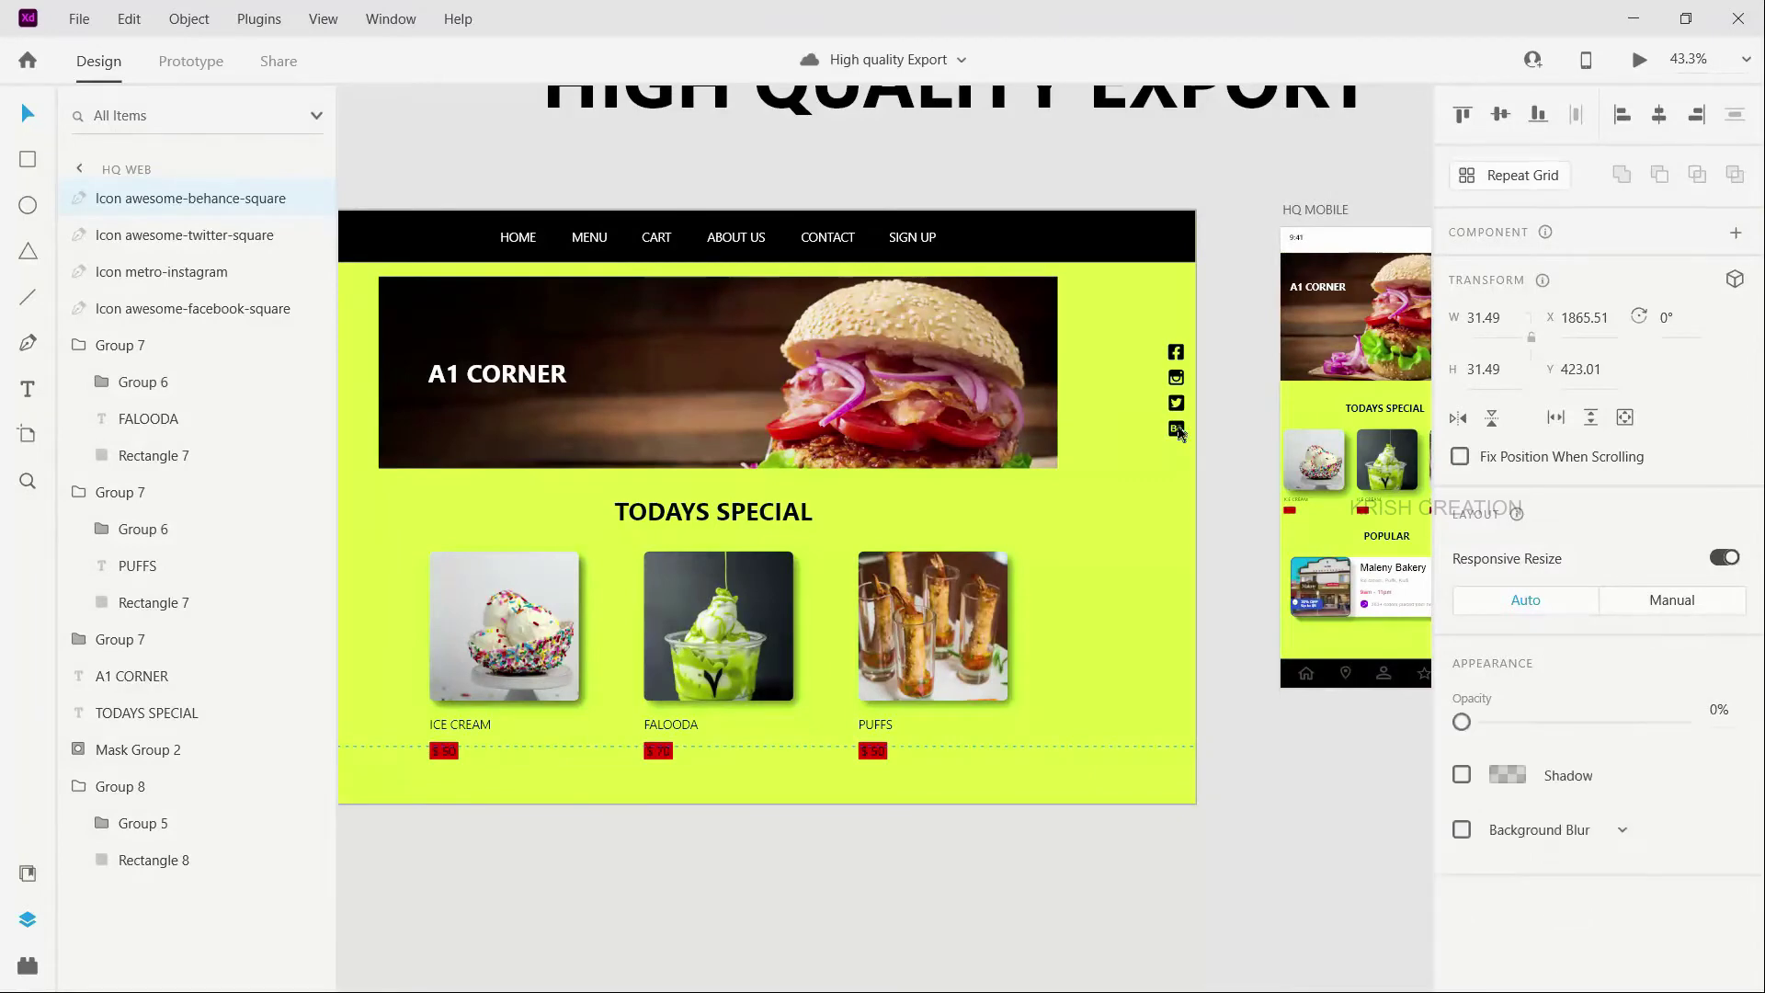
{"action": "left_click", "coordinate": [1179, 430]}
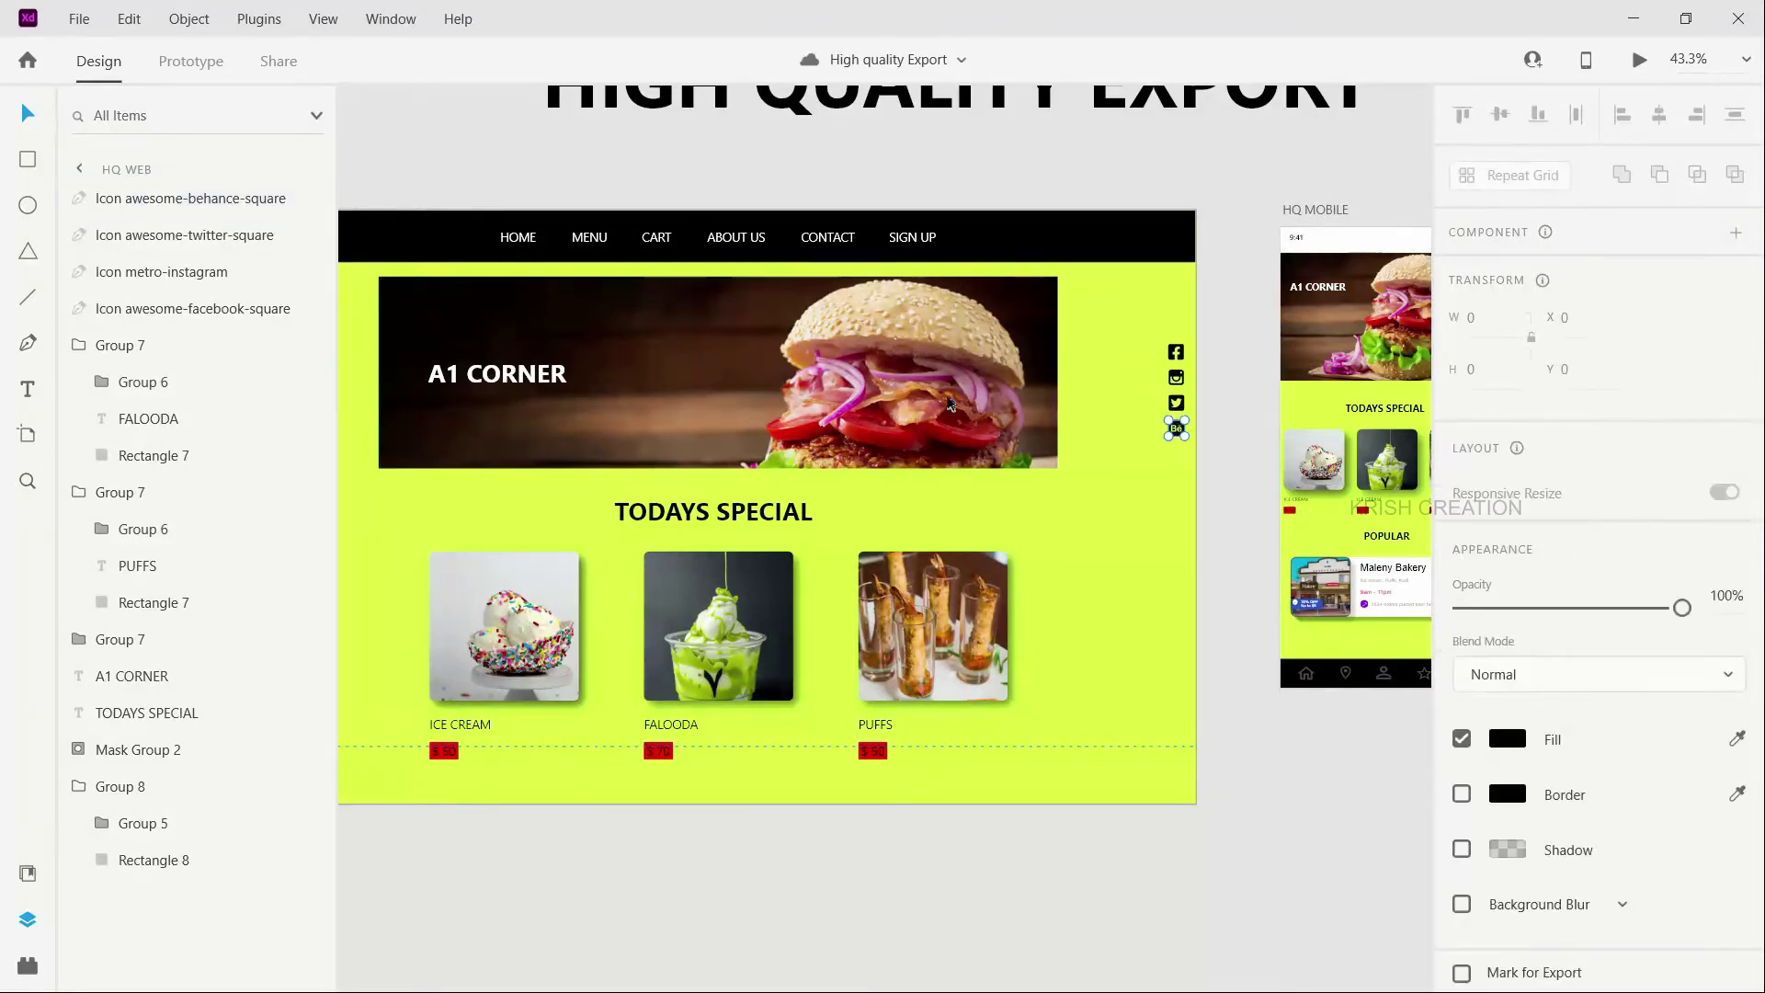
{"action": "left_click", "coordinate": [78, 20]}
{"action": "left_click", "coordinate": [79, 21]}
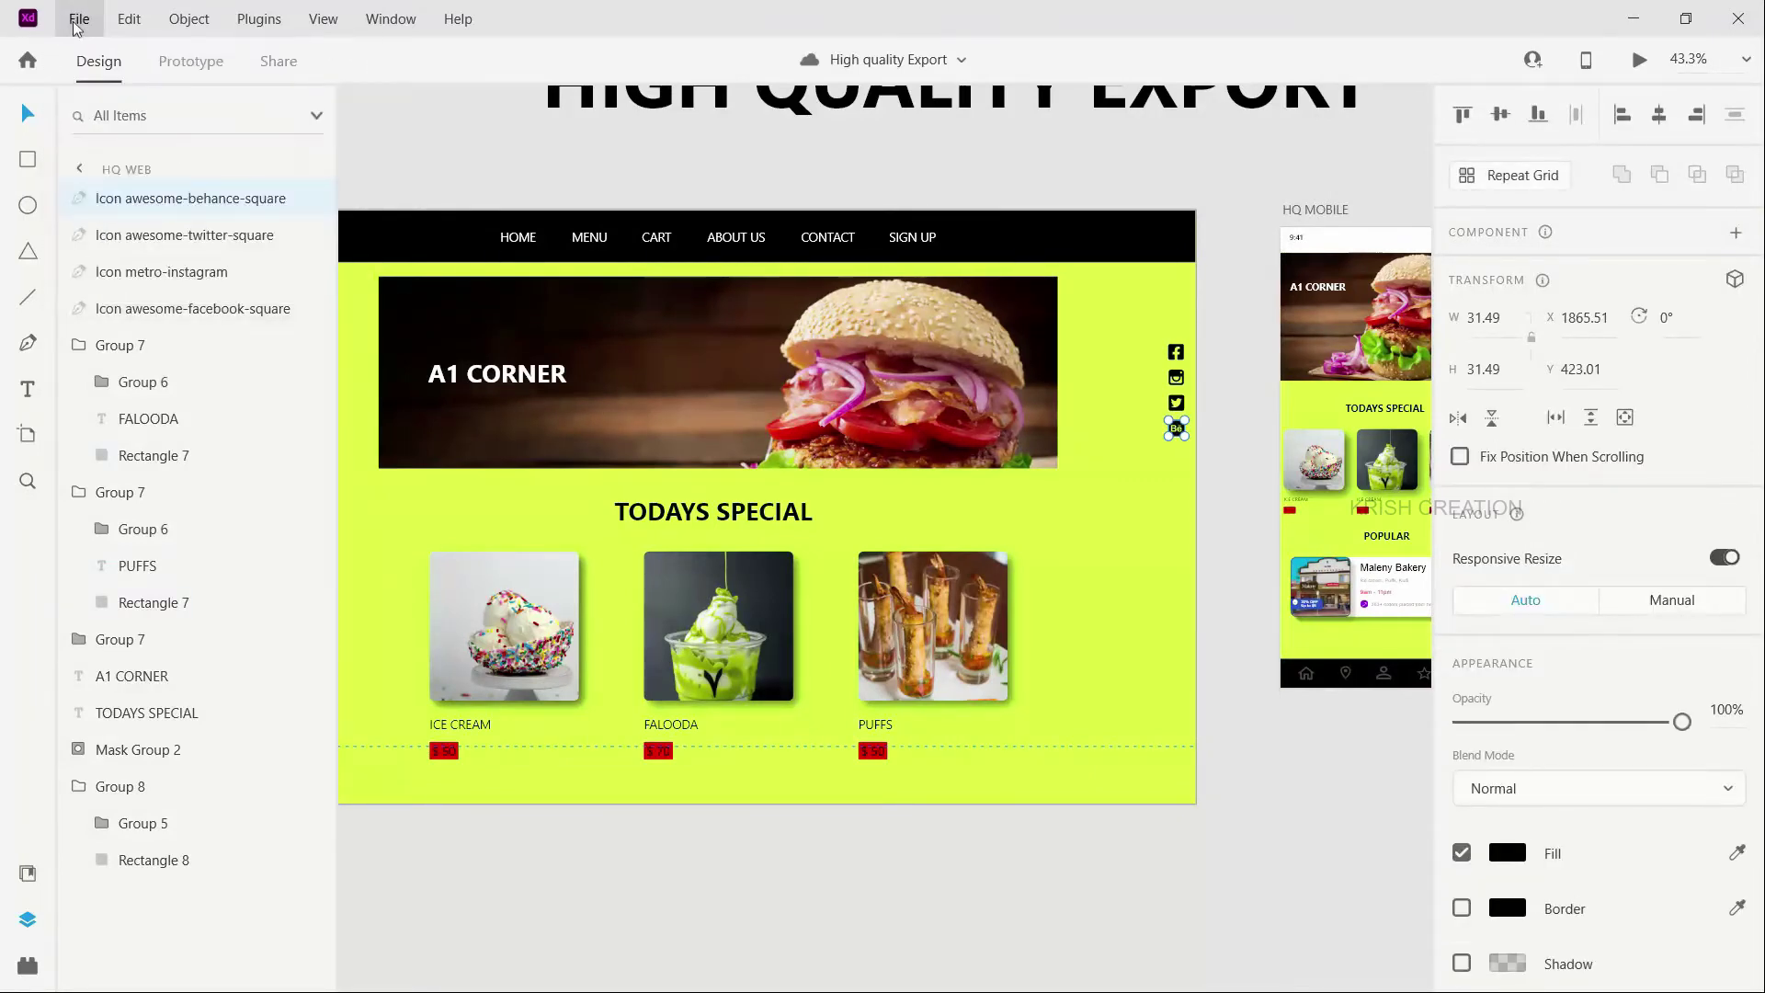
{"action": "left_click", "coordinate": [78, 20]}
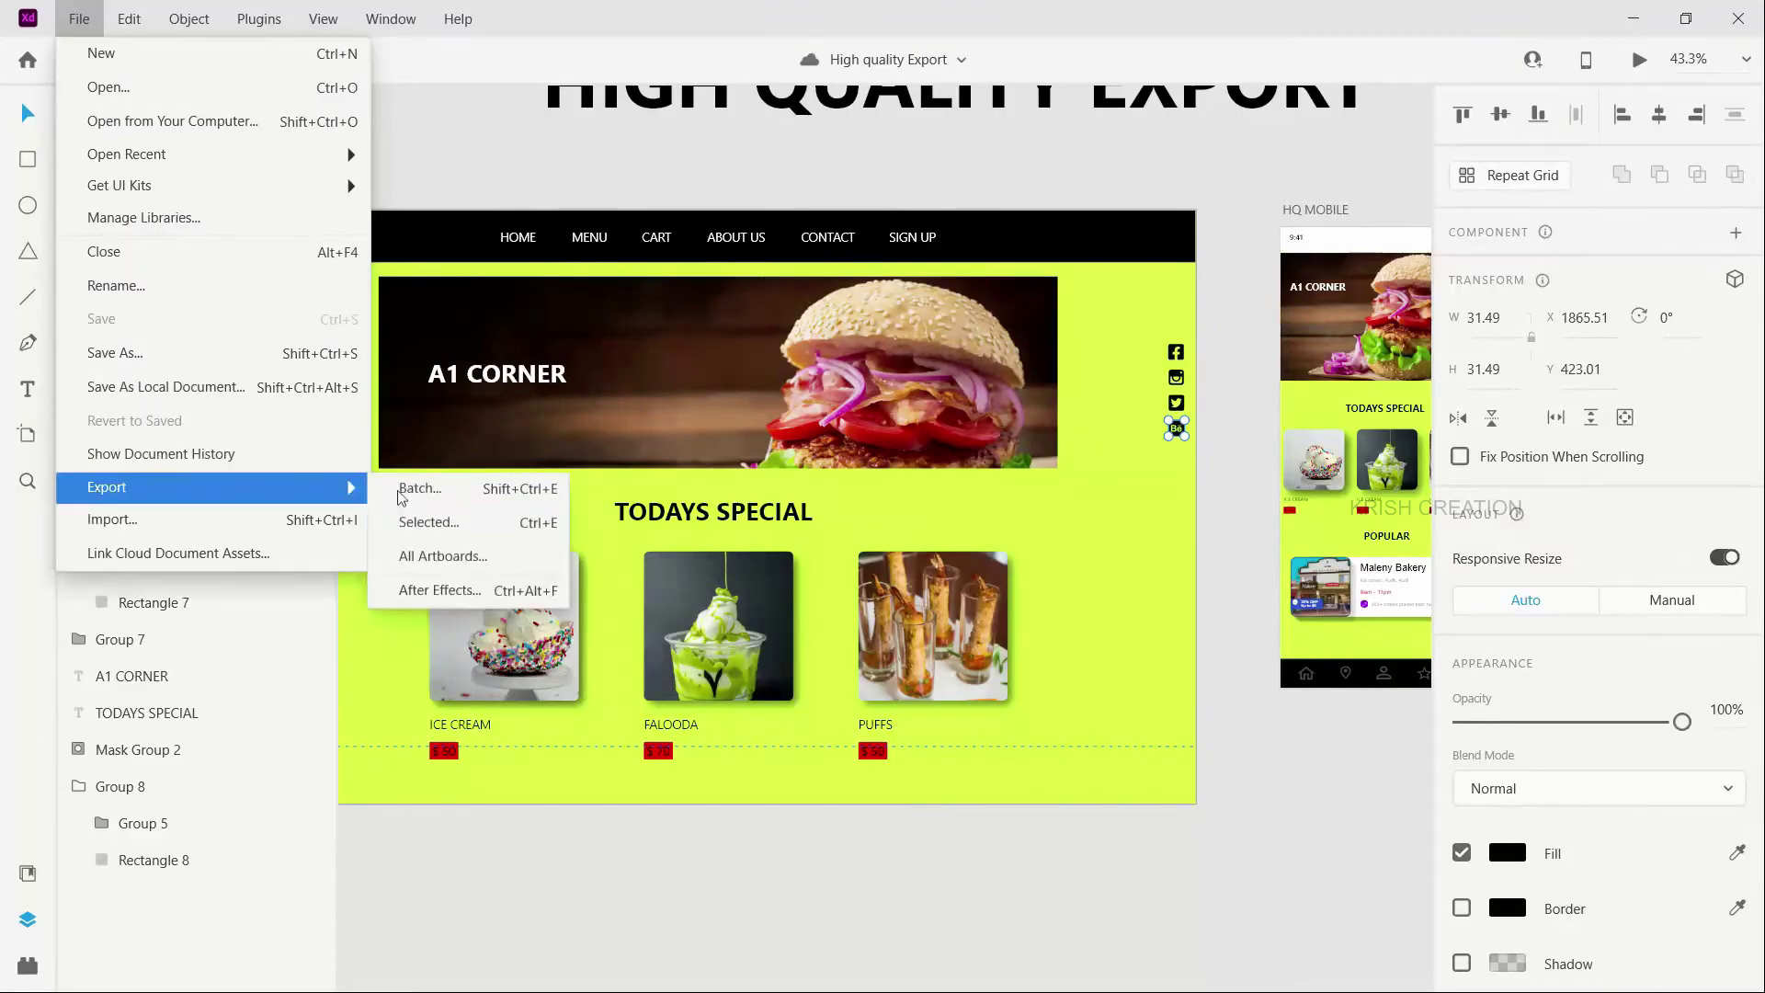
{"action": "left_click", "coordinate": [478, 520]}
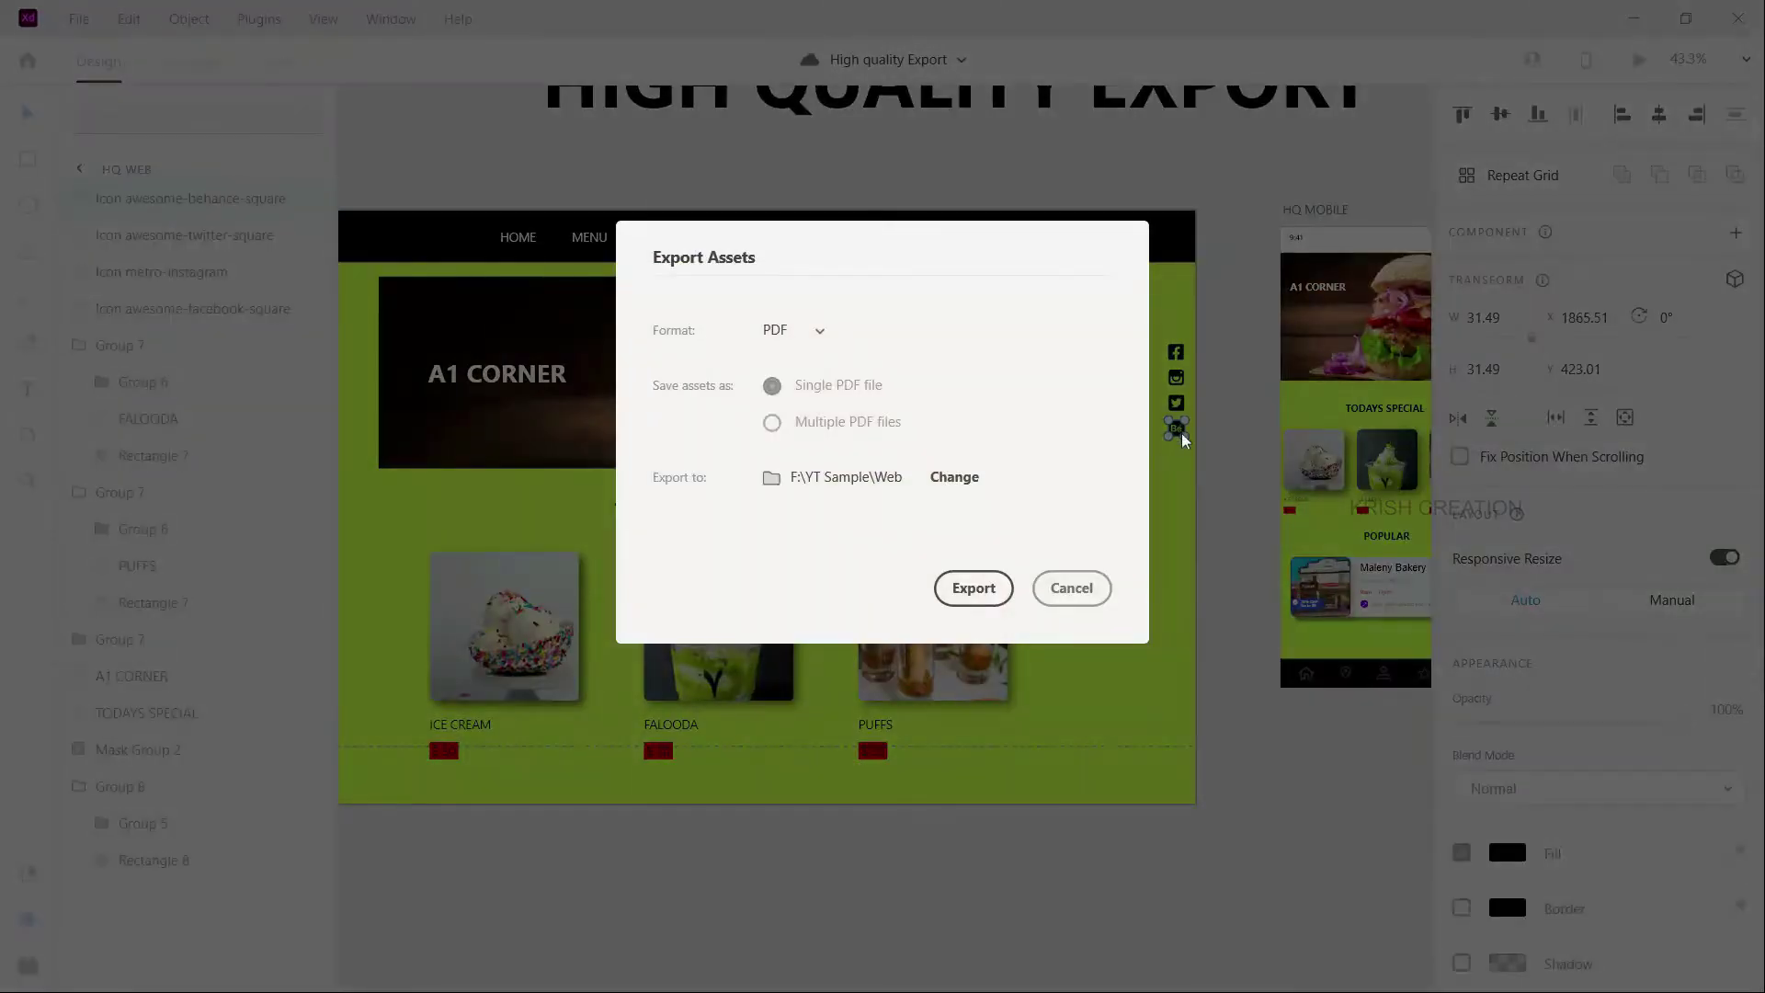
{"action": "left_click", "coordinate": [821, 332]}
{"action": "left_click", "coordinate": [804, 290]}
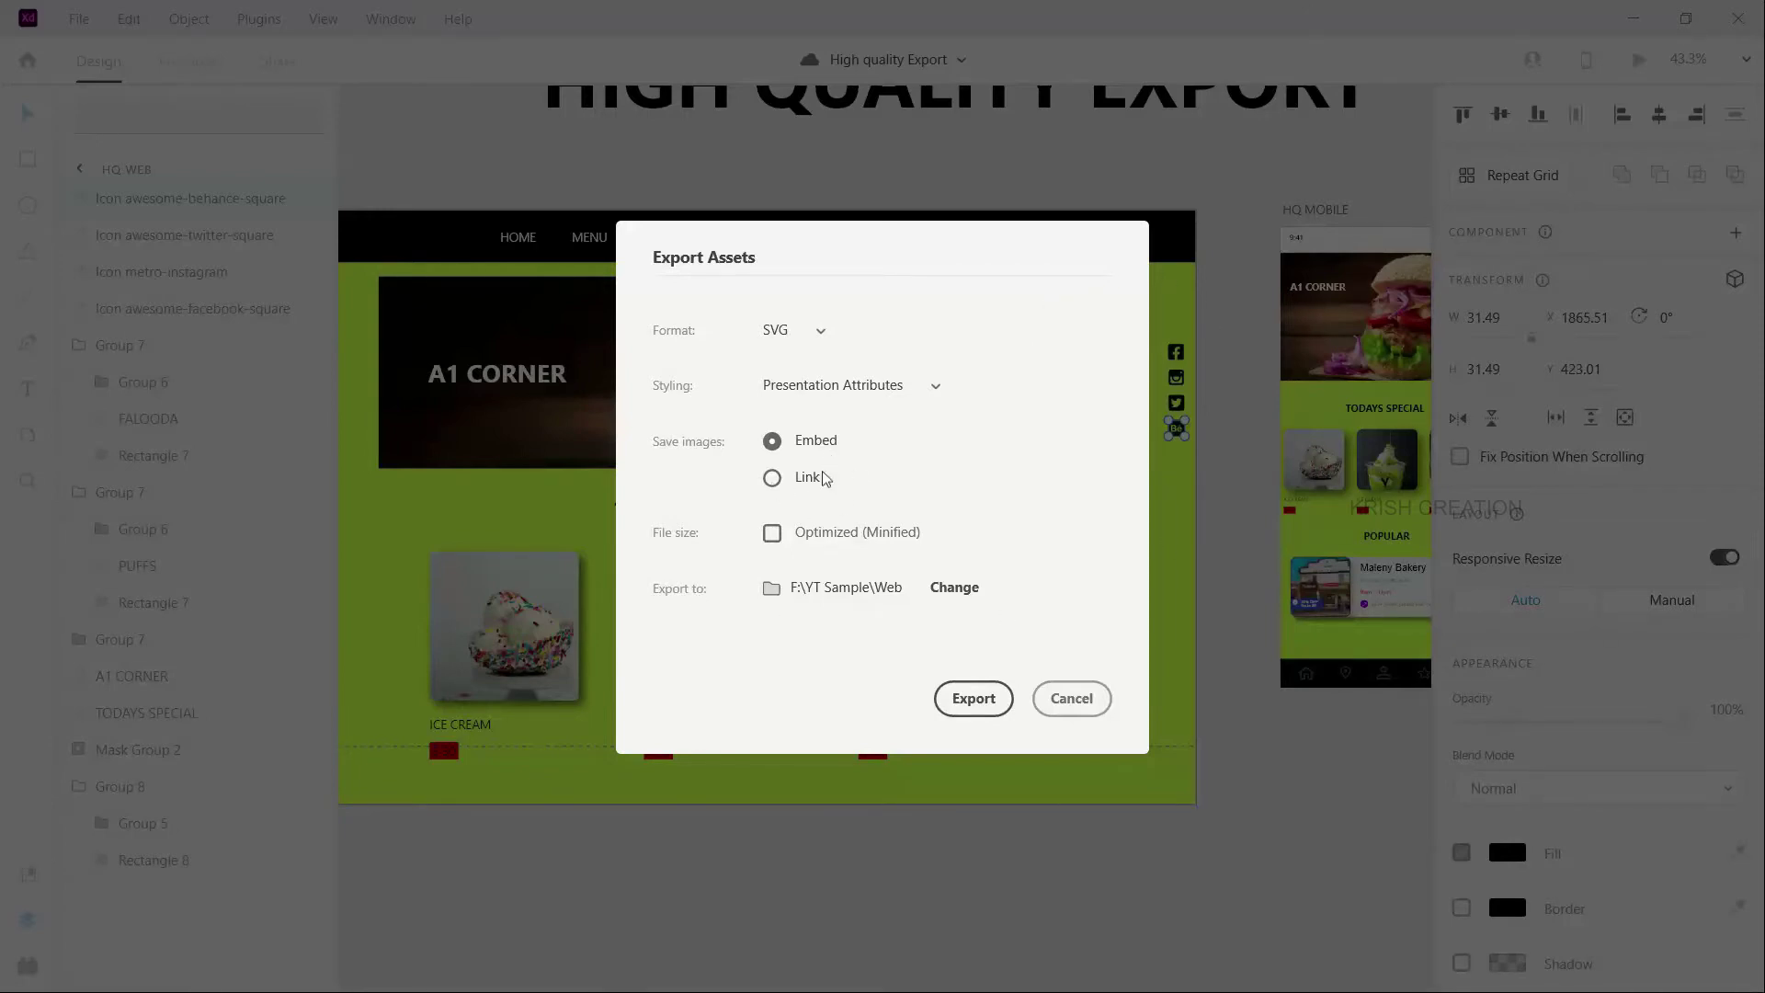
{"action": "left_click", "coordinate": [974, 701]}
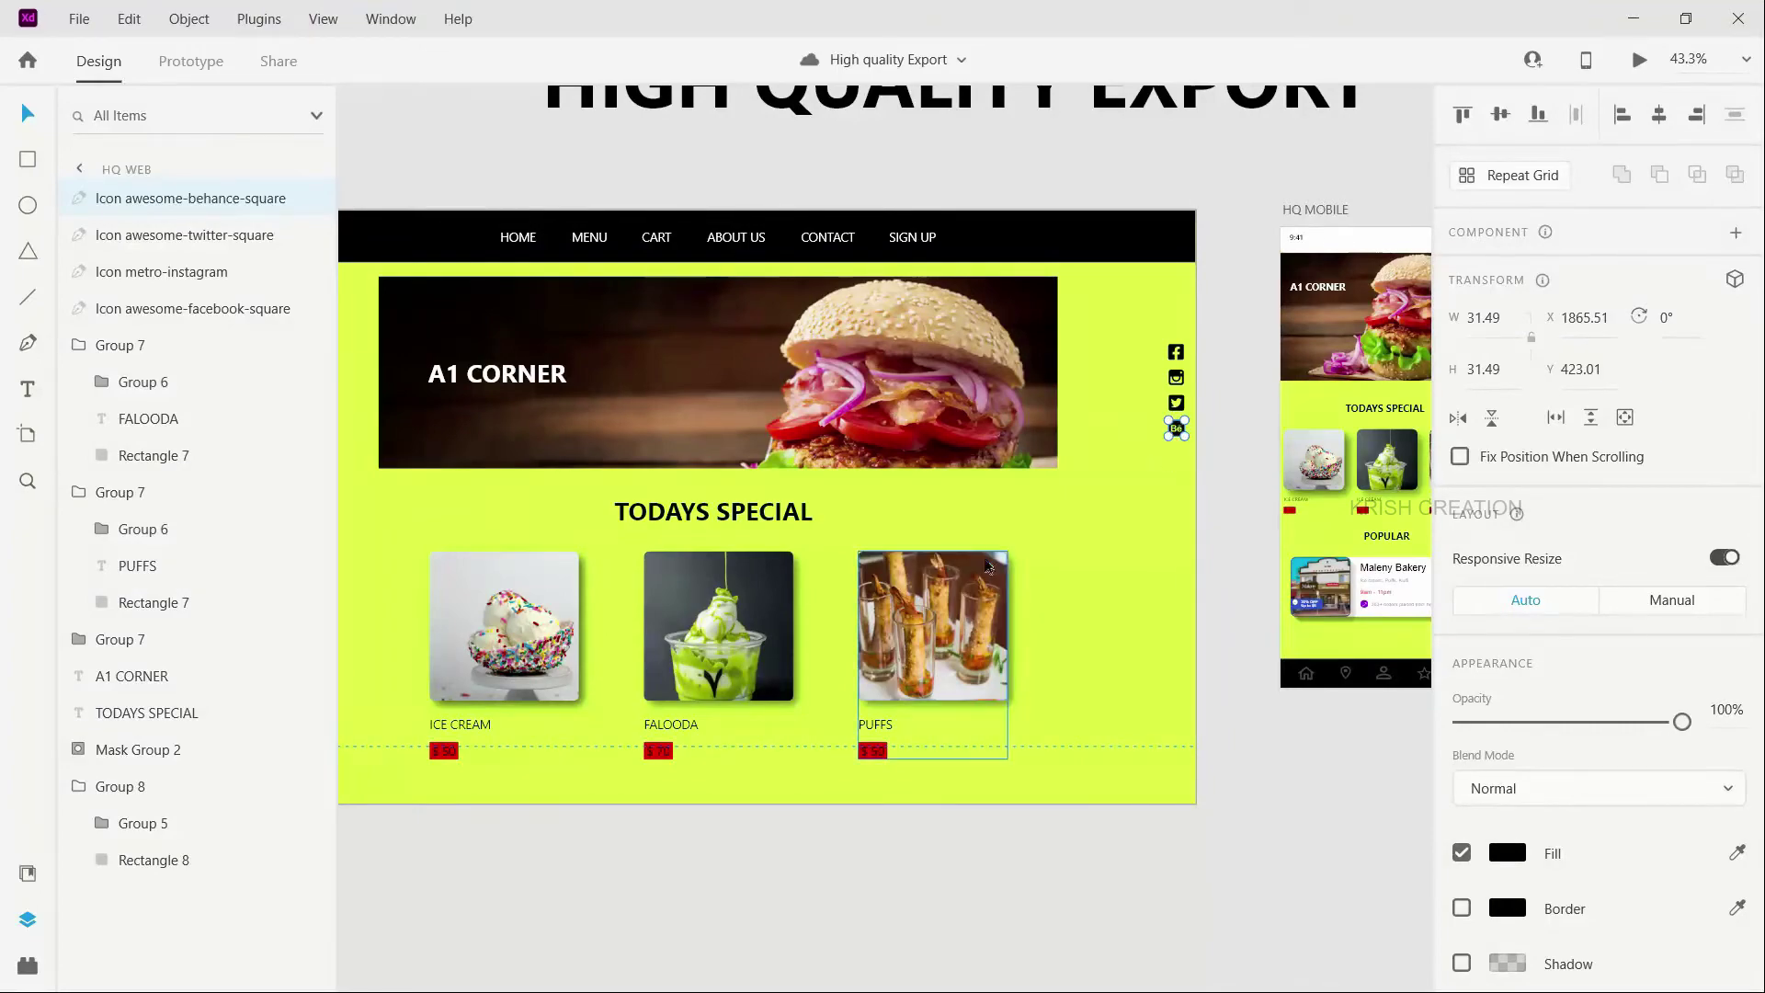
Examine the Behance icon on the HQ Web artboard up close for sharpness.
{"action": "scroll", "coordinate": [1195, 443], "scroll_direction": "up", "scroll_amount": 5}
{"action": "scroll", "coordinate": [1171, 438], "scroll_direction": "up", "scroll_amount": 3}
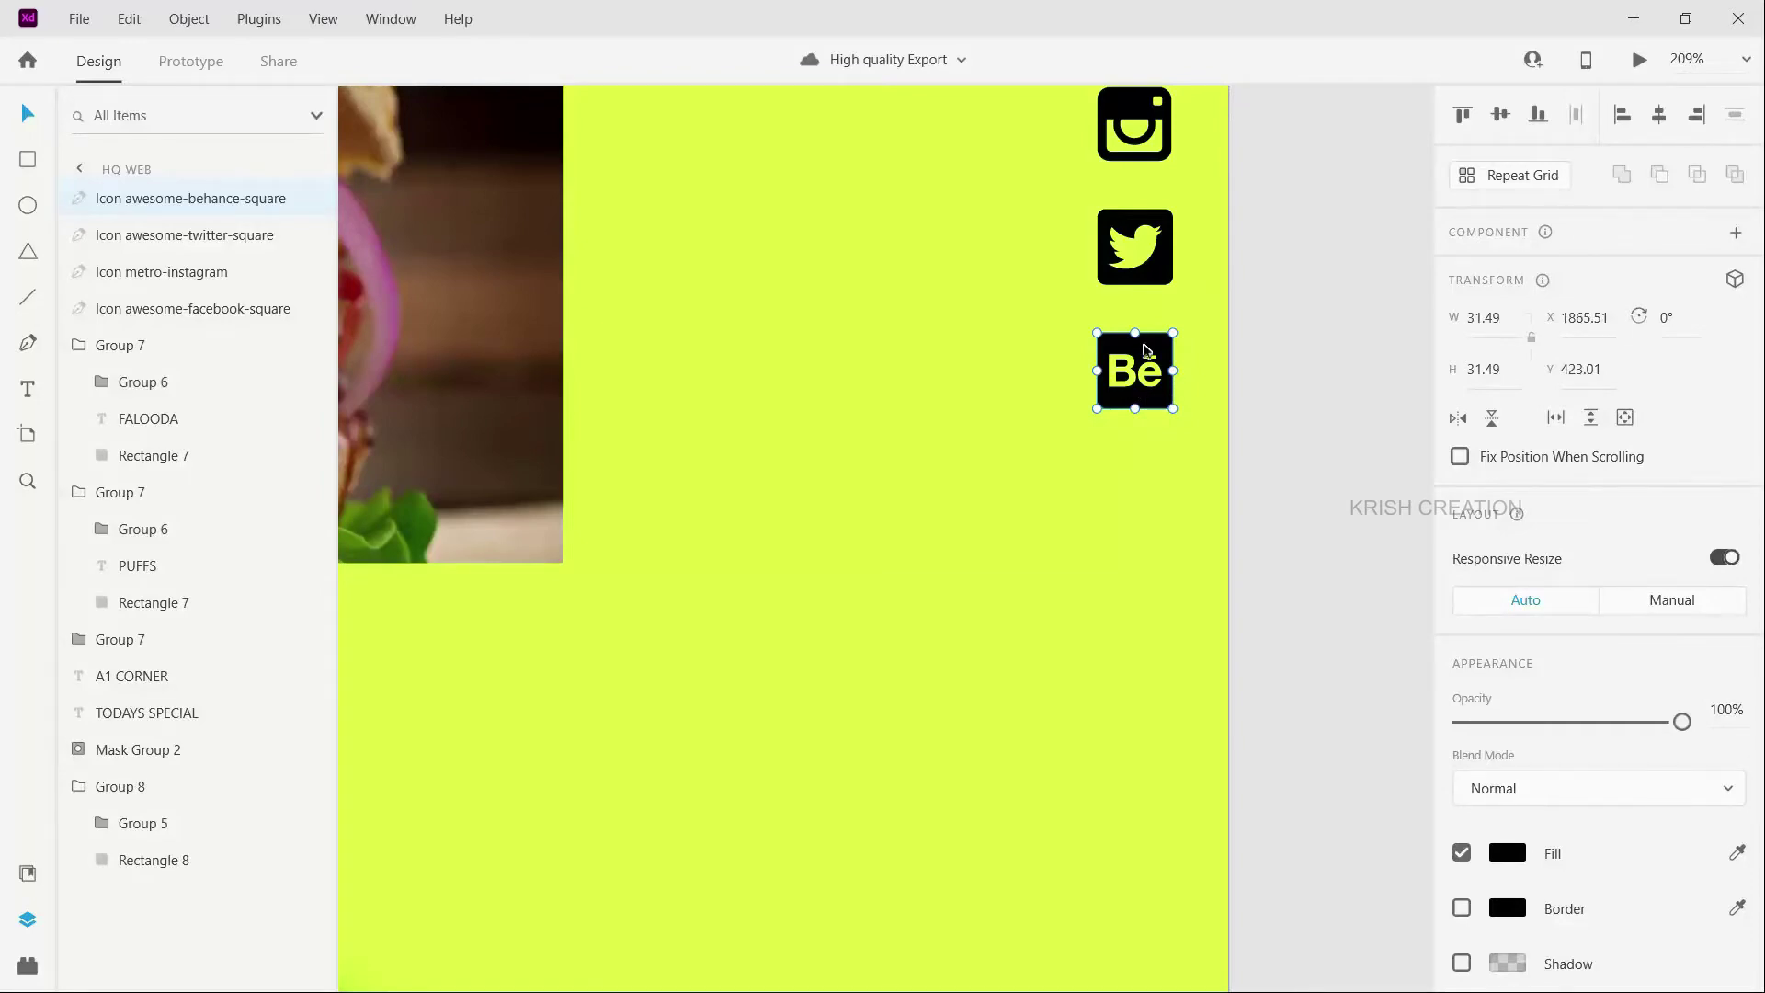
{"action": "scroll", "coordinate": [1147, 387], "scroll_direction": "down", "scroll_amount": 1}
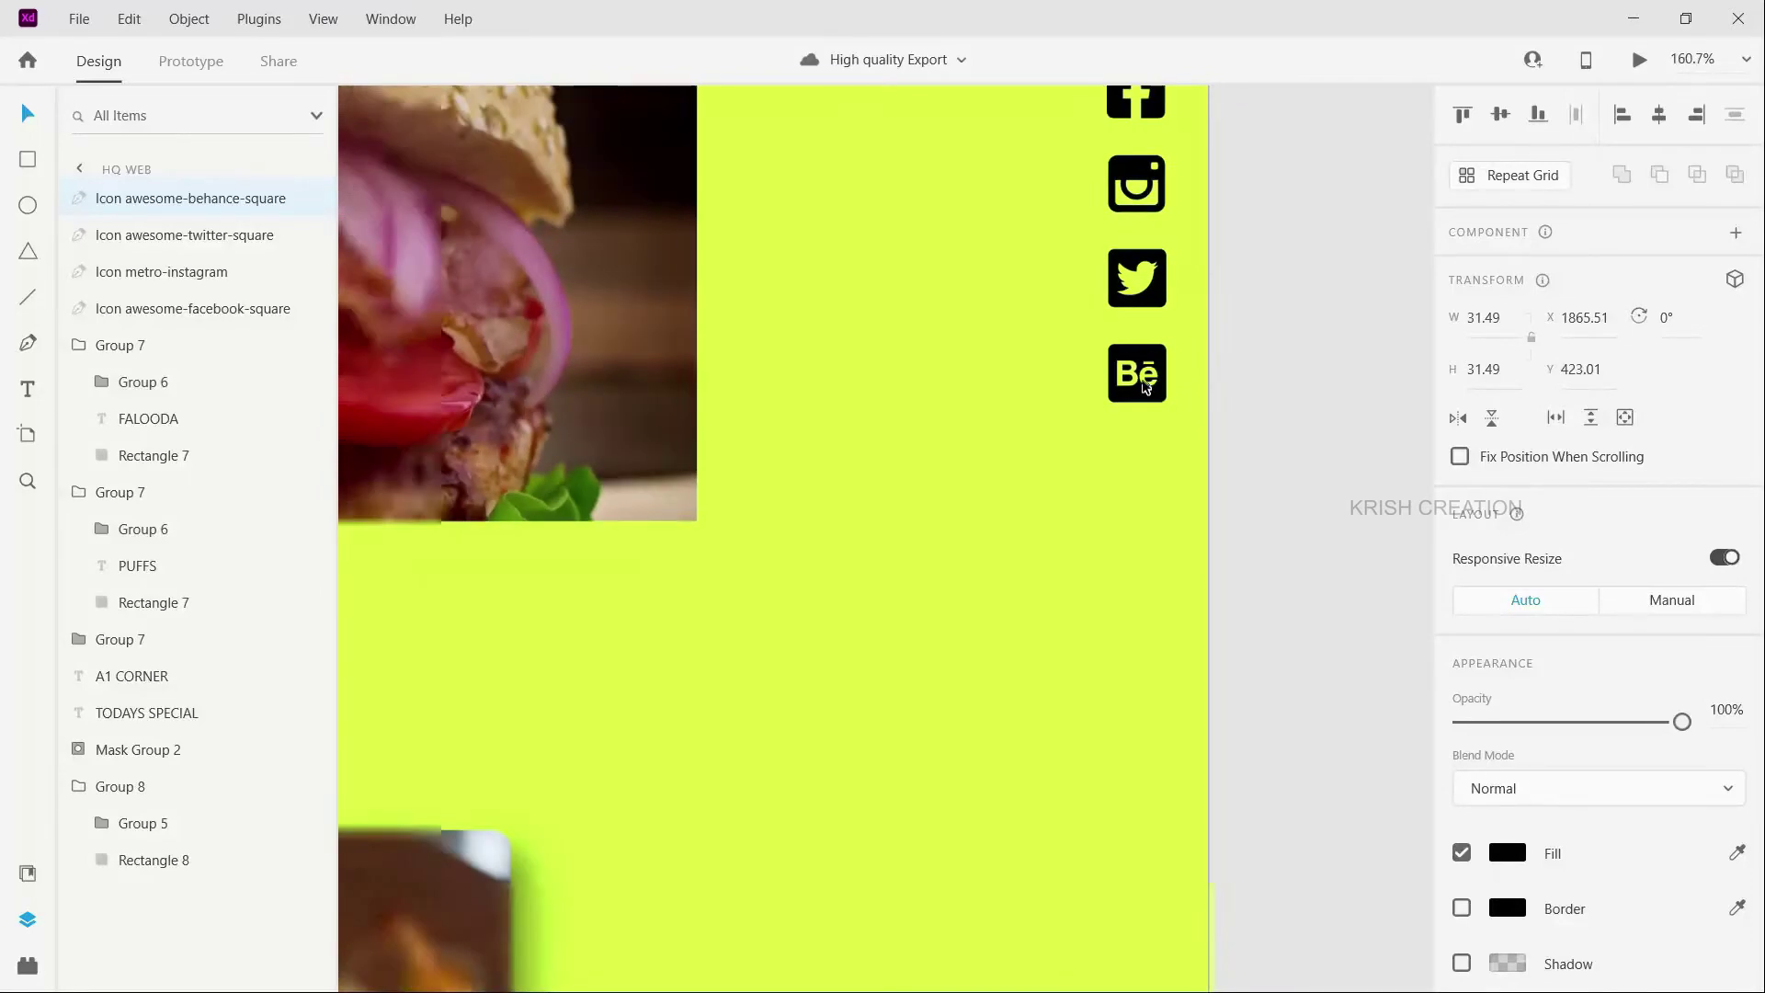
{"action": "scroll", "coordinate": [1108, 395], "scroll_direction": "down", "scroll_amount": 1}
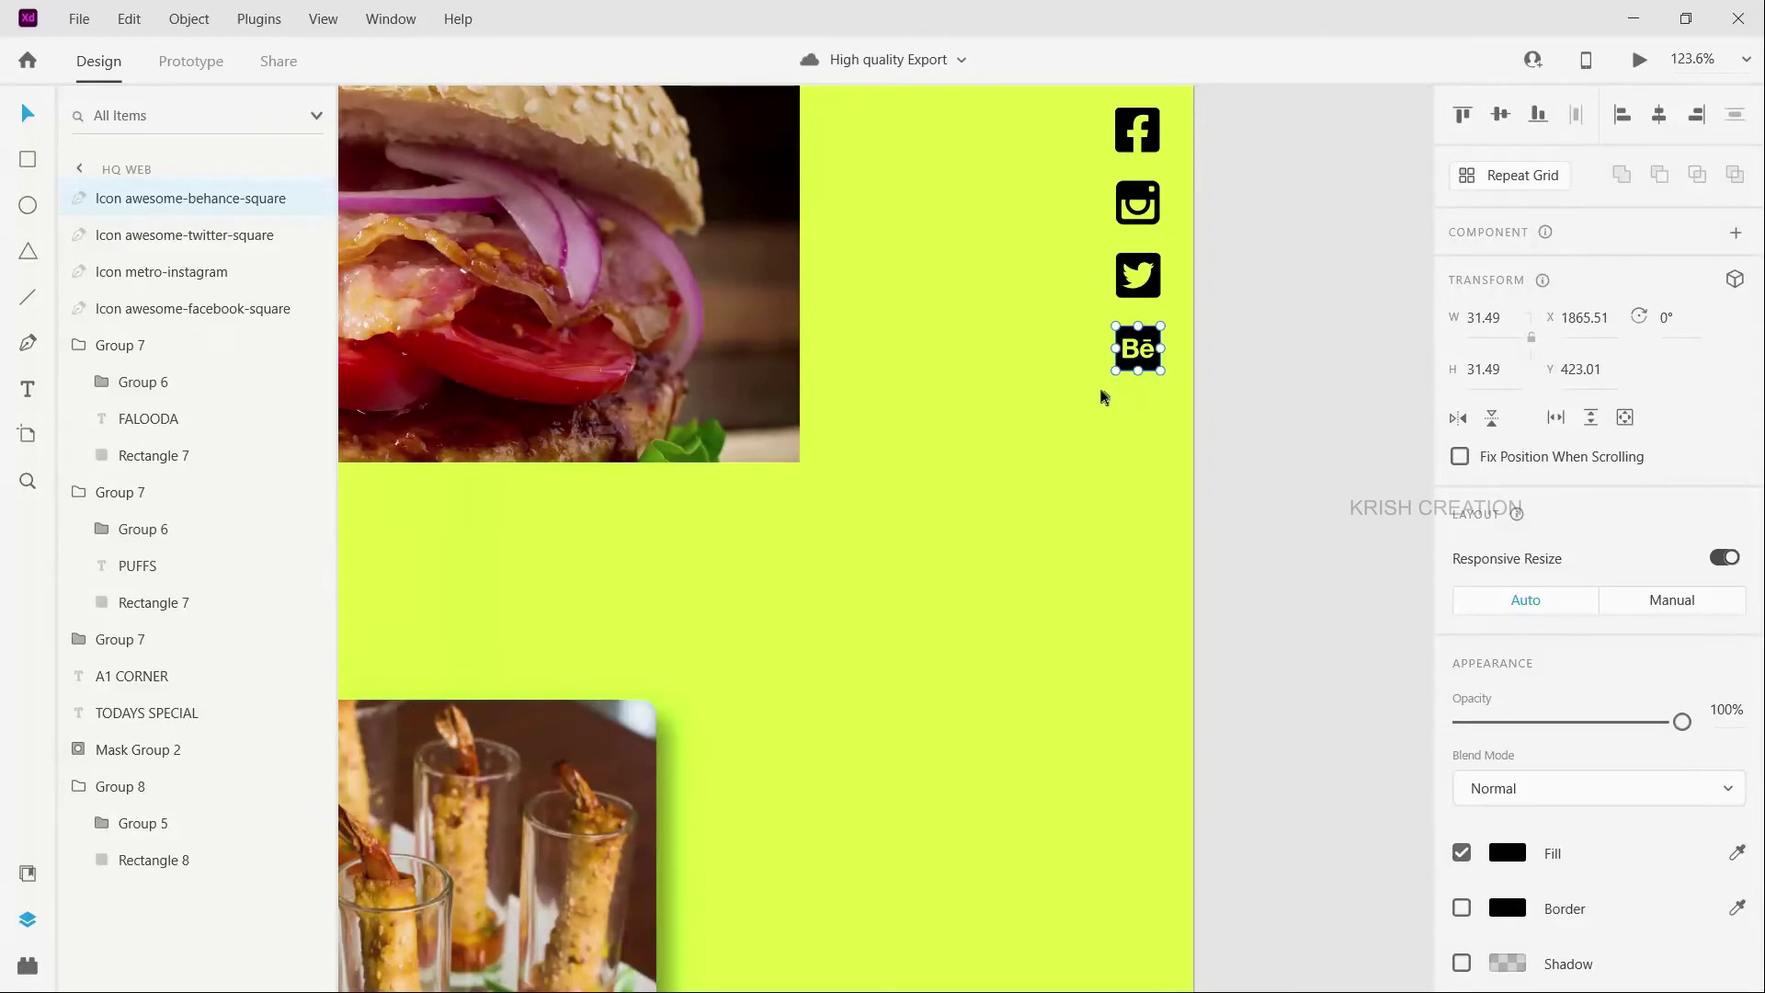
{"action": "scroll", "coordinate": [1102, 400], "scroll_direction": "down", "scroll_amount": 2}
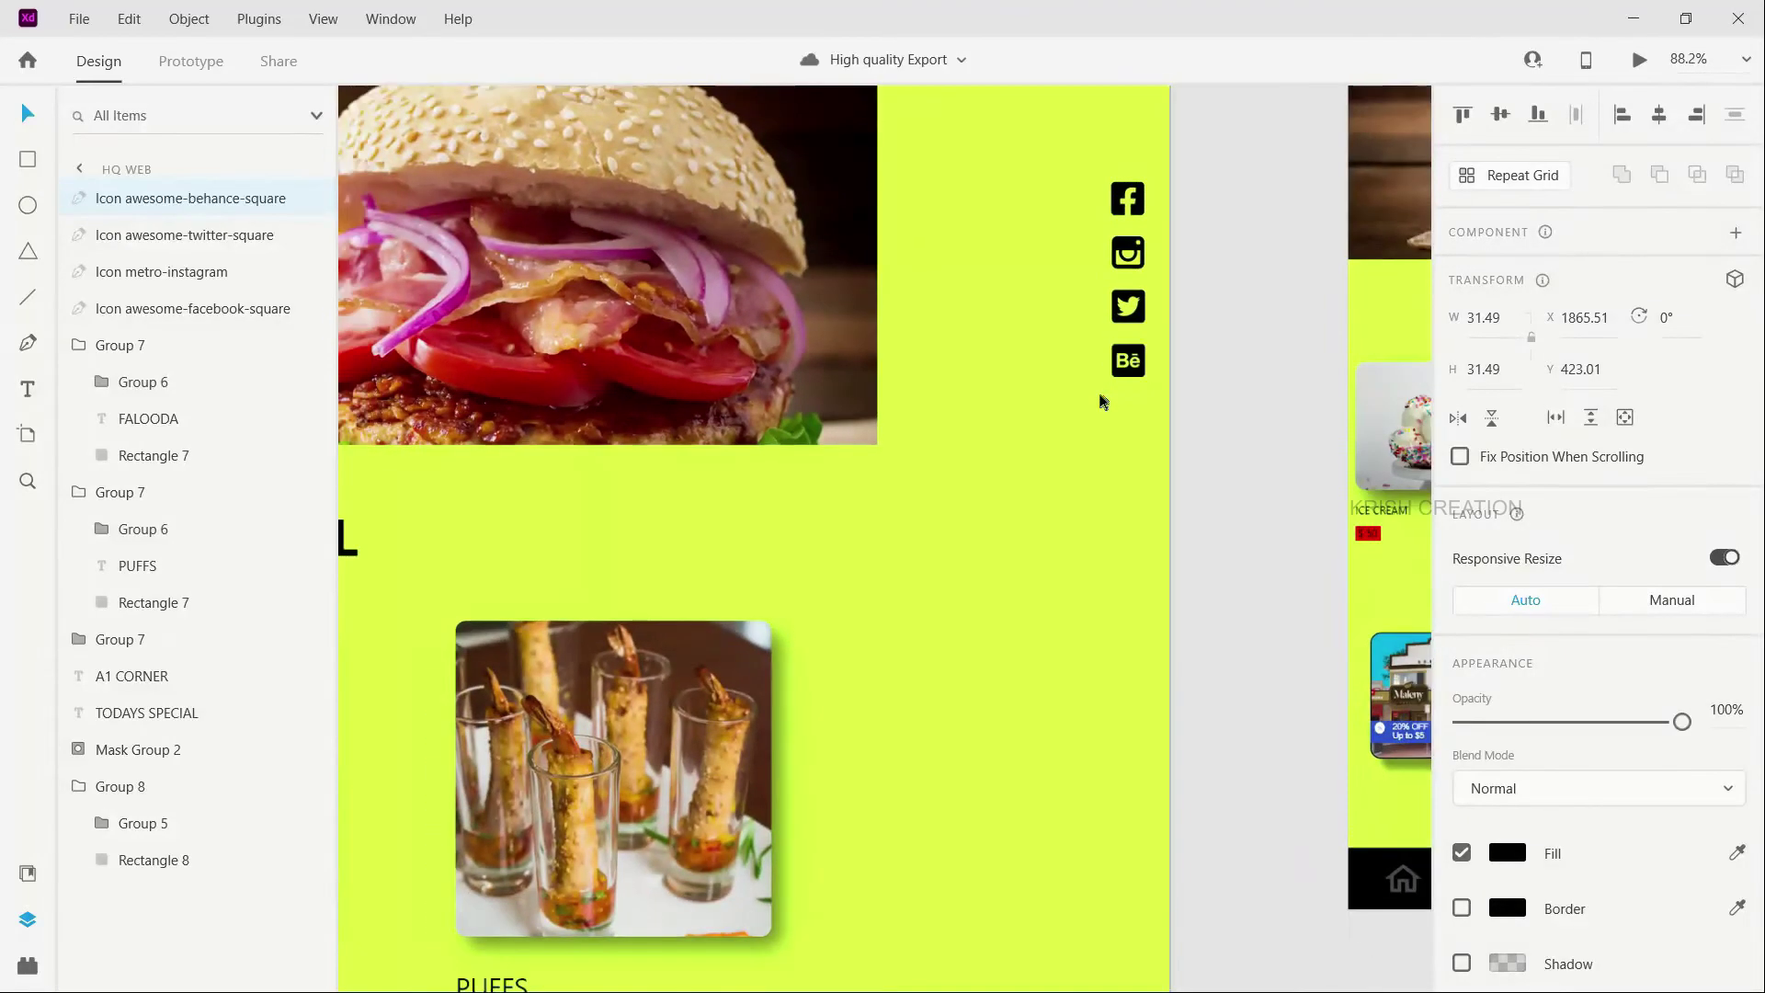
{"action": "scroll", "coordinate": [1103, 400], "scroll_direction": "down", "scroll_amount": 3}
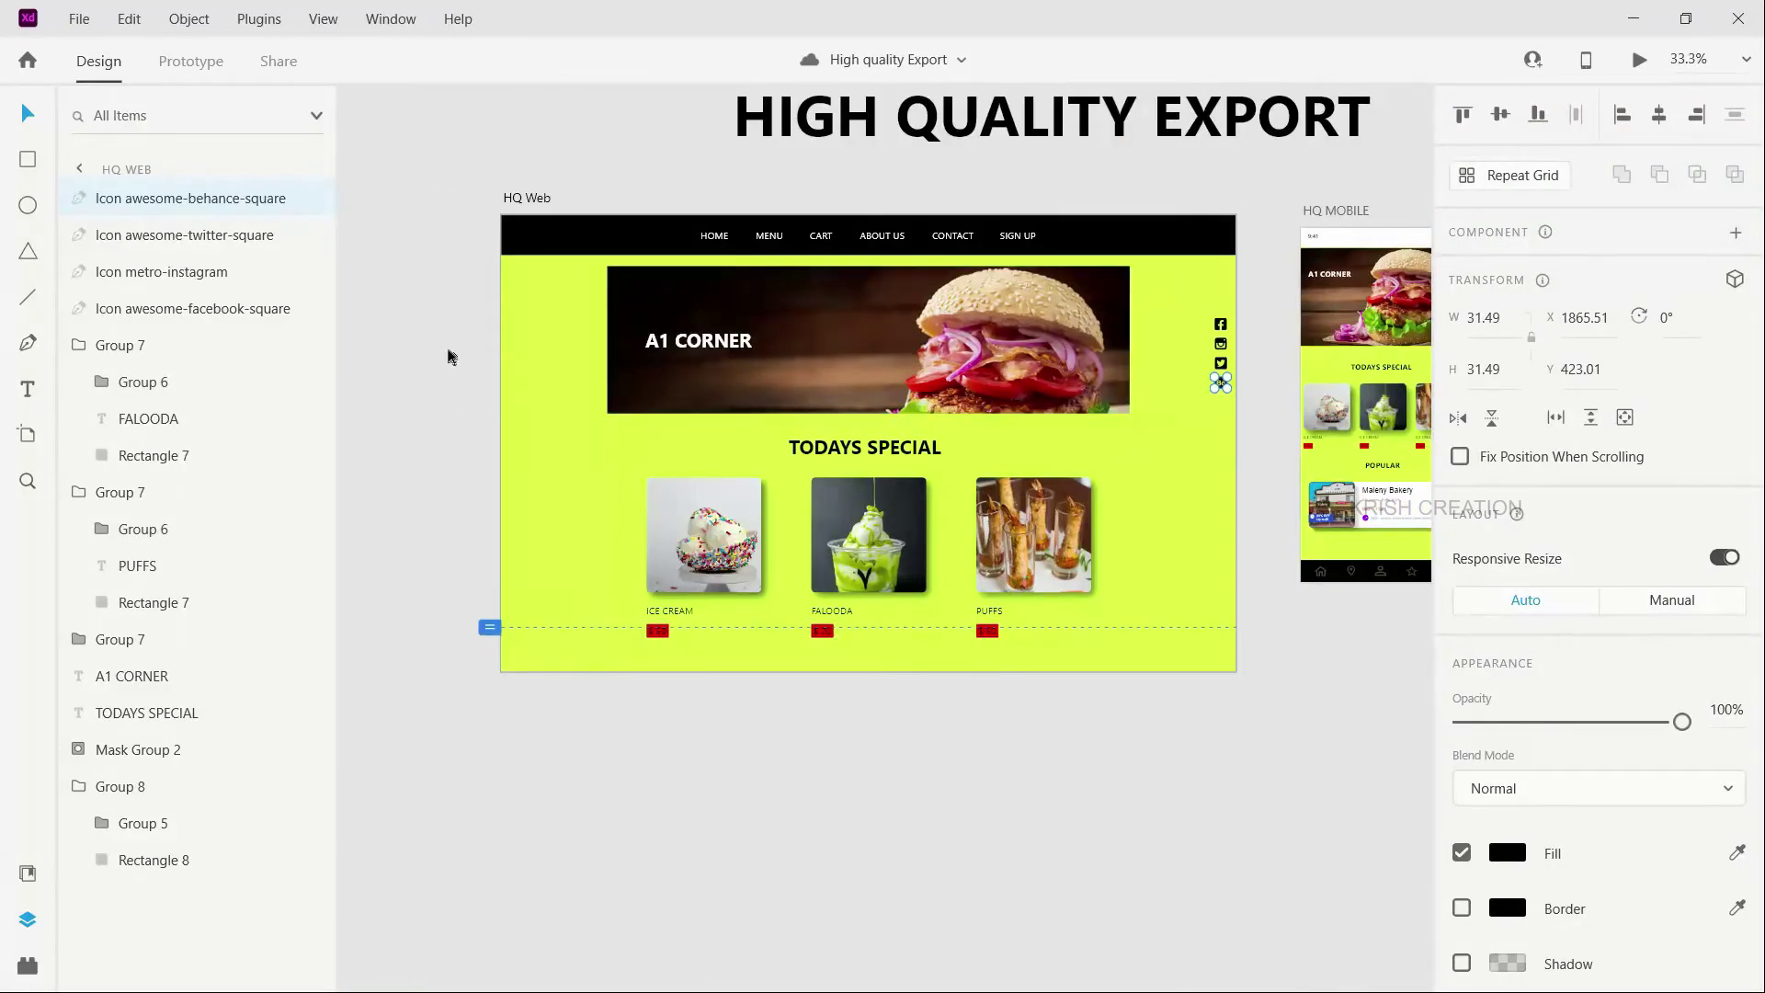
{"action": "left_click", "coordinate": [593, 280]}
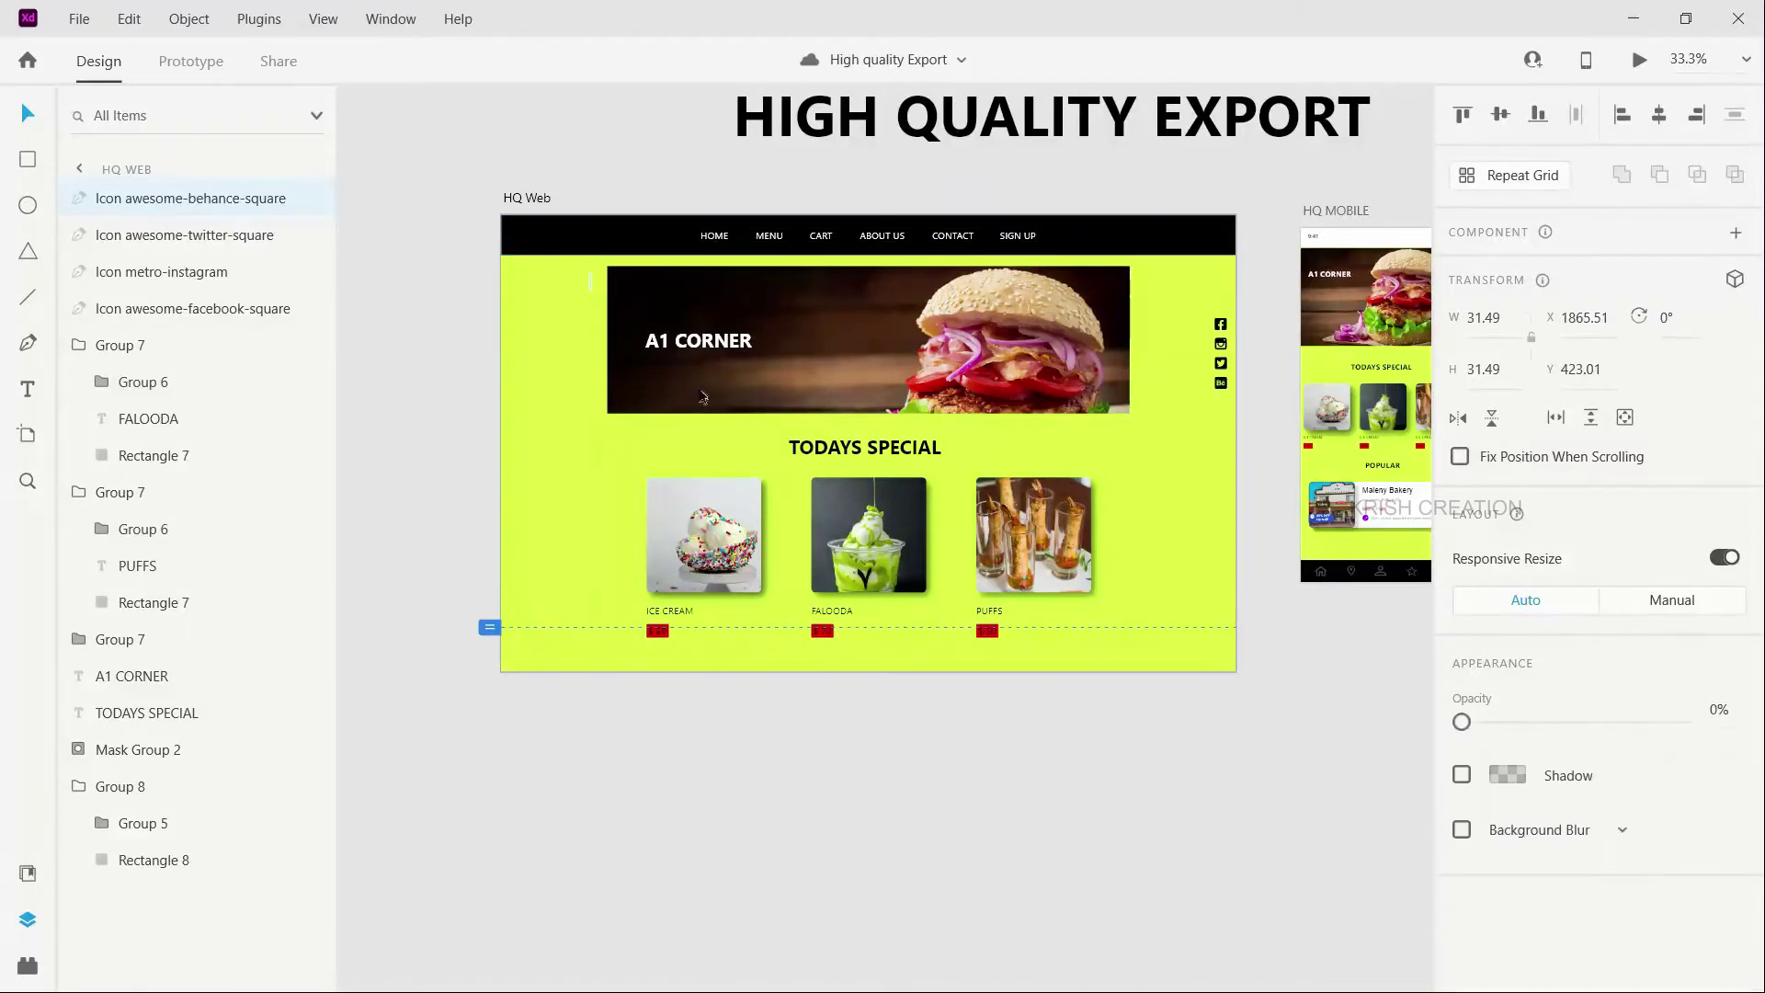
{"action": "left_click_drag", "start_coordinate": [929, 464], "coordinate": [1149, 601]}
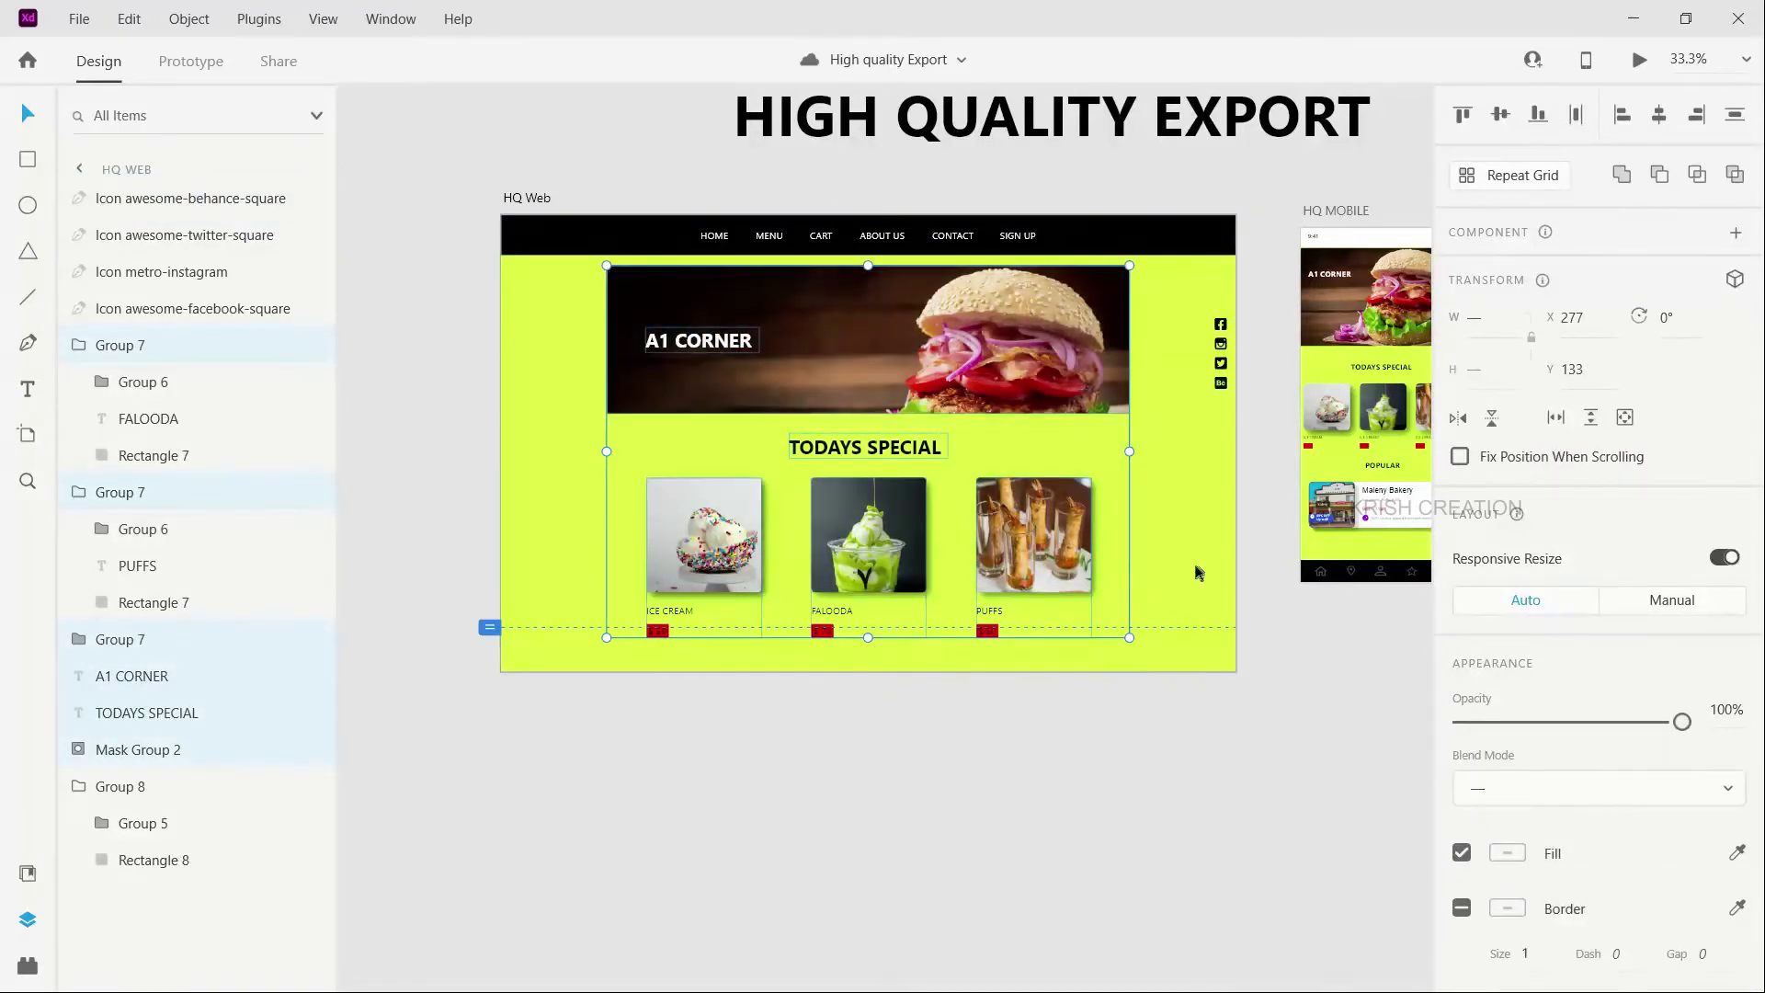
{"action": "key", "text": "Escape"}
{"action": "left_click", "coordinate": [1019, 558]}
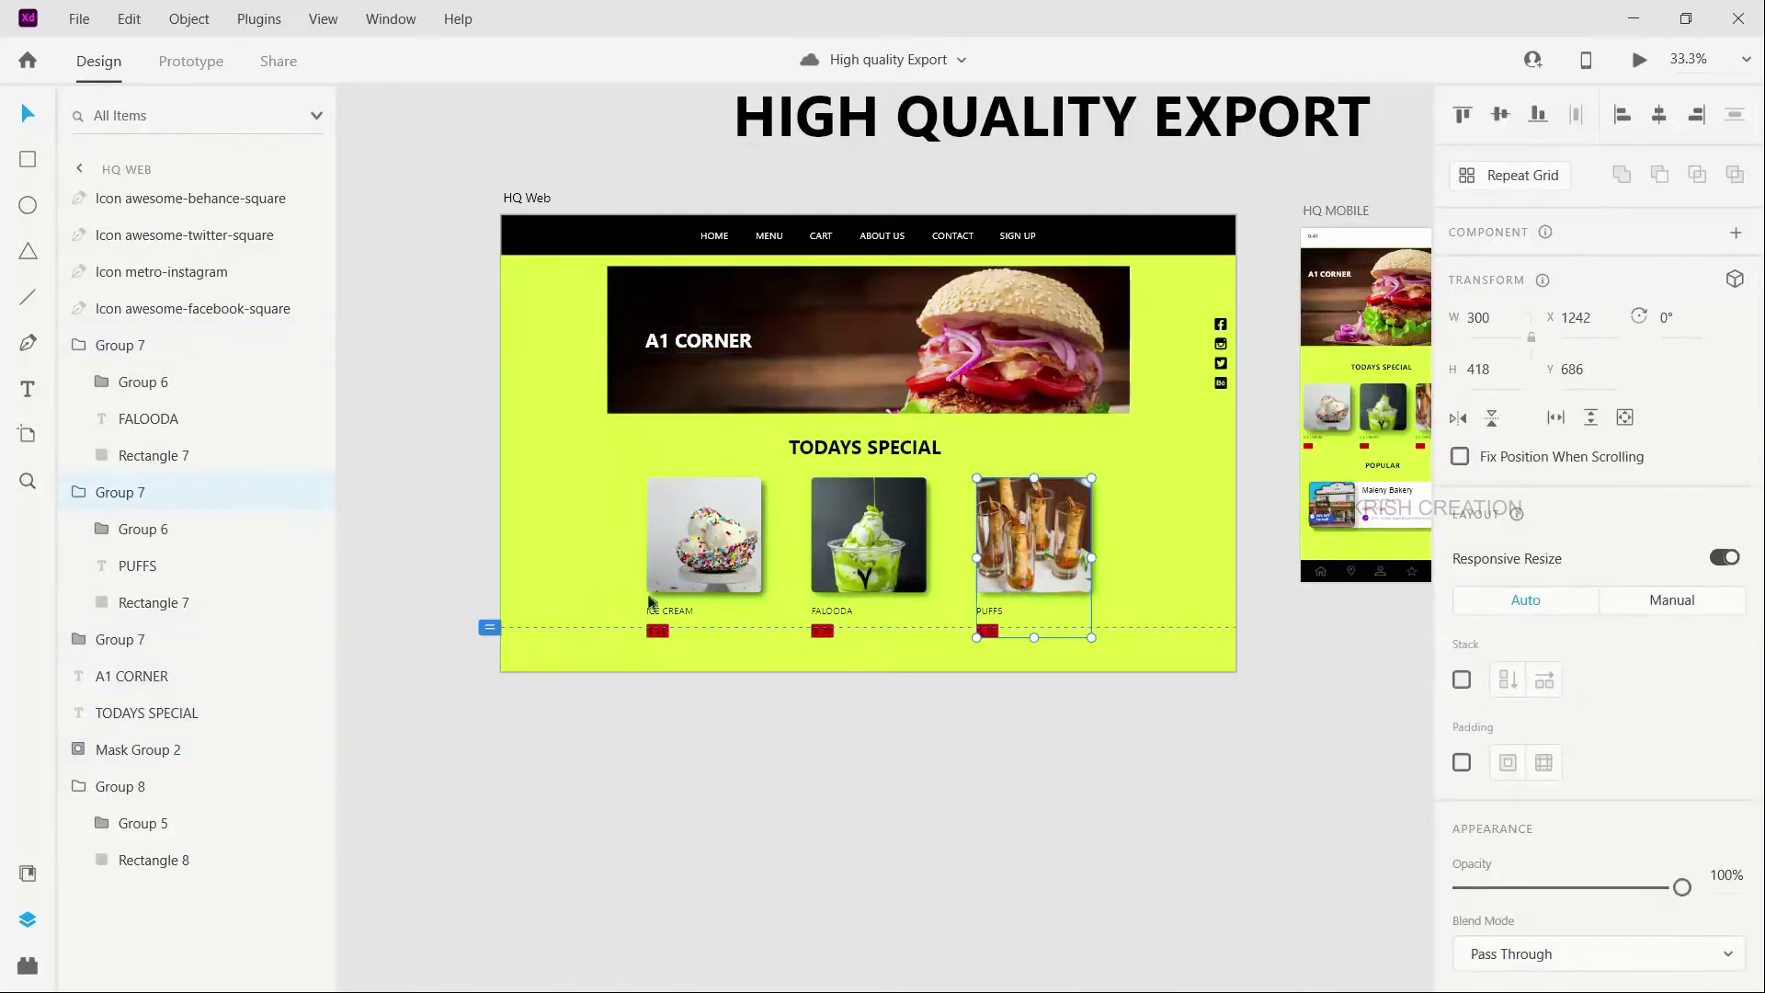
{"action": "left_click", "coordinate": [704, 344]}
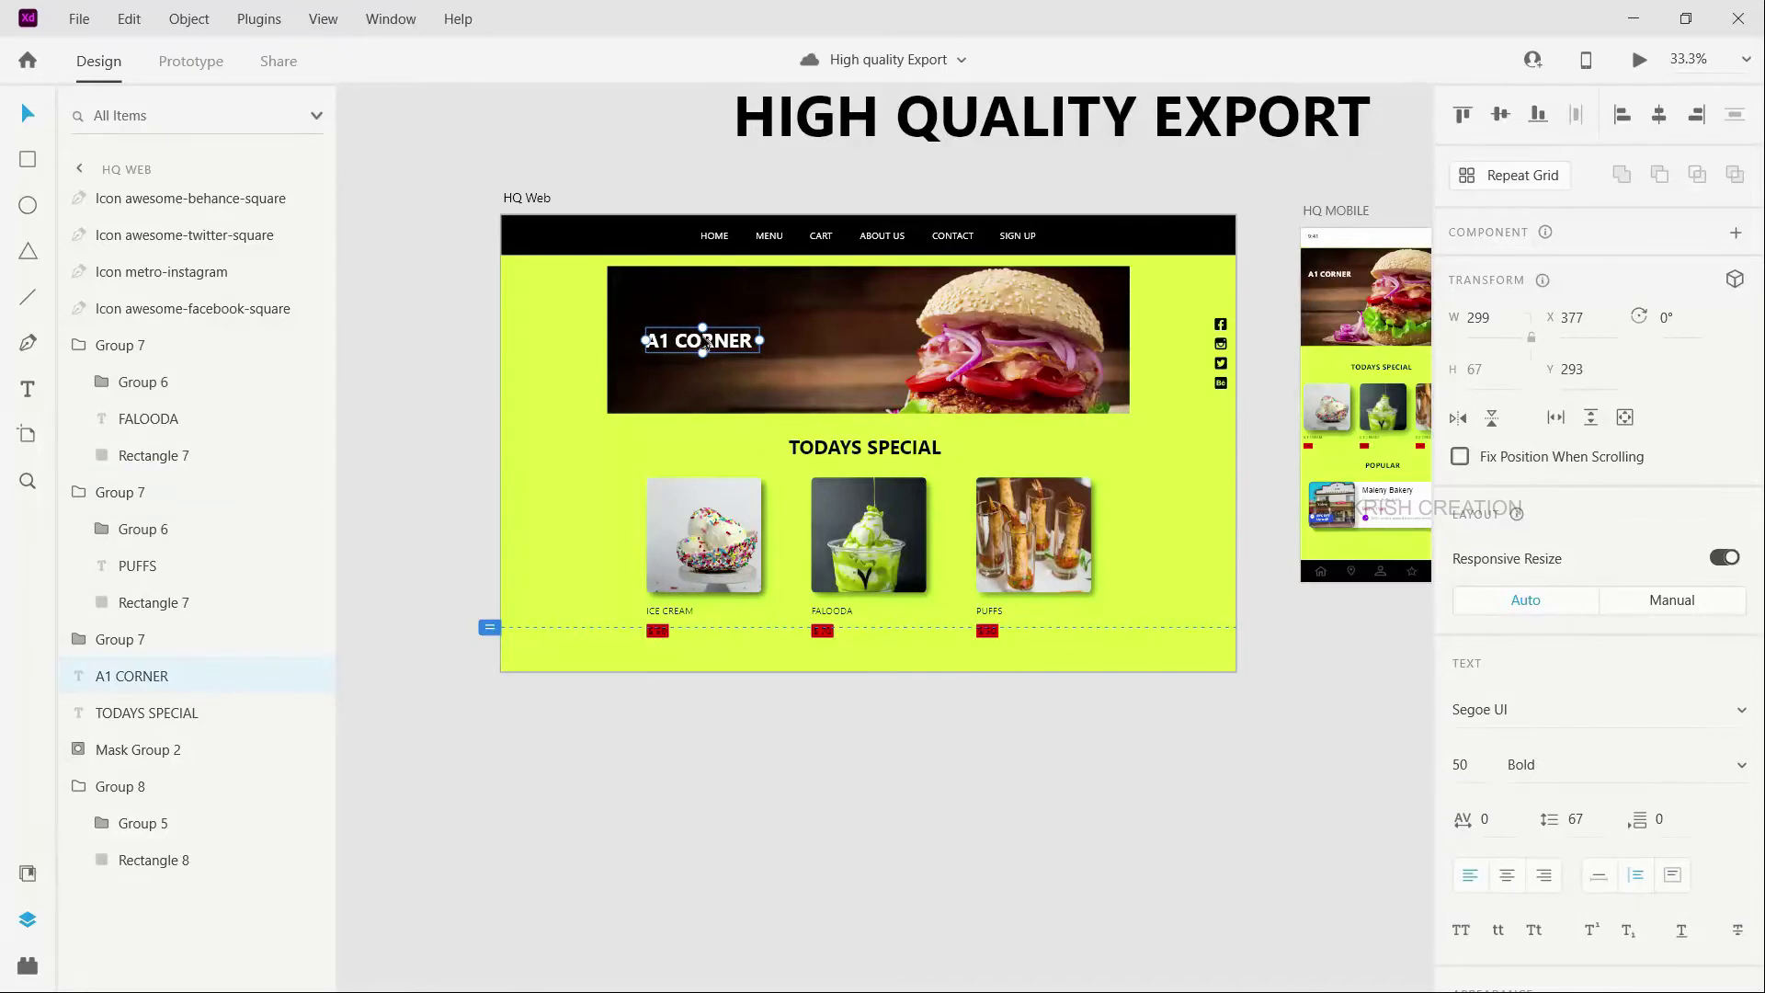
{"action": "left_click", "coordinate": [901, 345]}
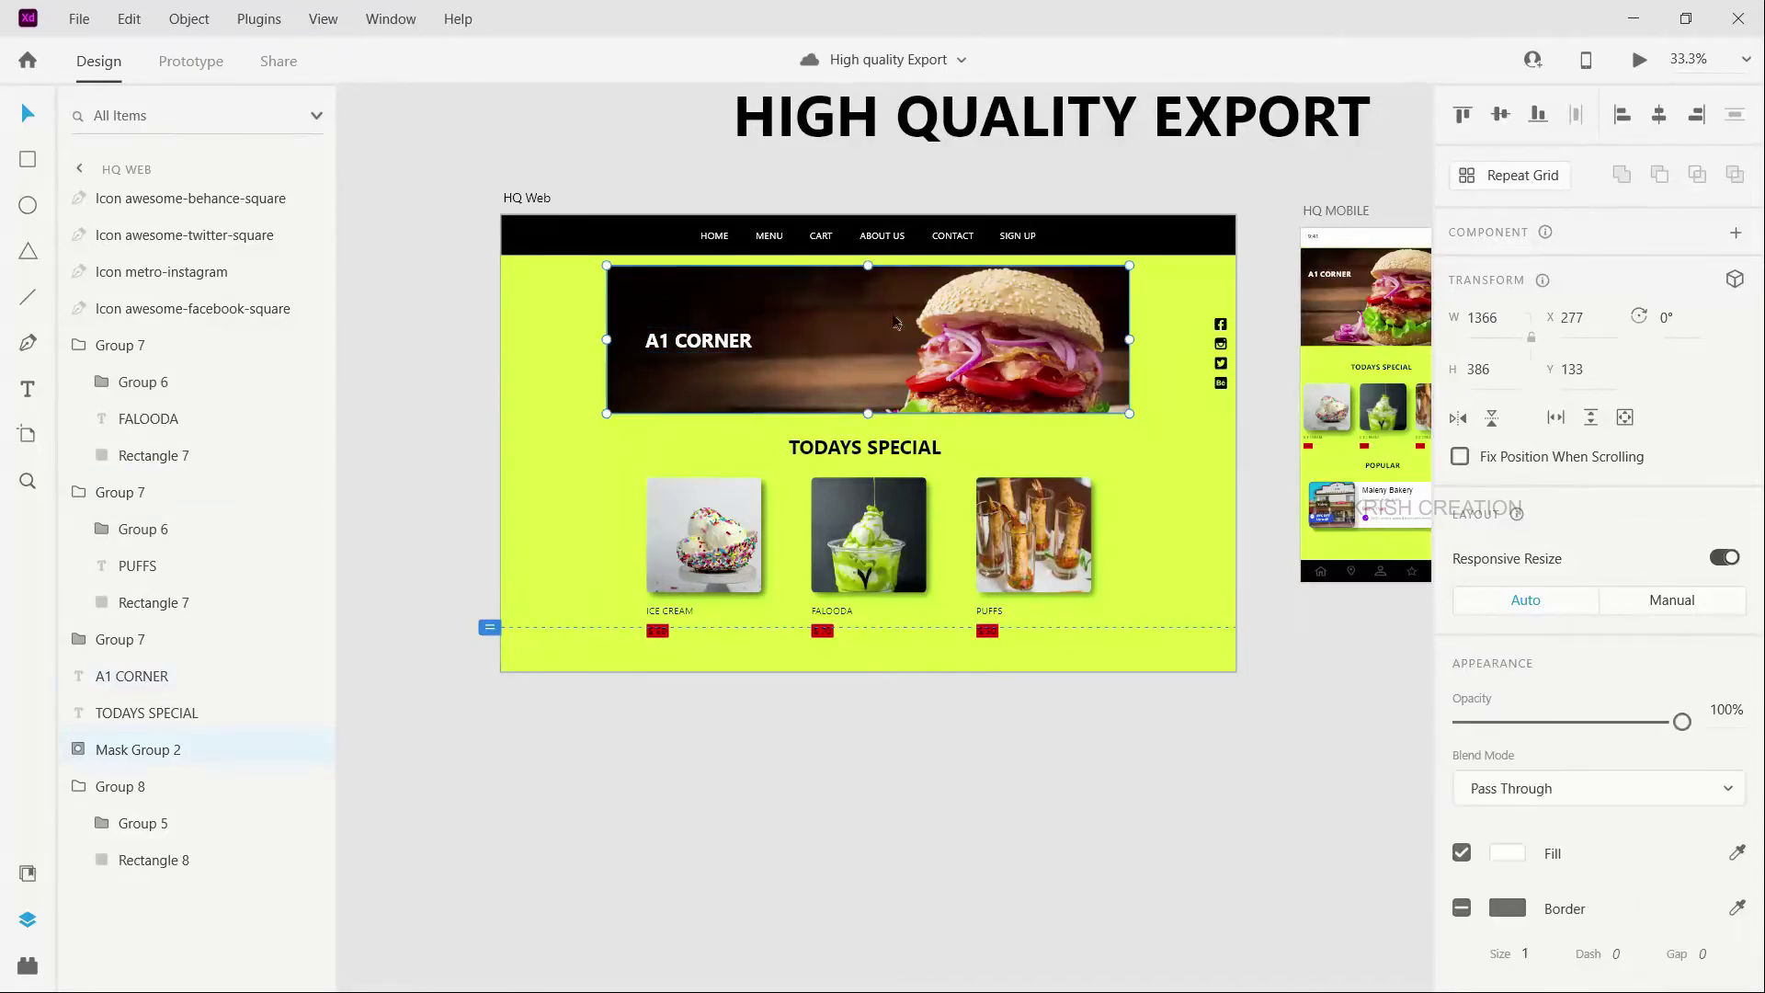
Export HQ Web's burger banner, A1 CORNER and TODAYS SPECIAL texts and three food cards as PNG for Design to F:\YT Sample\Web.
{"action": "left_click", "coordinate": [579, 292]}
{"action": "left_click_drag", "start_coordinate": [579, 293], "coordinate": [1154, 603]}
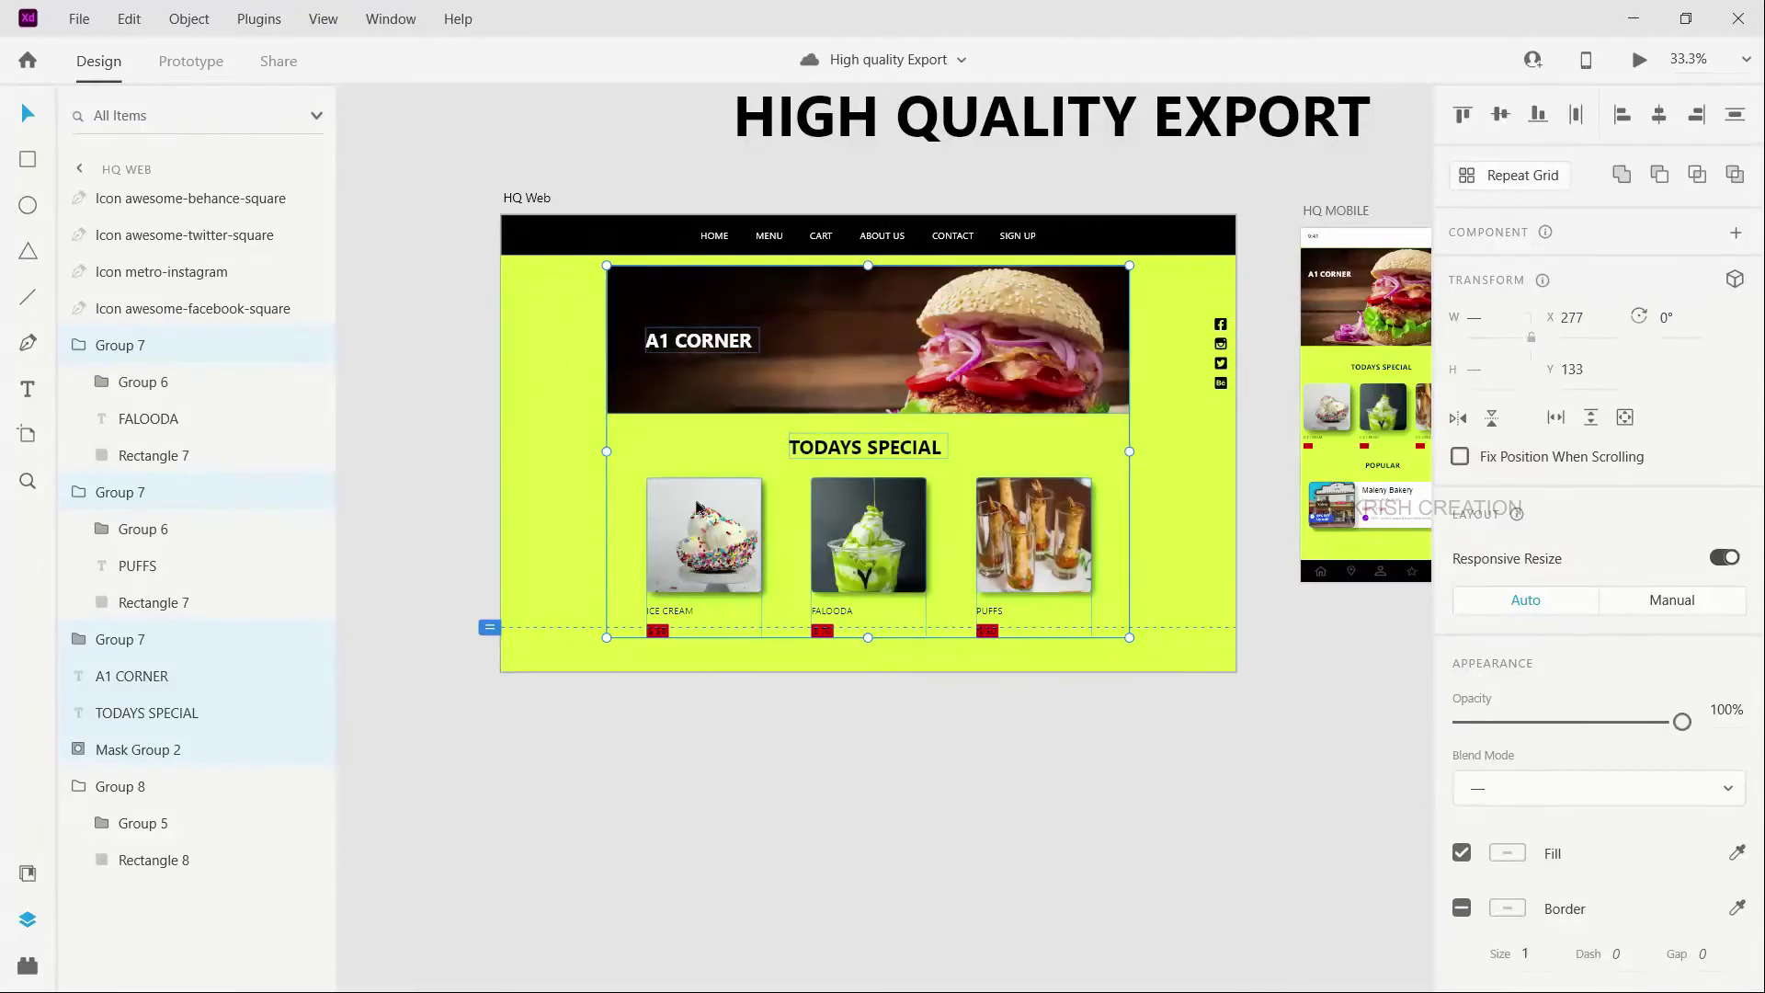
{"action": "left_click", "coordinate": [79, 19]}
{"action": "left_click", "coordinate": [80, 19]}
{"action": "left_click", "coordinate": [128, 18]}
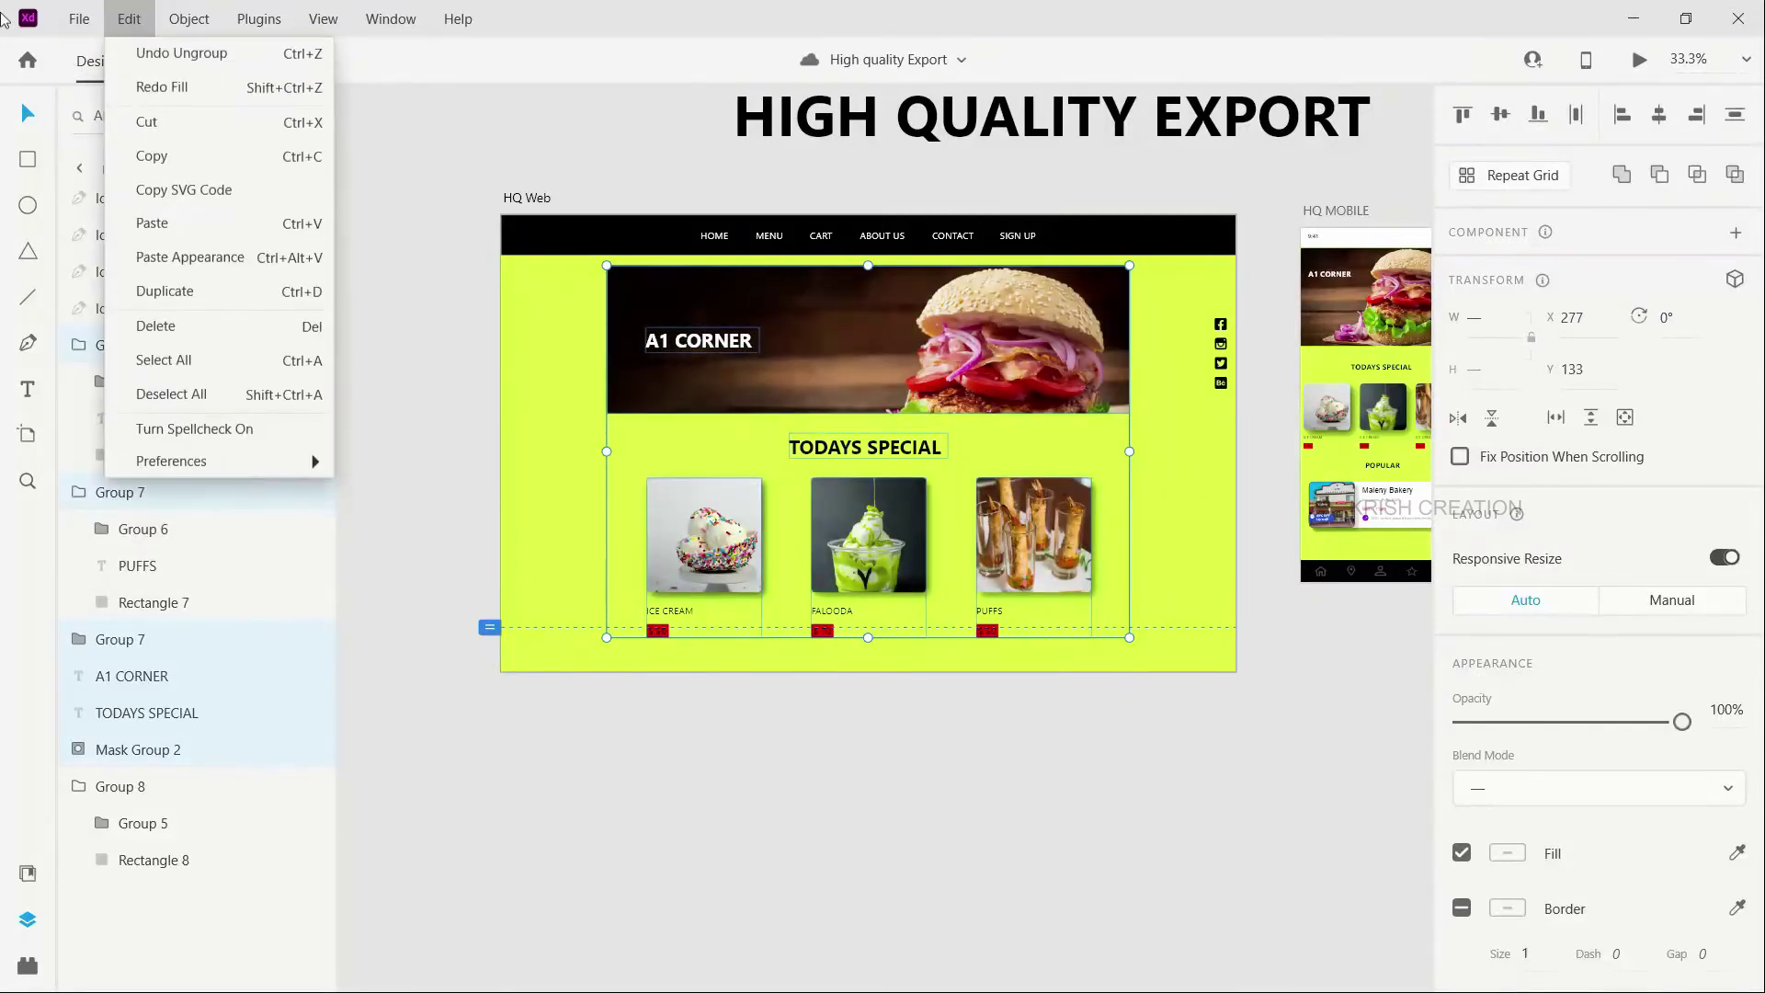
{"action": "left_click", "coordinate": [79, 16]}
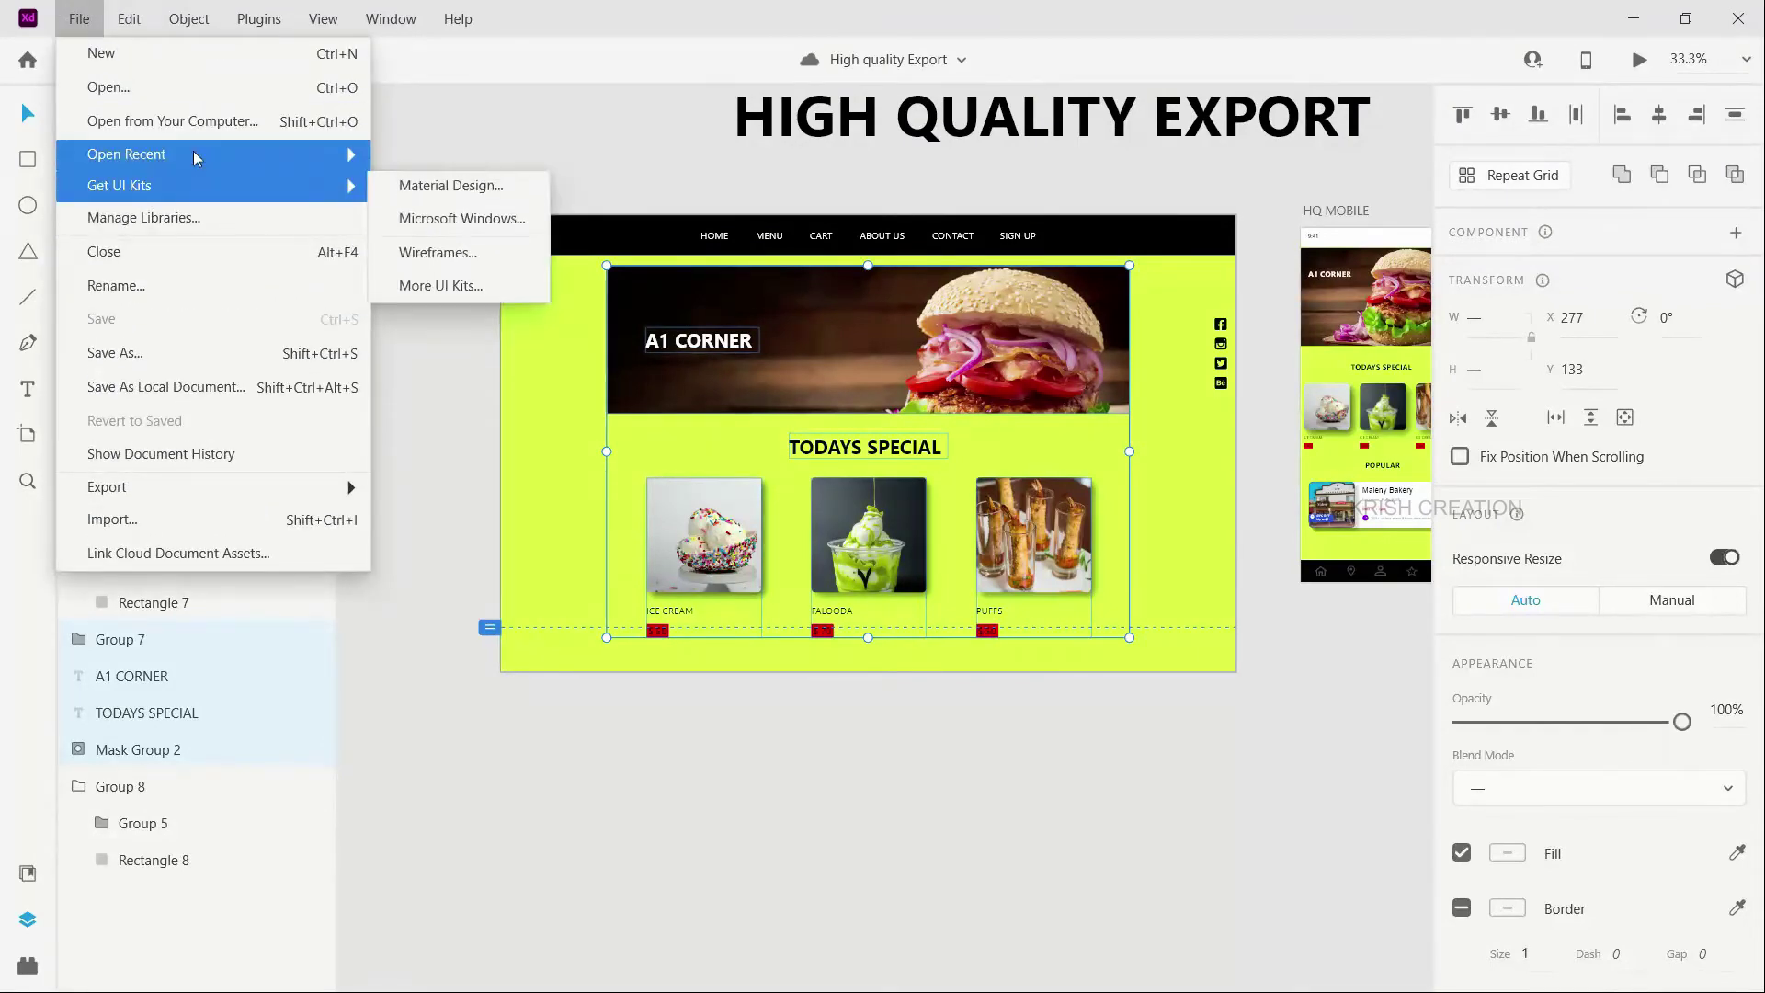
{"action": "mouse_move", "coordinate": [353, 488]}
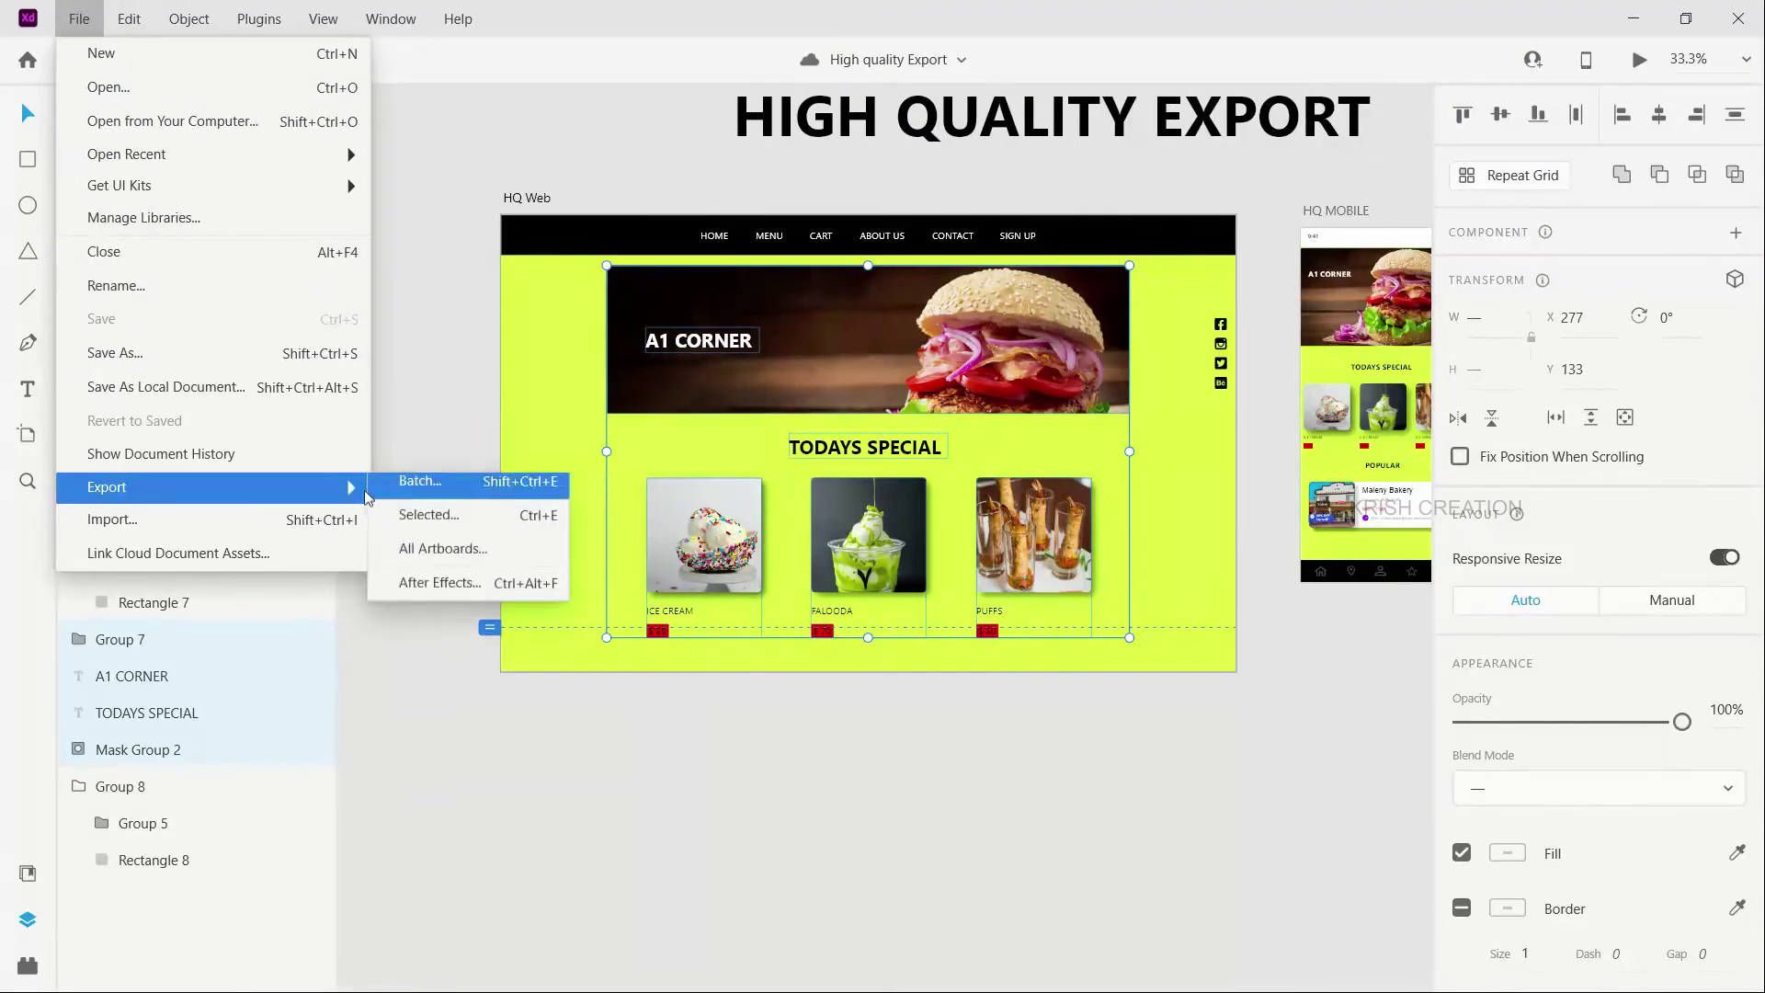
{"action": "left_click", "coordinate": [425, 526]}
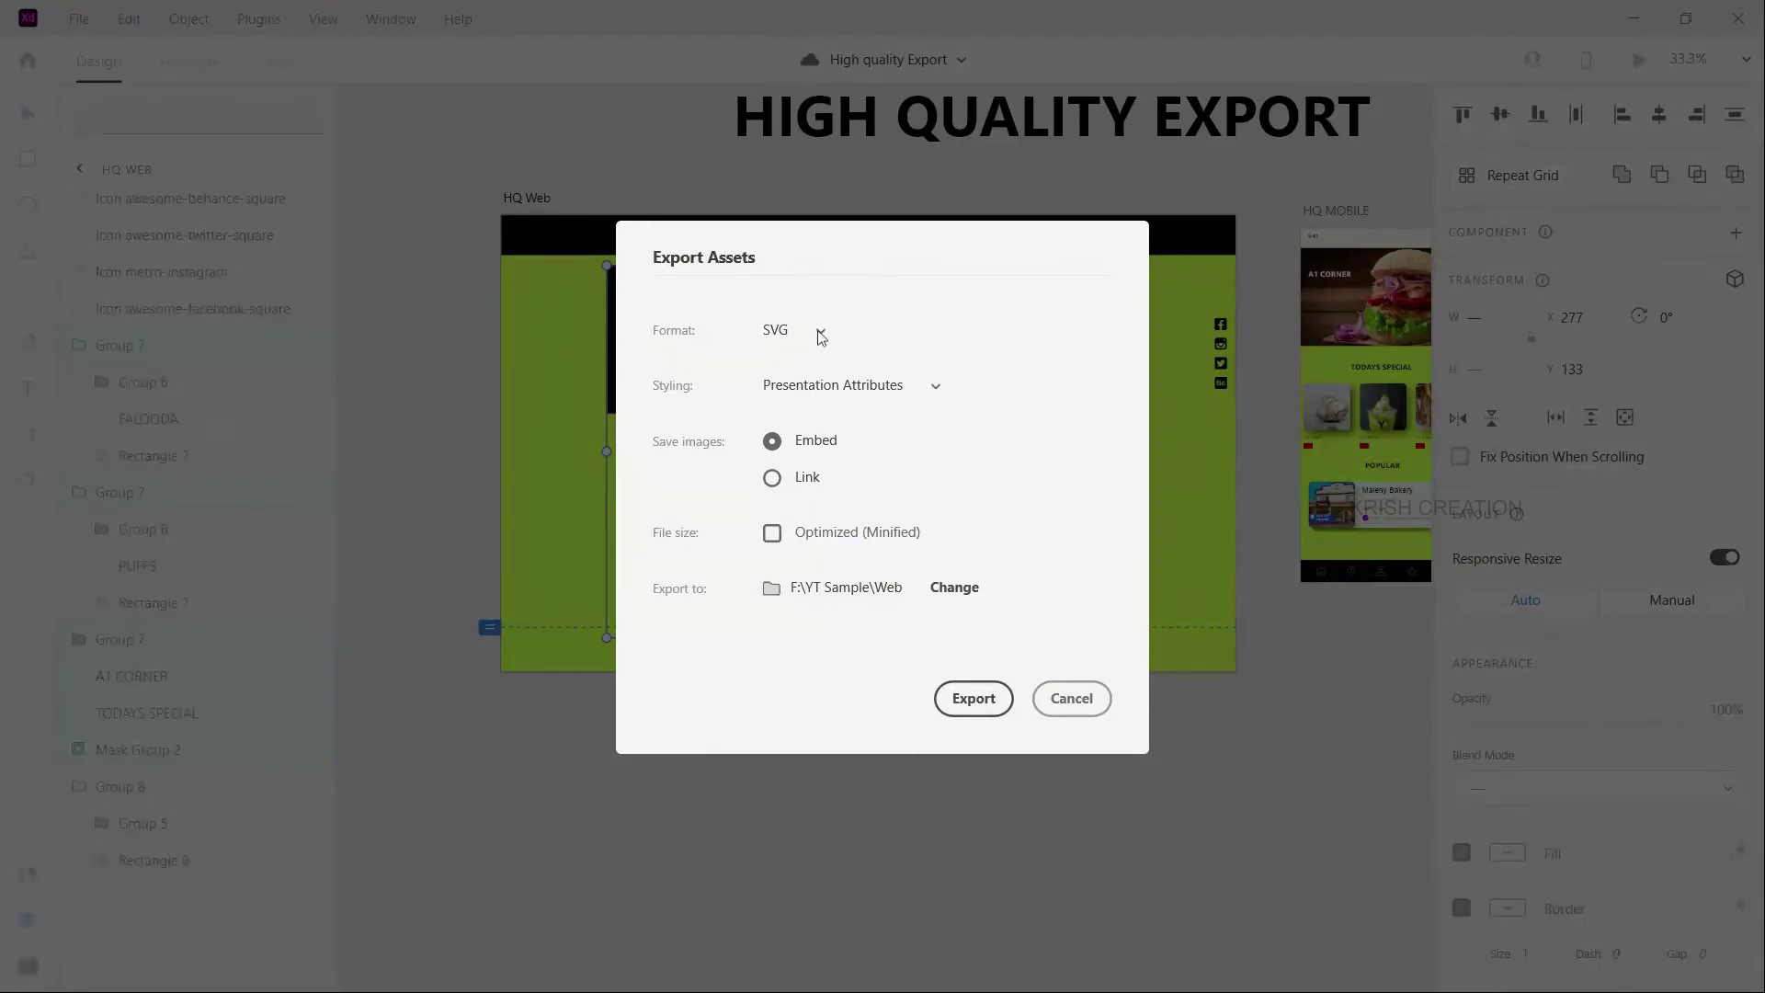
{"action": "left_click", "coordinate": [821, 333]}
{"action": "left_click", "coordinate": [796, 282]}
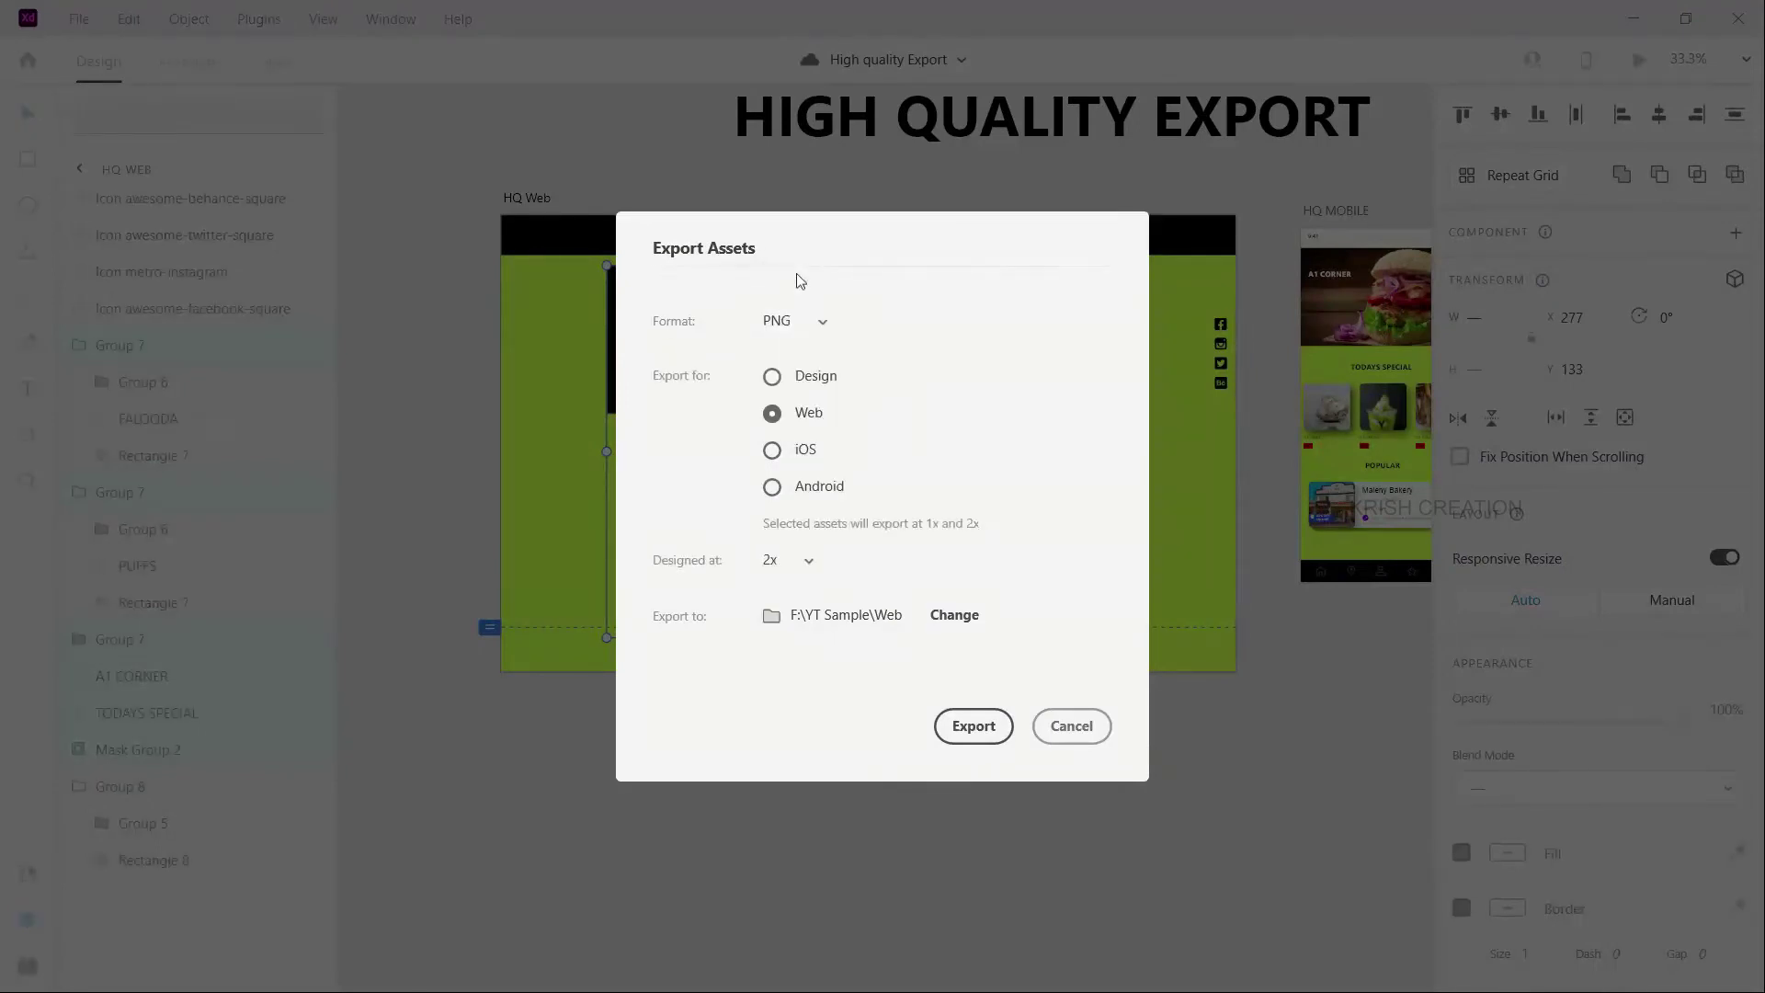
{"action": "left_click", "coordinate": [773, 378]}
{"action": "left_click", "coordinate": [959, 744]}
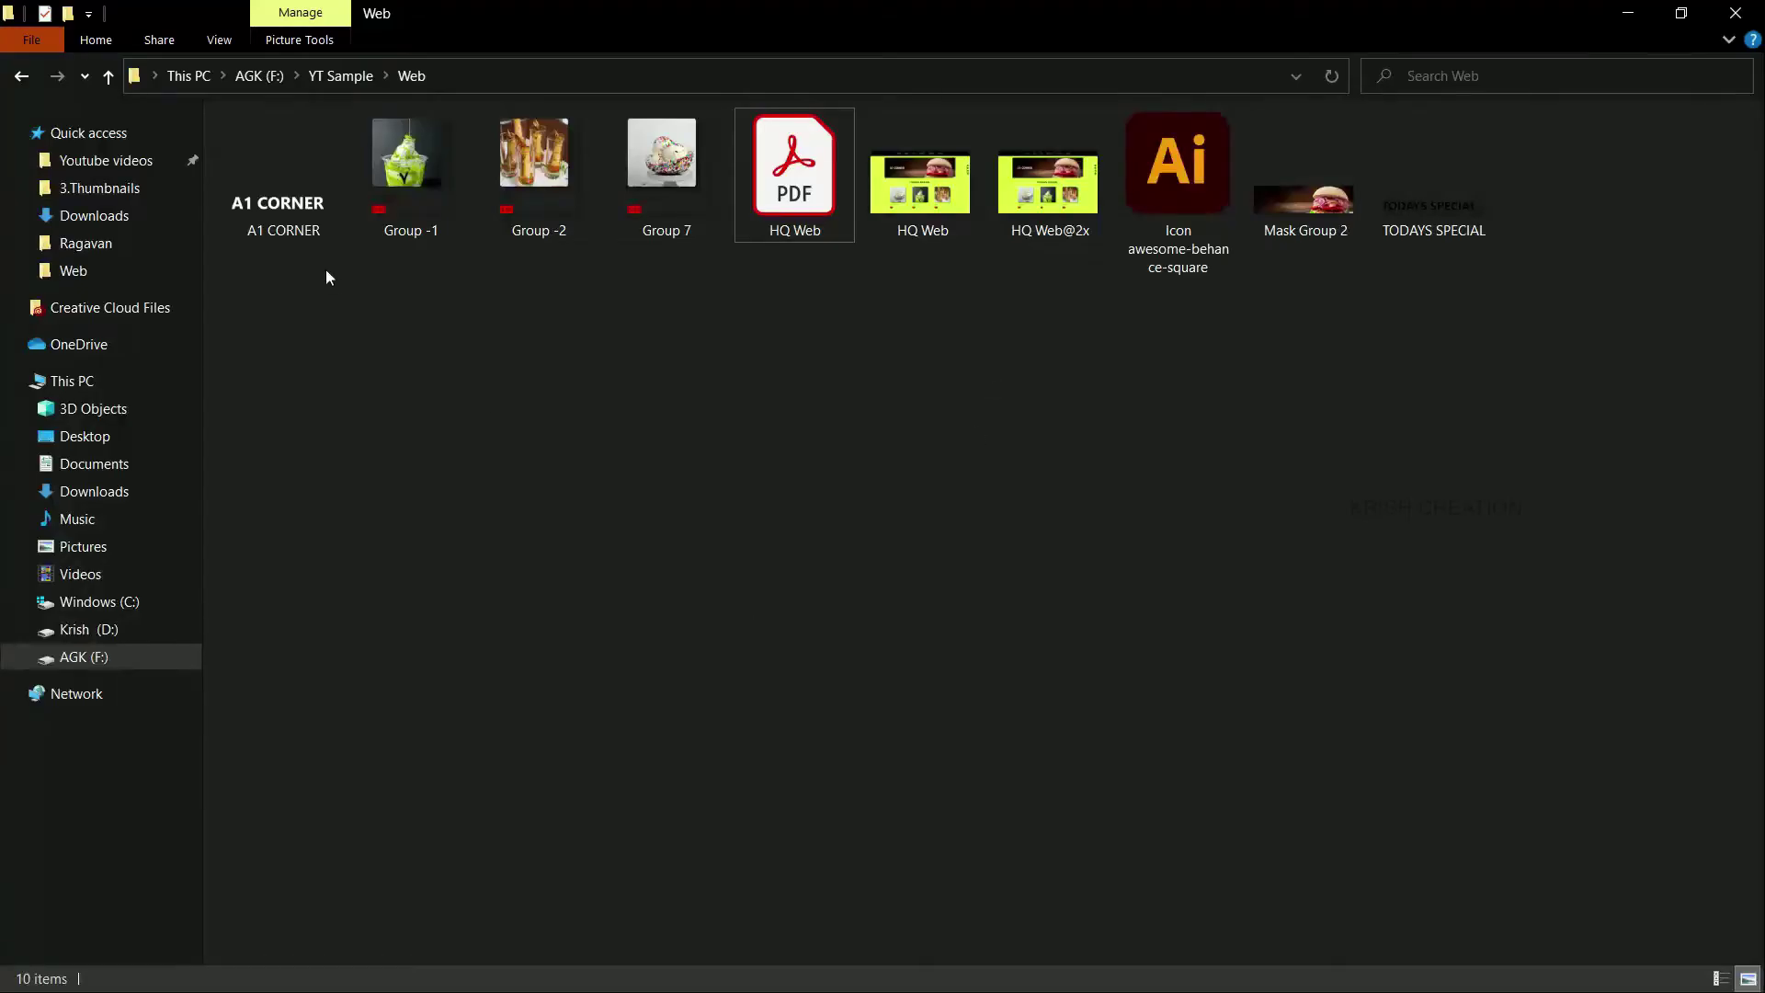
In the Web folder, open the A1 CORNER image, review the exported PNGs through TODAYS SPECIAL, and close the photo viewer.
{"action": "left_click", "coordinate": [286, 198]}
{"action": "double_click", "coordinate": [287, 198]}
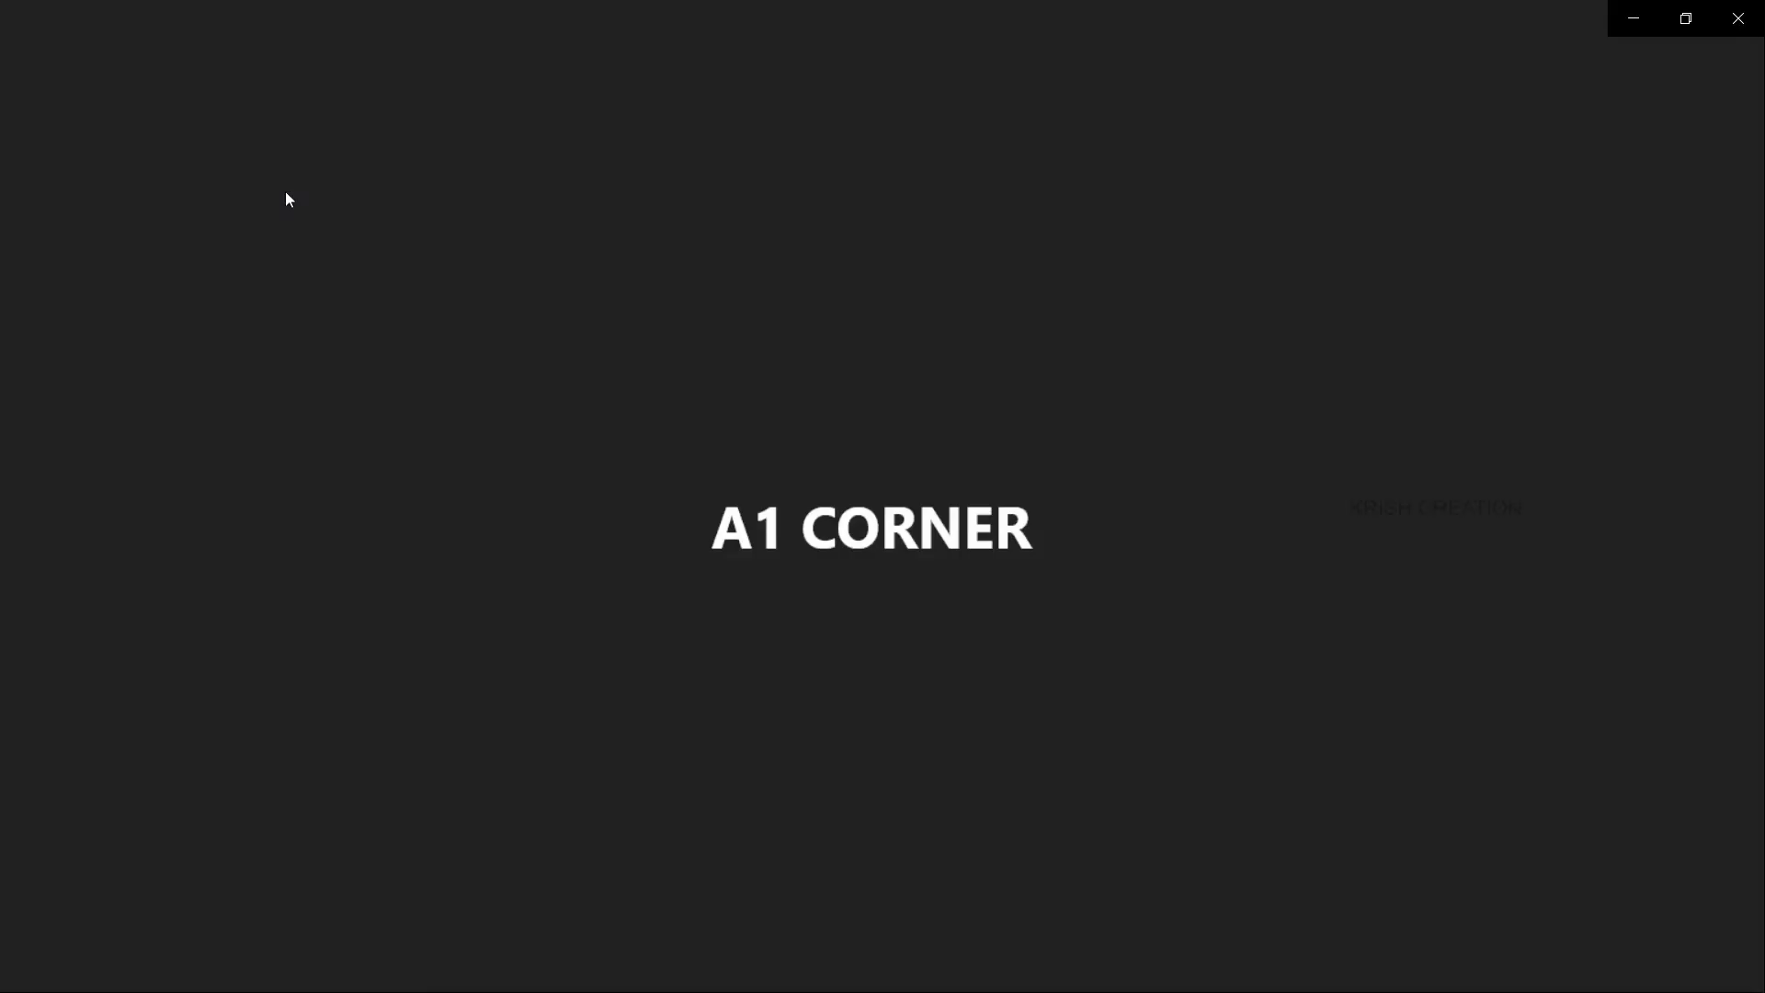
{"action": "key", "text": "Right"}
{"action": "key", "text": "Right"}
{"action": "key", "text": "Right"}
{"action": "key", "text": "Right"}
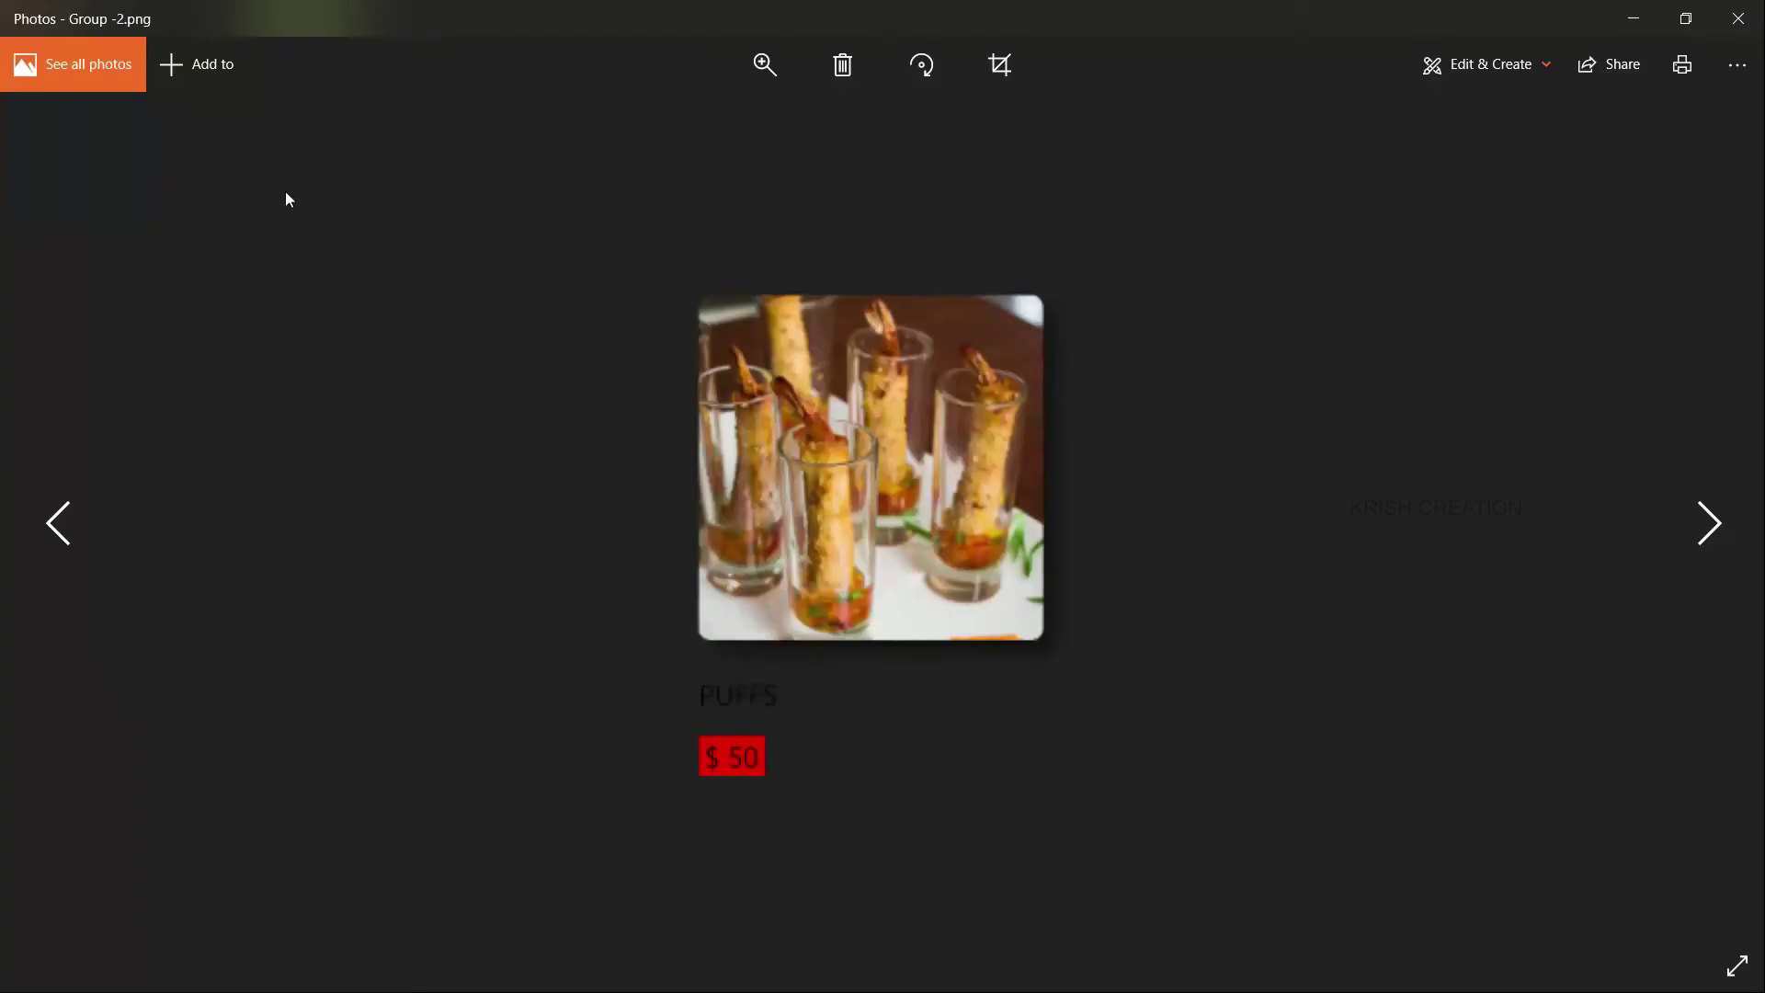
{"action": "key", "text": "Right"}
{"action": "key", "text": "Right"}
{"action": "key", "text": "Right"}
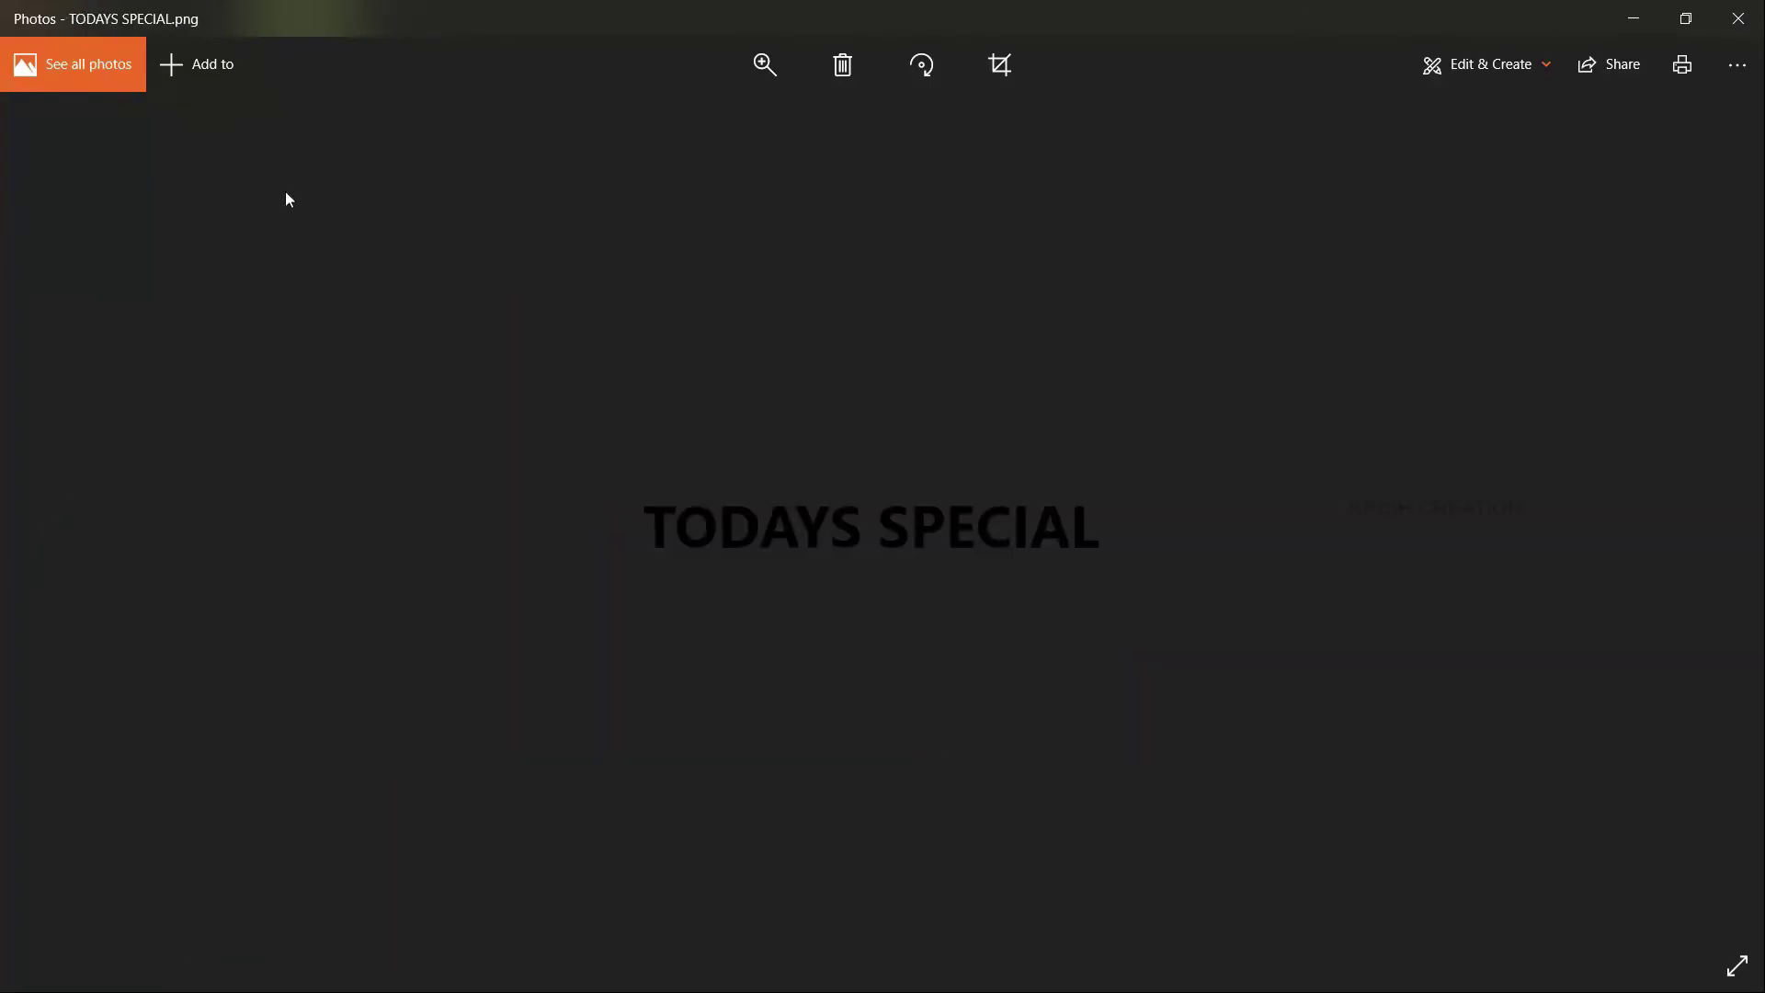
{"action": "left_click", "coordinate": [1736, 26]}
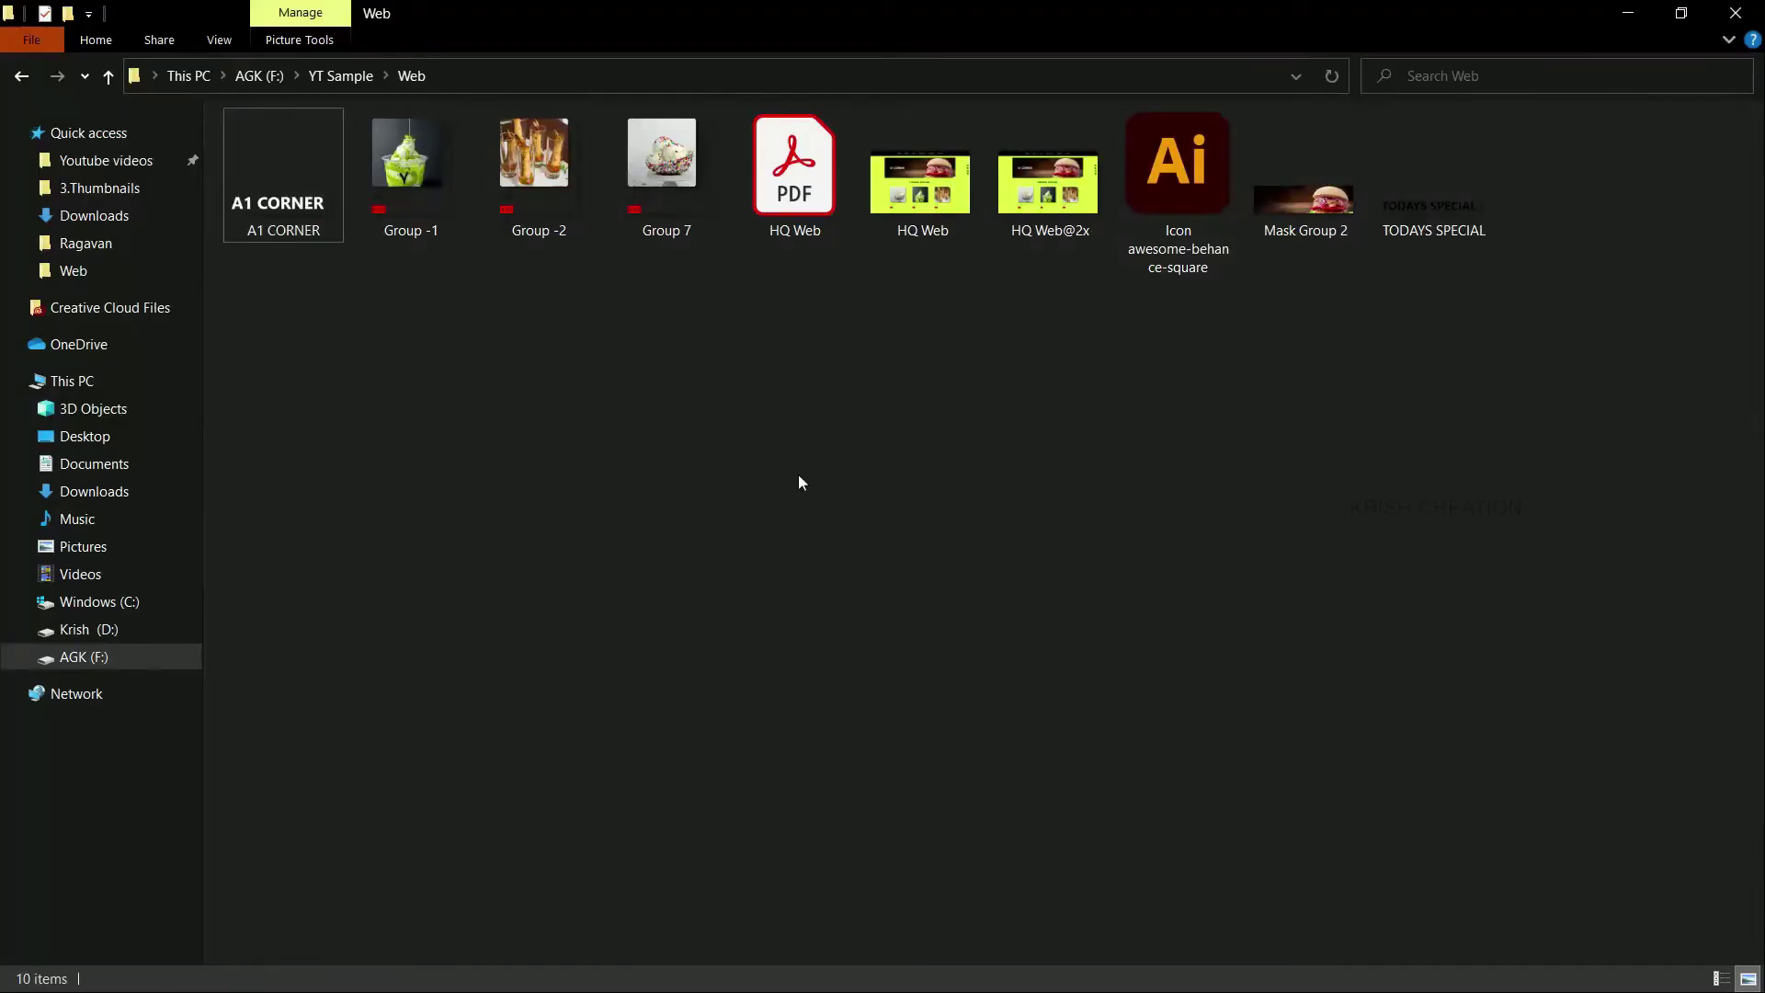
Return to Adobe XD, deselect the HQ Web elements and look over the HQ Web and HQ MOBILE artboards.
{"action": "key", "text": "alt+Tab"}
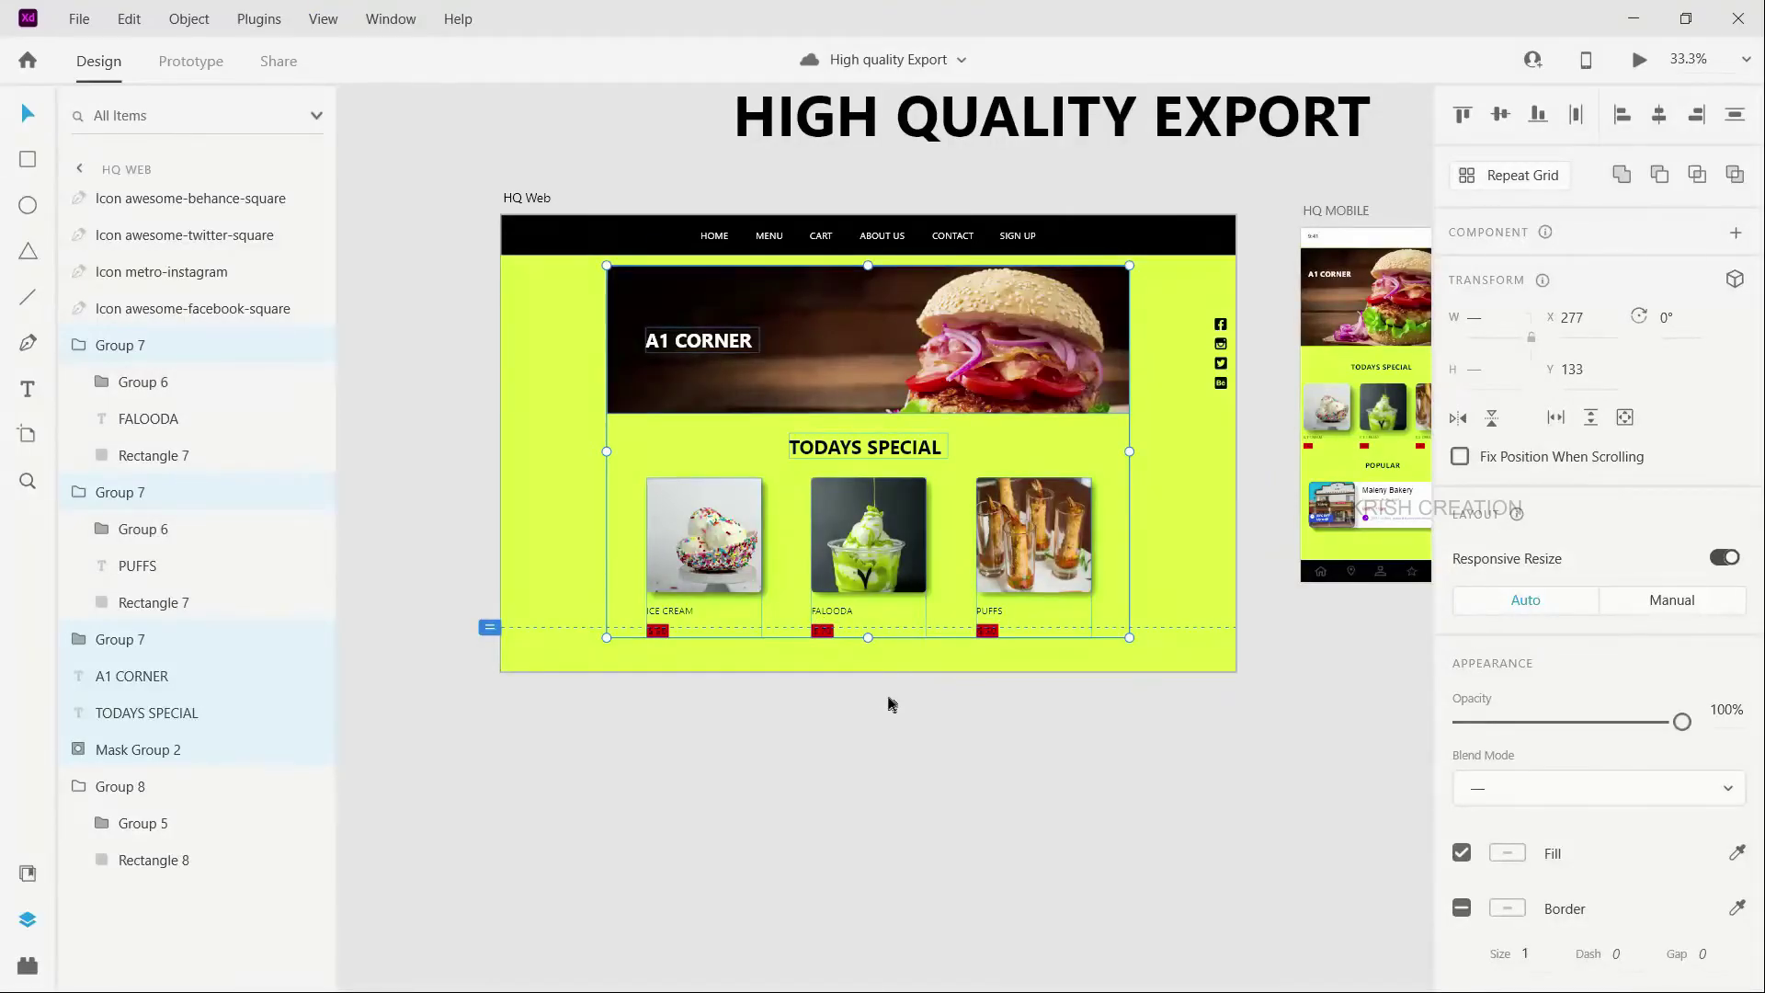
{"action": "left_click", "coordinate": [888, 704]}
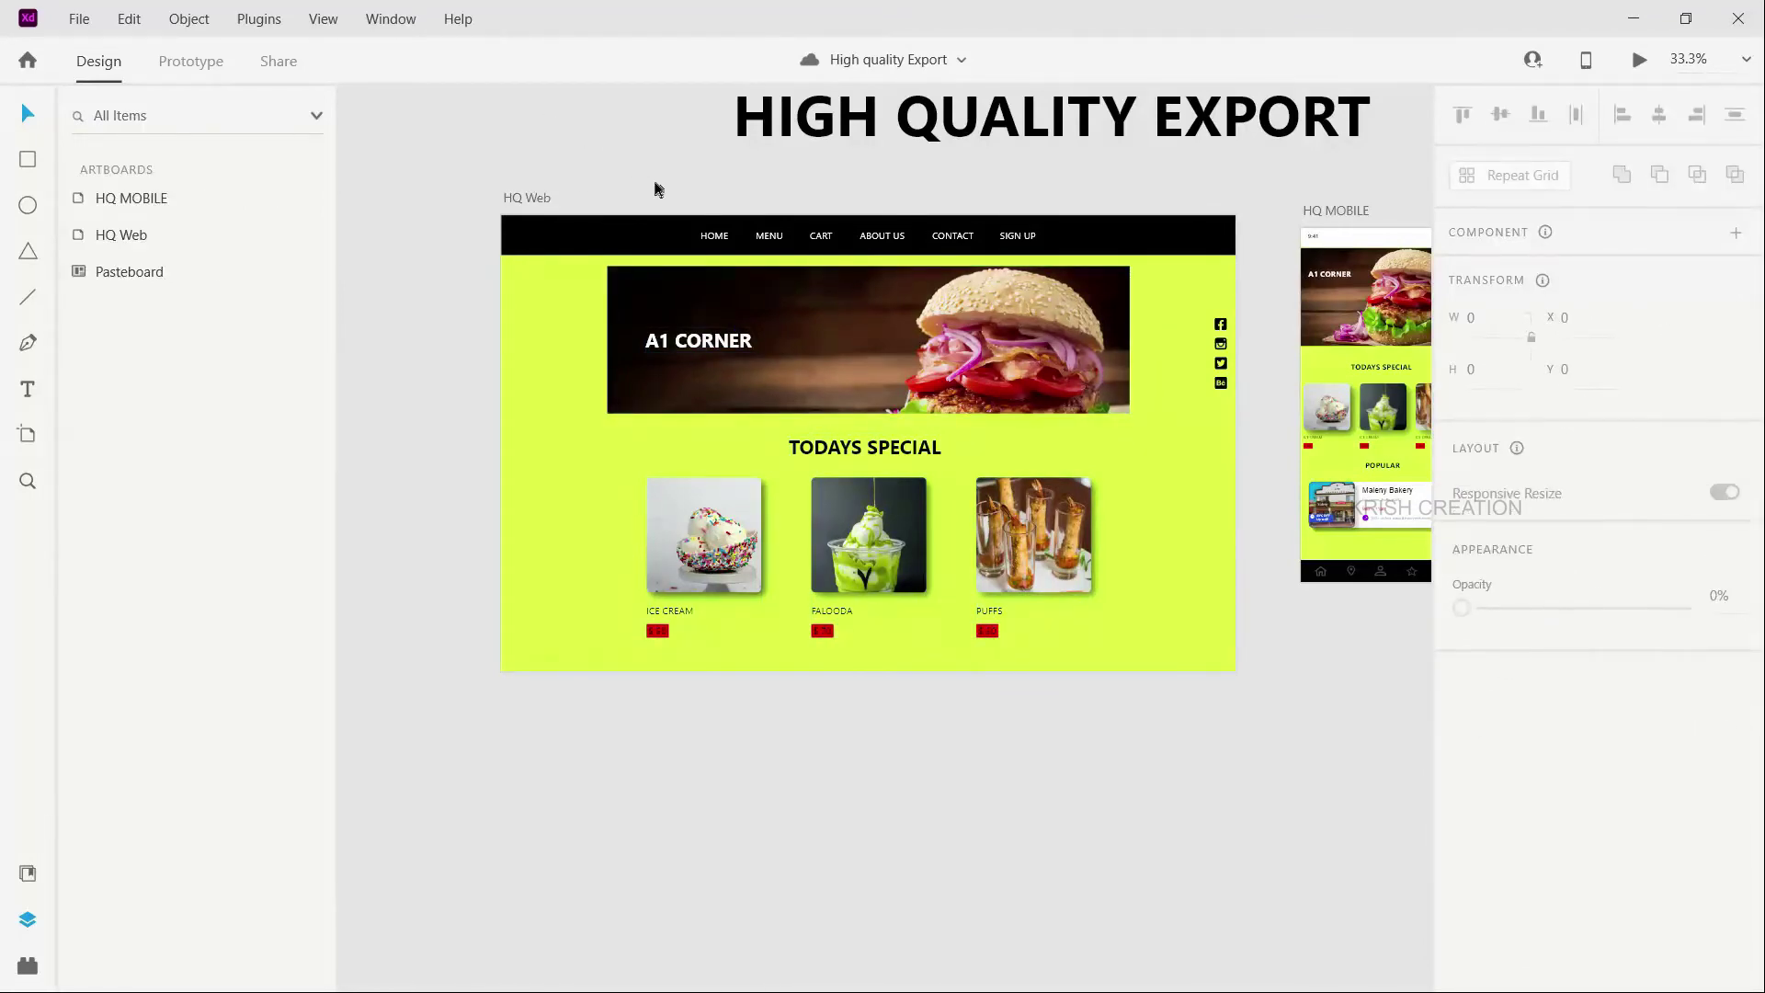
{"action": "scroll", "coordinate": [655, 189], "scroll_direction": "right", "scroll_amount": 2}
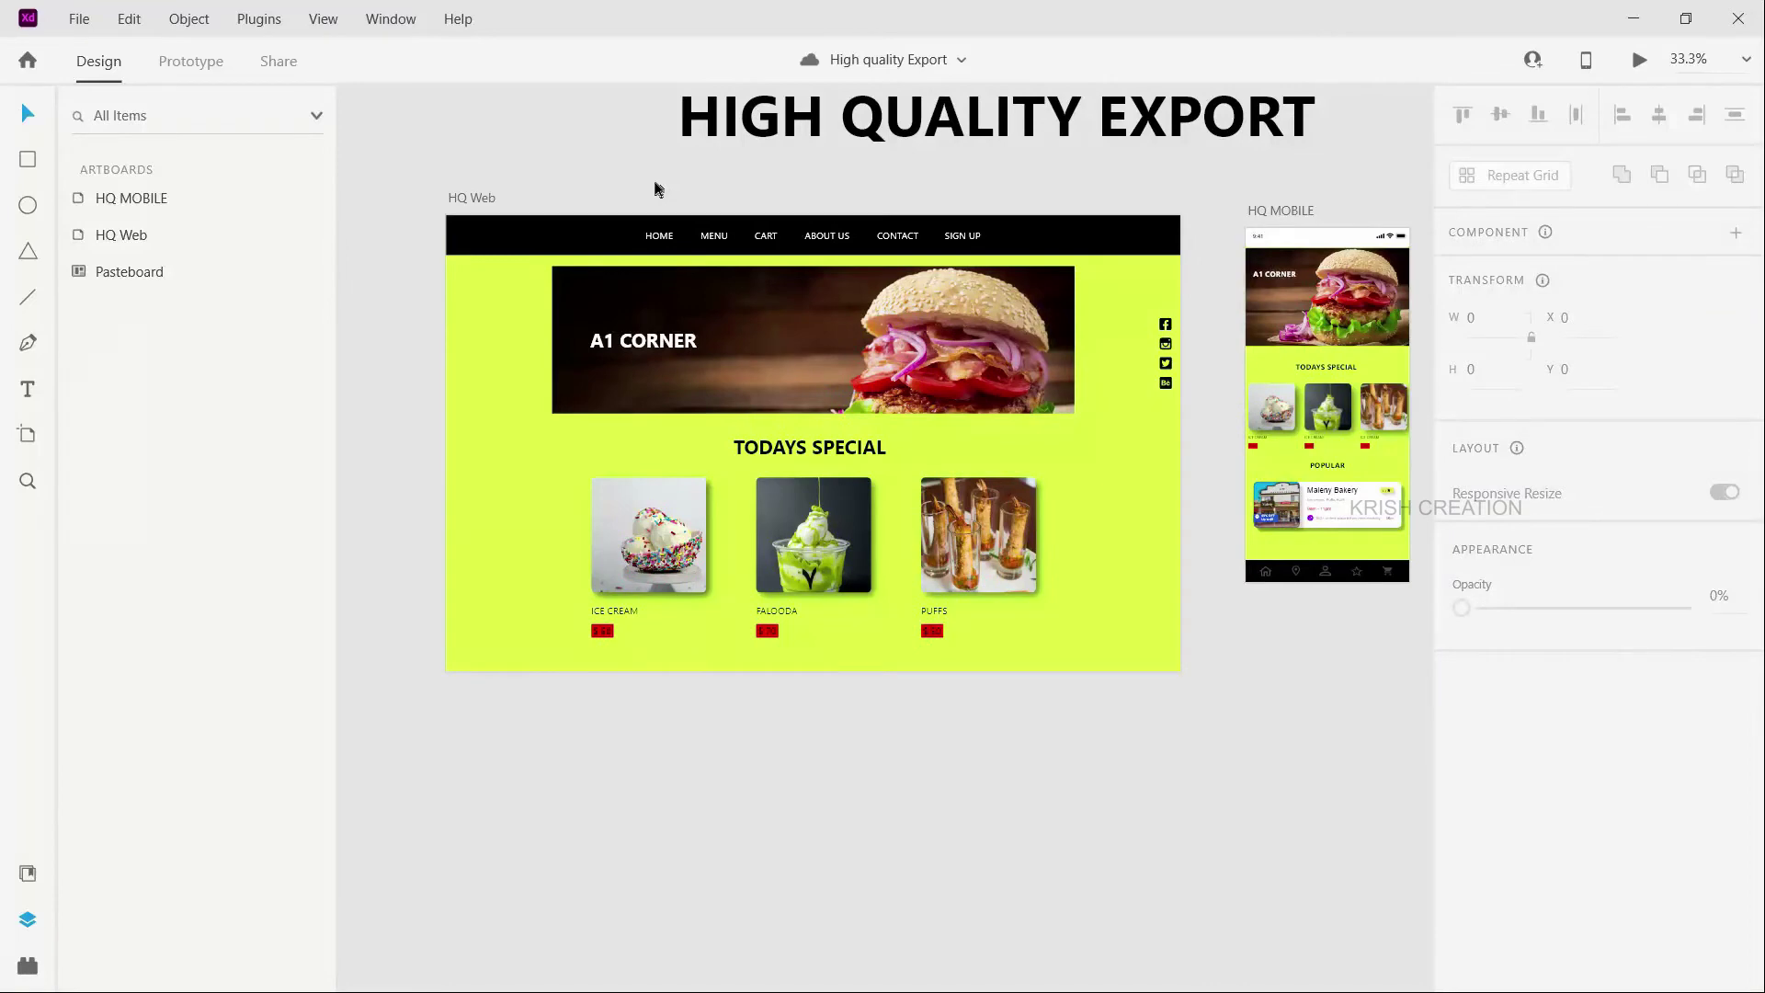
{"action": "scroll", "coordinate": [655, 189], "scroll_direction": "down", "scroll_amount": 1}
{"action": "scroll", "coordinate": [768, 198], "scroll_direction": "down", "scroll_amount": 2}
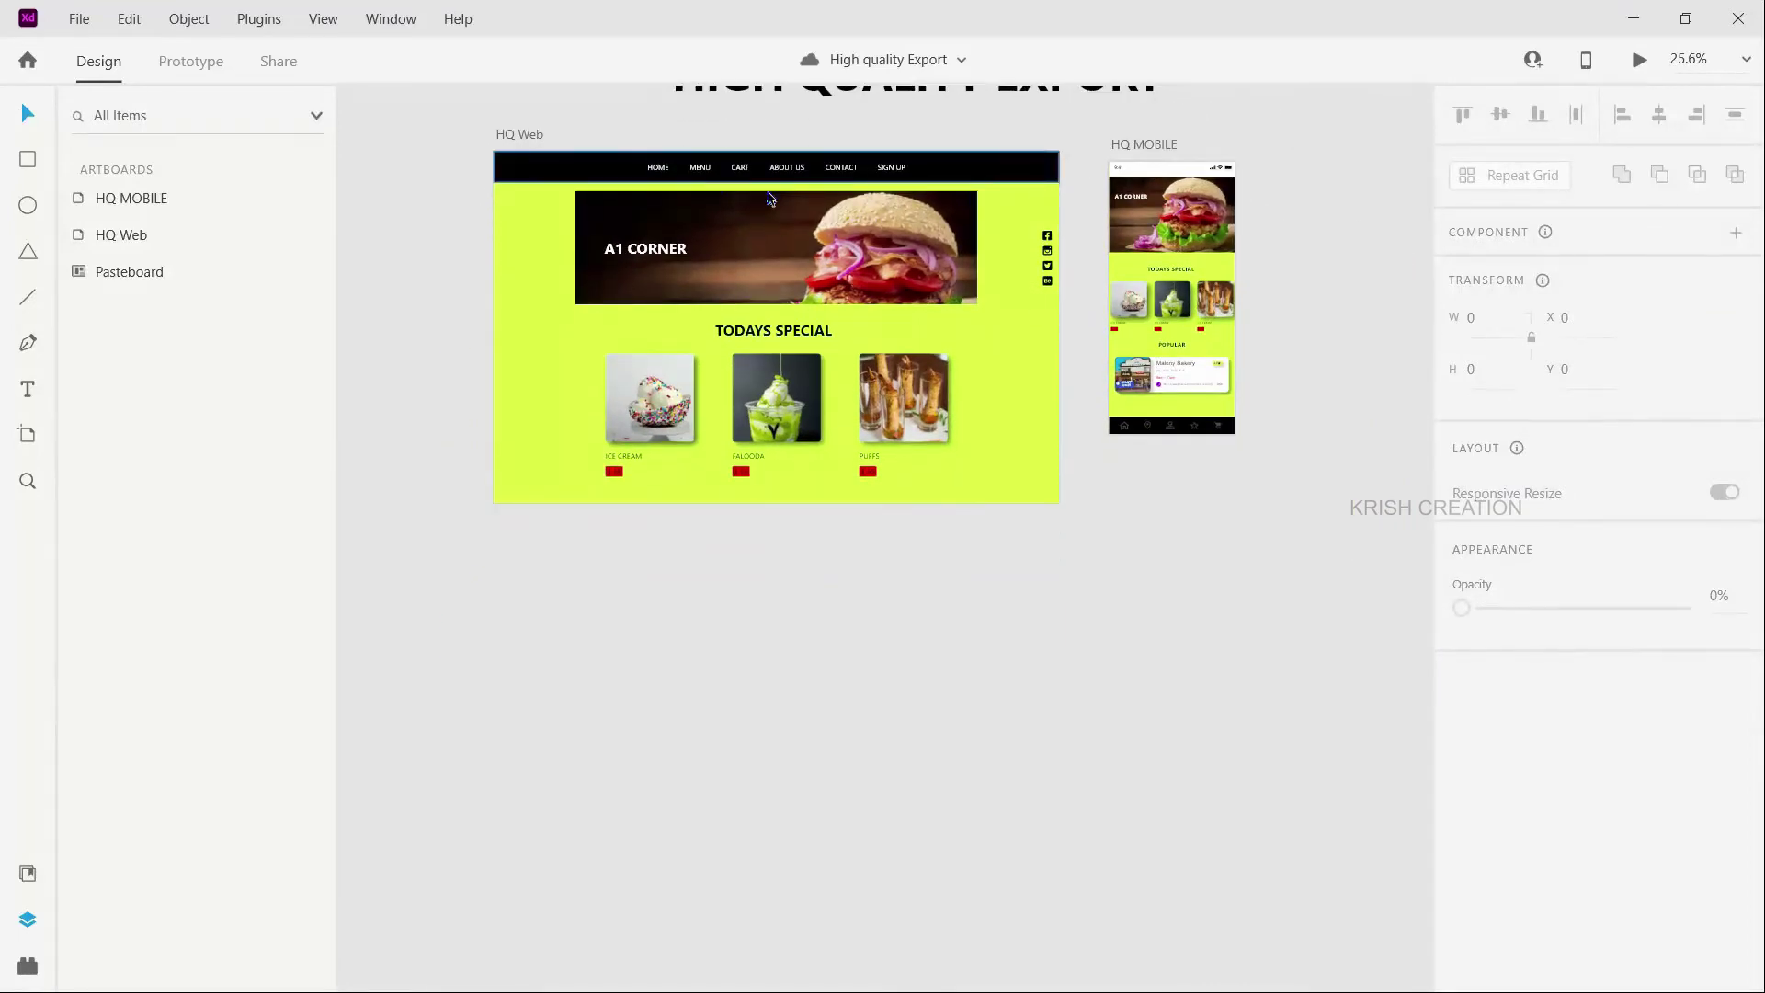
{"action": "scroll", "coordinate": [769, 193], "scroll_direction": "up", "scroll_amount": 2}
{"action": "scroll", "coordinate": [932, 210], "scroll_direction": "down", "scroll_amount": 2}
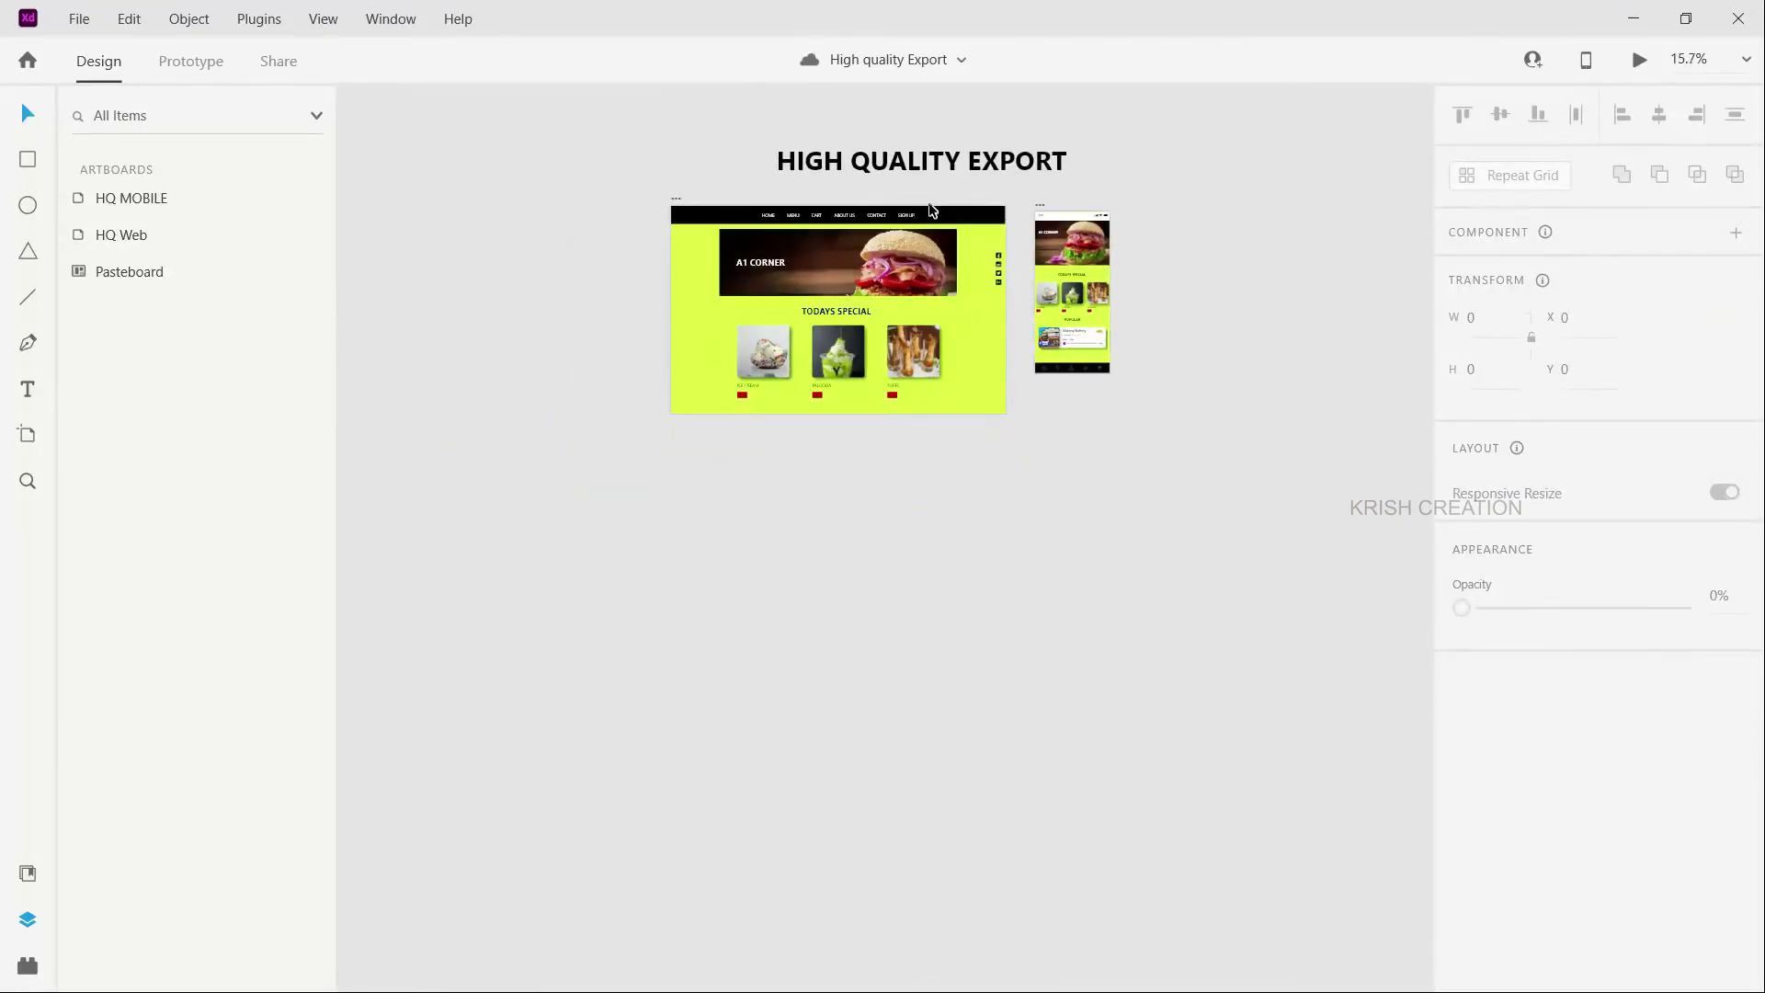
{"action": "scroll", "coordinate": [931, 210], "scroll_direction": "up", "scroll_amount": 2}
Export the HQ MOBILE artboard as PNG for iOS, designed at 1x, to F:\YT Sample\Web.
{"action": "left_click", "coordinate": [1142, 199]}
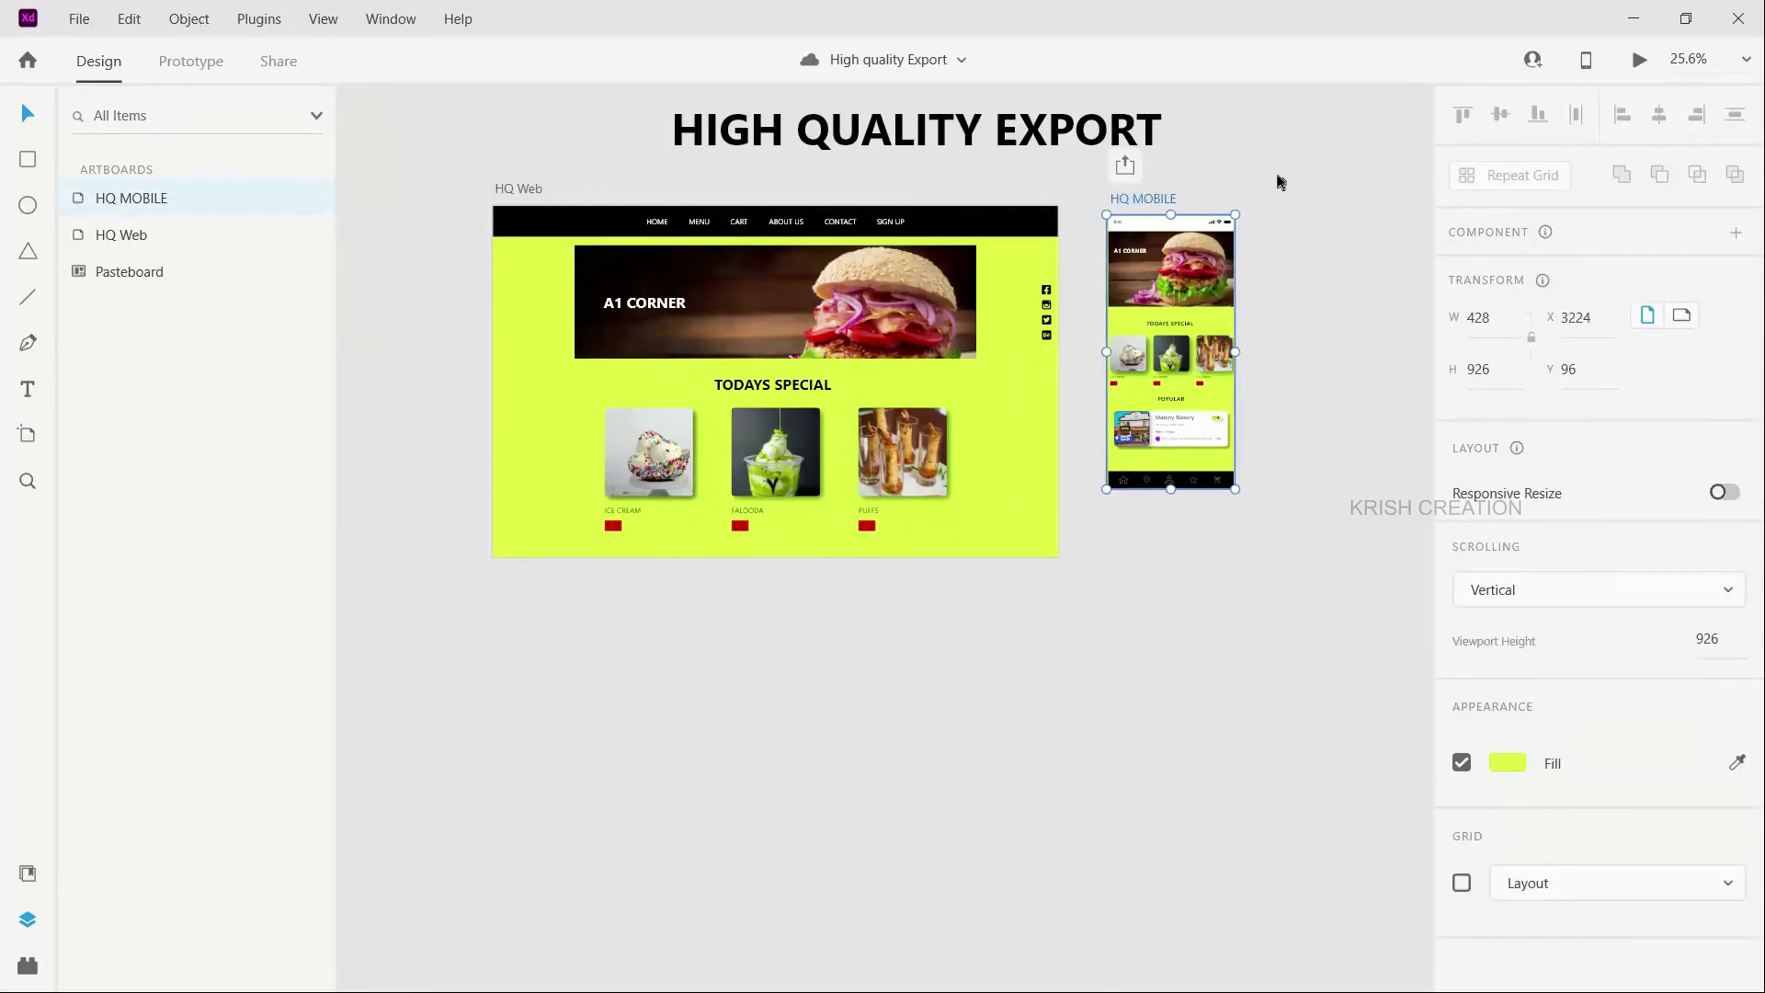
{"action": "left_click", "coordinate": [79, 20]}
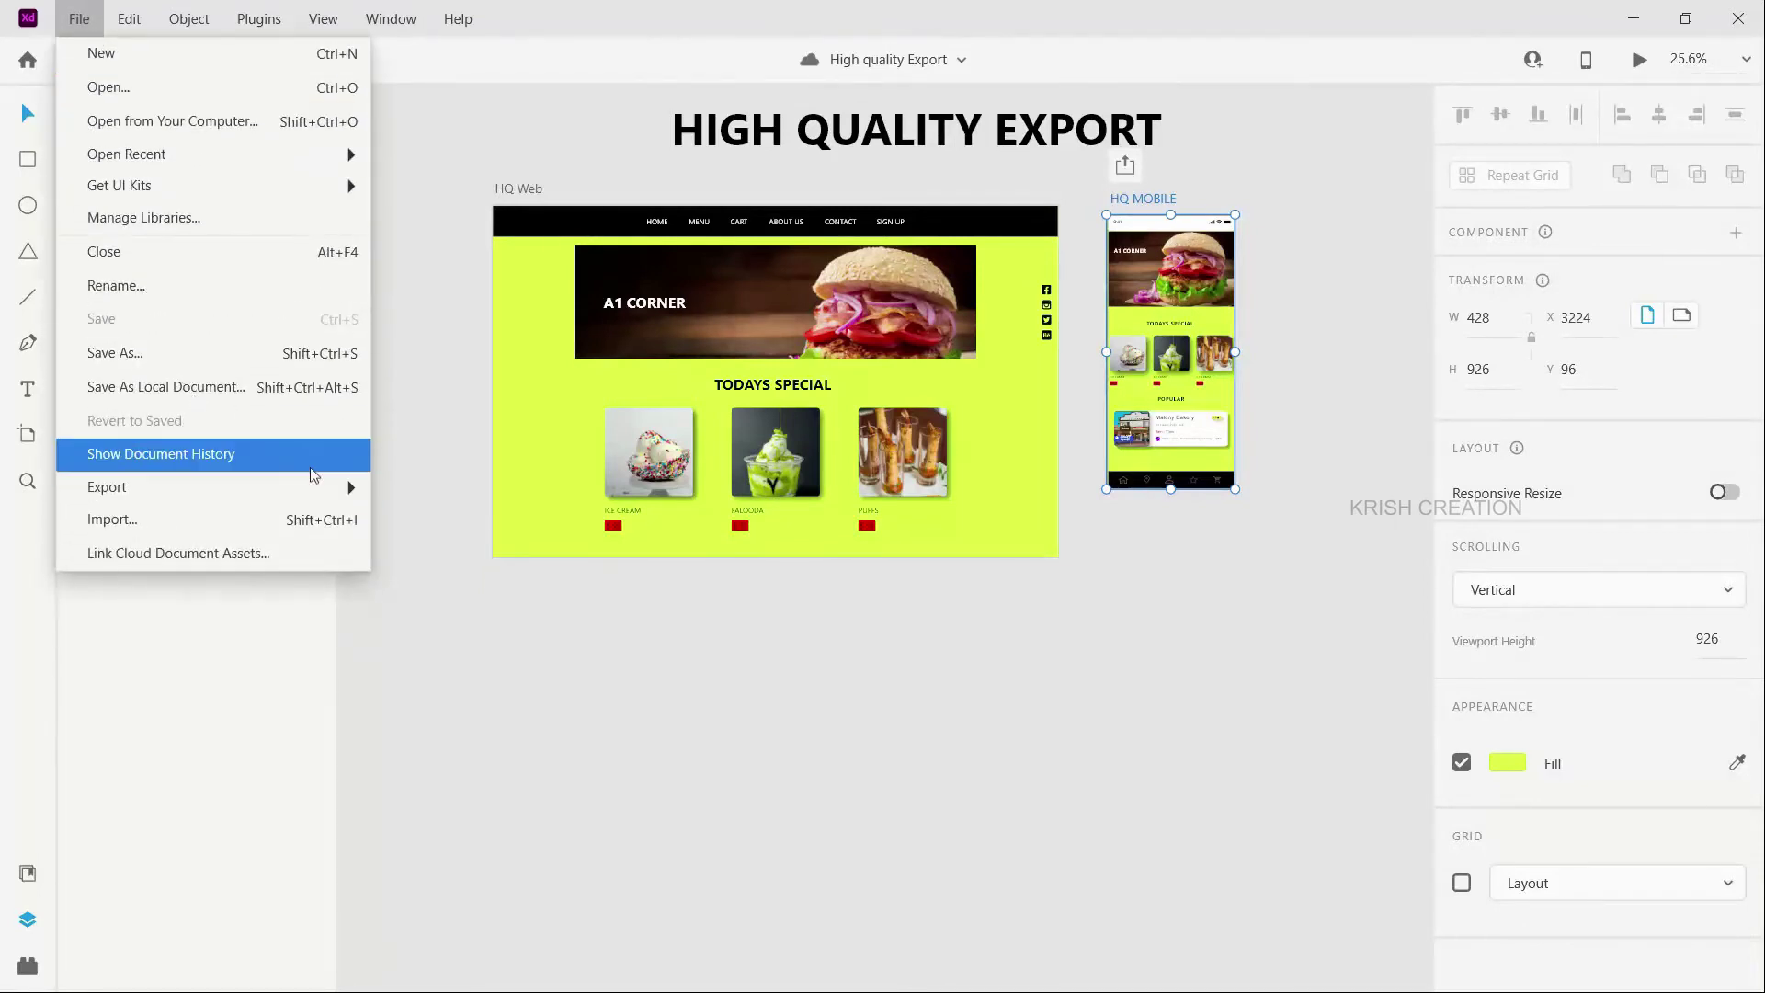
{"action": "mouse_move", "coordinate": [338, 492]}
{"action": "left_click", "coordinate": [412, 524]}
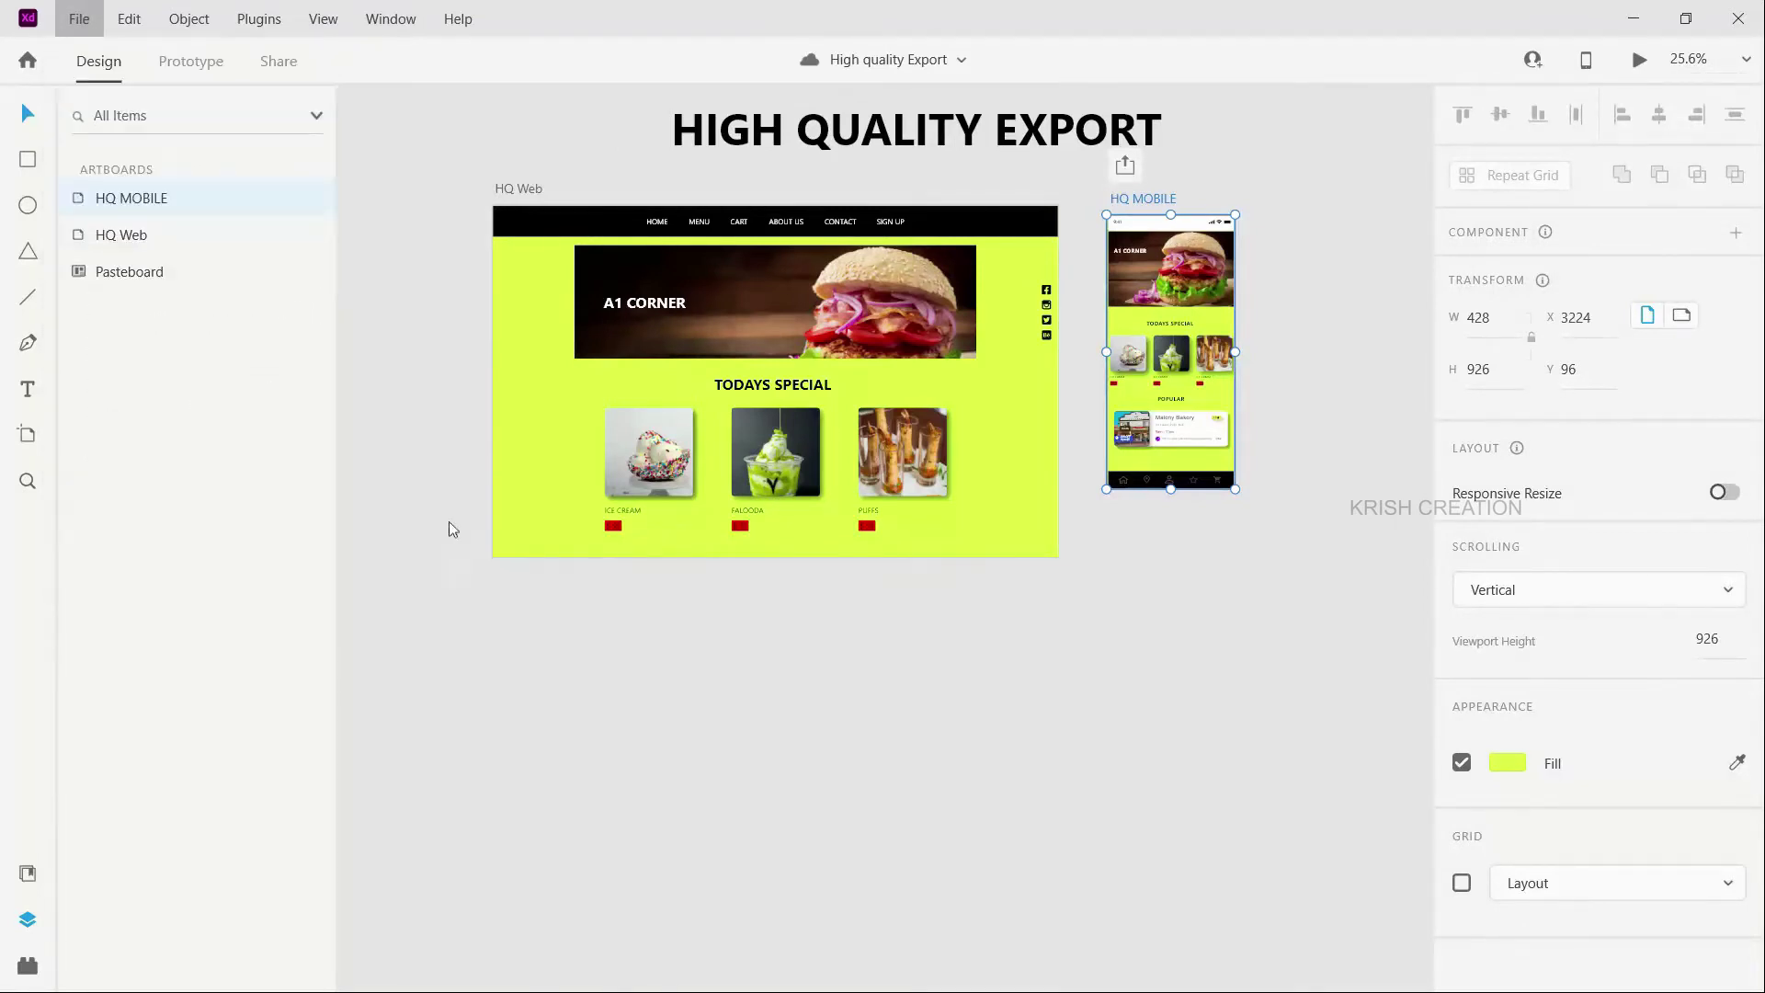
{"action": "left_click", "coordinate": [774, 454]}
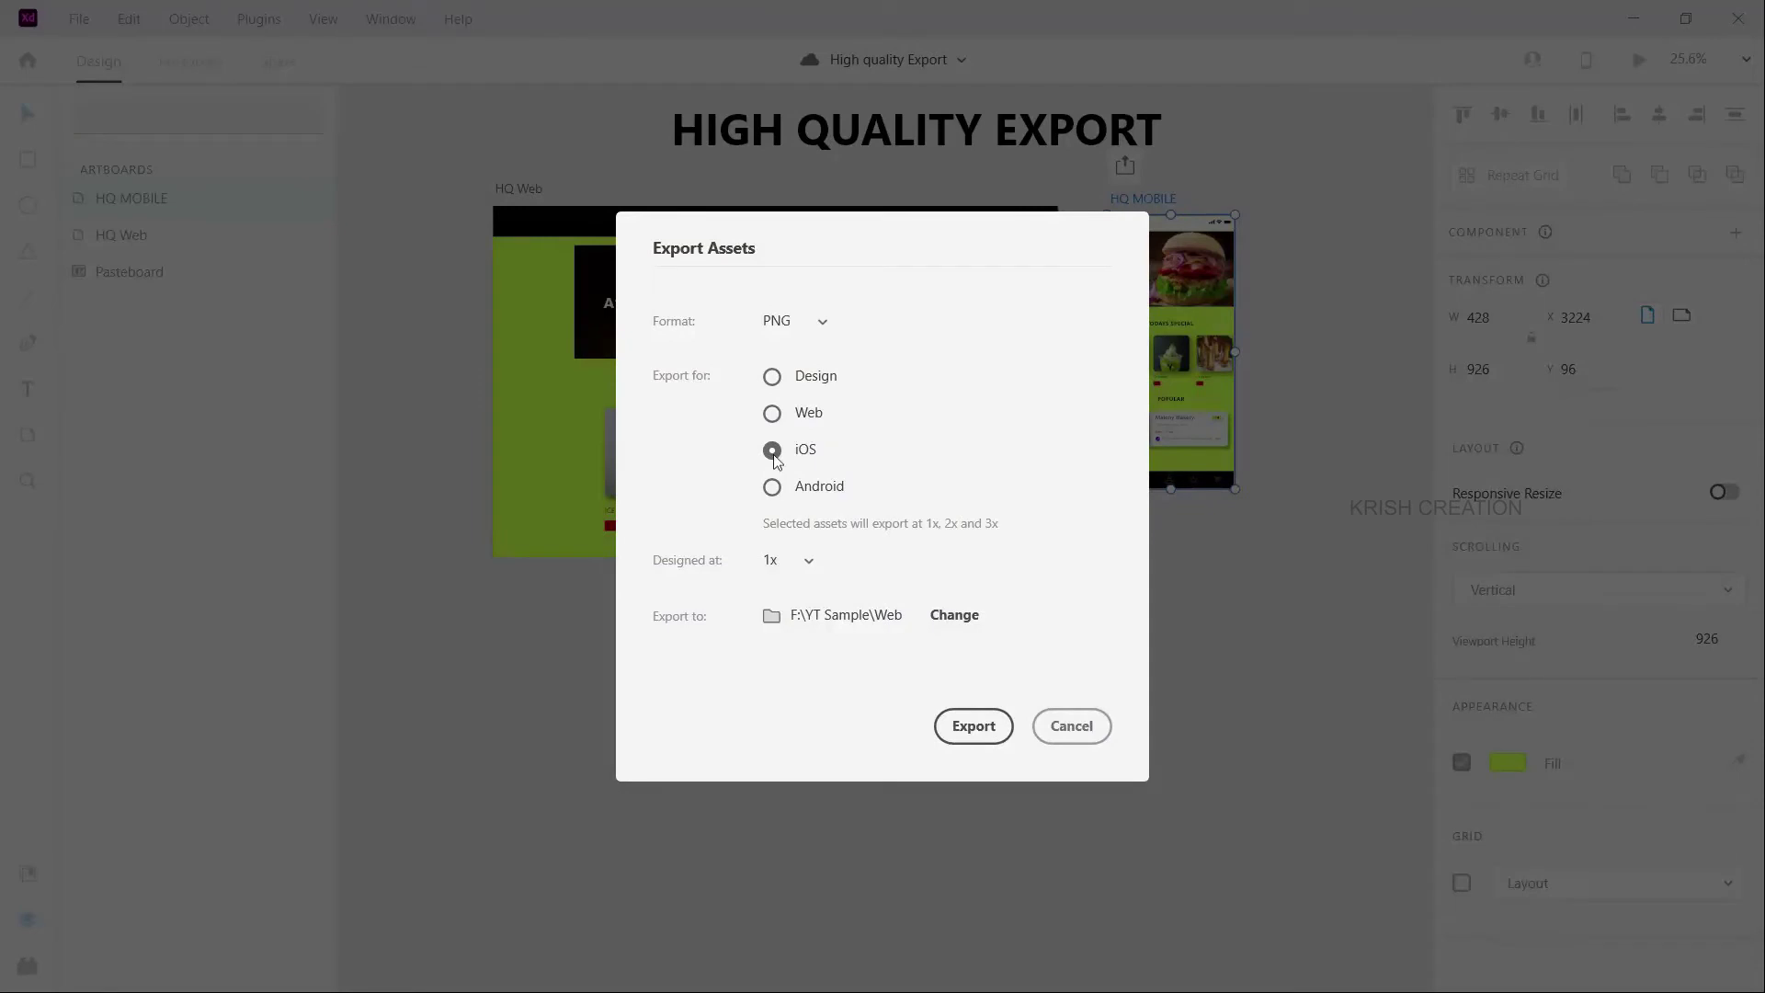
{"action": "left_click", "coordinate": [805, 563]}
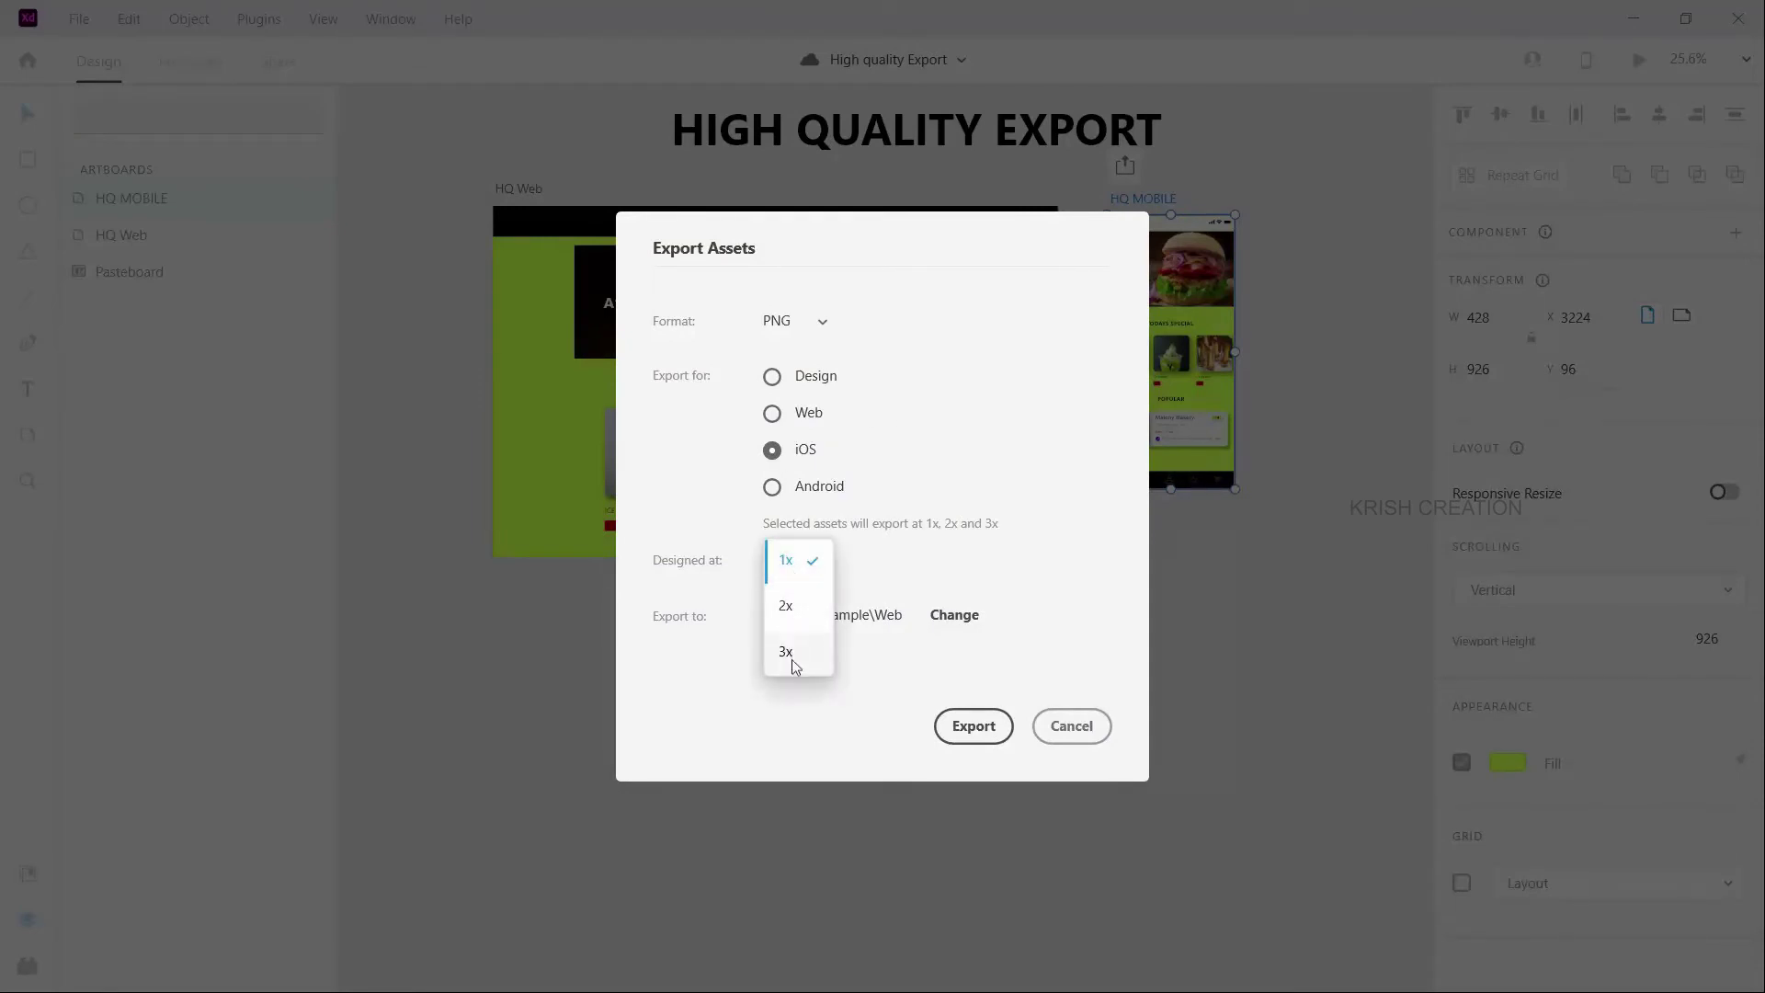
{"action": "left_click", "coordinate": [914, 668]}
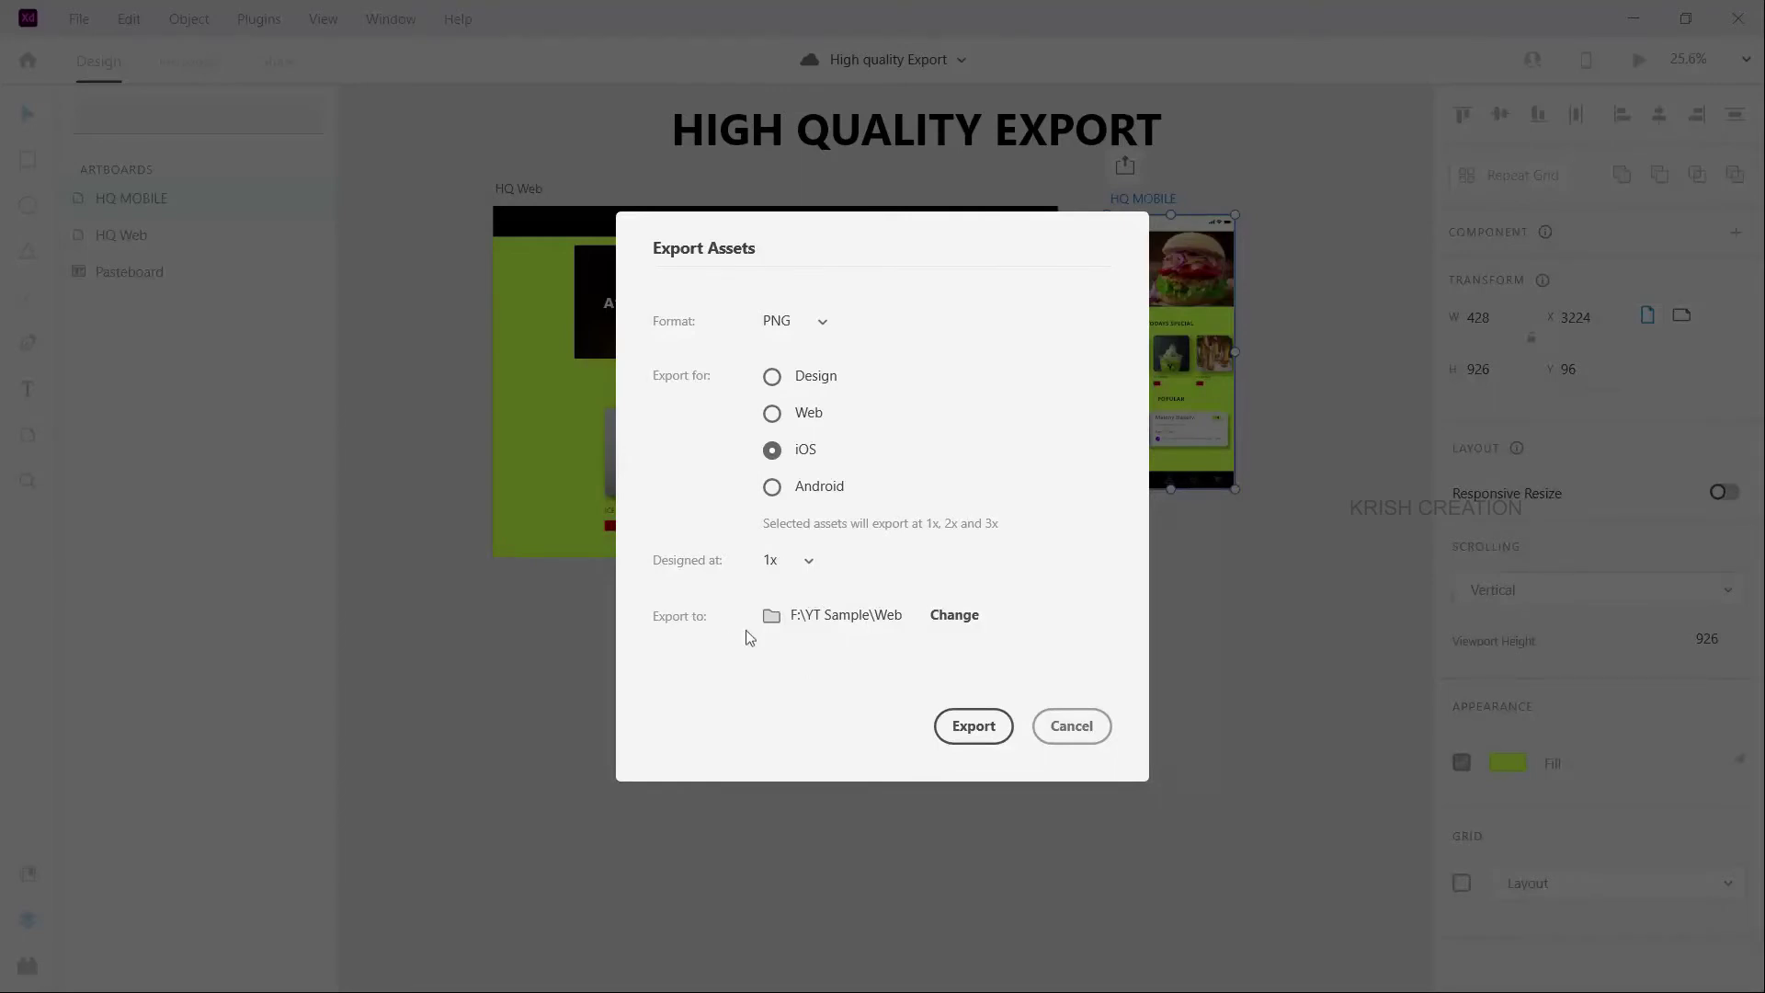
{"action": "left_click", "coordinate": [981, 727]}
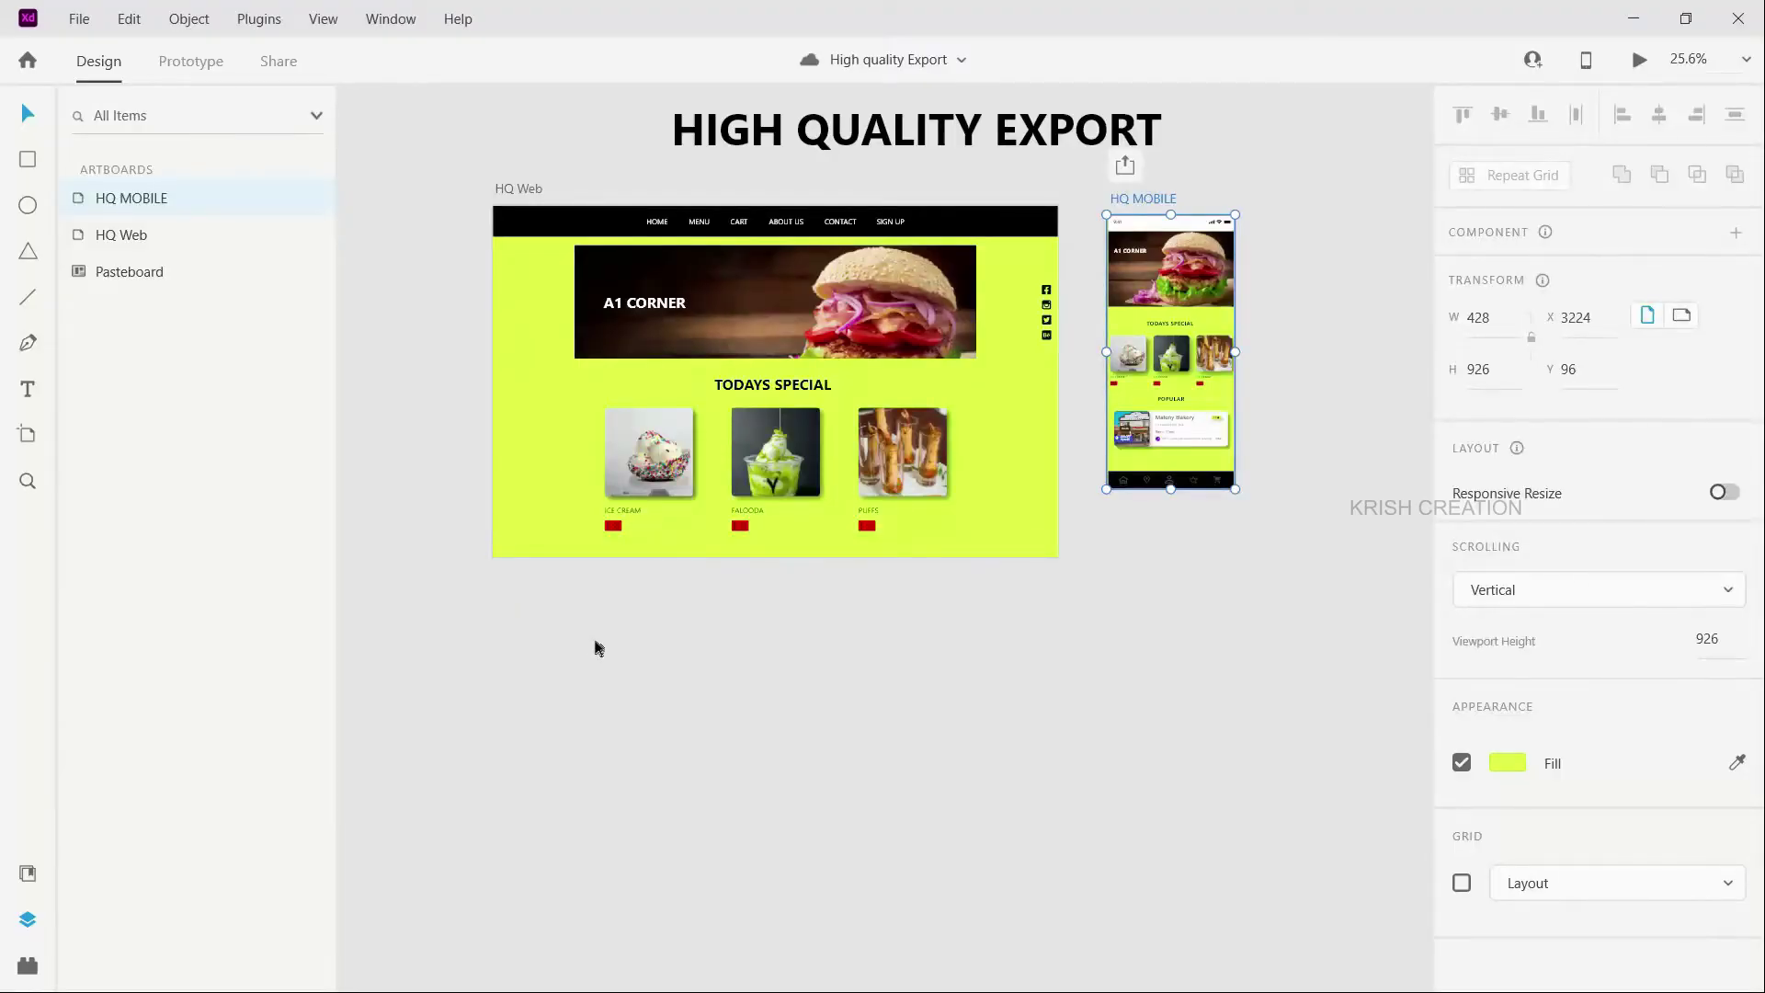
Switch to the Web folder and delete every file except HQ MOBILE, HQ MOBILE@2x and HQ MOBILE@3x.
{"action": "key", "text": "super"}
{"action": "key", "text": "super"}
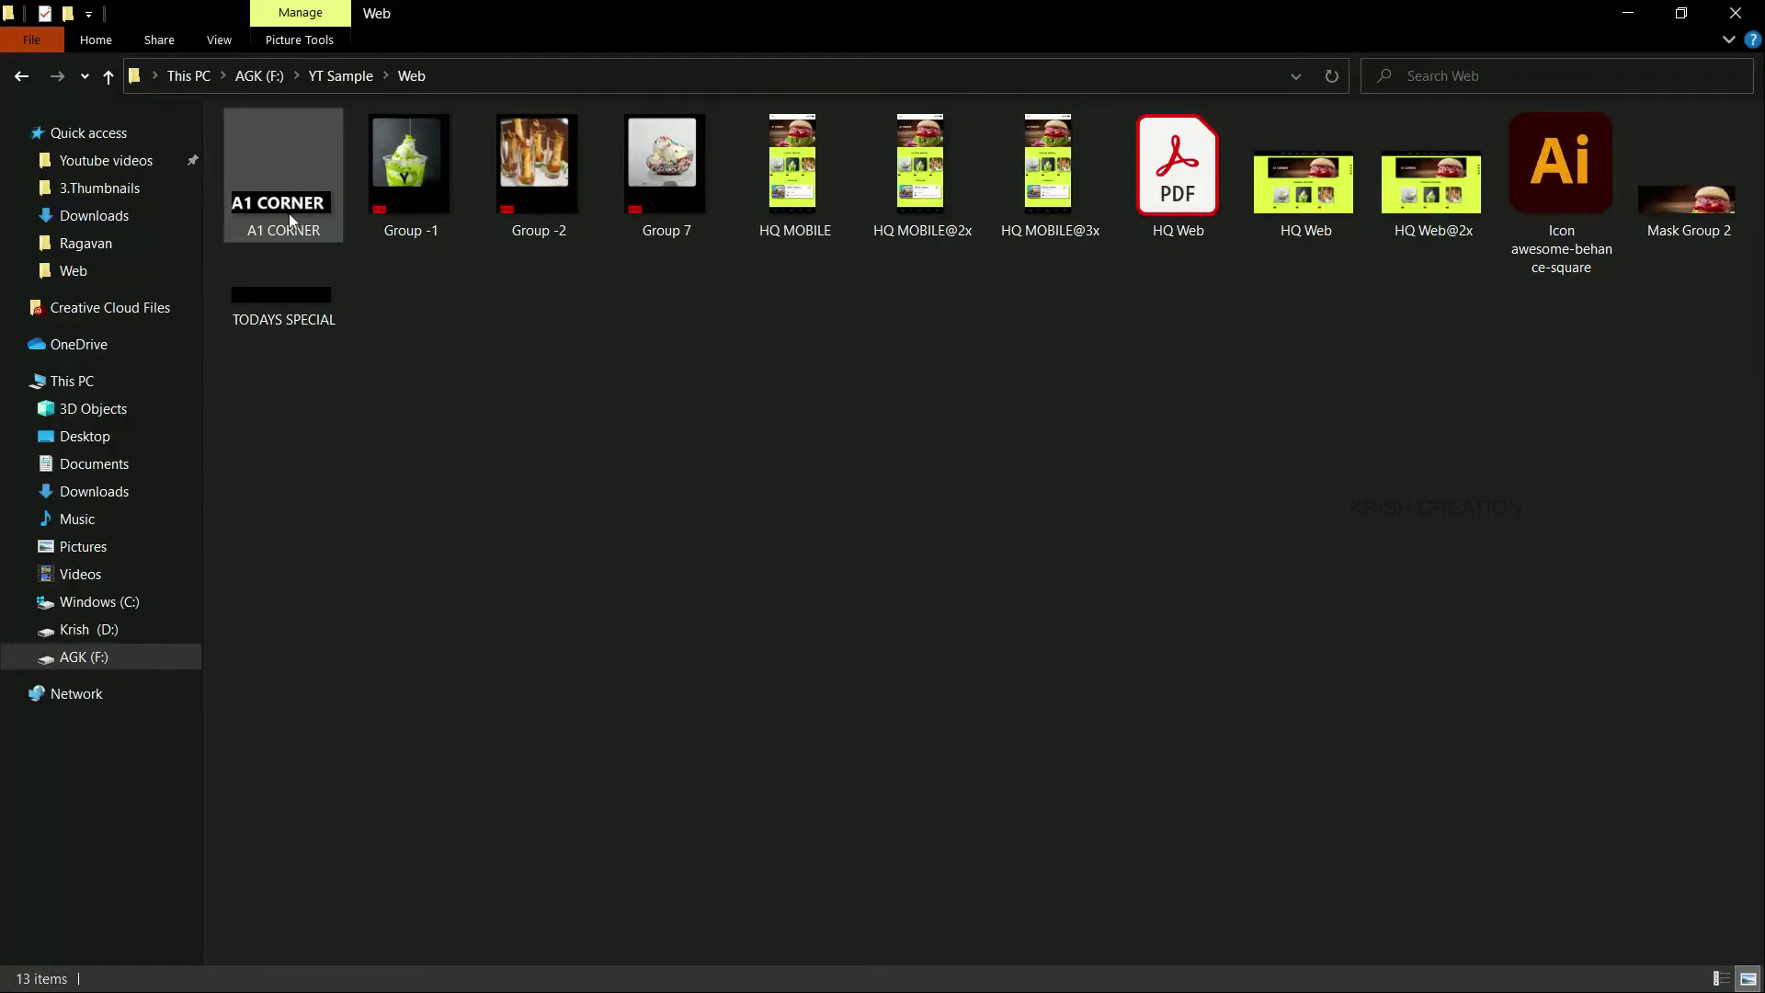
{"action": "key", "text": "ctrl+a"}
{"action": "left_click", "coordinate": [795, 184], "text": "ctrl"}
{"action": "left_click", "coordinate": [864, 206], "text": "ctrl"}
{"action": "left_click", "coordinate": [1079, 201], "text": "ctrl"}
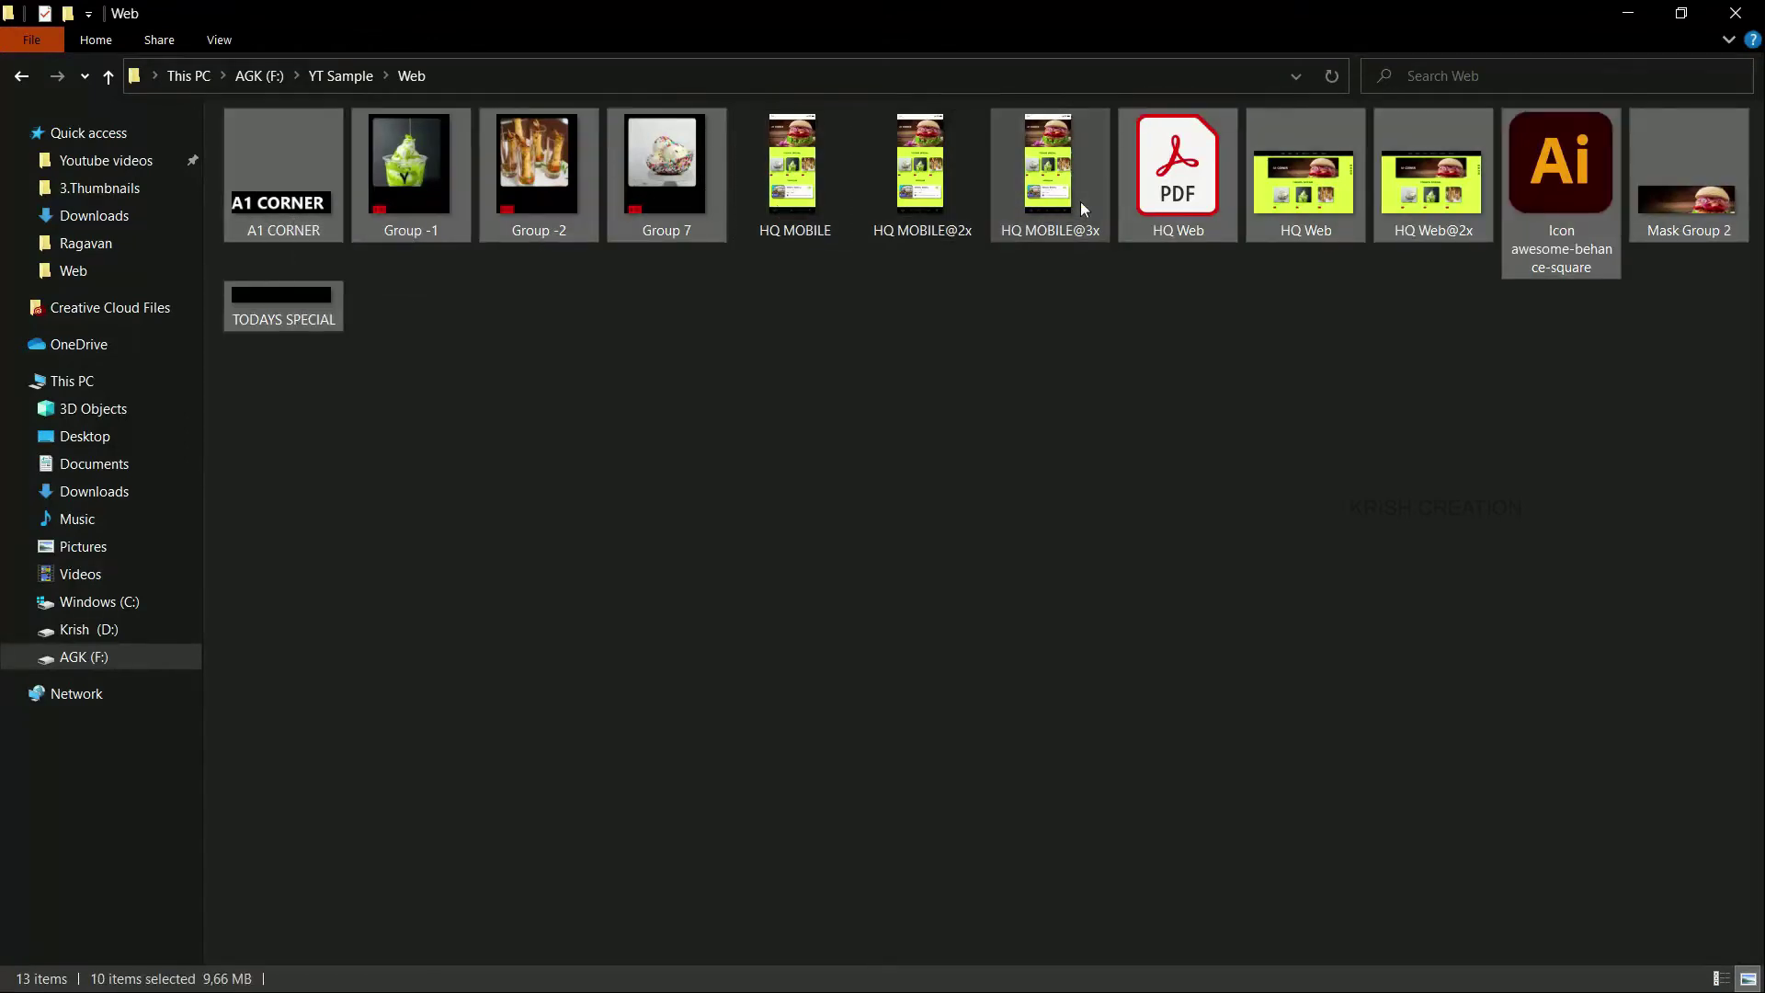
{"action": "key", "text": "Delete"}
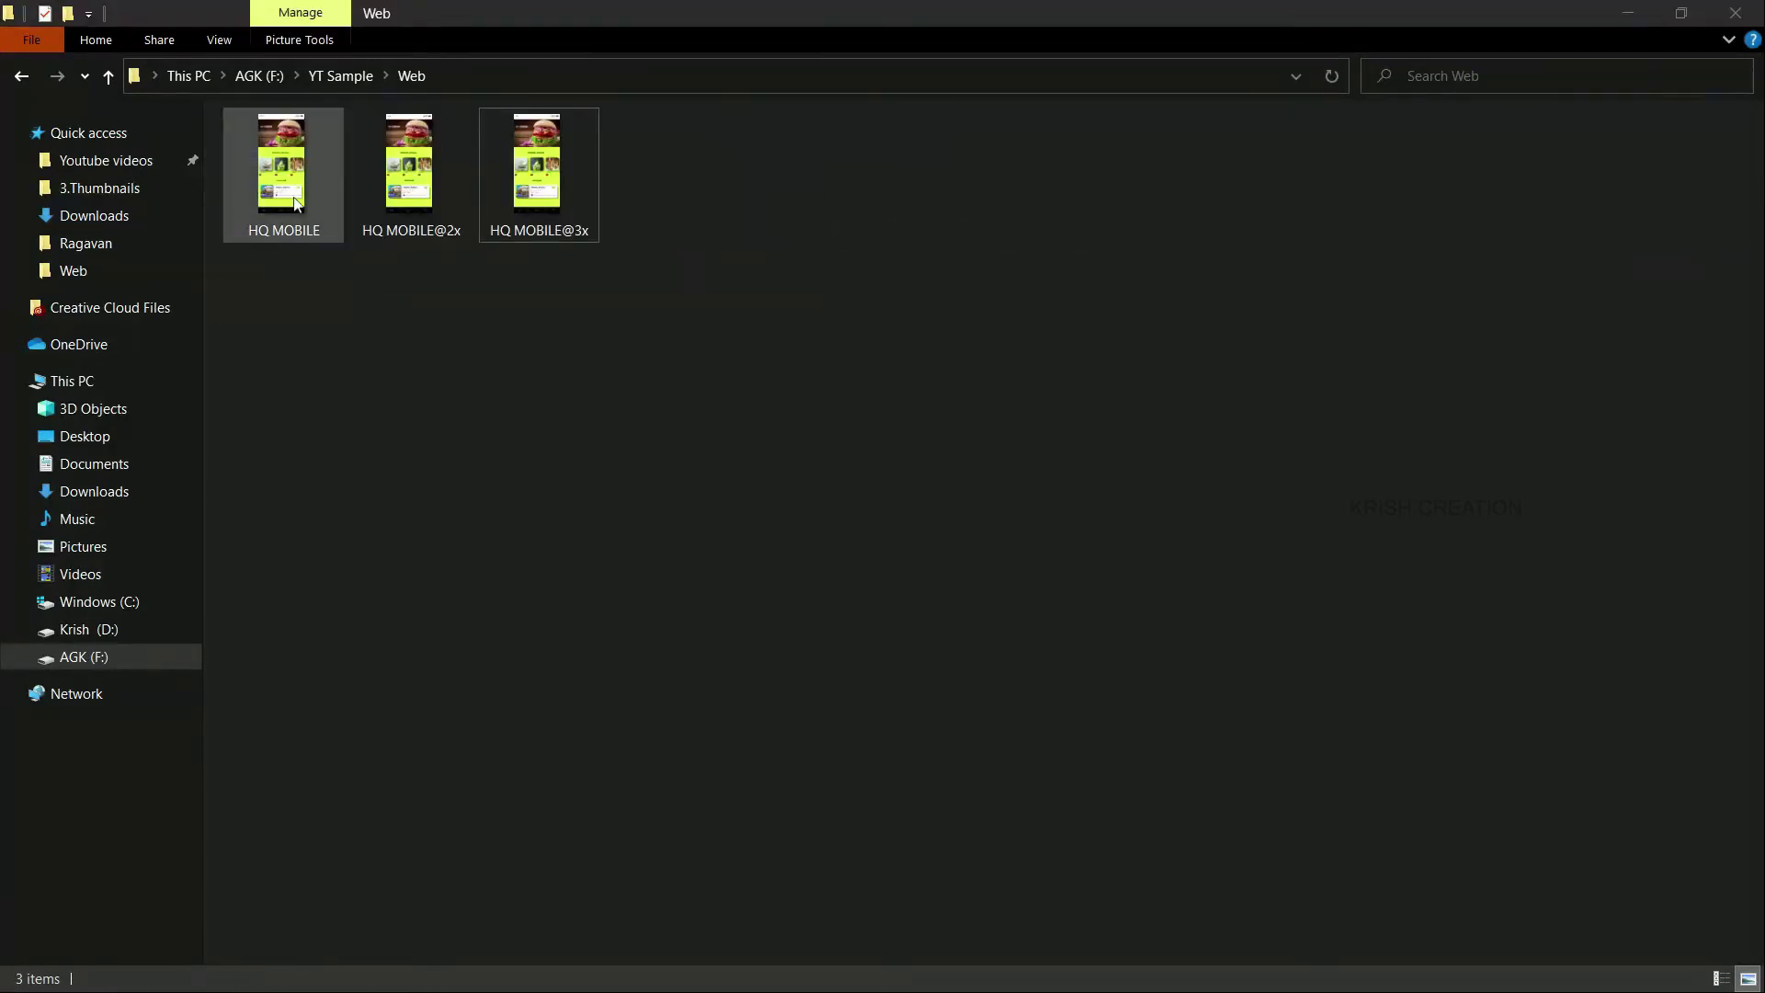
{"action": "double_click", "coordinate": [296, 204]}
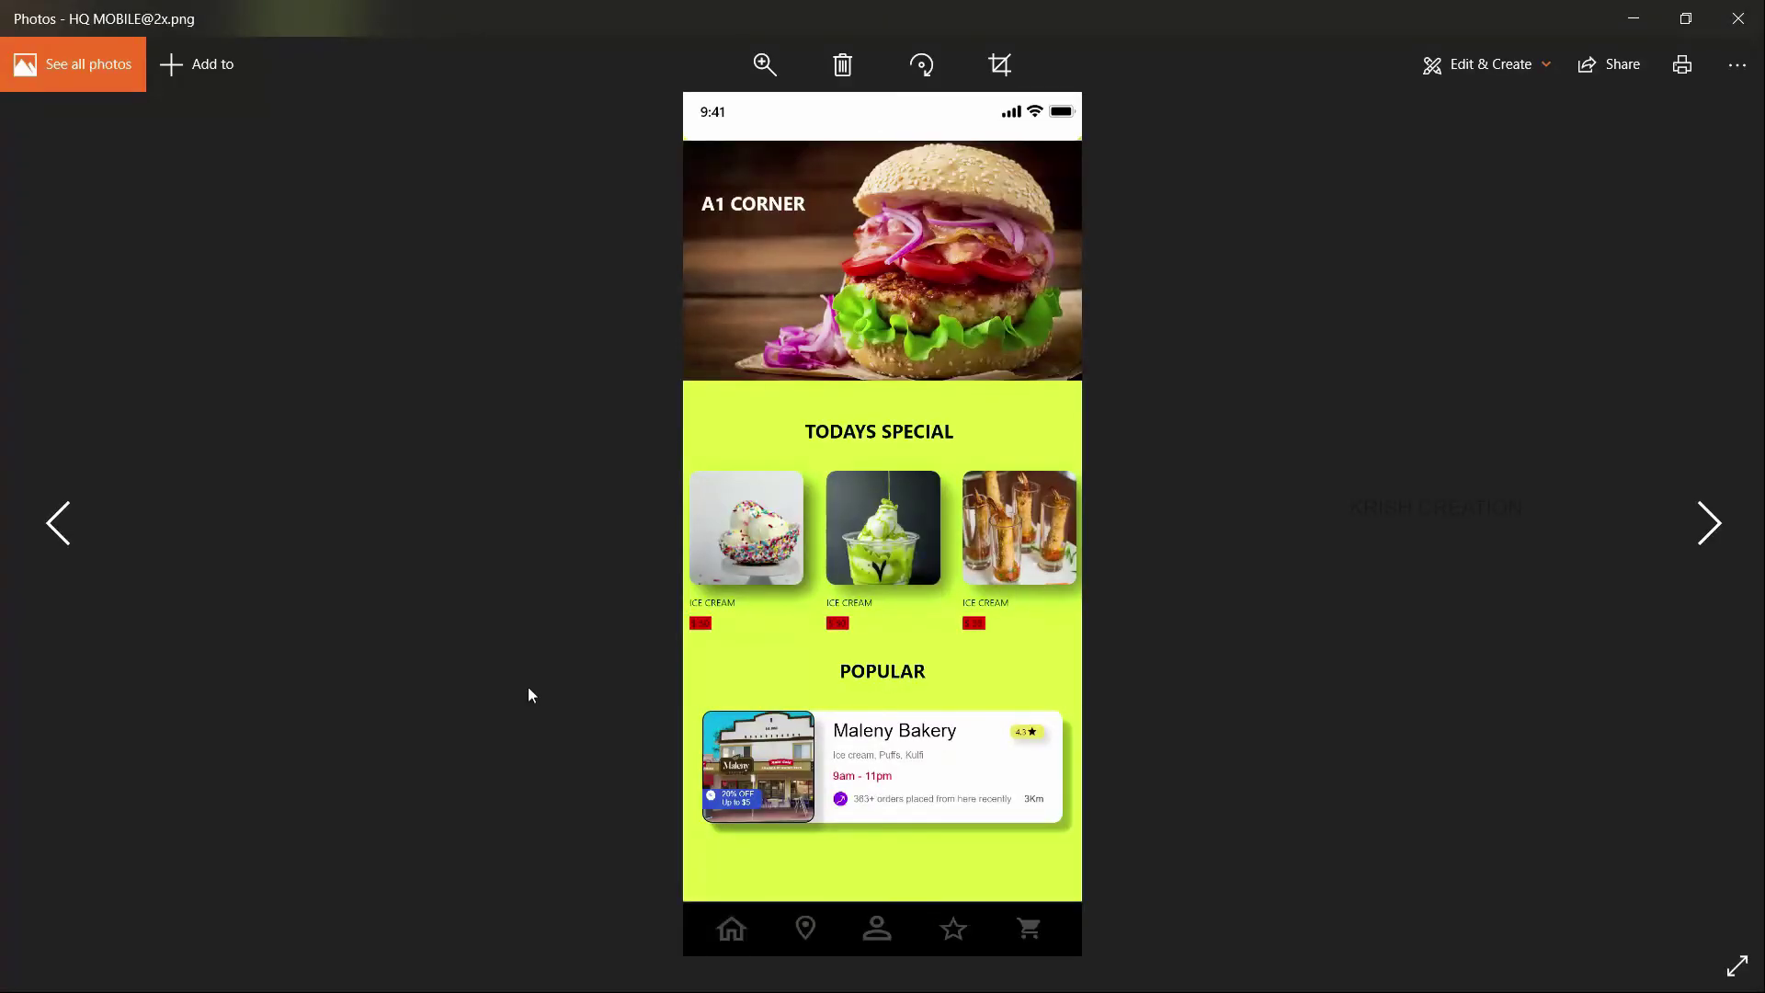
{"action": "key", "text": "Right"}
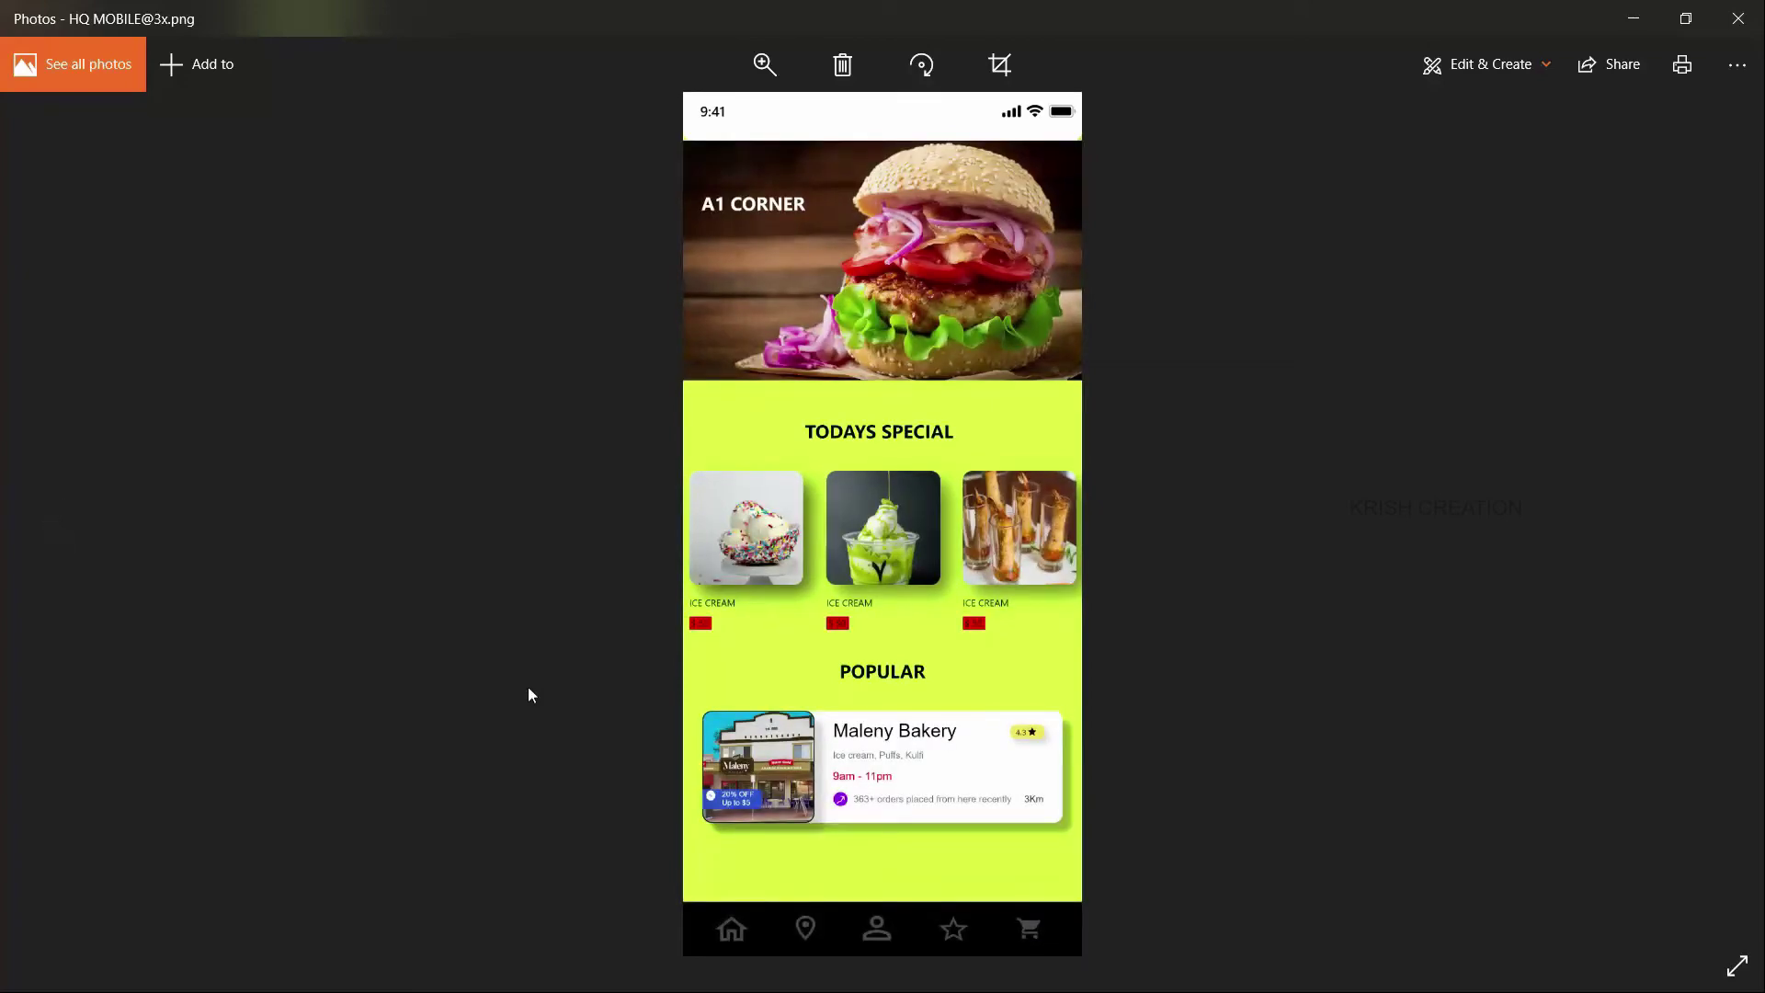
{"action": "left_click", "coordinate": [1737, 20]}
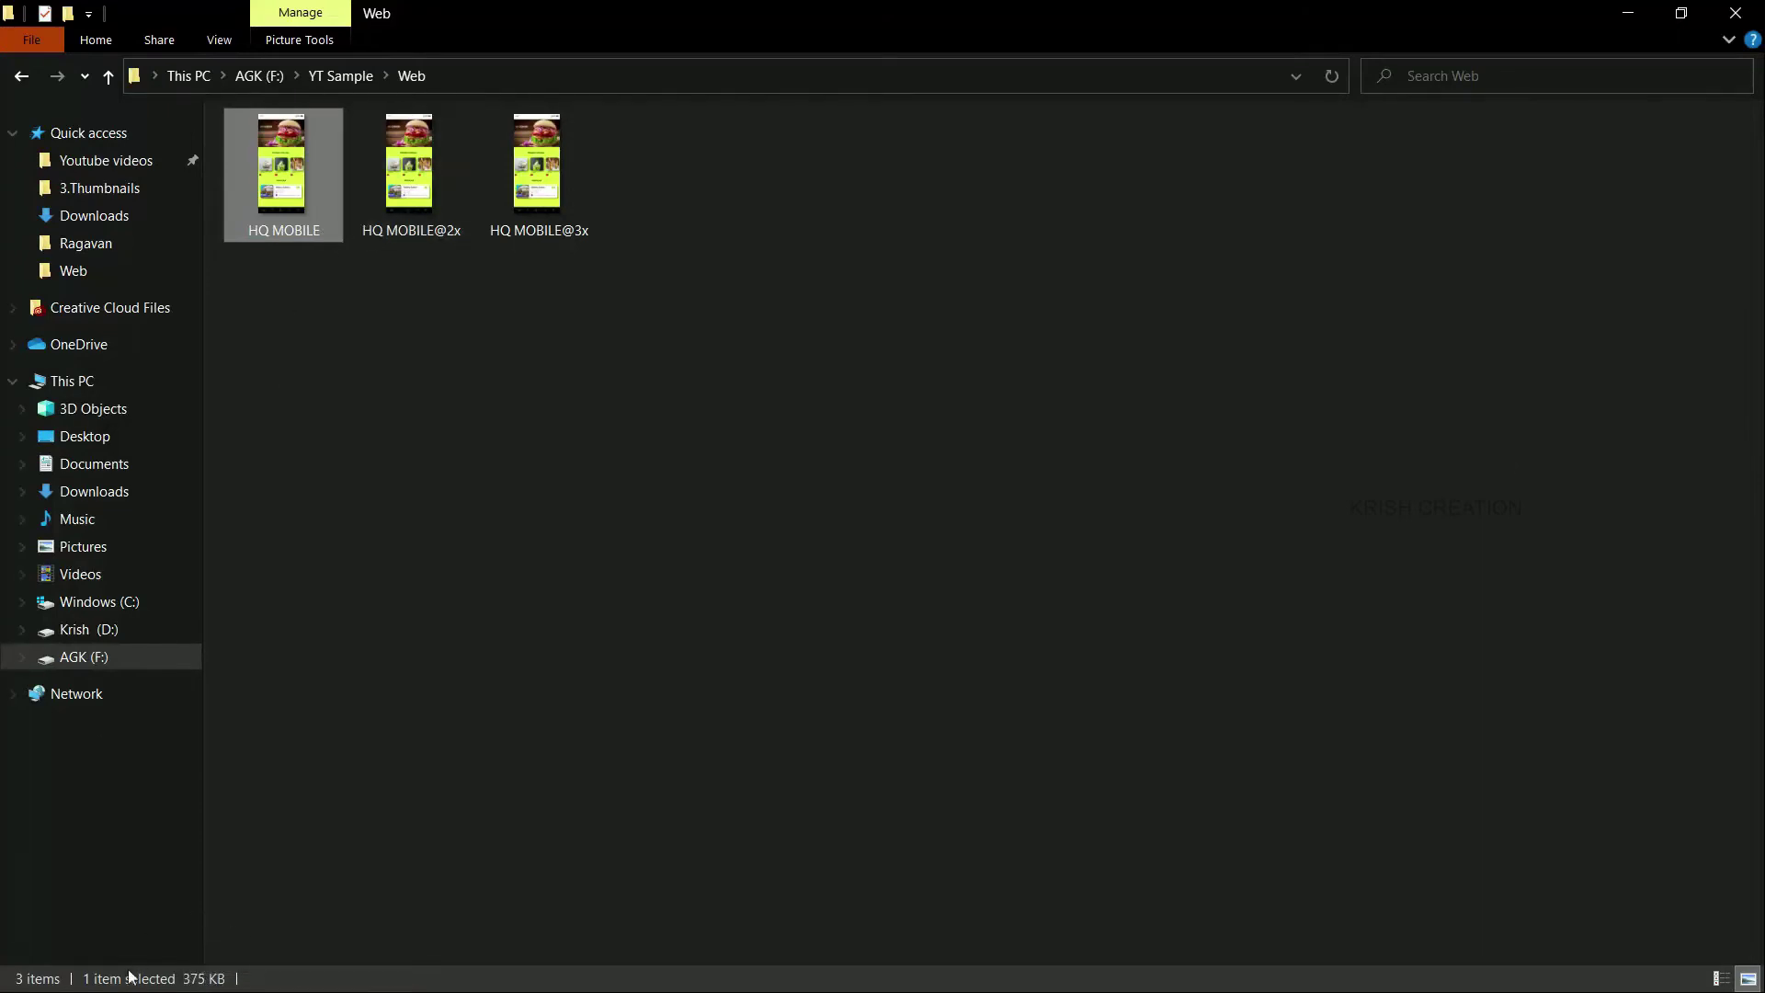
{"action": "left_click", "coordinate": [423, 187]}
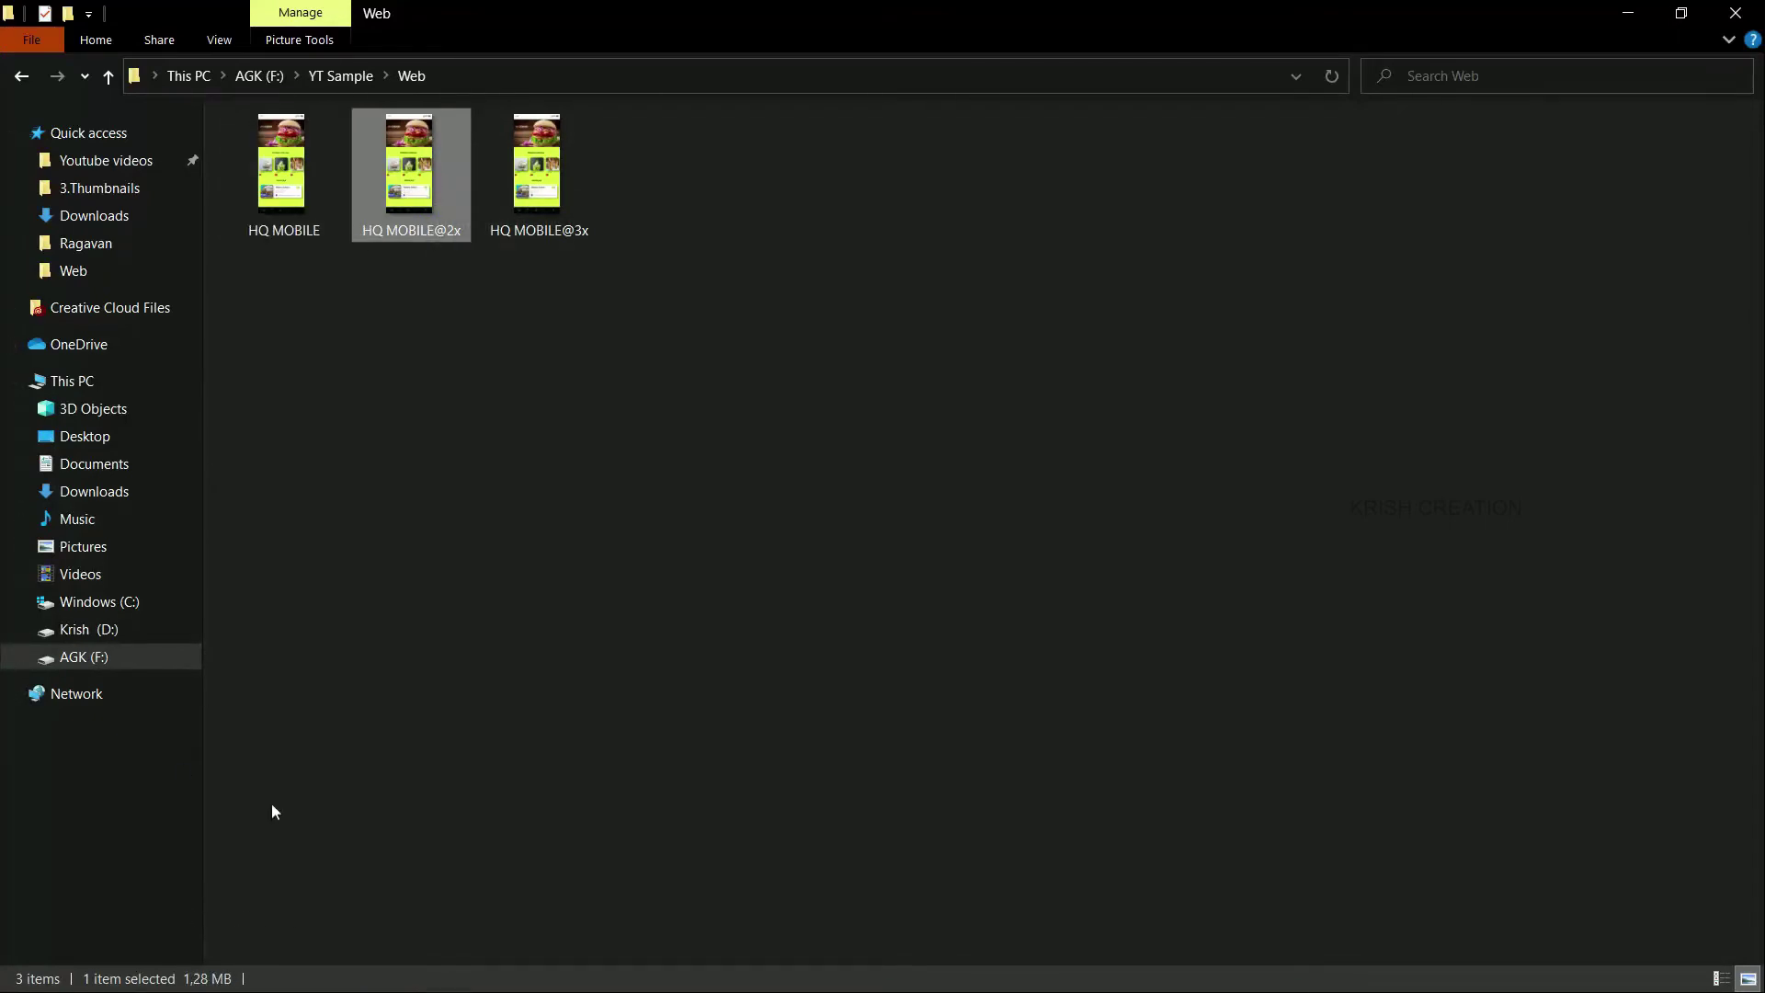
{"action": "left_click", "coordinate": [520, 181]}
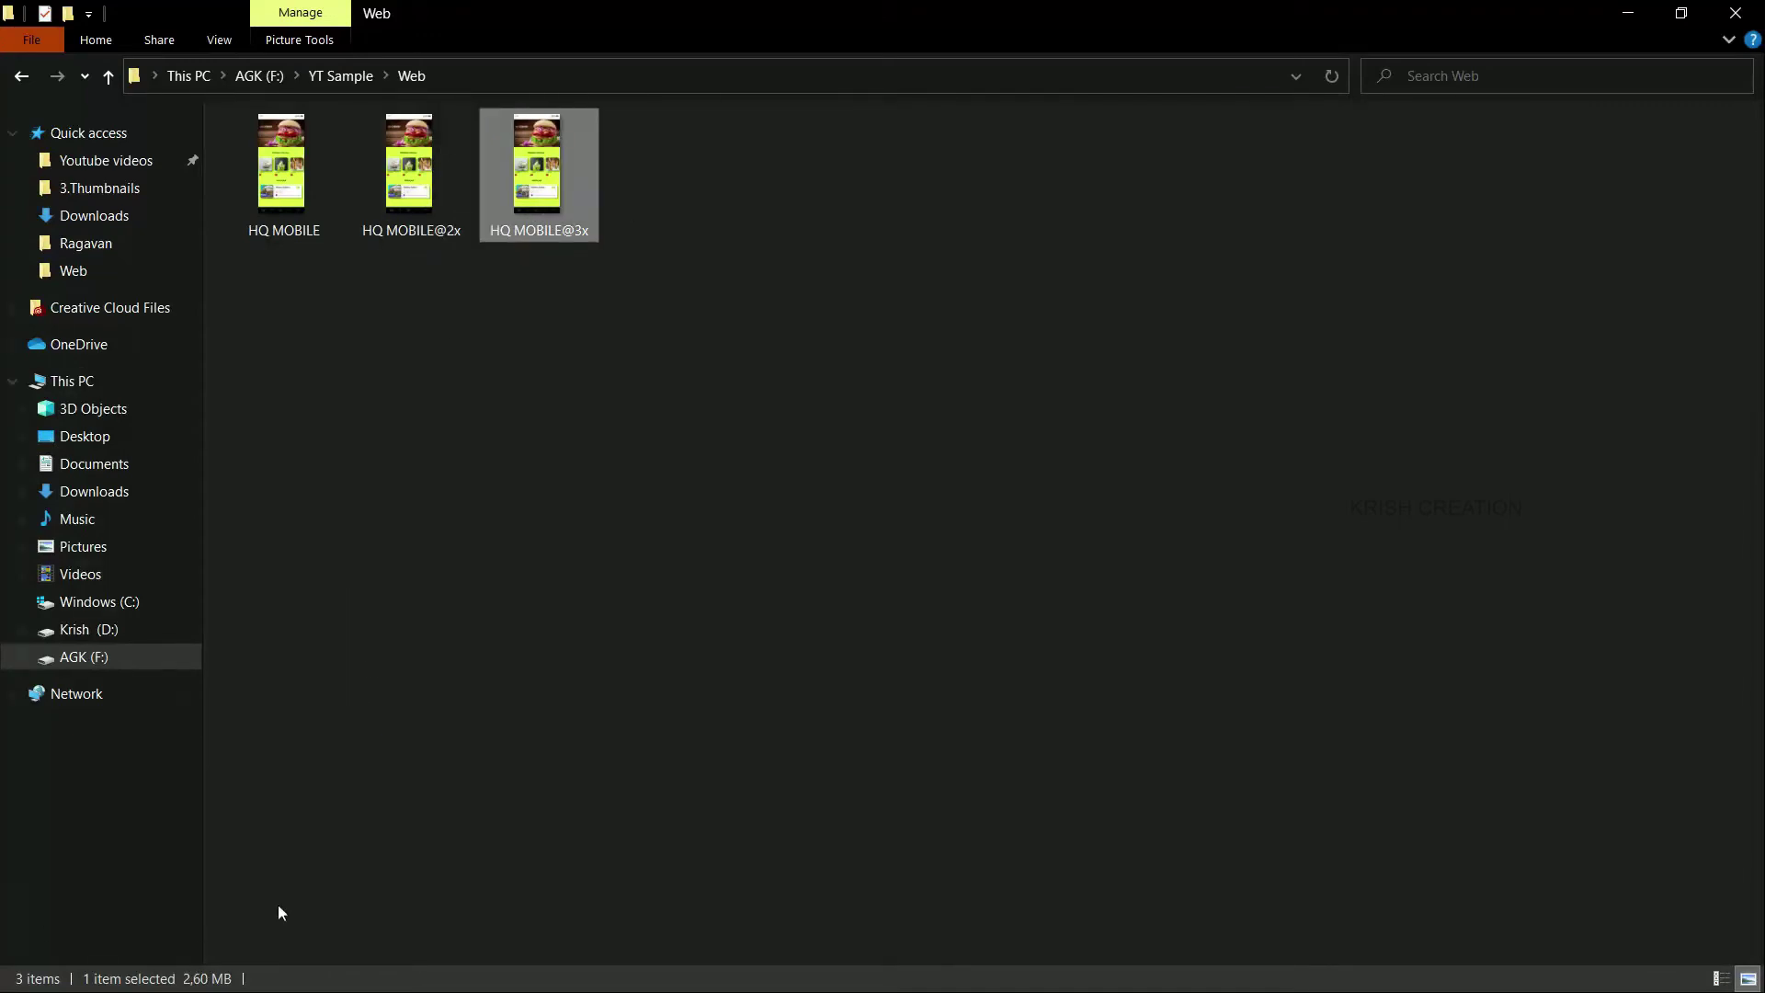
Delete the three HQ MOBILE PNGs from the Web folder and return to Adobe XD.
{"action": "left_click", "coordinate": [285, 180]}
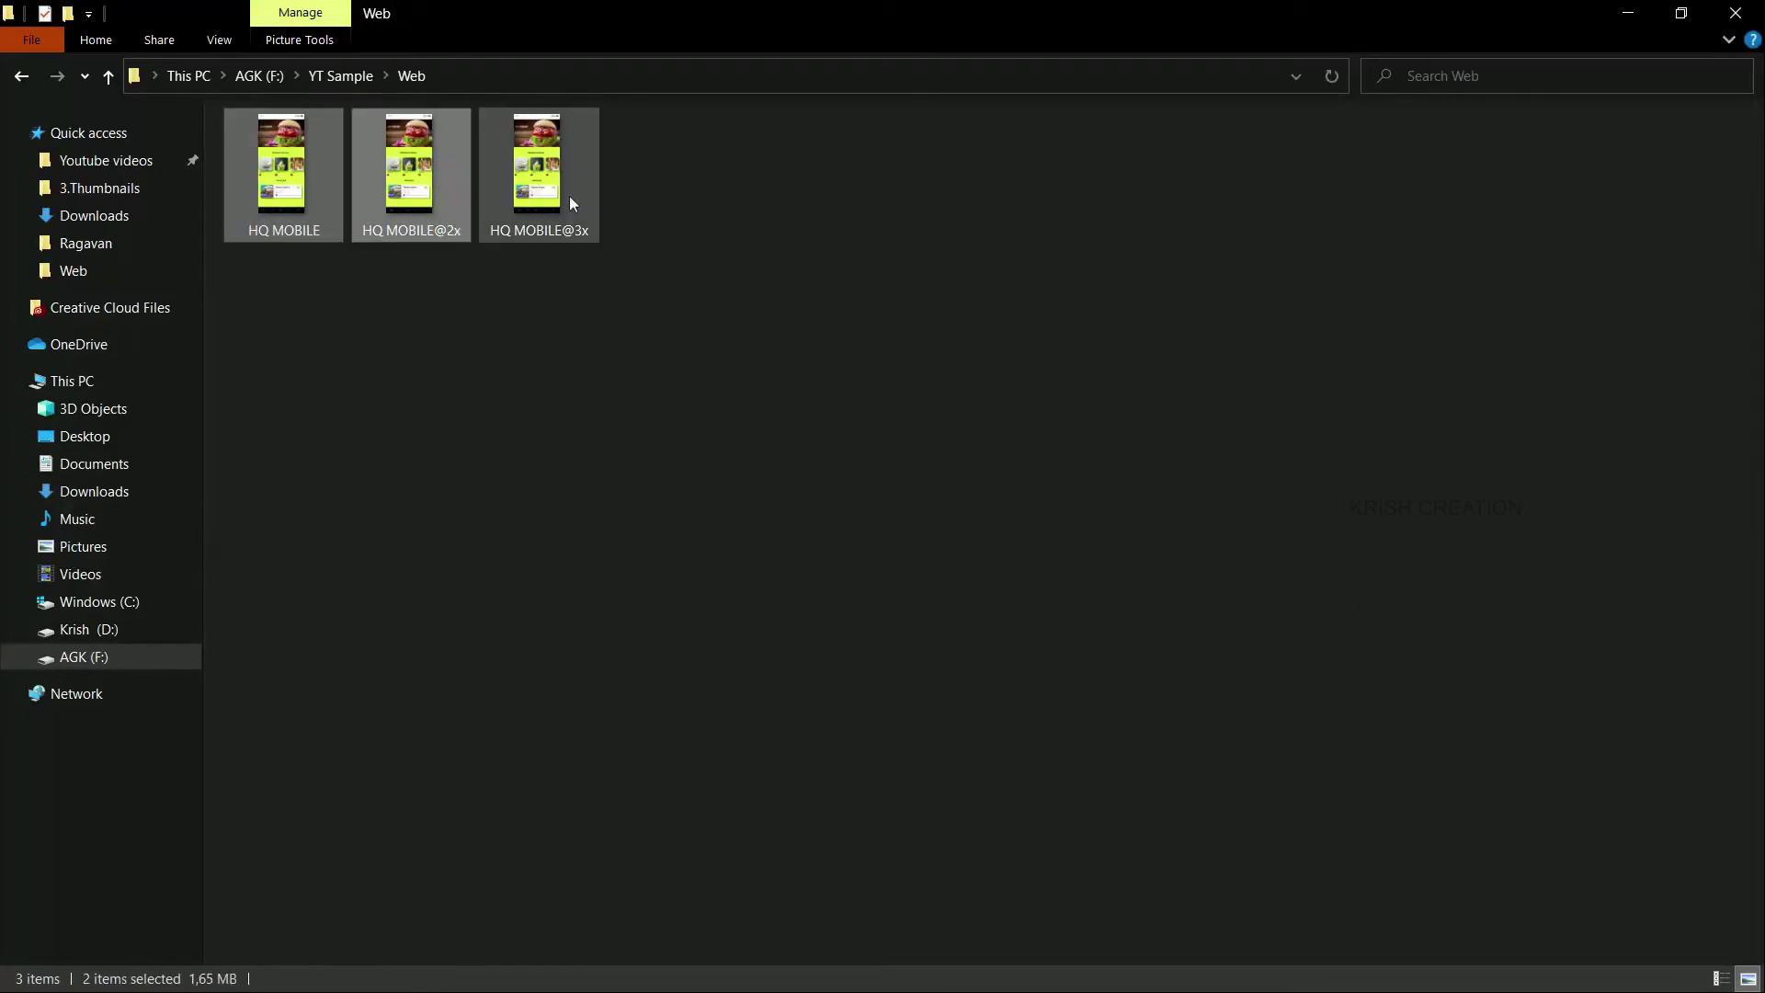
{"action": "key", "text": "Delete"}
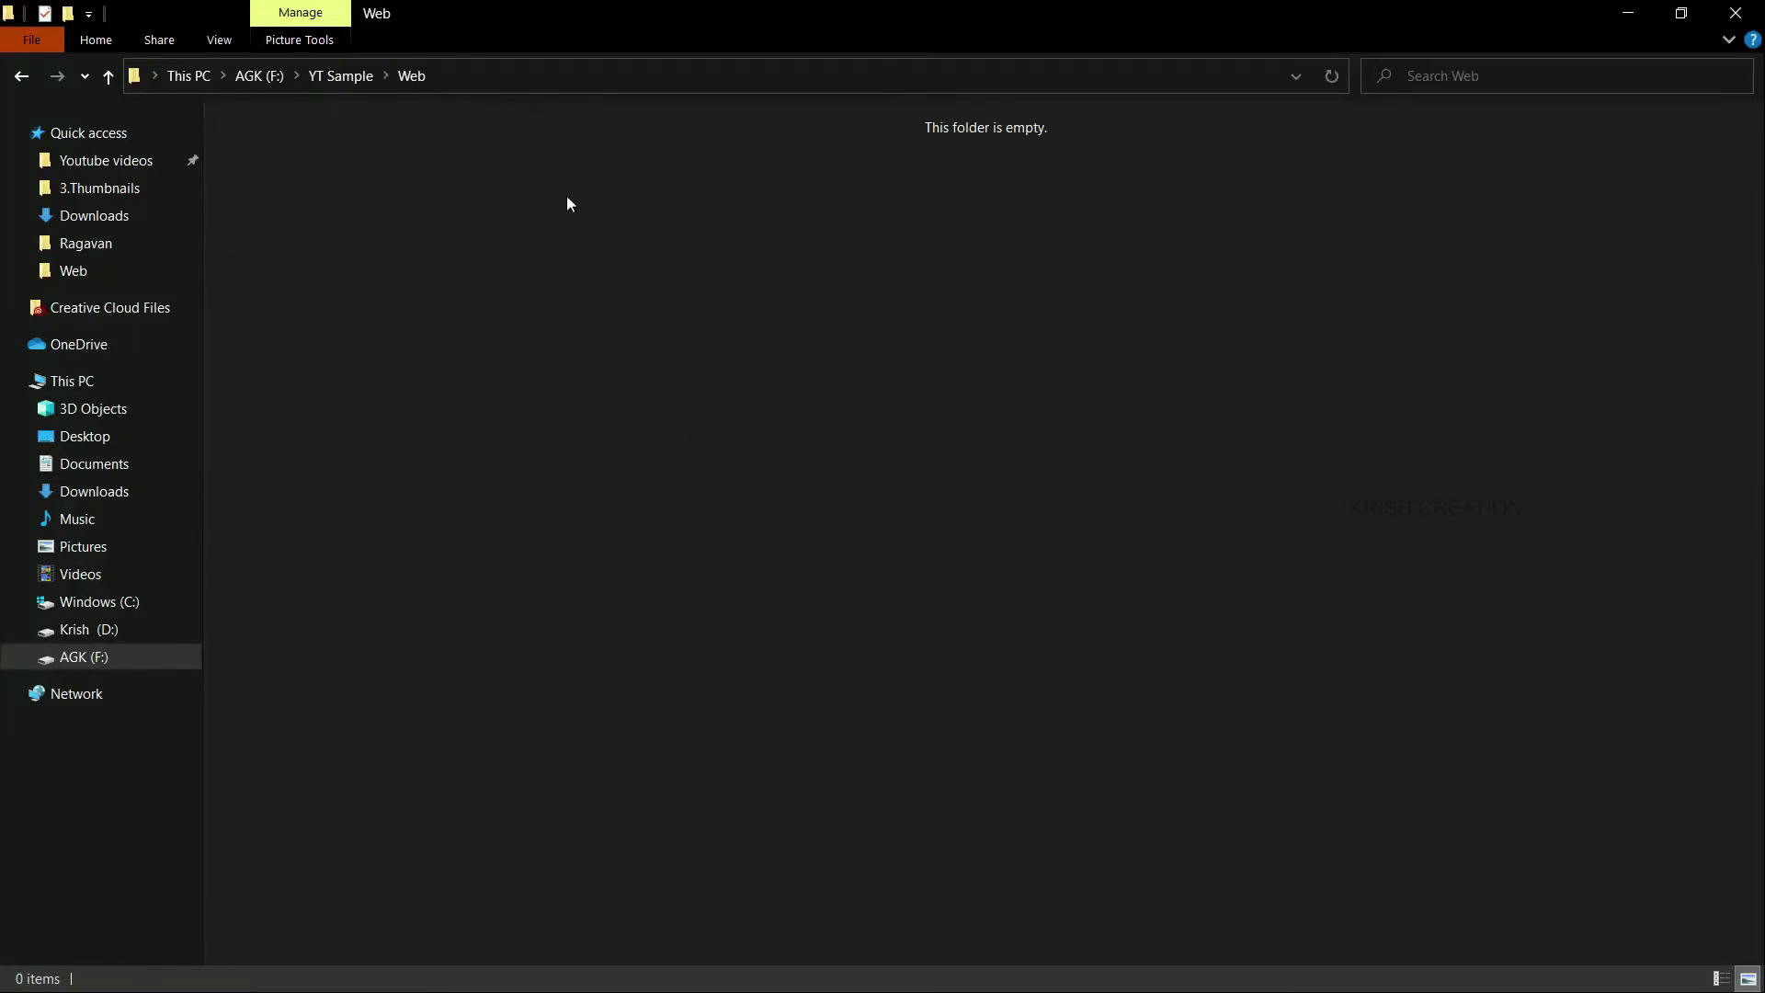
{"action": "key", "text": "alt+Tab"}
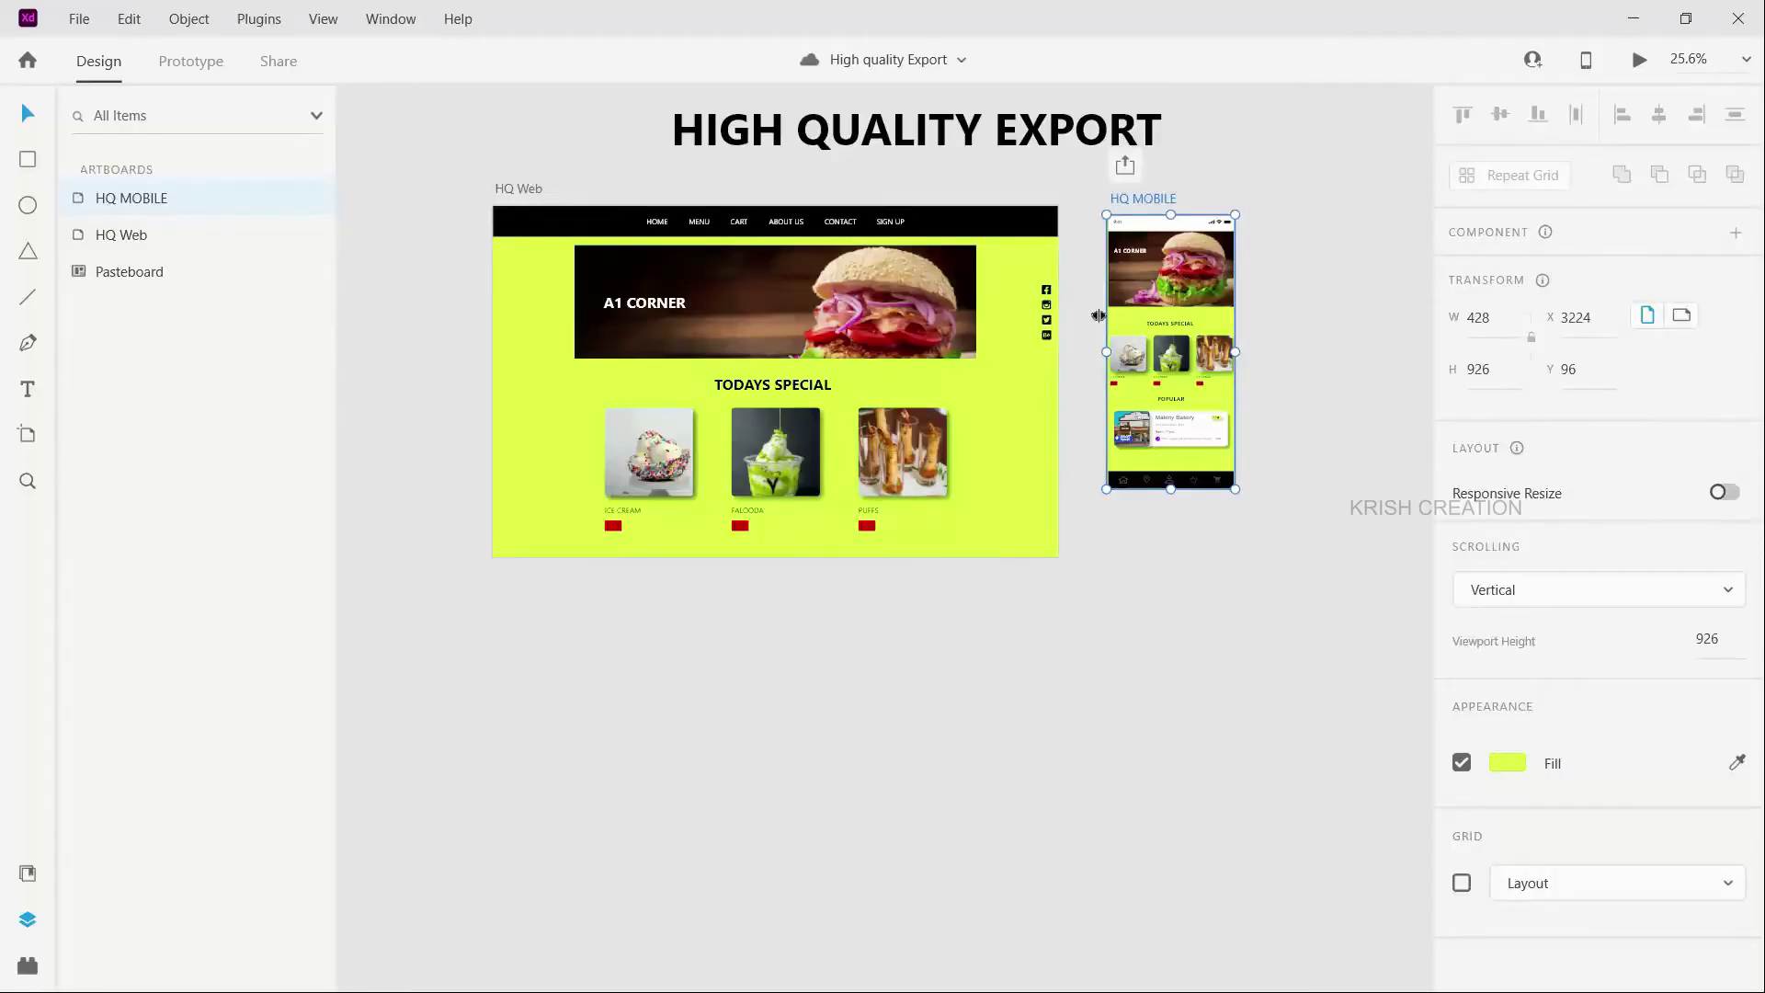
Export the HQ MOBILE artboard as PNG for iOS, designed at 3x, to F:\YT Sample\Web.
{"action": "left_click", "coordinate": [79, 20]}
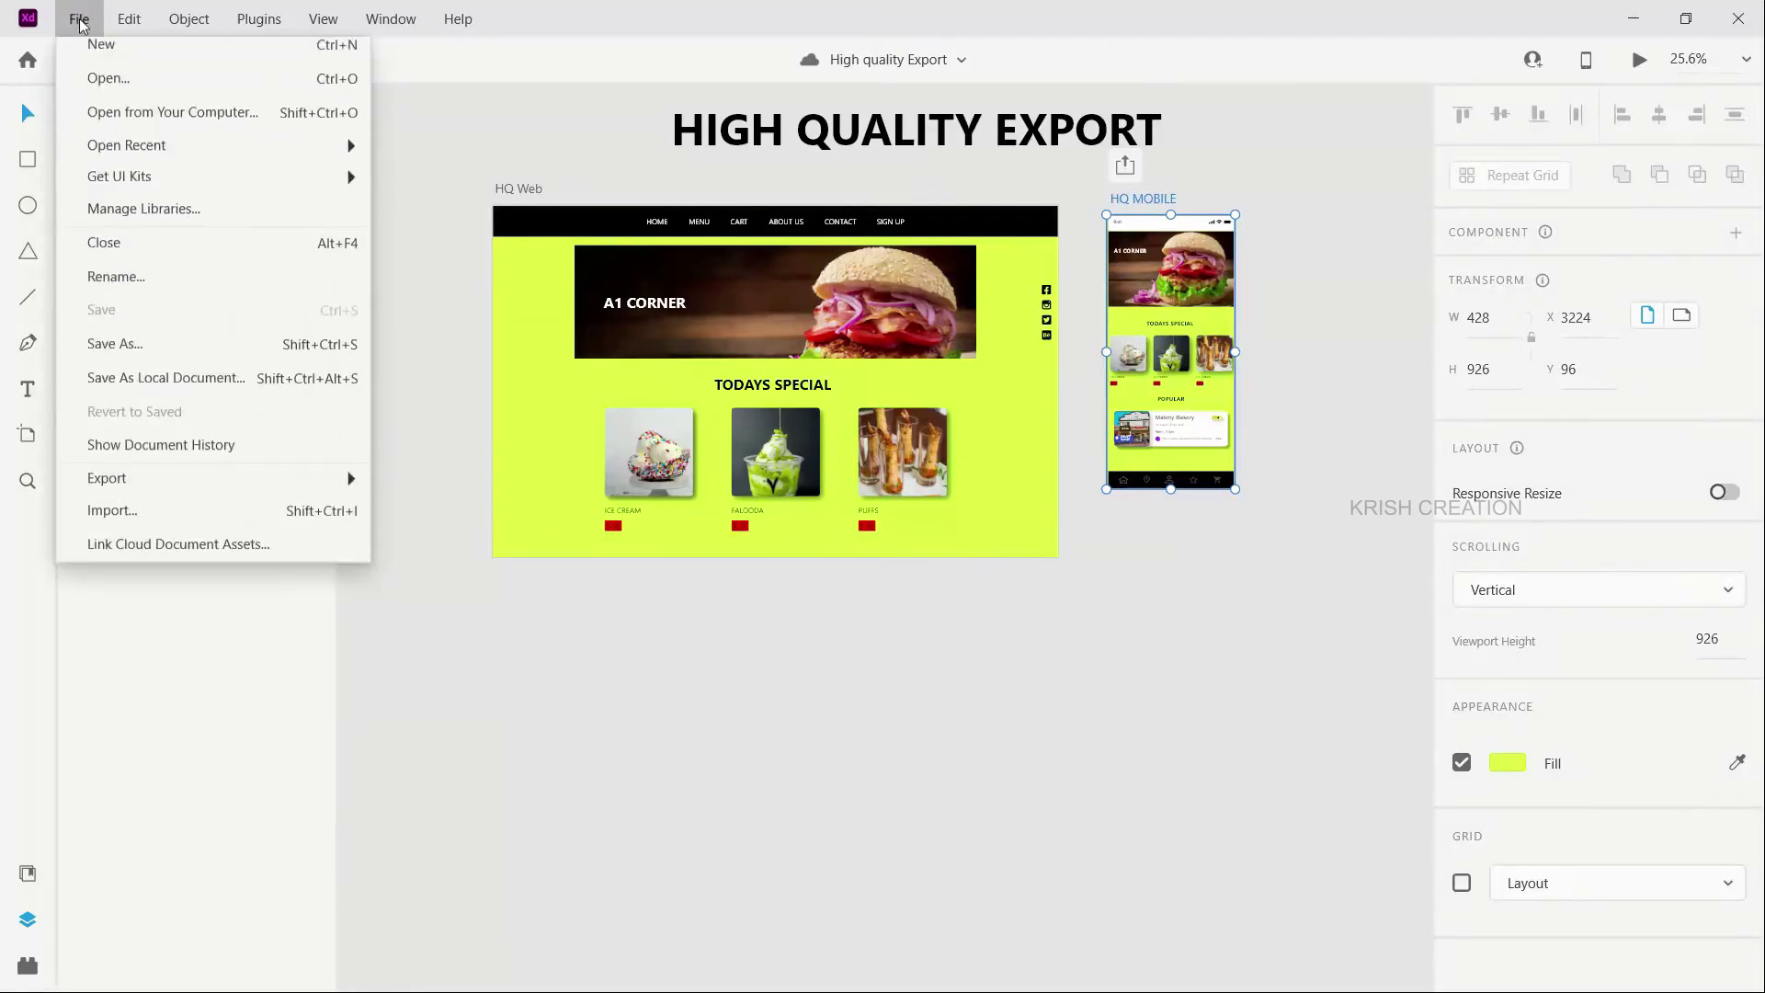
{"action": "mouse_move", "coordinate": [356, 490]}
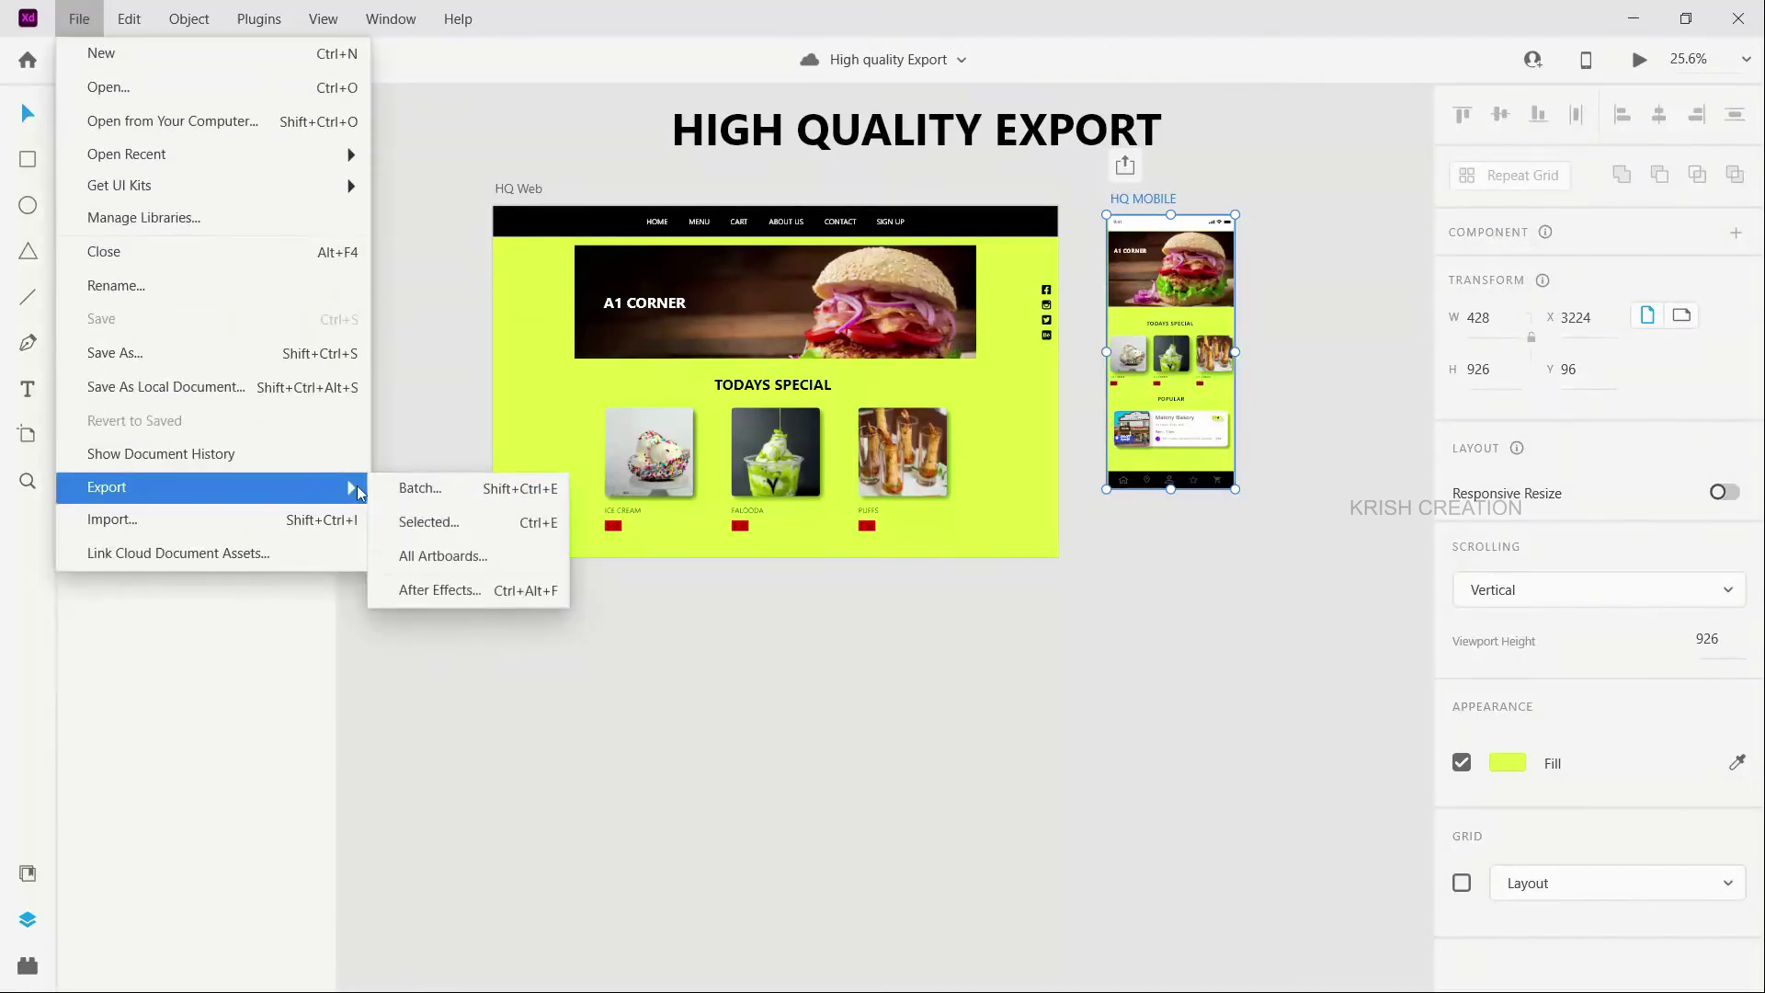
{"action": "left_click", "coordinate": [429, 521]}
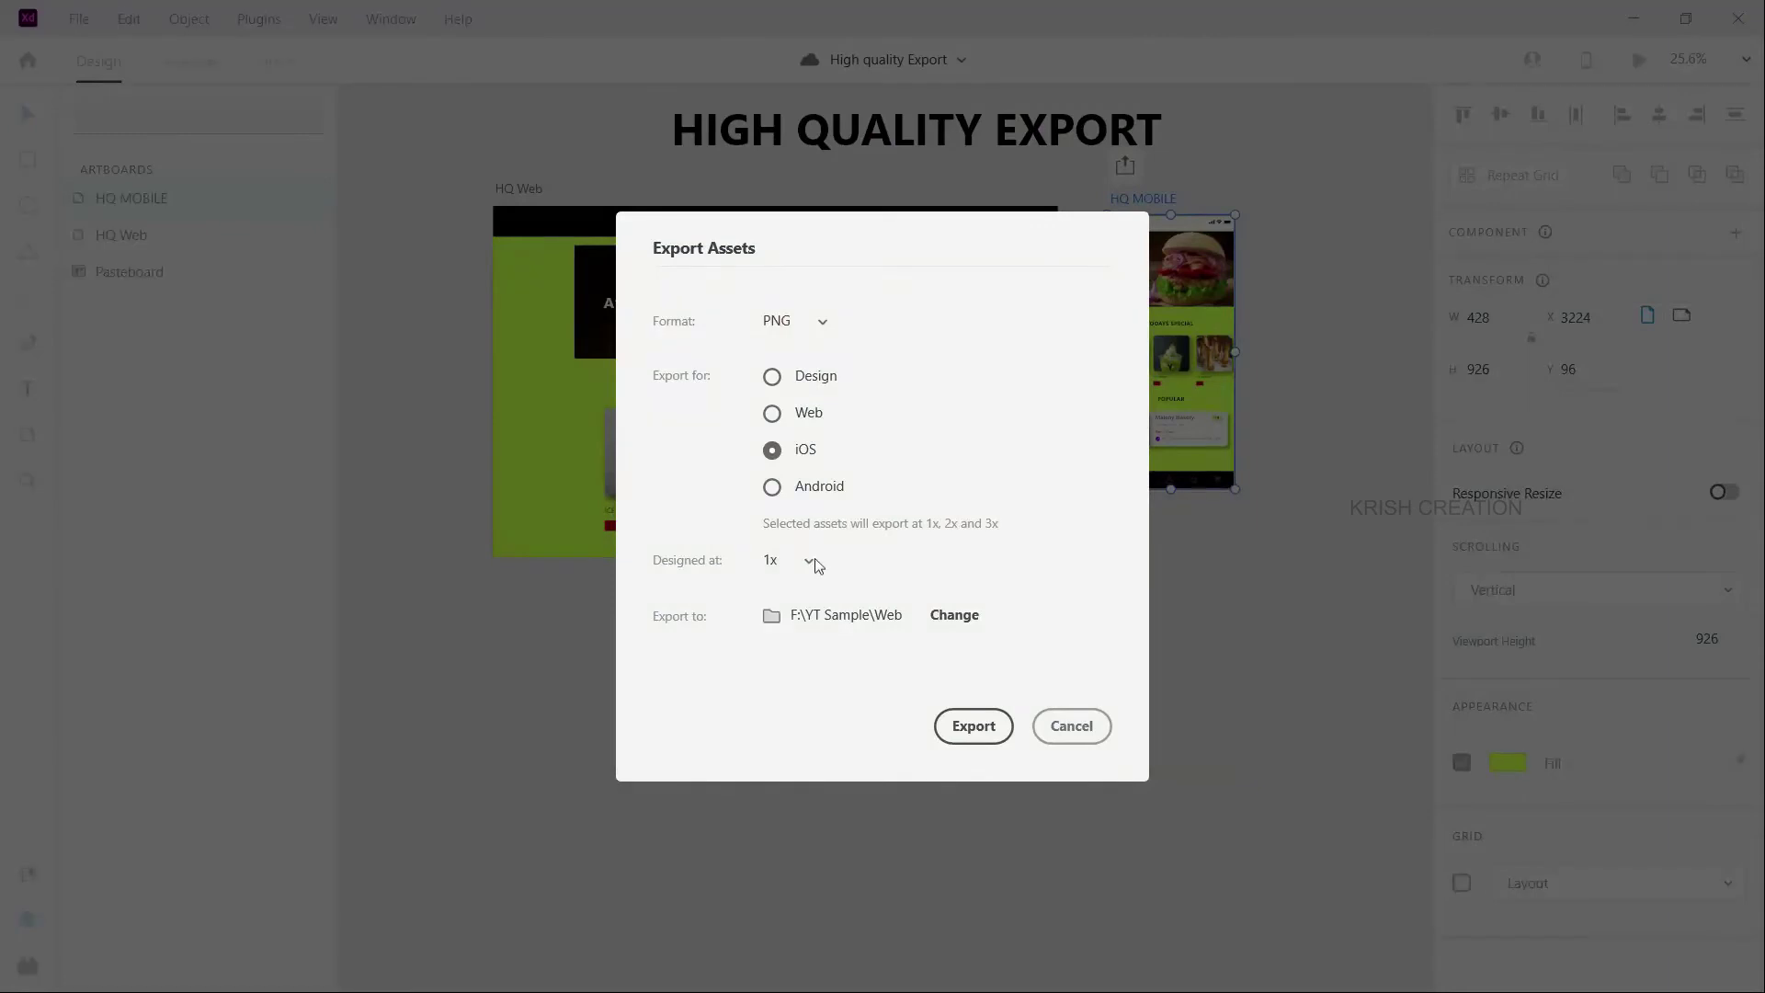
{"action": "left_click", "coordinate": [809, 560]}
{"action": "left_click", "coordinate": [786, 652]}
{"action": "left_click", "coordinate": [967, 726]}
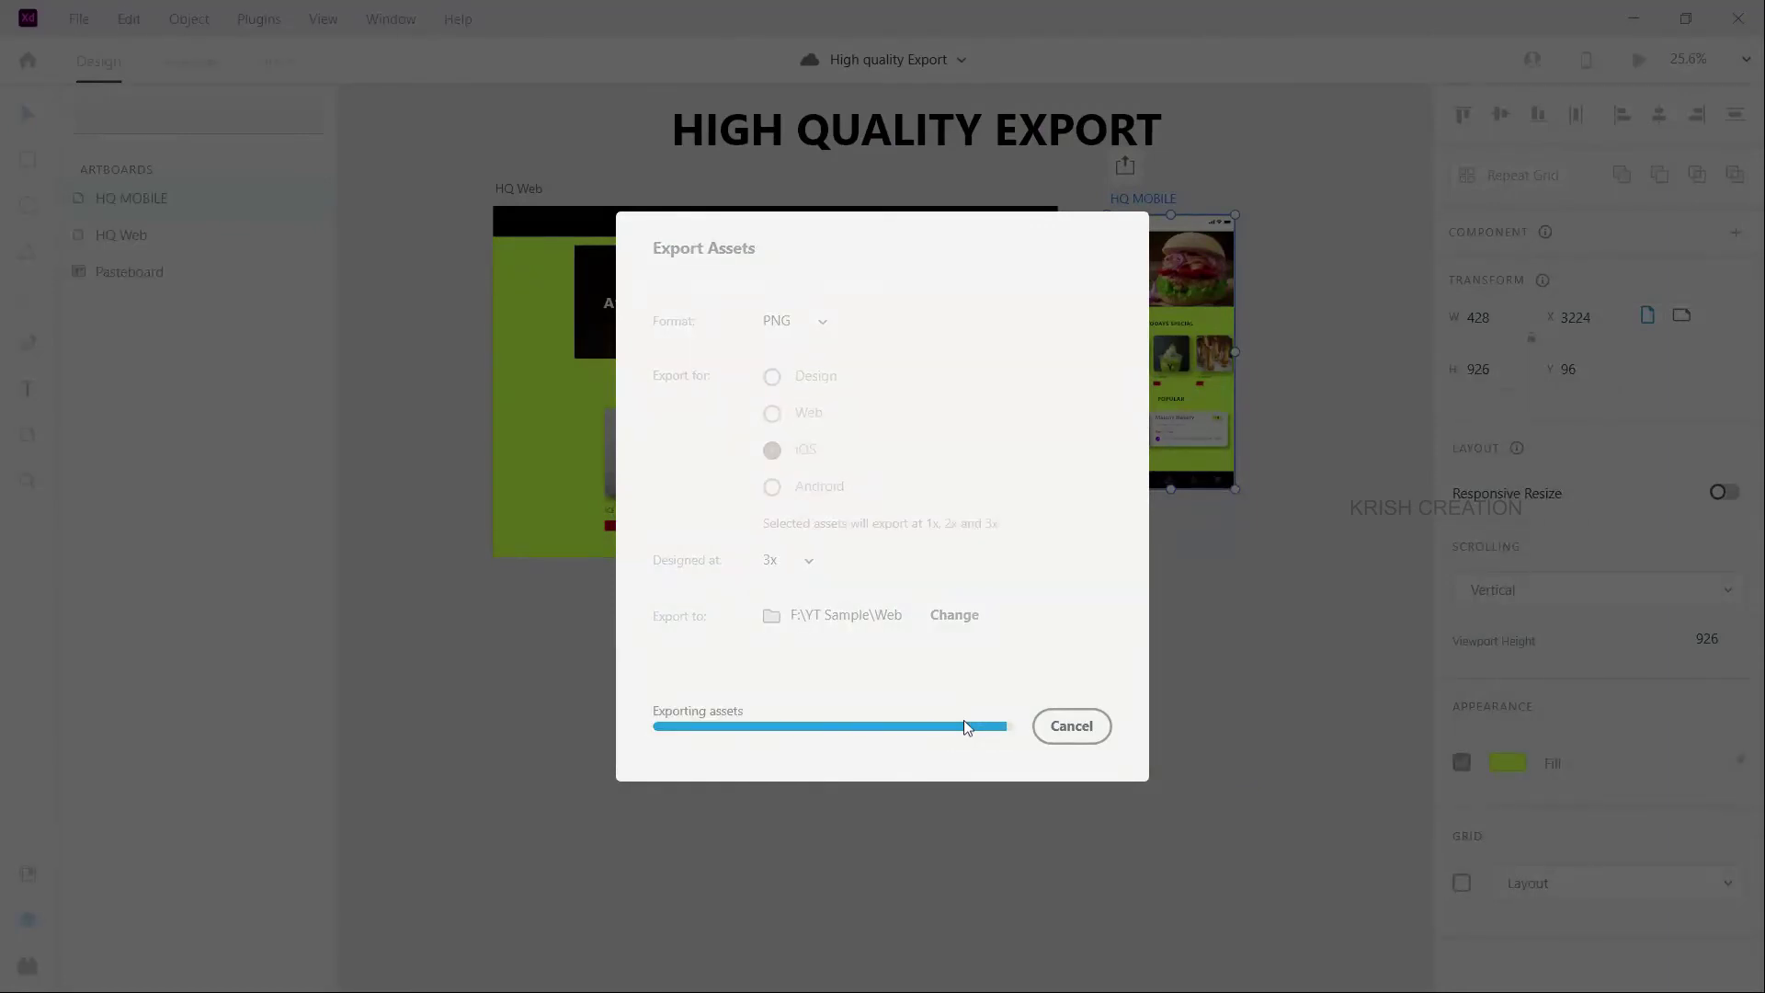
Switch to the Web folder and check the file sizes of HQ MOBILE, HQ MOBILE@2x and HQ MOBILE@3x.
{"action": "key", "text": "alt+Tab"}
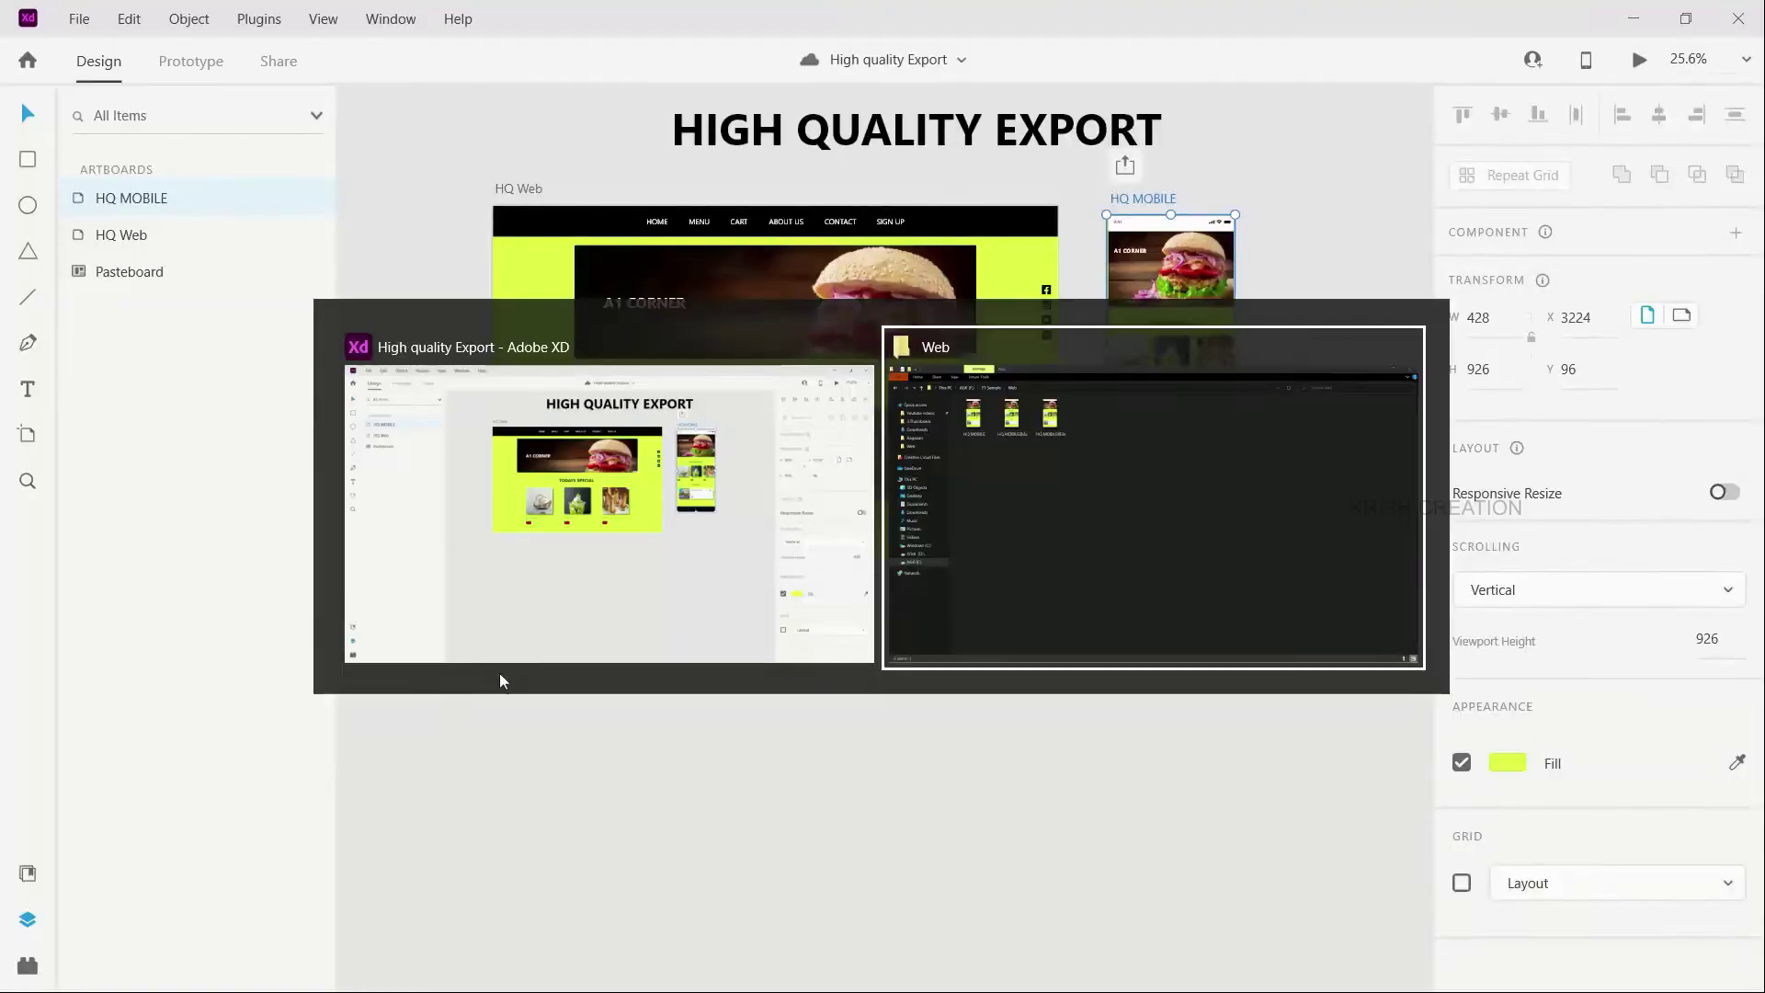
{"action": "left_click", "coordinate": [289, 192]}
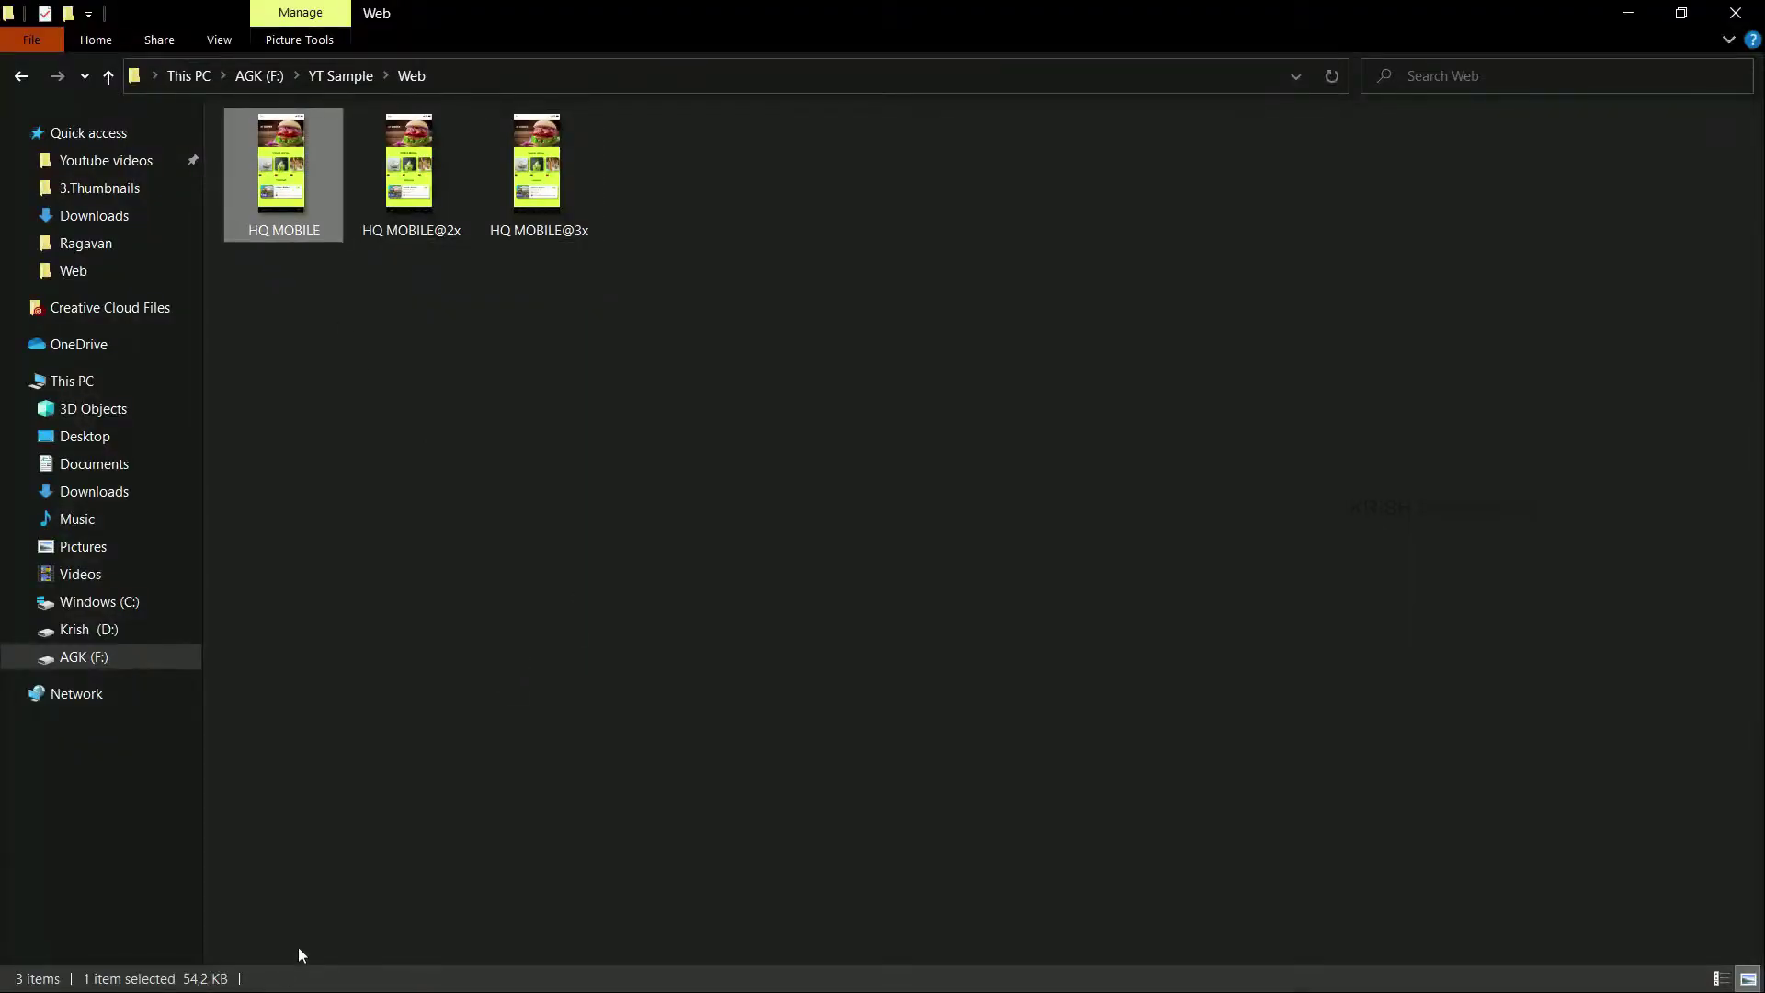
{"action": "left_click", "coordinate": [401, 213]}
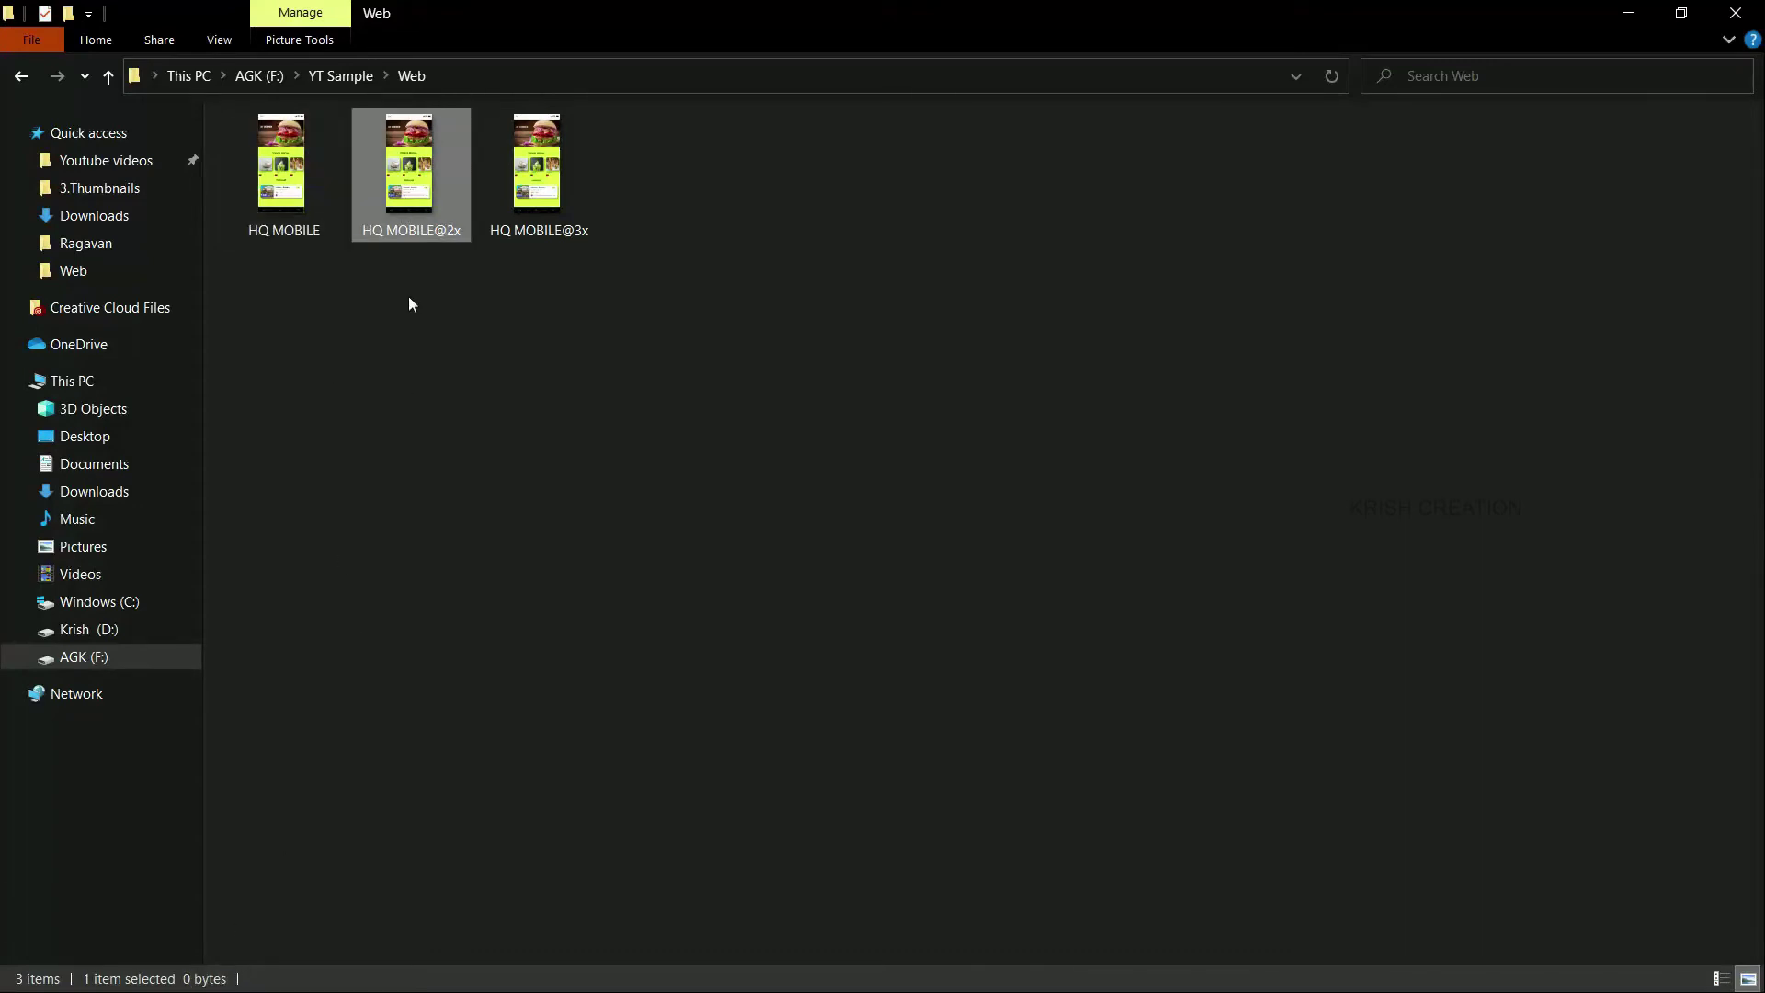
{"action": "left_click", "coordinate": [556, 187]}
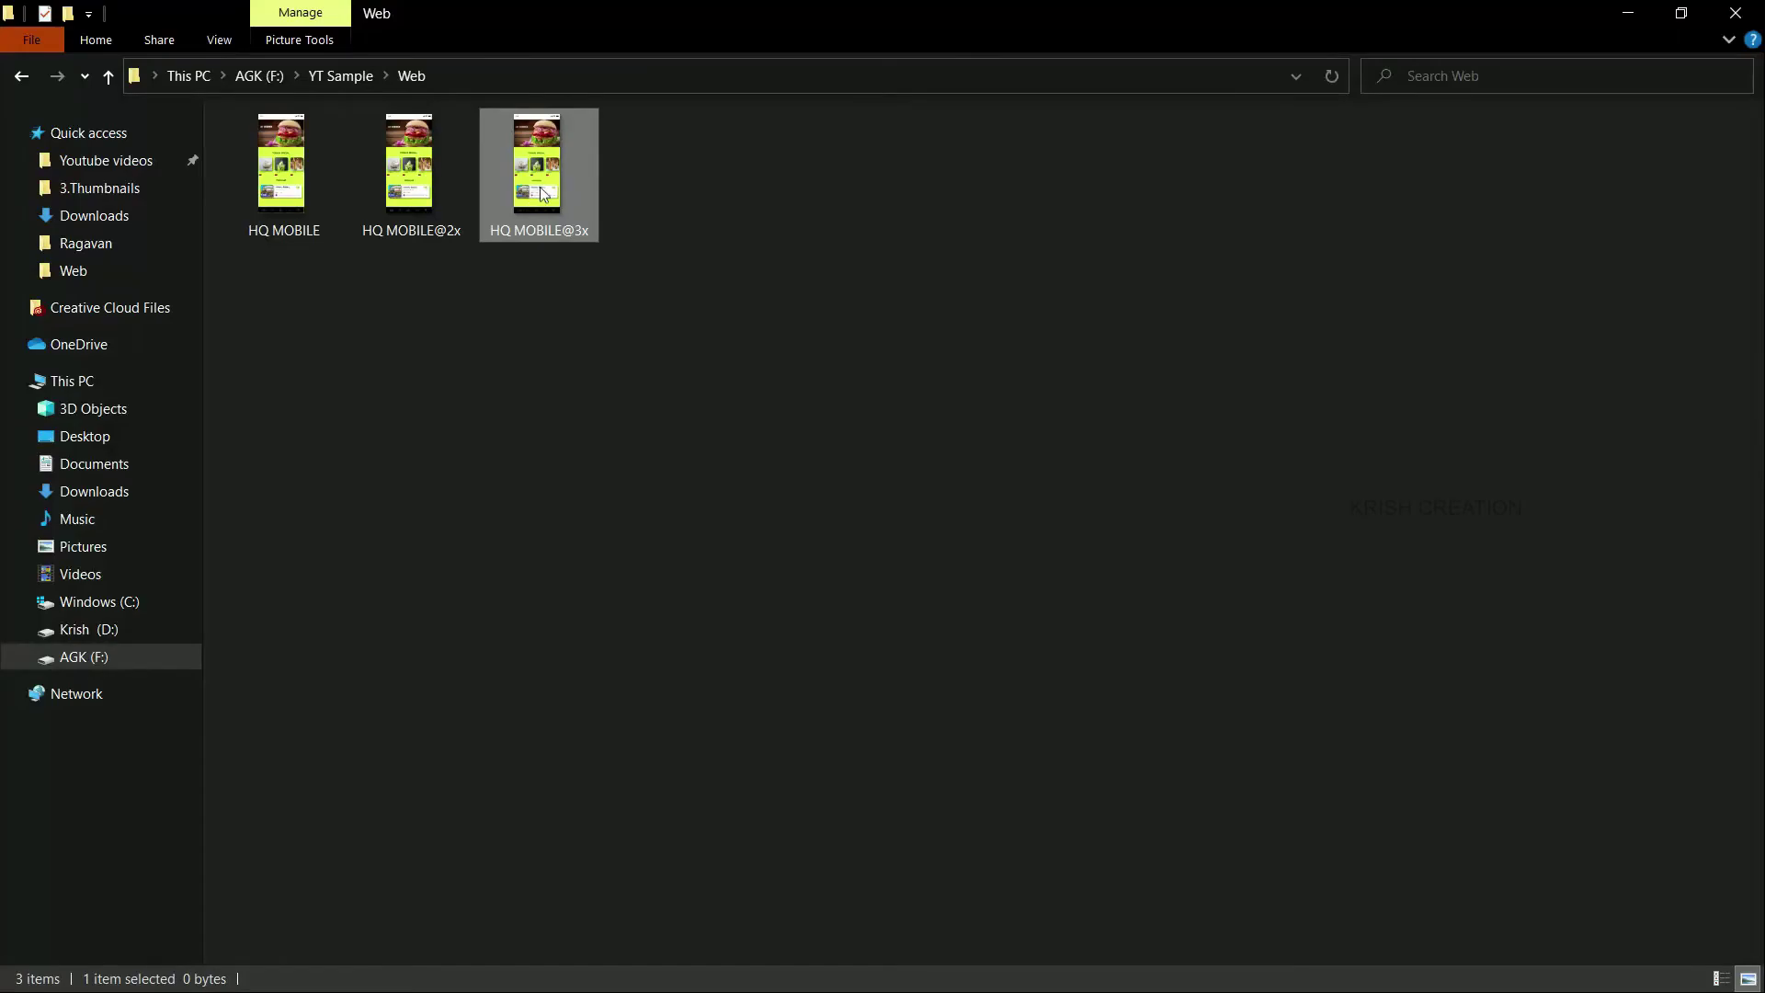
{"action": "double_click", "coordinate": [543, 193]}
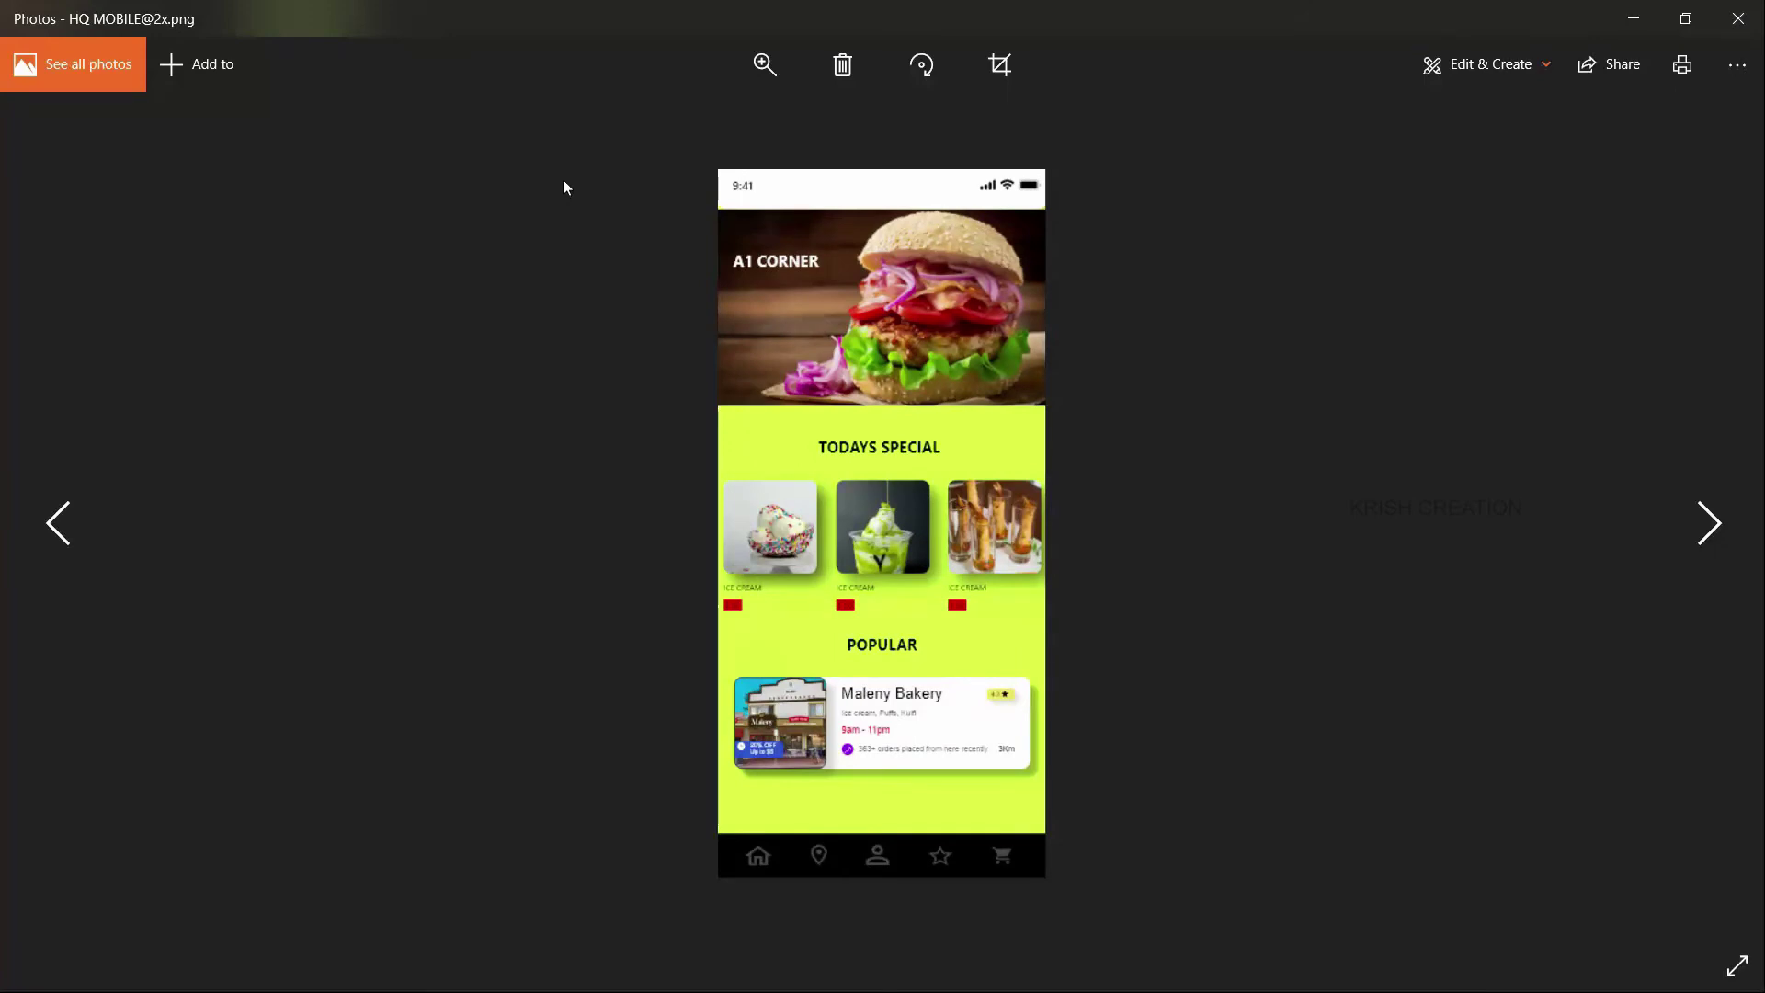
{"action": "key", "text": "Left"}
{"action": "key", "text": "Right"}
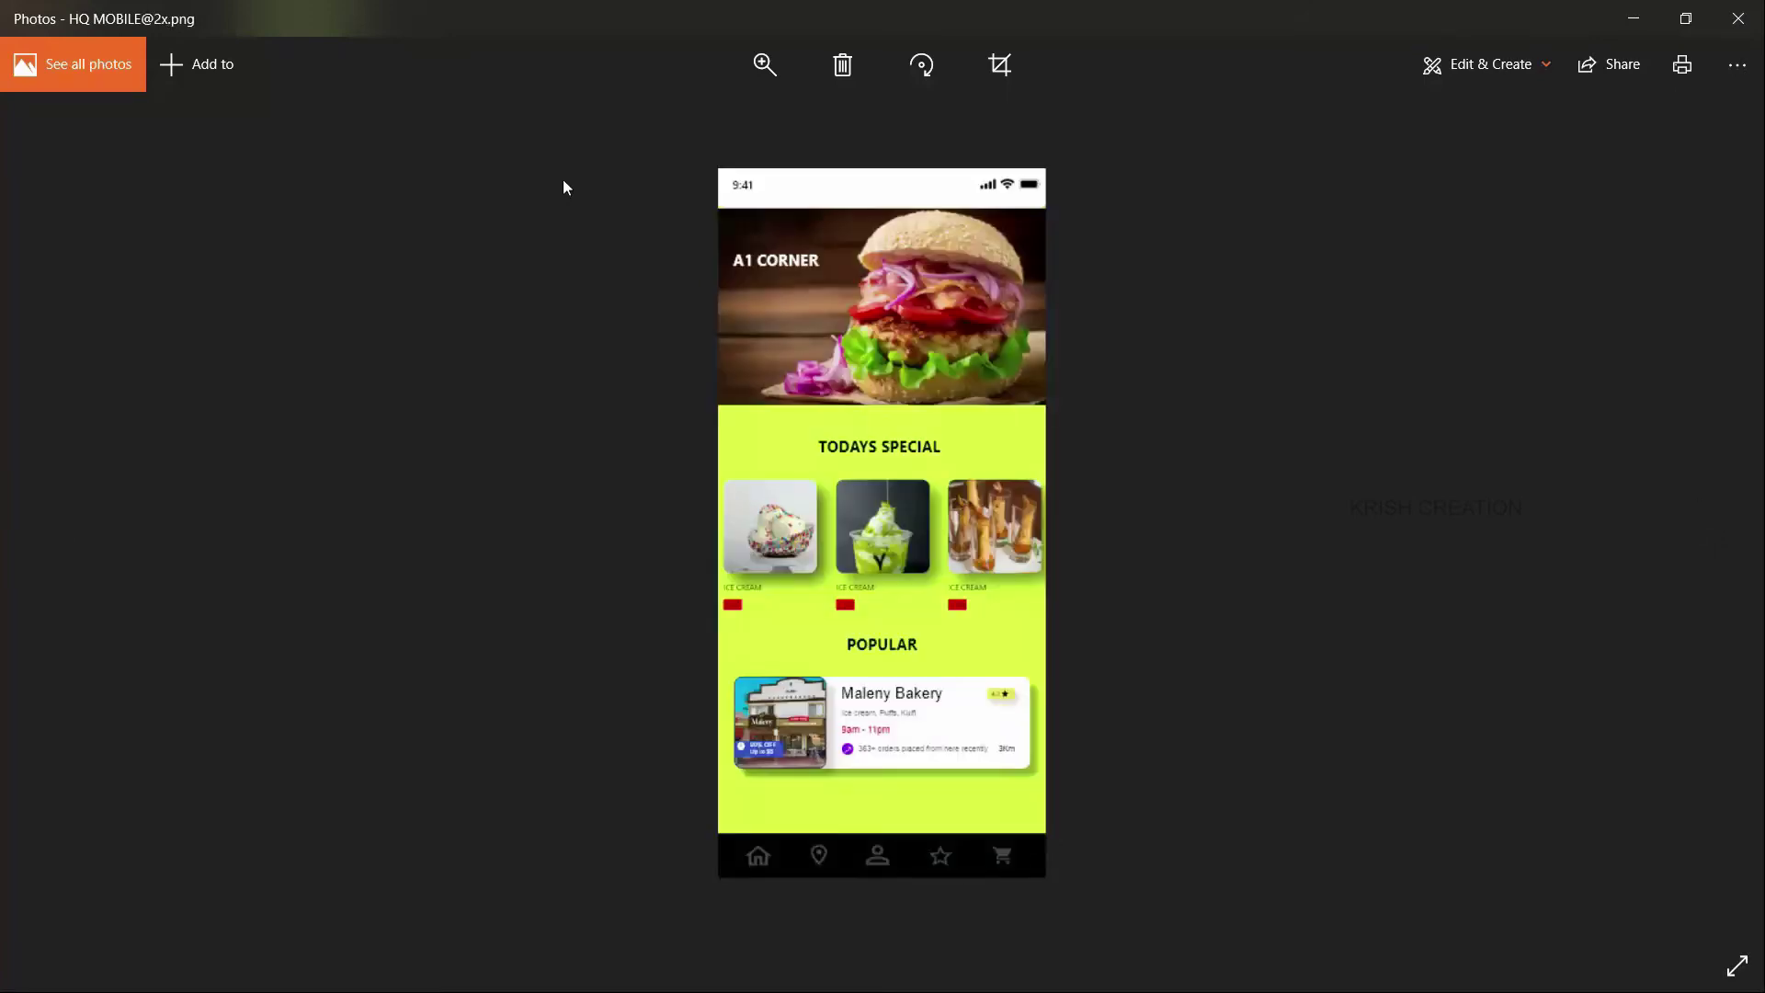
{"action": "key", "text": "Left"}
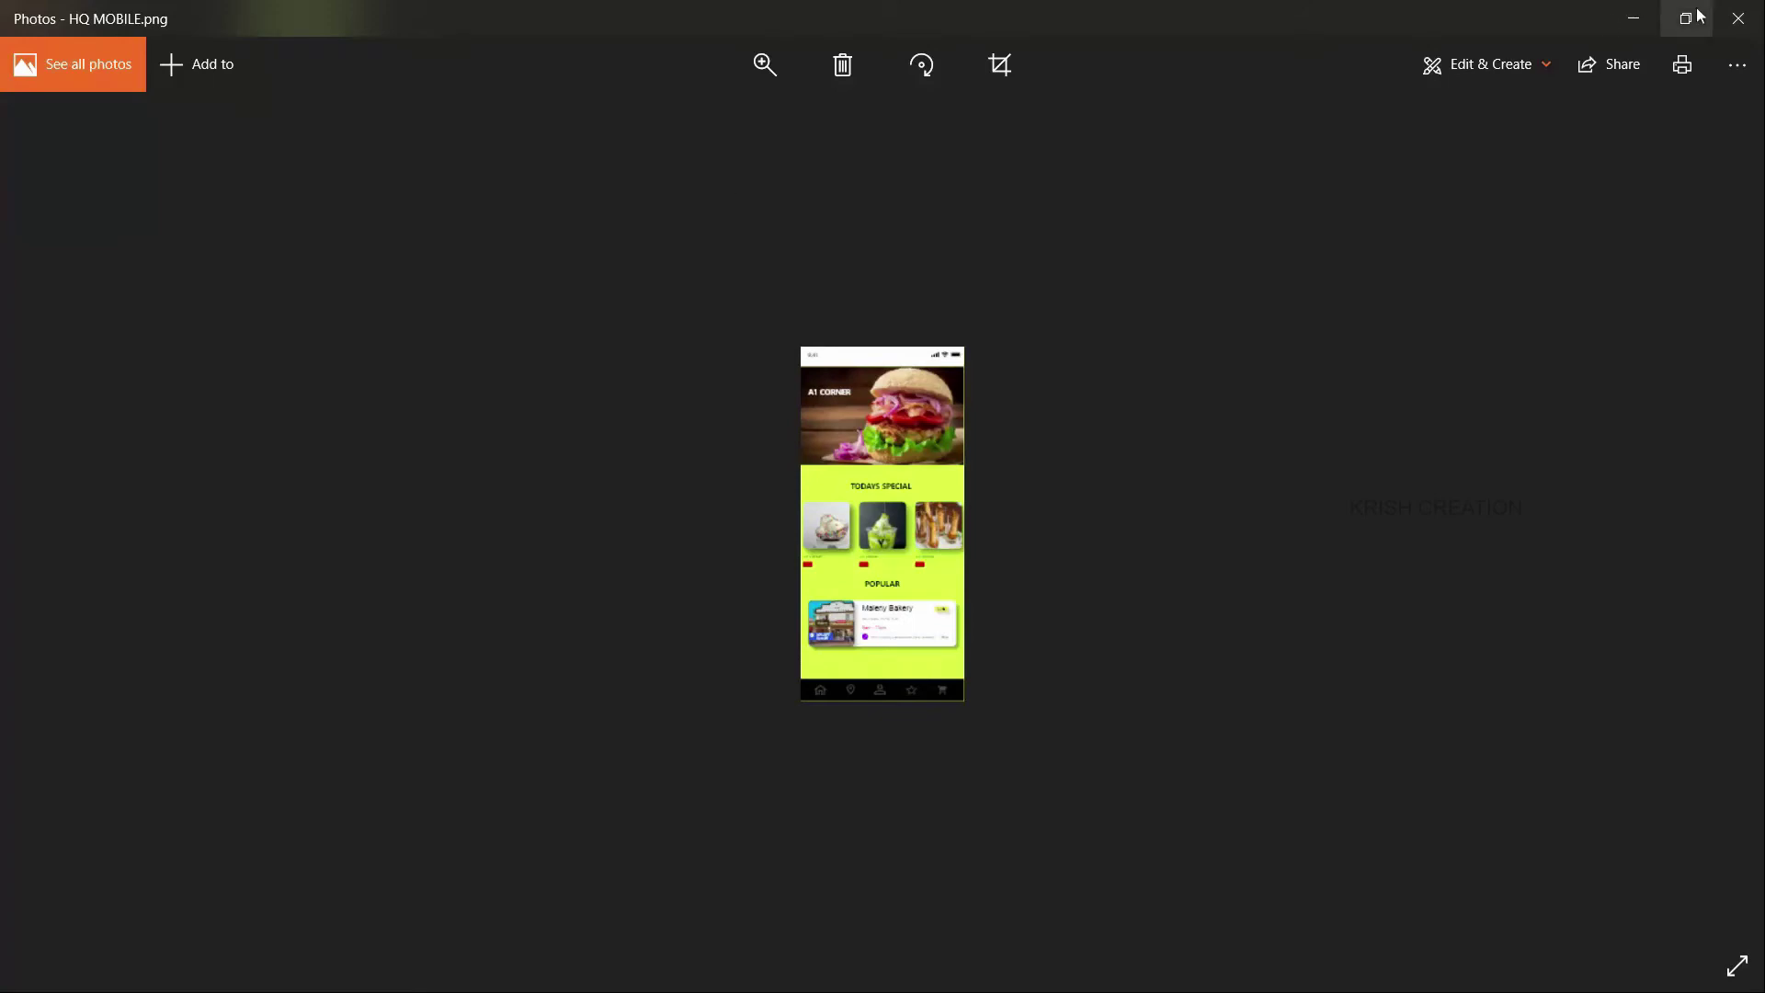
{"action": "left_click", "coordinate": [1738, 18]}
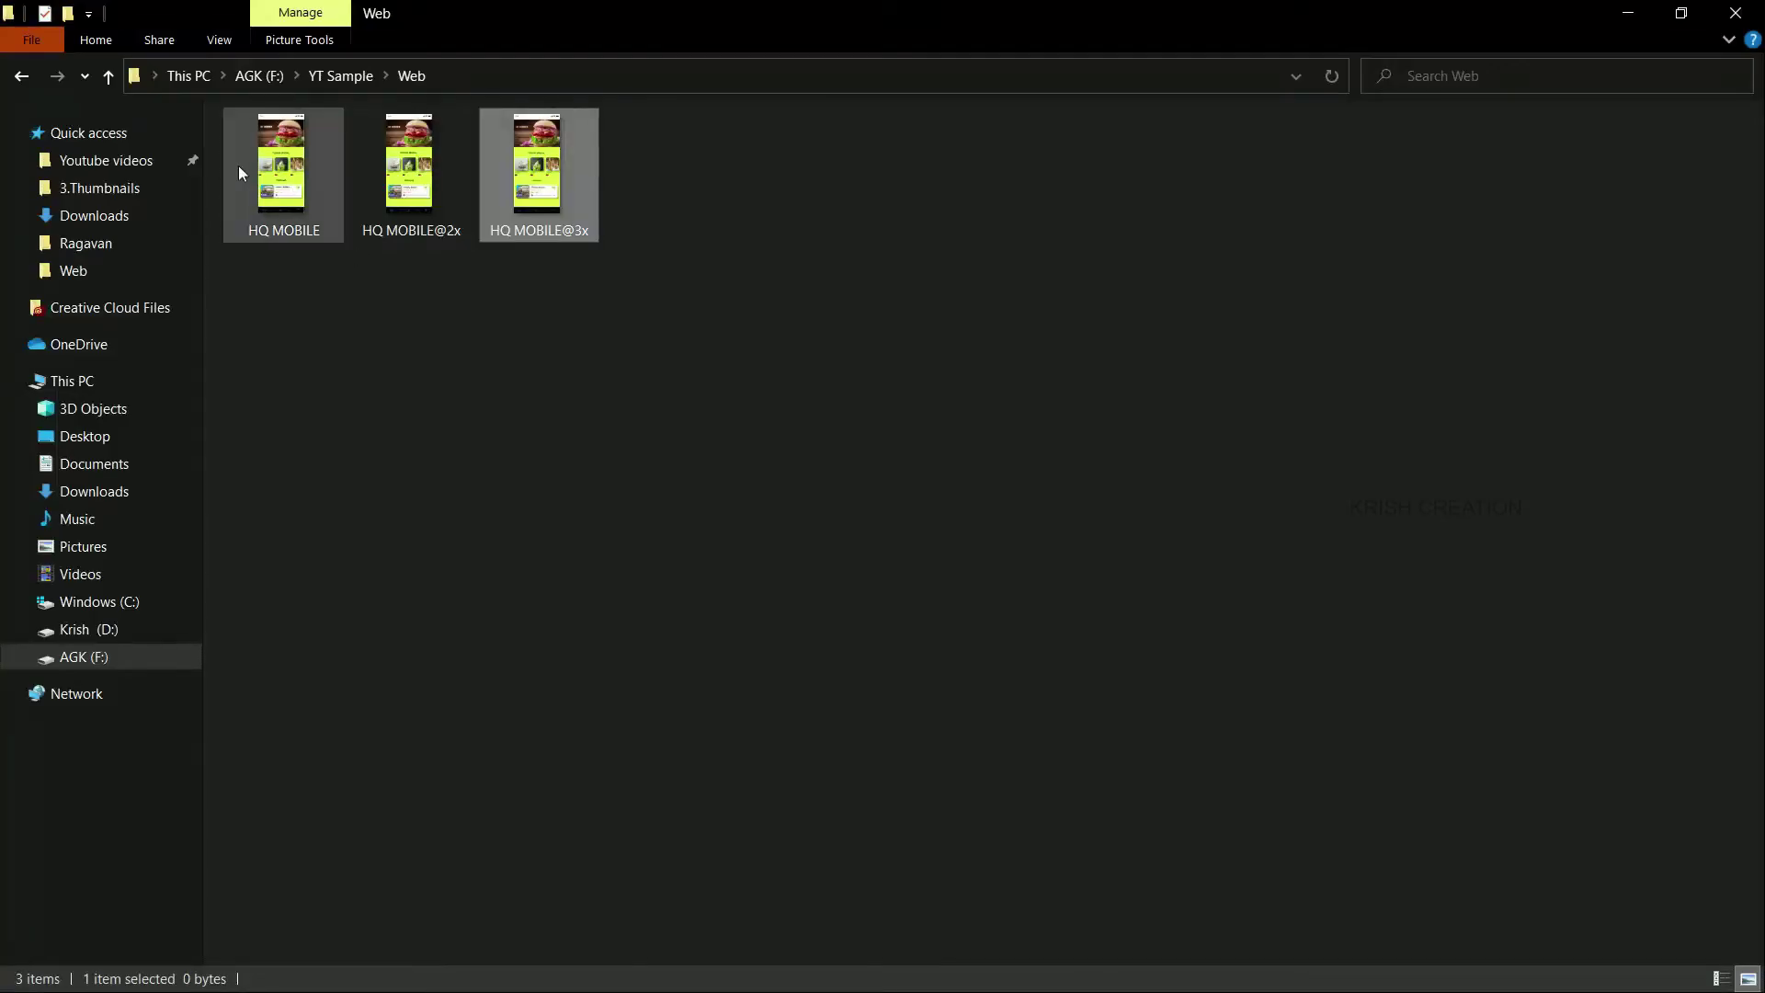
Copy the three HQ MOBILE PNGs from the Web folder and return to the HQ Web artboard in Adobe XD.
{"action": "left_click", "coordinate": [283, 178], "text": "shift"}
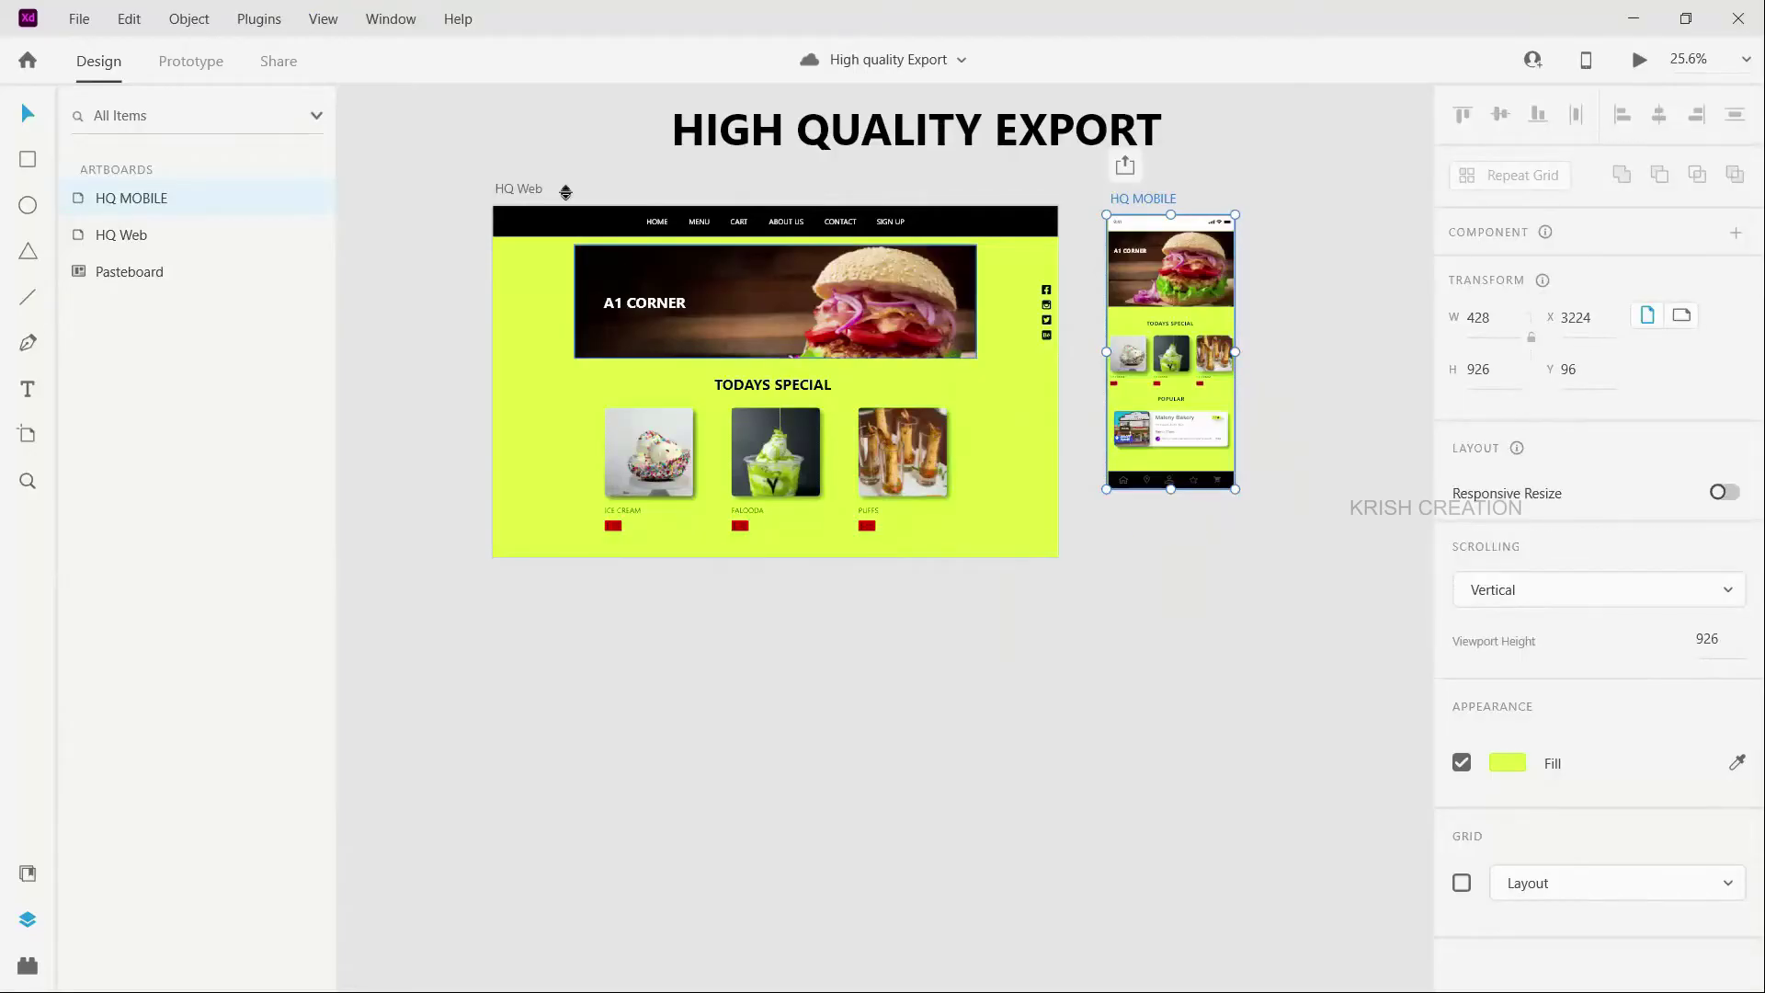
{"action": "left_click", "coordinate": [528, 190]}
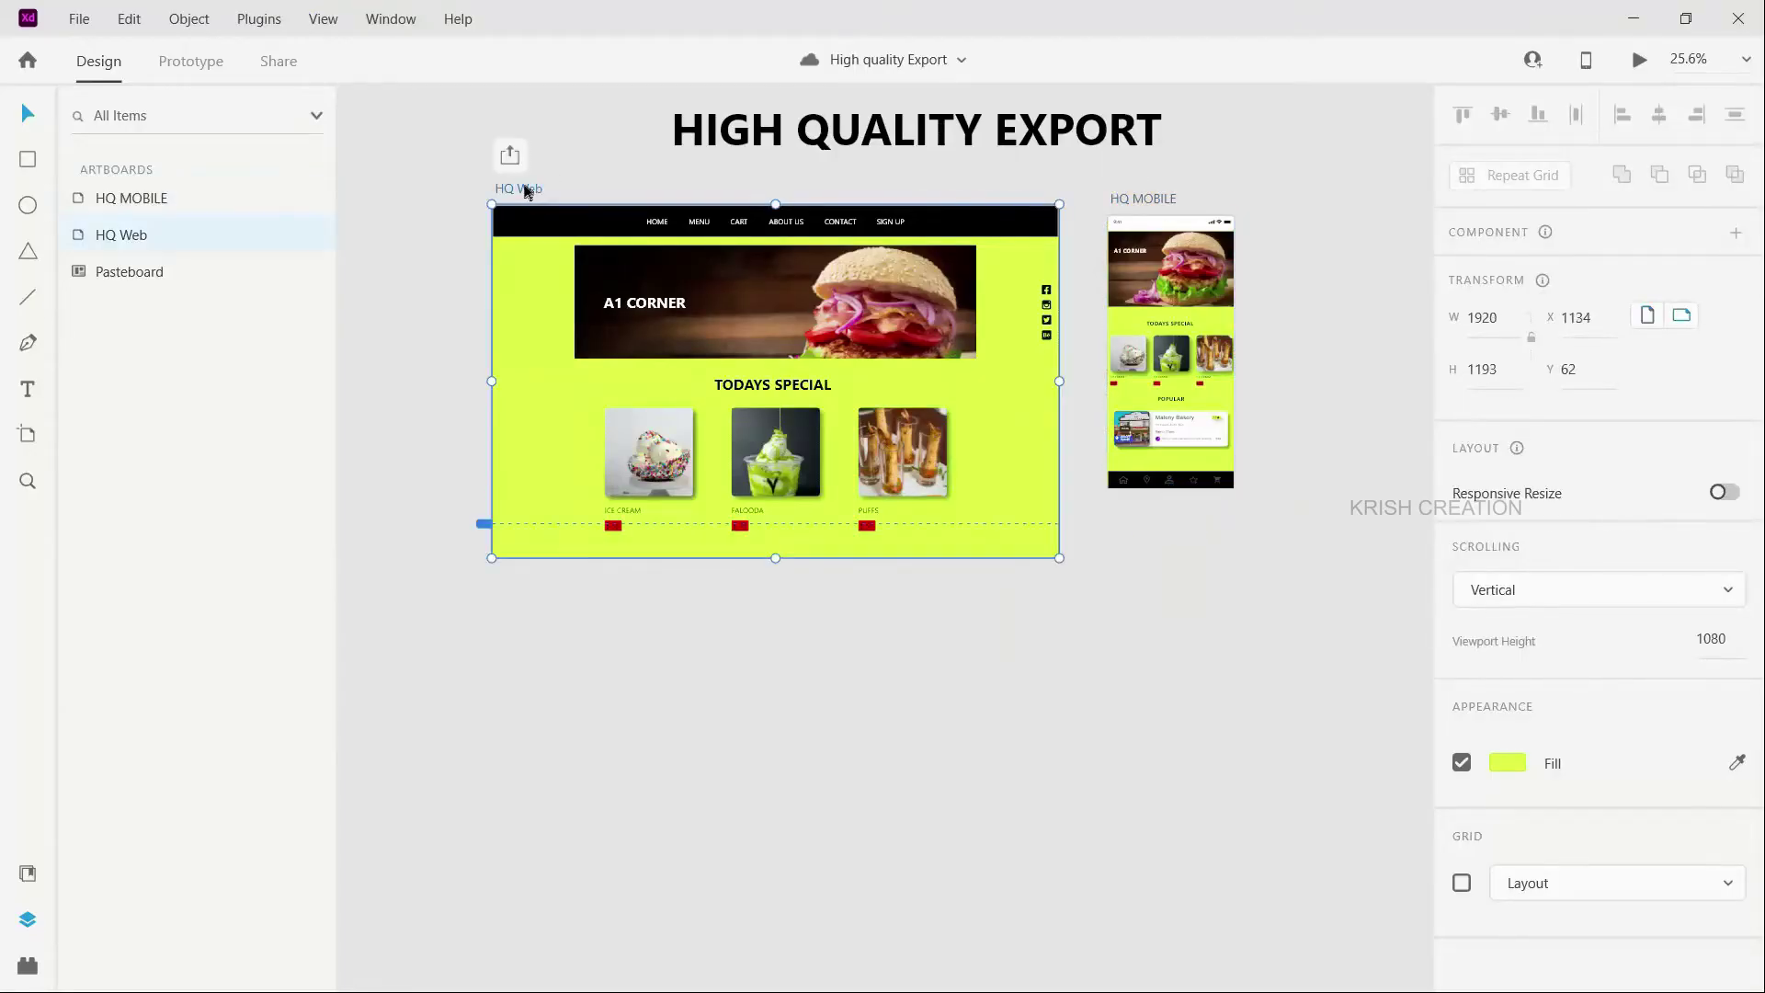
{"action": "left_click", "coordinate": [26, 435]}
{"action": "left_click", "coordinate": [505, 665]}
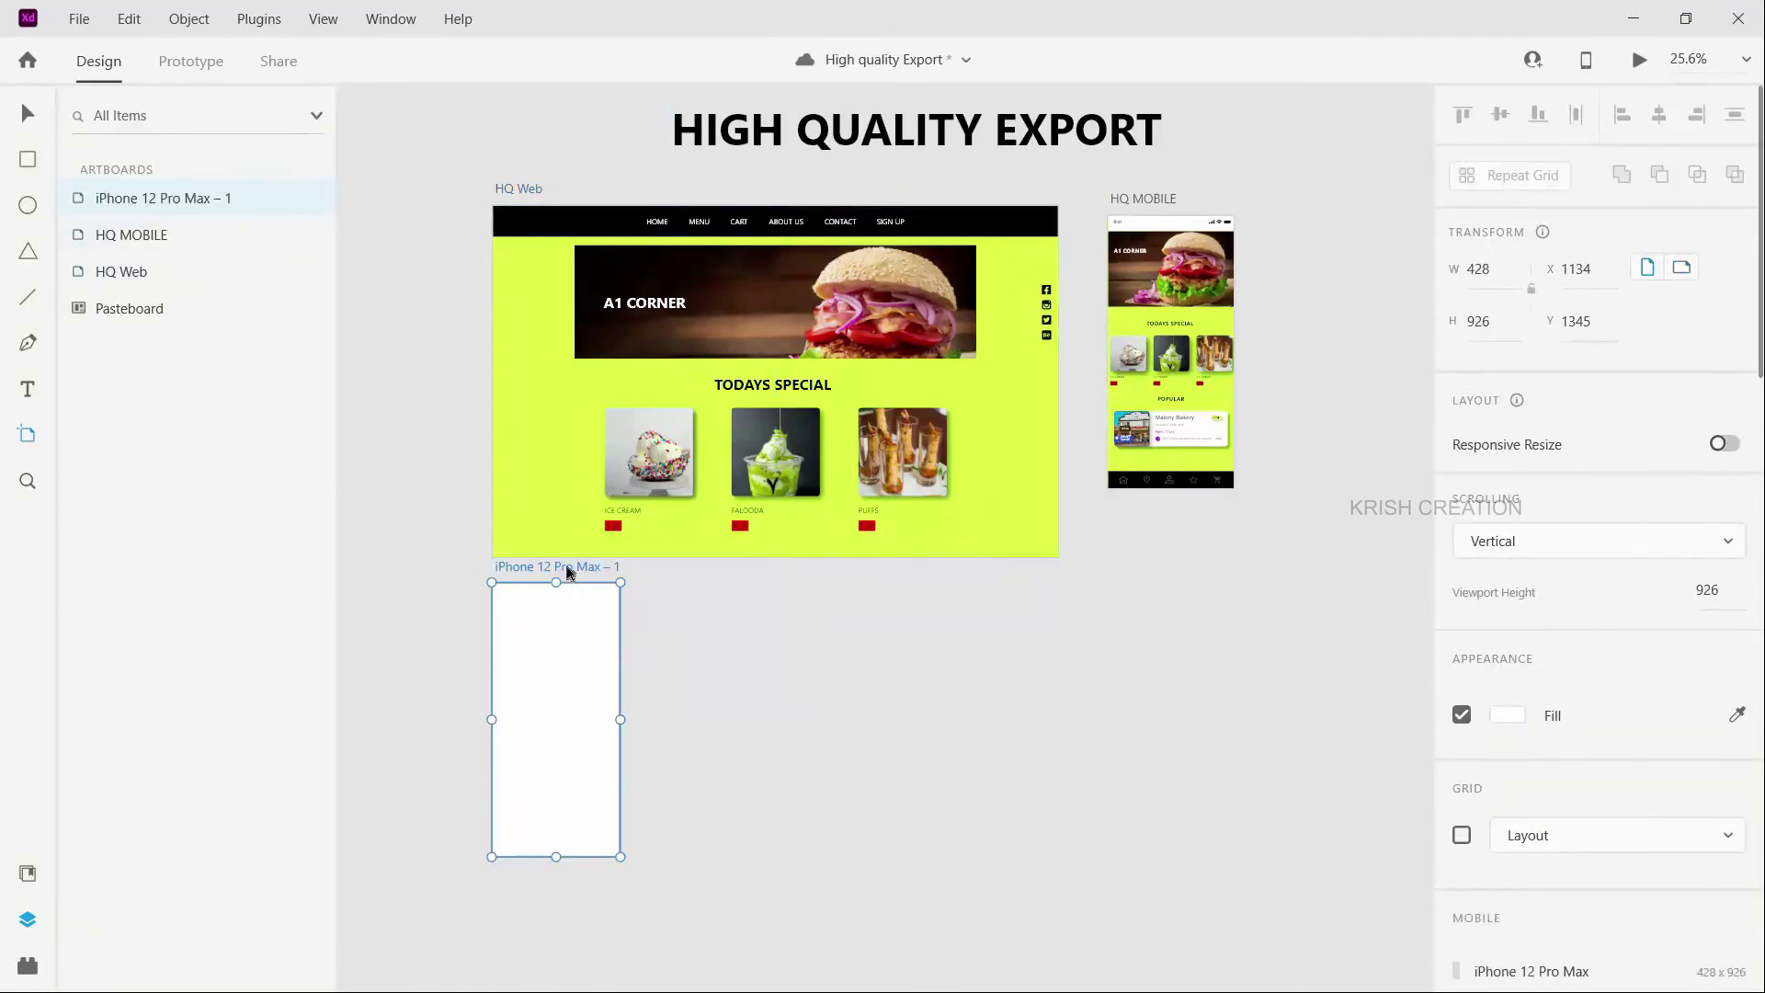
{"action": "key", "text": "Delete"}
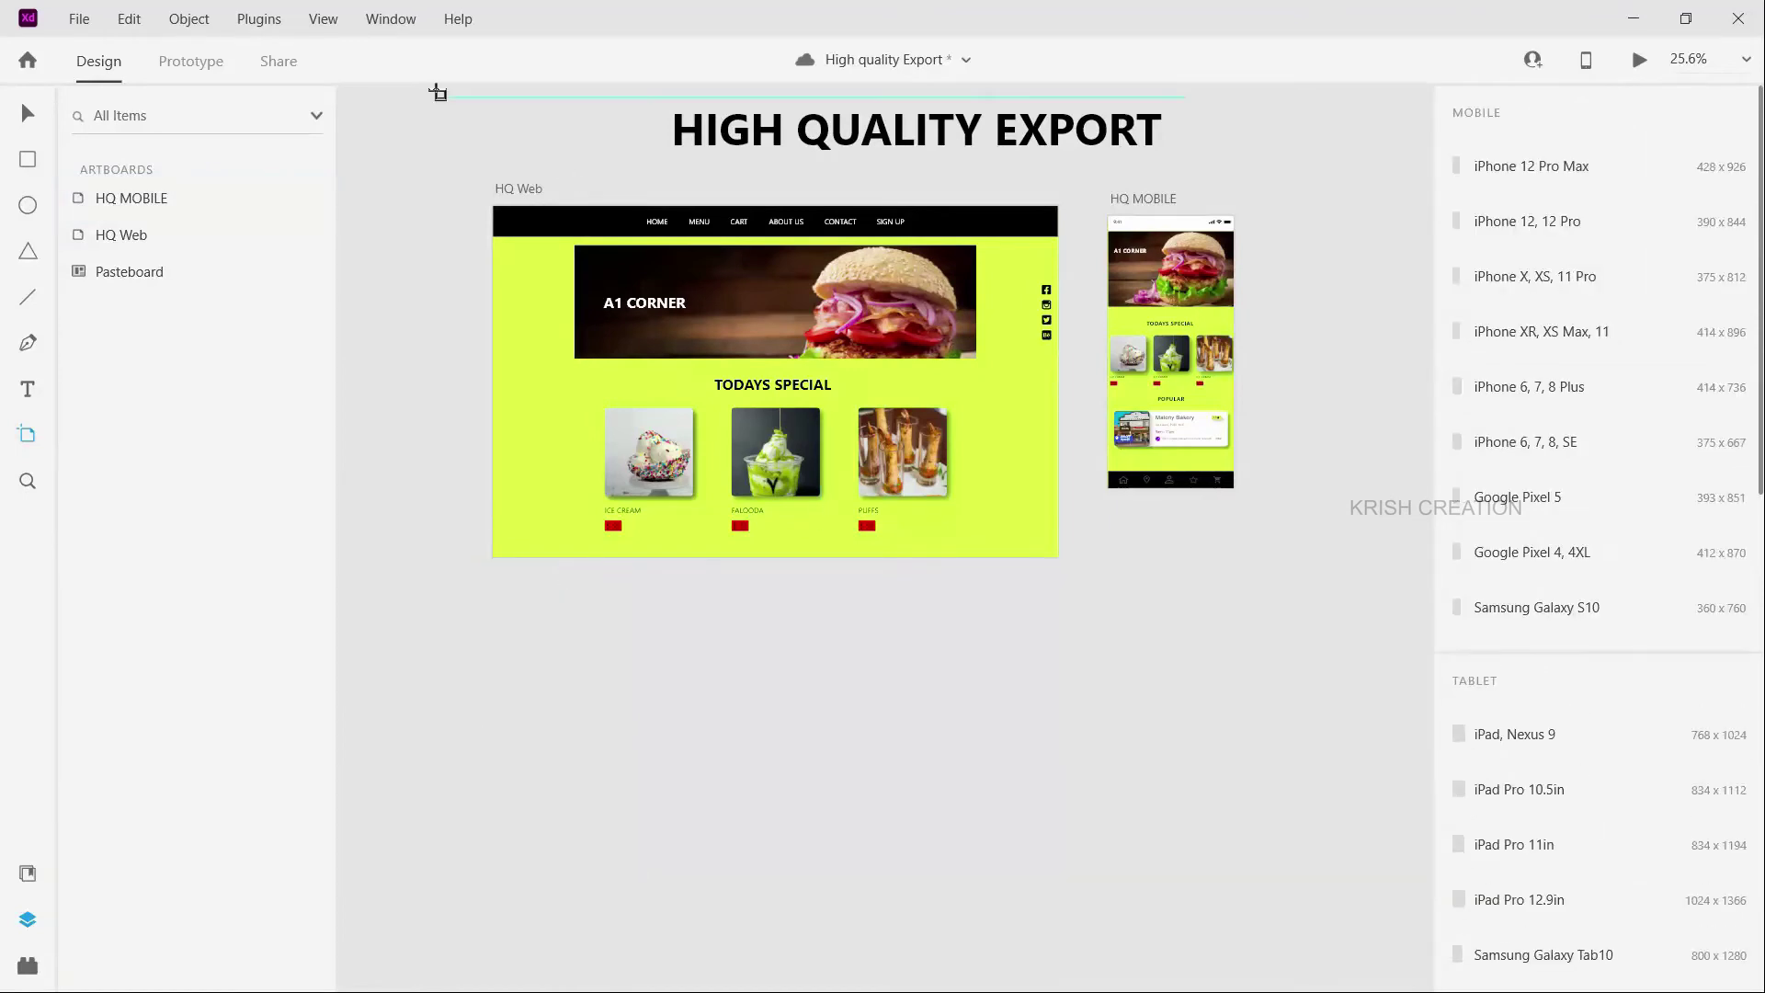
{"action": "left_click", "coordinate": [513, 191]}
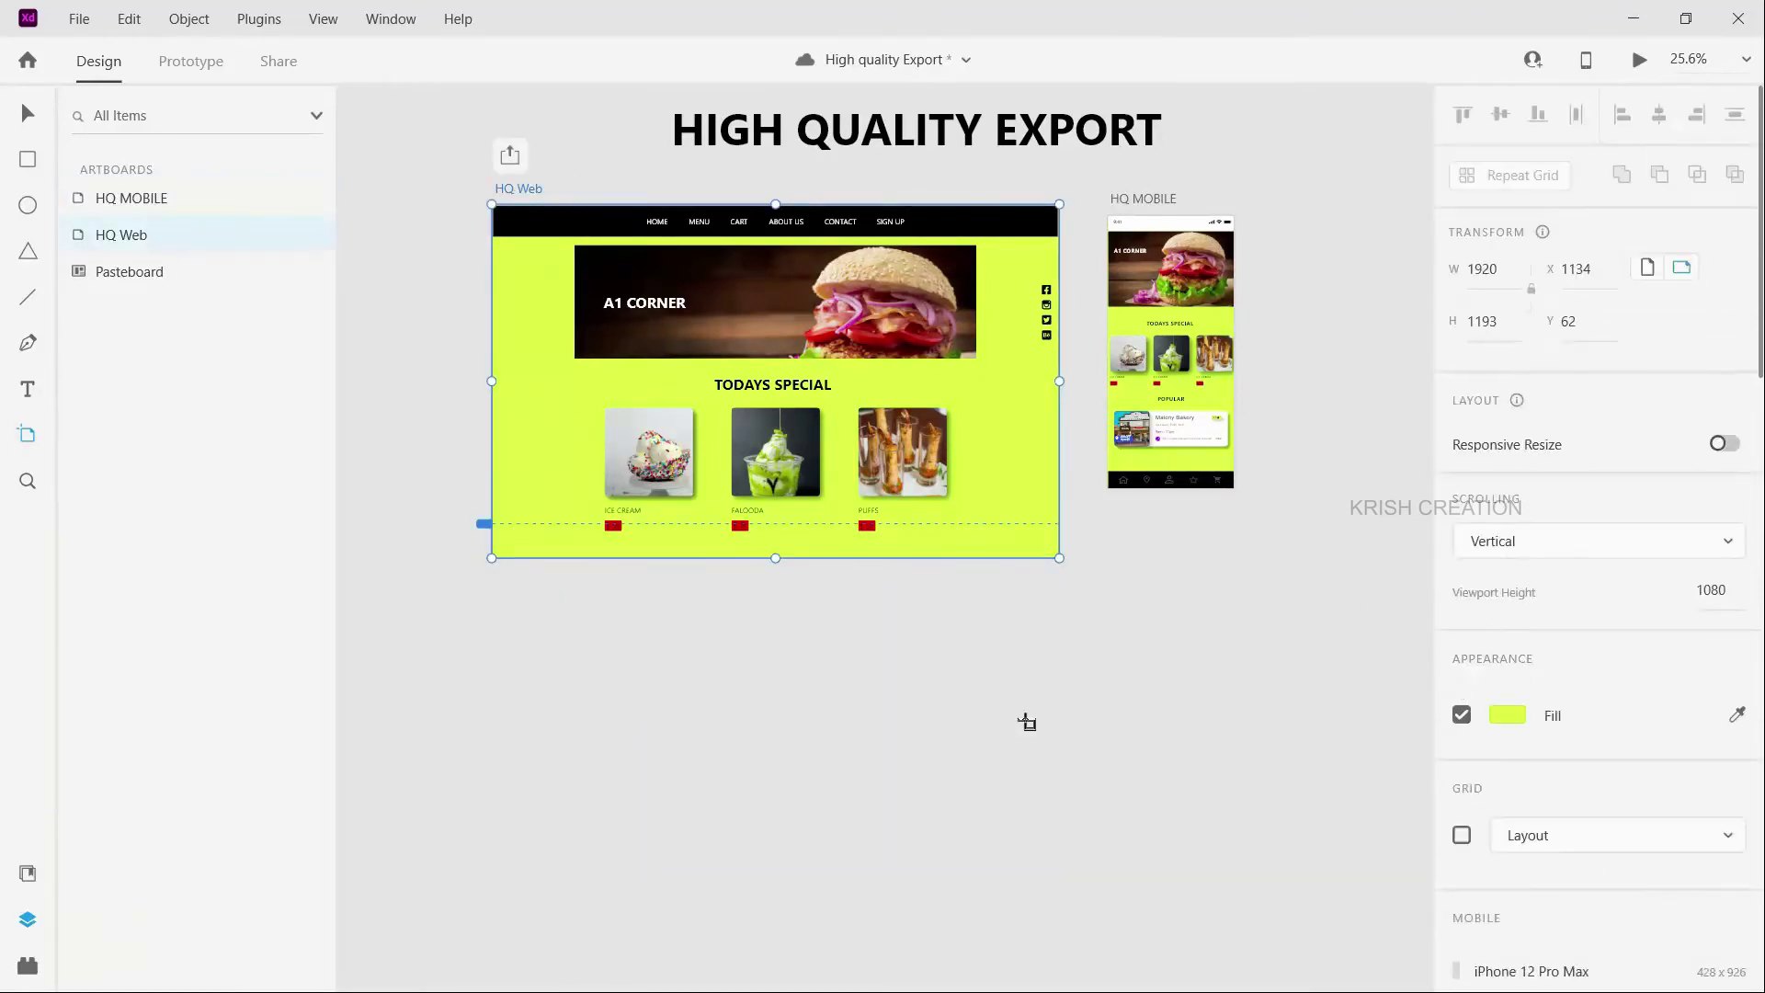
{"action": "left_click", "coordinate": [584, 660]}
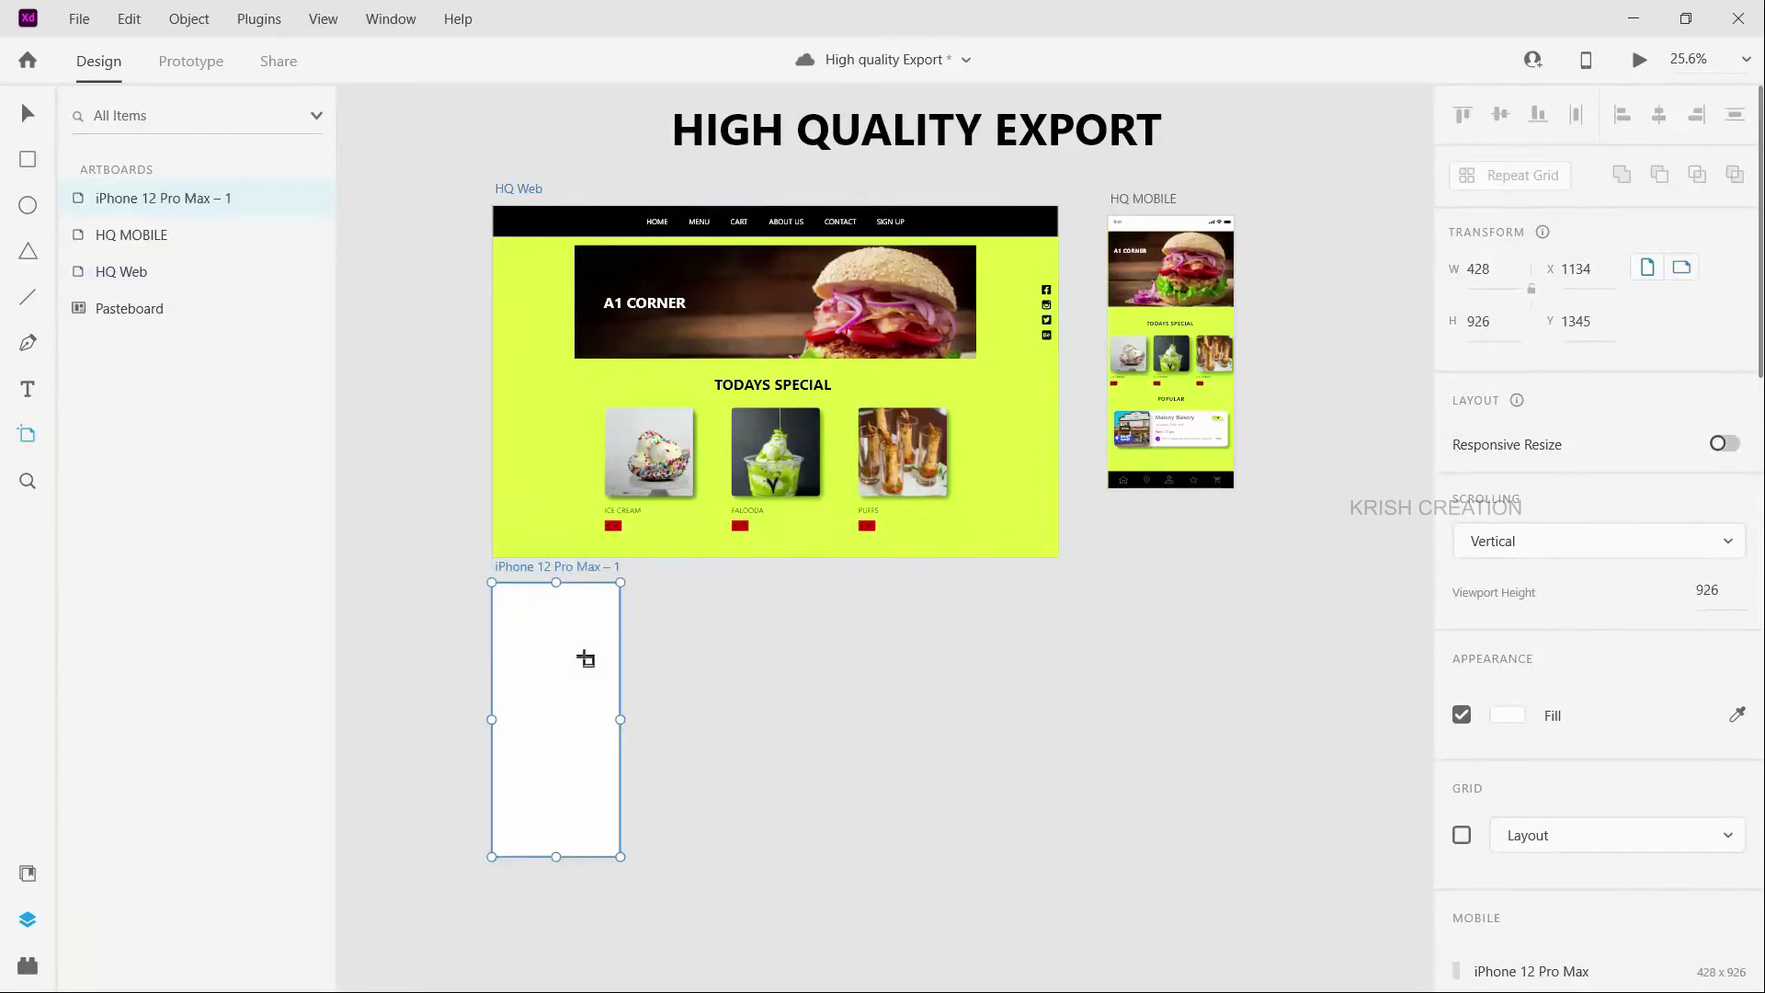
{"action": "key", "text": "ctrl+z"}
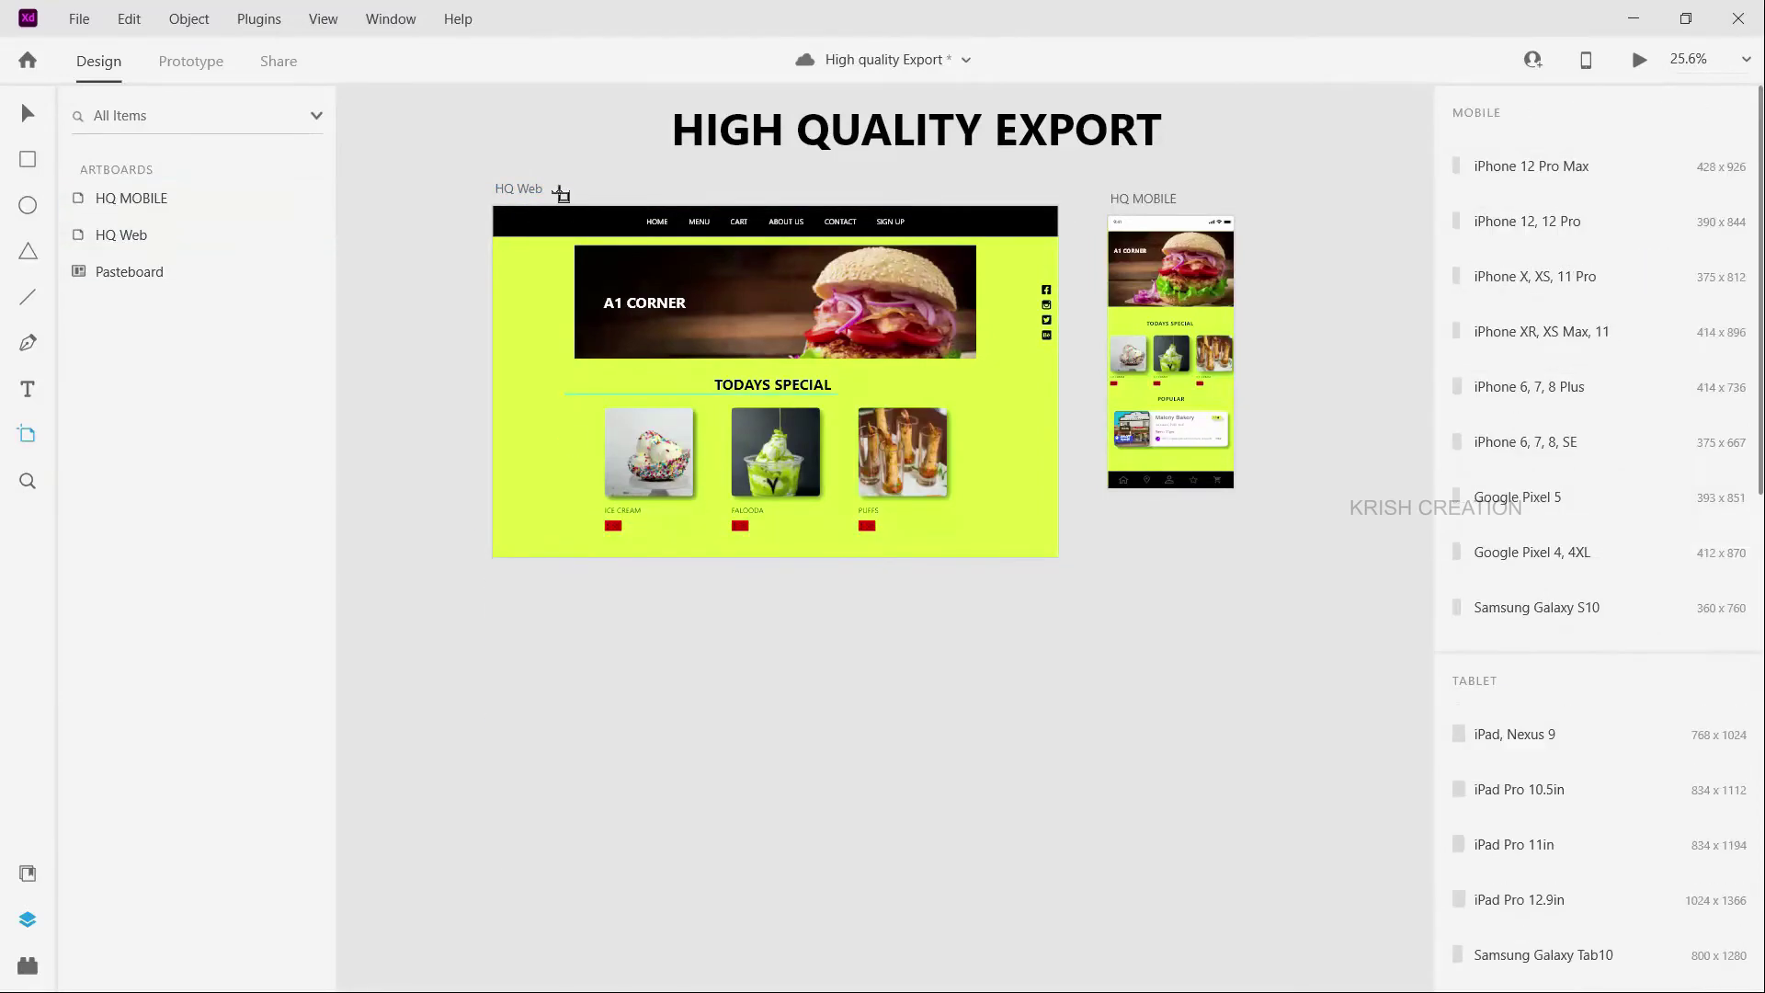
Add a Web 1920 artboard (1920 x 1080) and paste the three HQ MOBILE PNGs onto it.
{"action": "scroll", "coordinate": [1600, 552], "scroll_direction": "down", "scroll_amount": 5}
{"action": "scroll", "coordinate": [1604, 616], "scroll_direction": "down", "scroll_amount": 6}
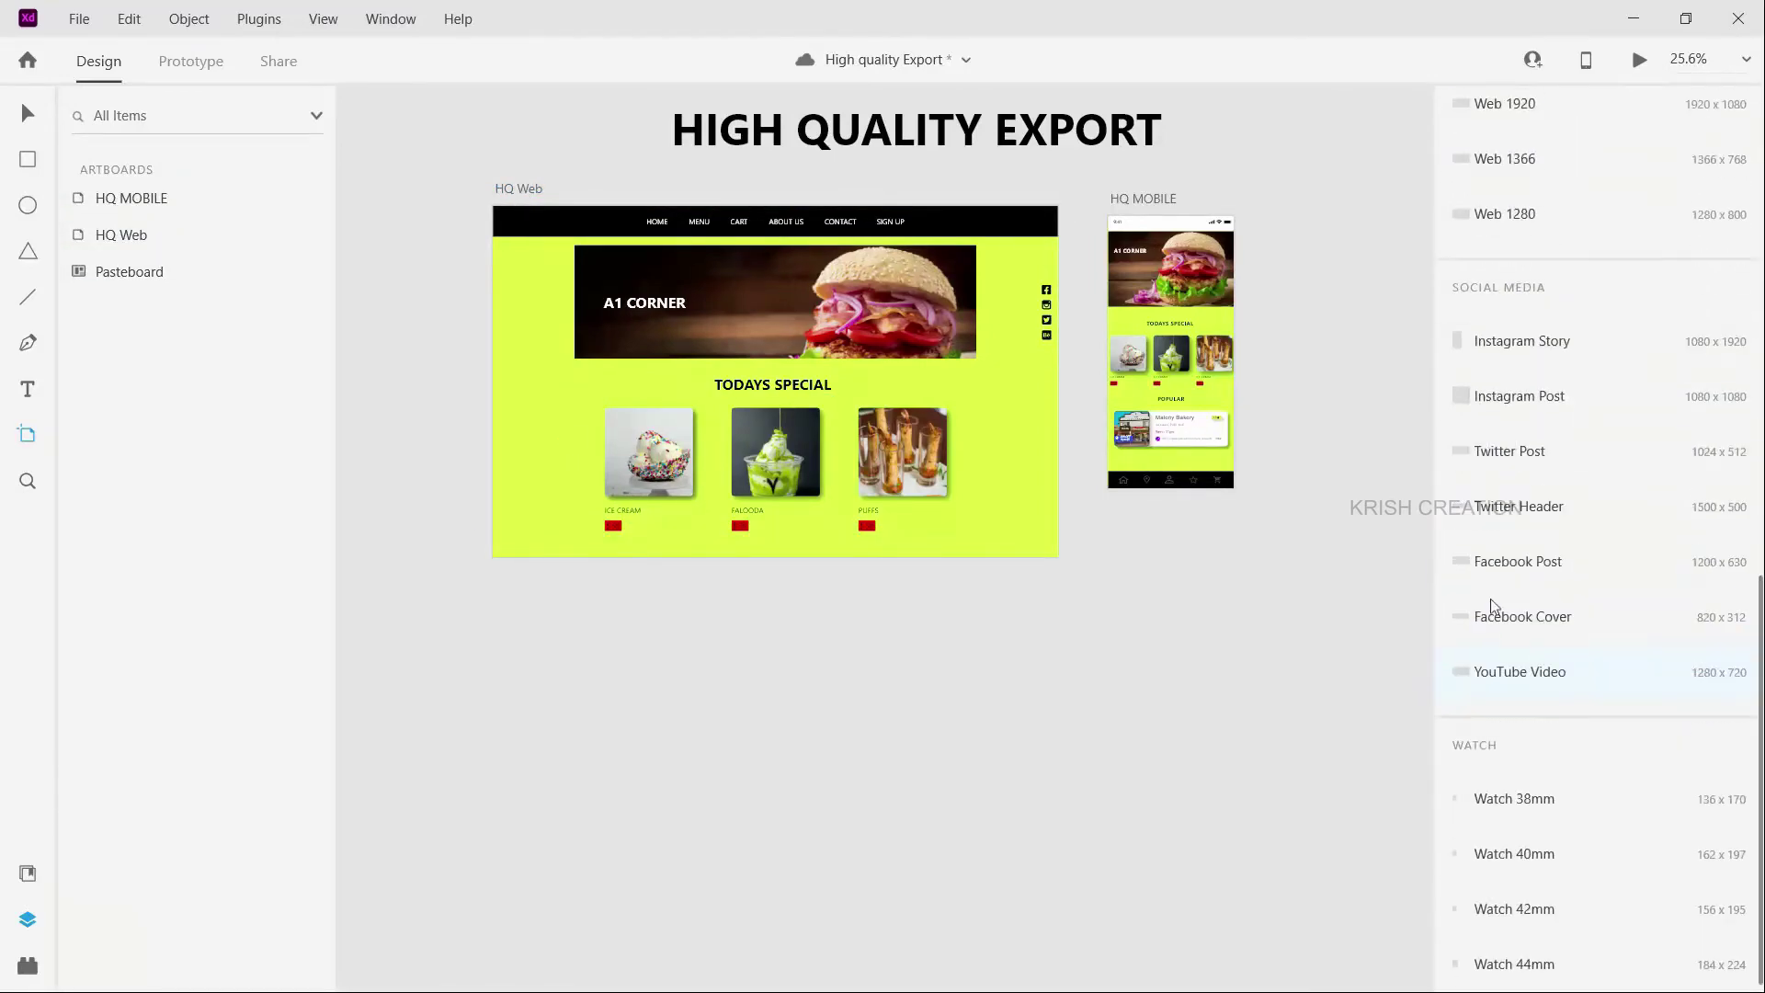
{"action": "scroll", "coordinate": [1531, 315], "scroll_direction": "up", "scroll_amount": 3}
{"action": "left_click", "coordinate": [1533, 511]}
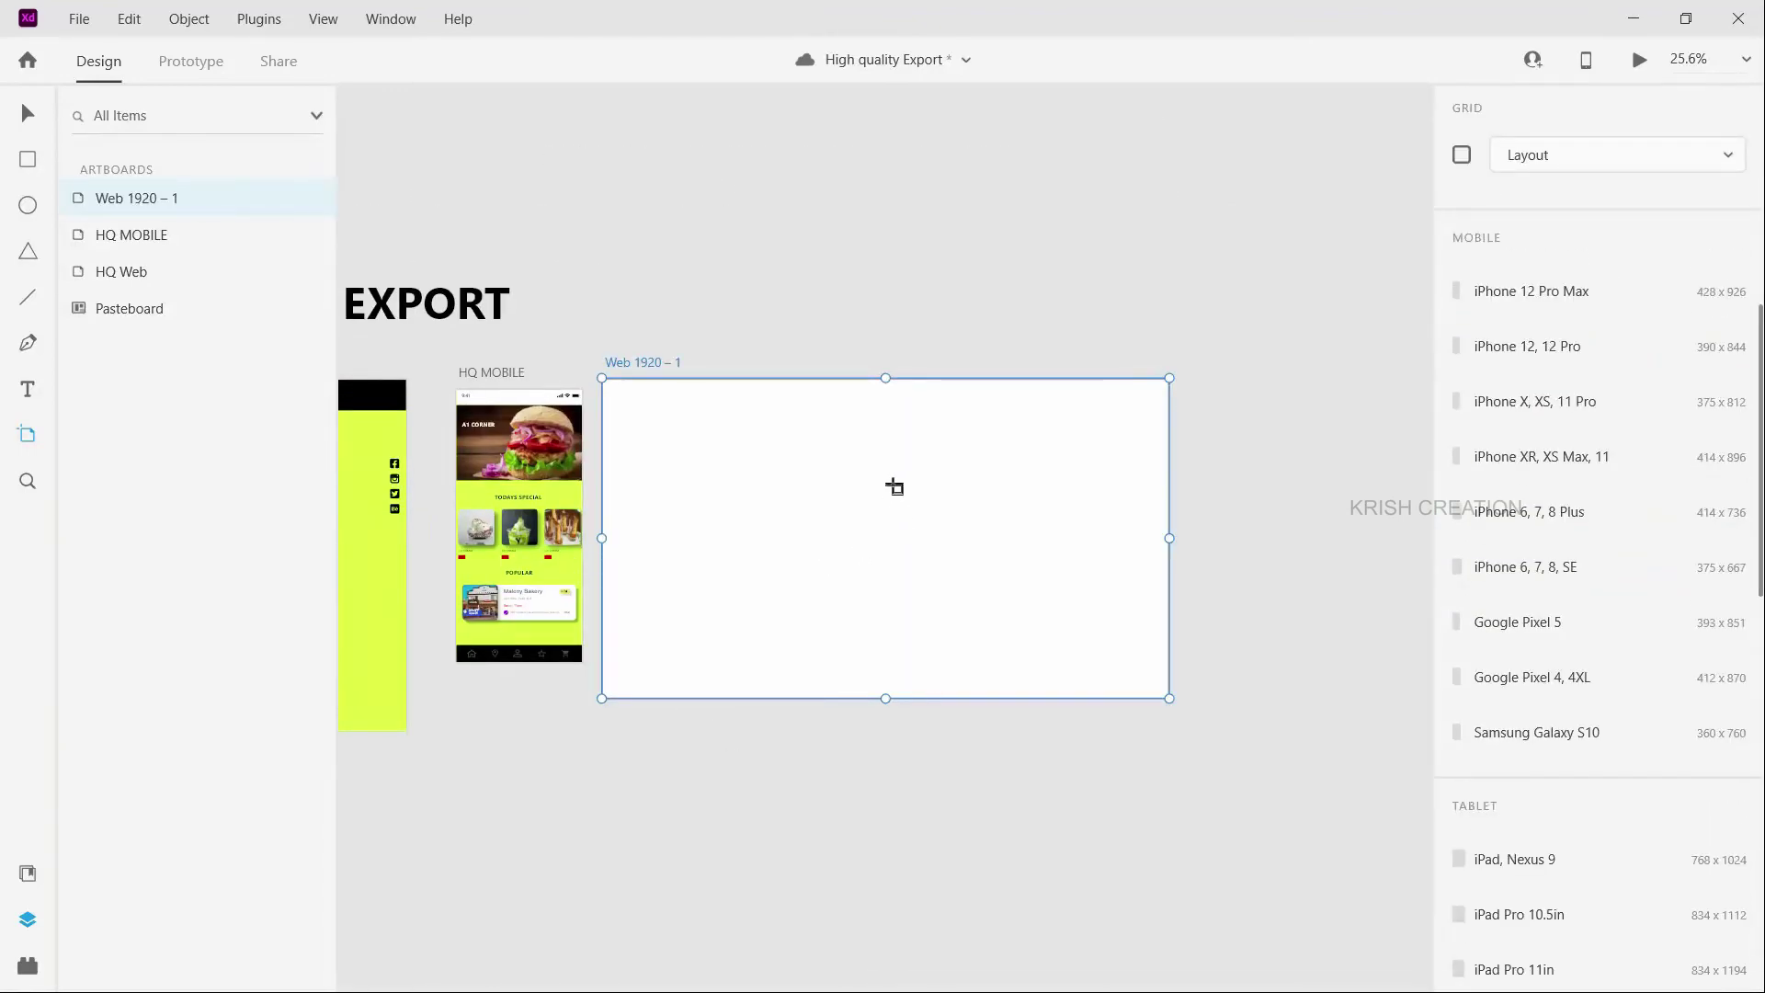
{"action": "key", "text": "ctrl+v"}
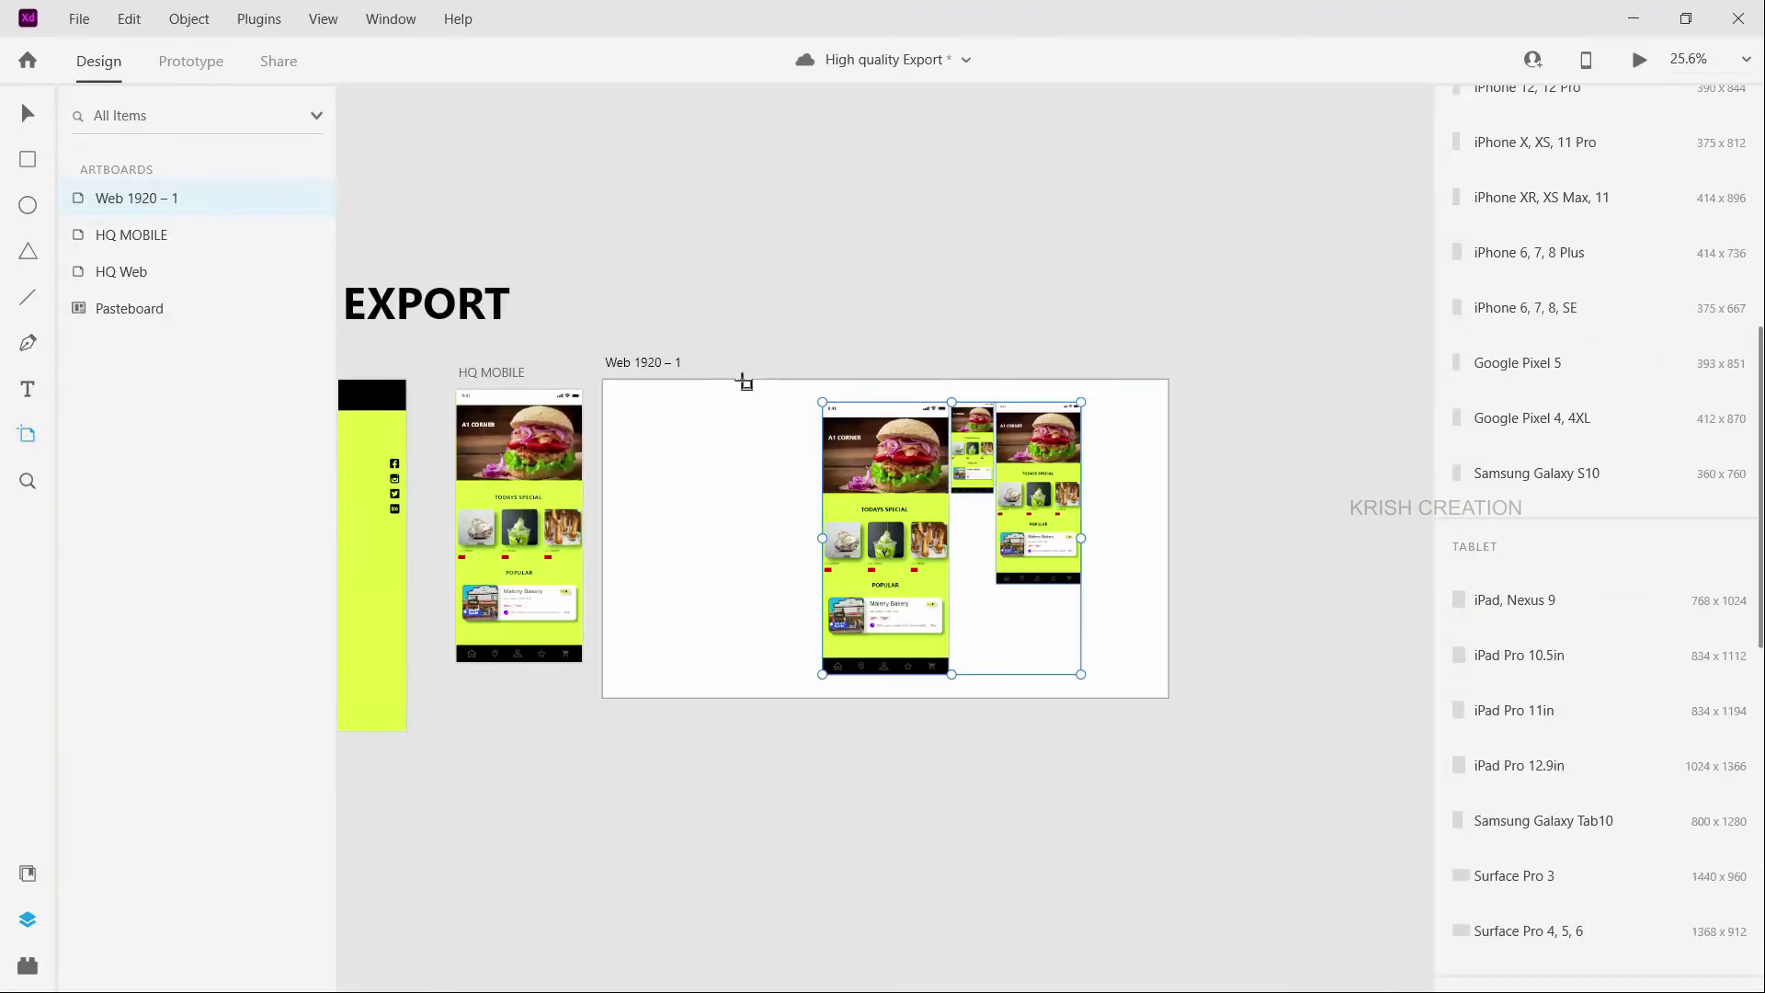
Place a second Web 1920 artboard directly above the HQ Web artboard.
{"action": "key", "text": "alt"}
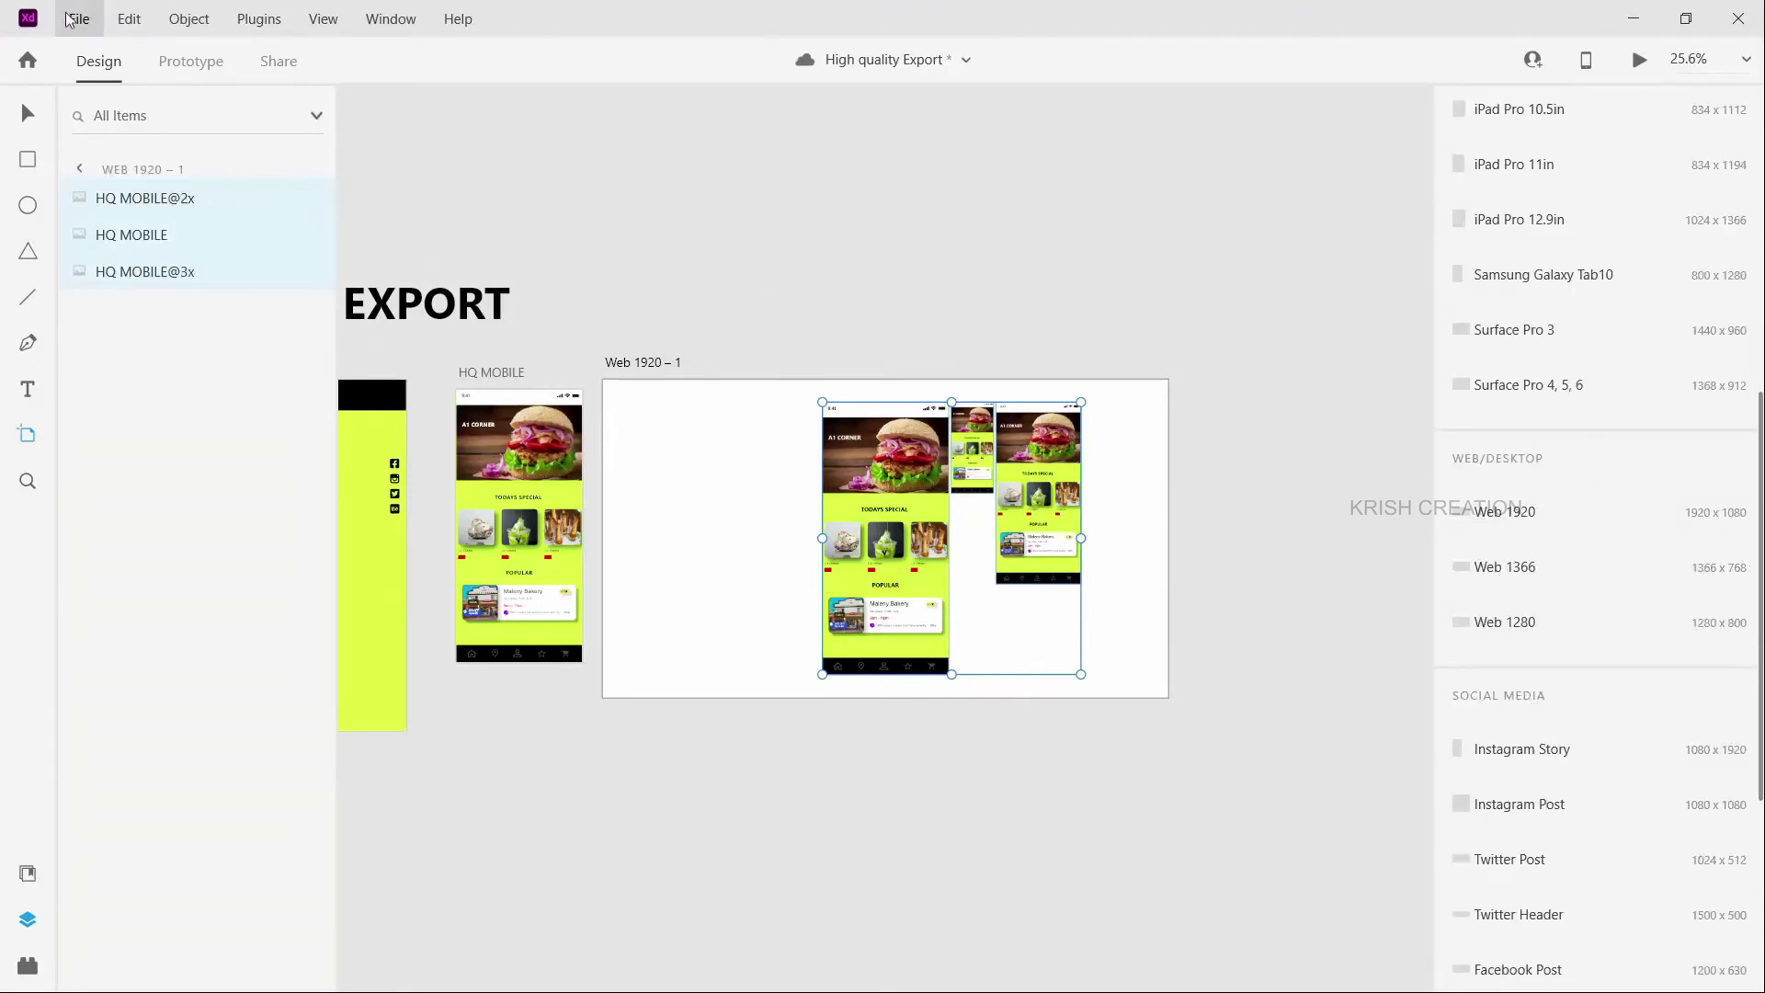
{"action": "left_click", "coordinate": [981, 303]}
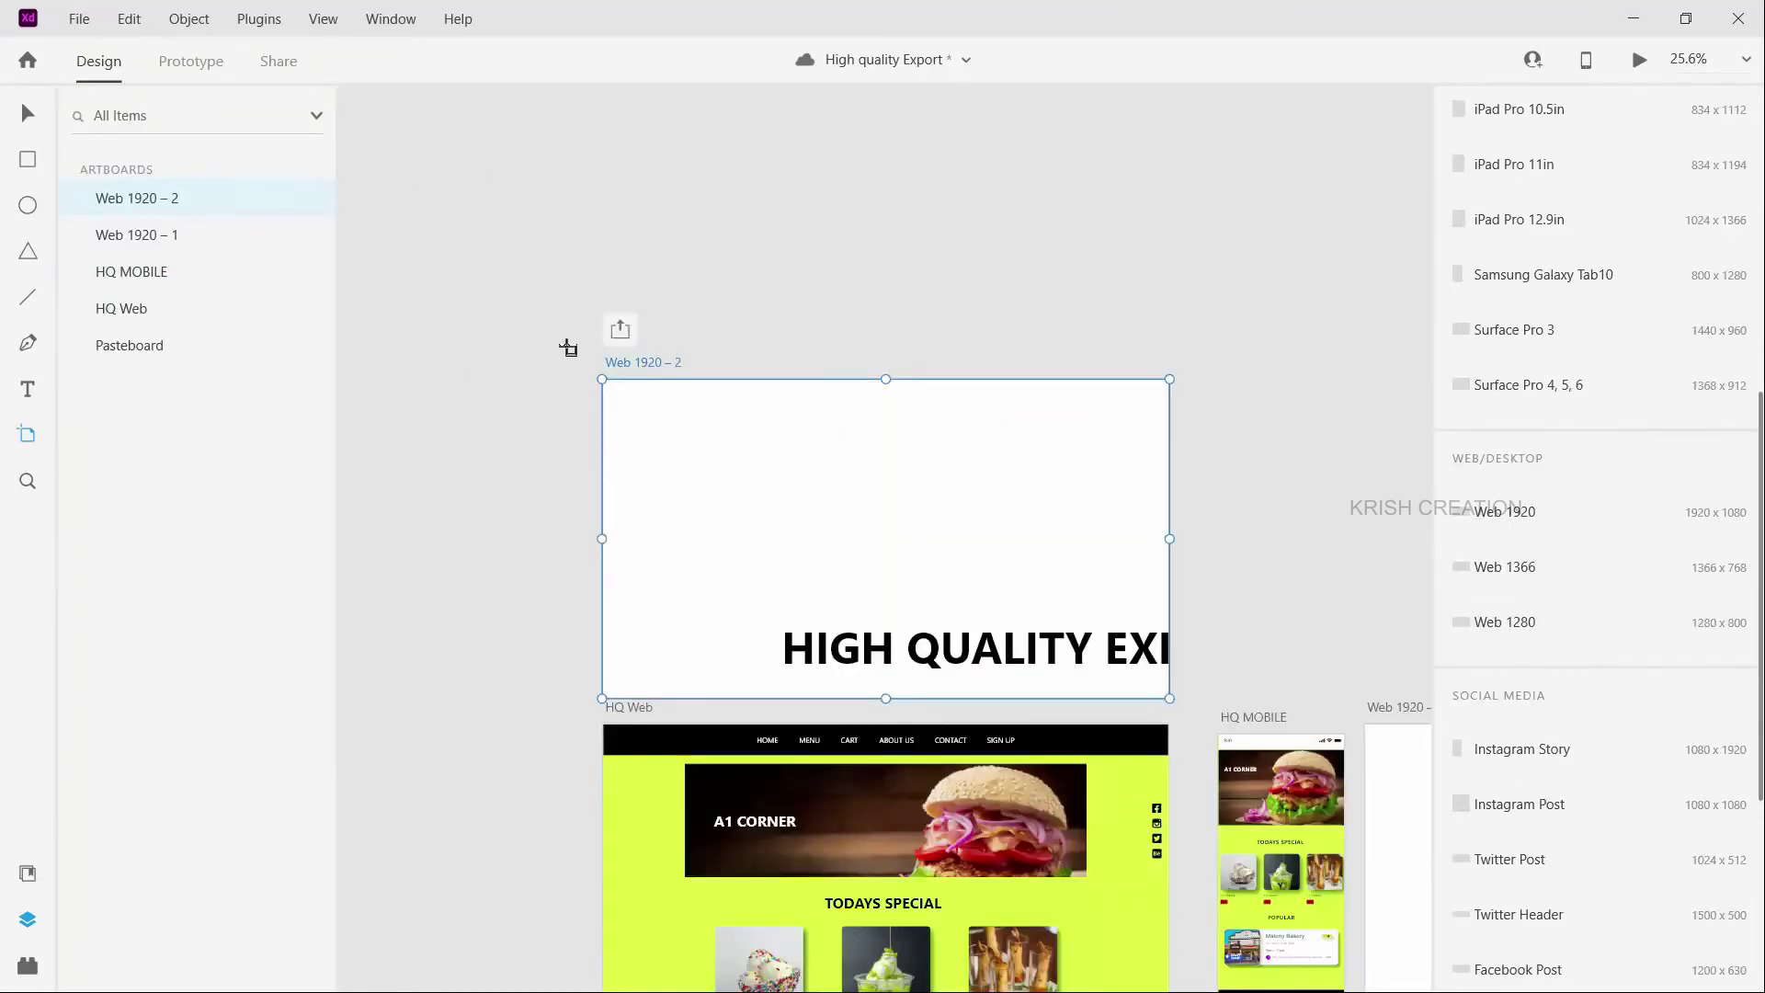
{"action": "scroll", "coordinate": [1099, 644], "scroll_direction": "down", "scroll_amount": 5}
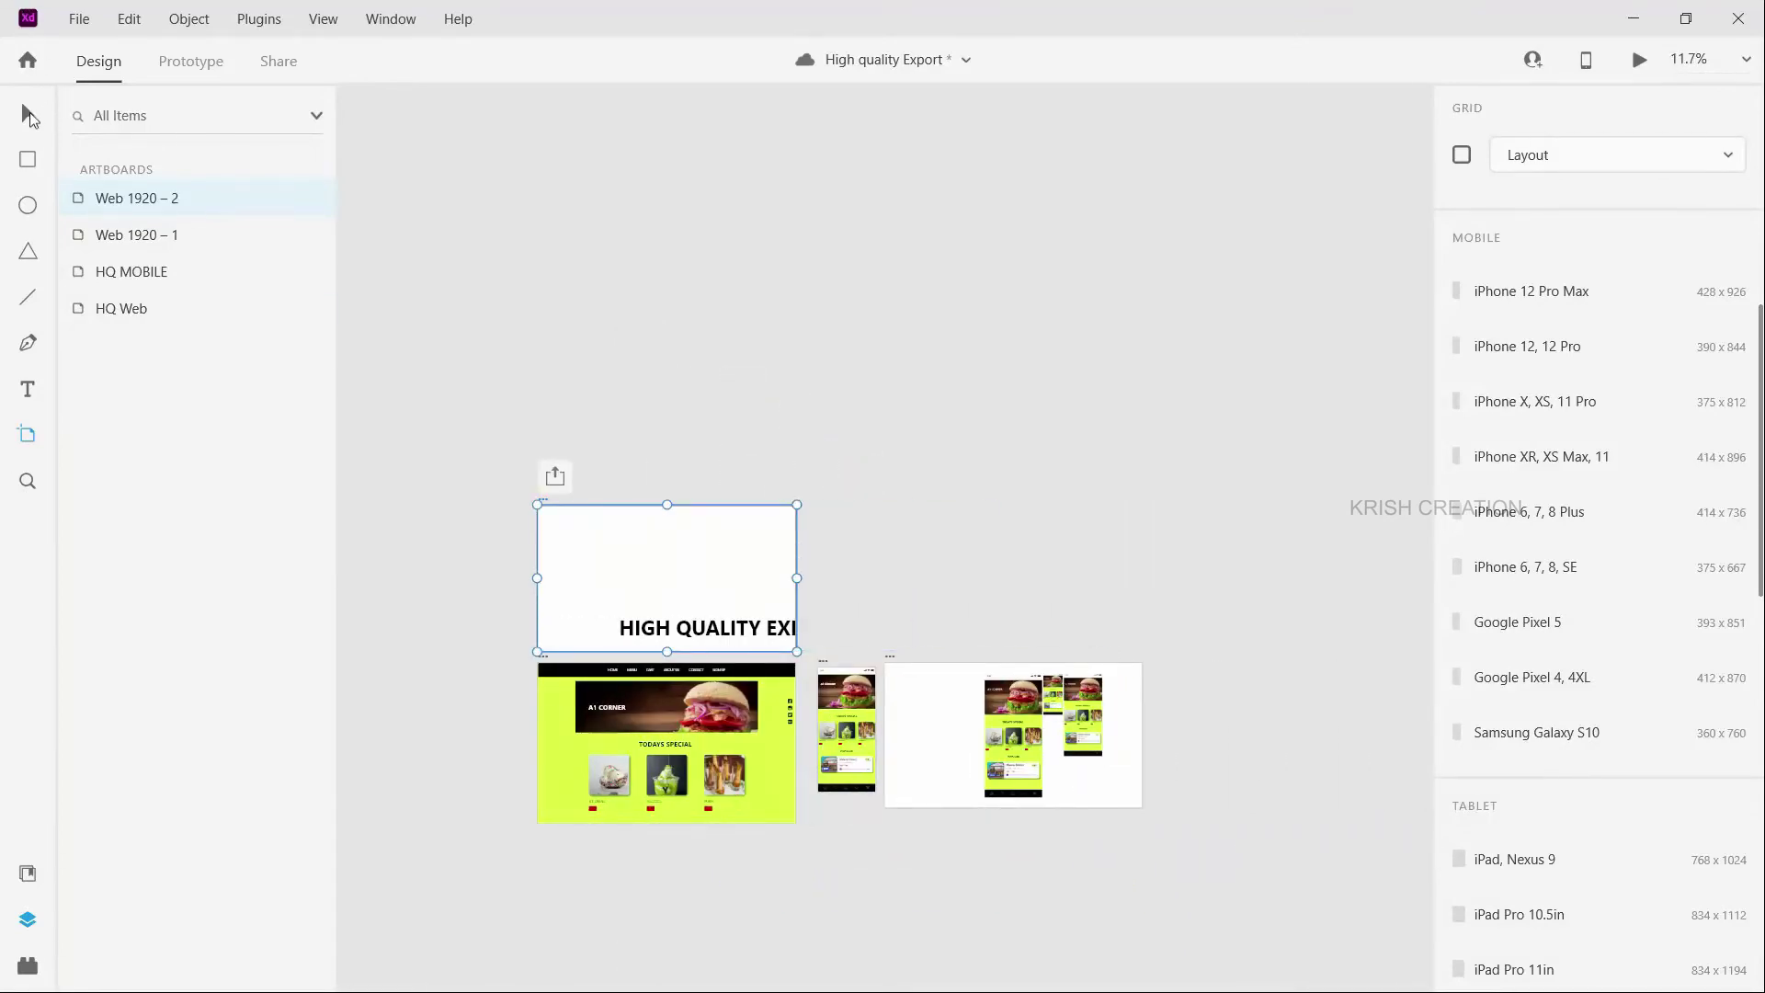
{"action": "left_click", "coordinate": [28, 115]}
{"action": "scroll", "coordinate": [951, 695], "scroll_direction": "up", "scroll_amount": 5}
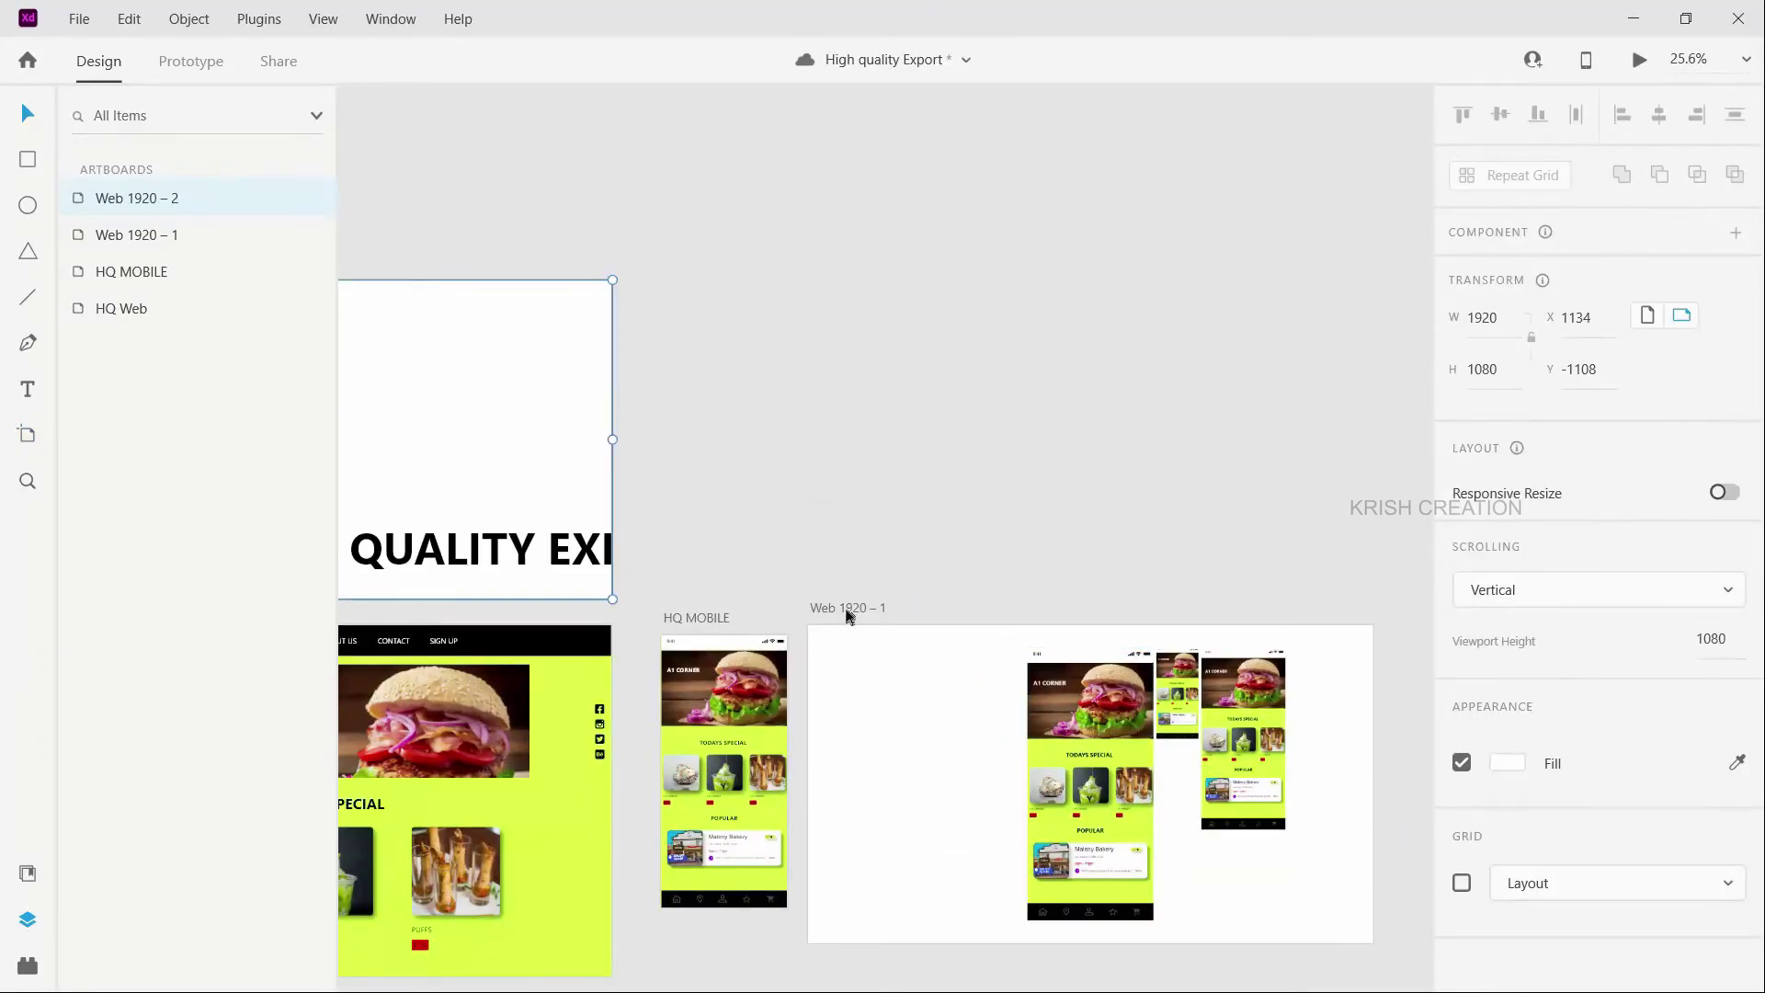
{"action": "scroll", "coordinate": [1110, 759], "scroll_direction": "up", "scroll_amount": 5}
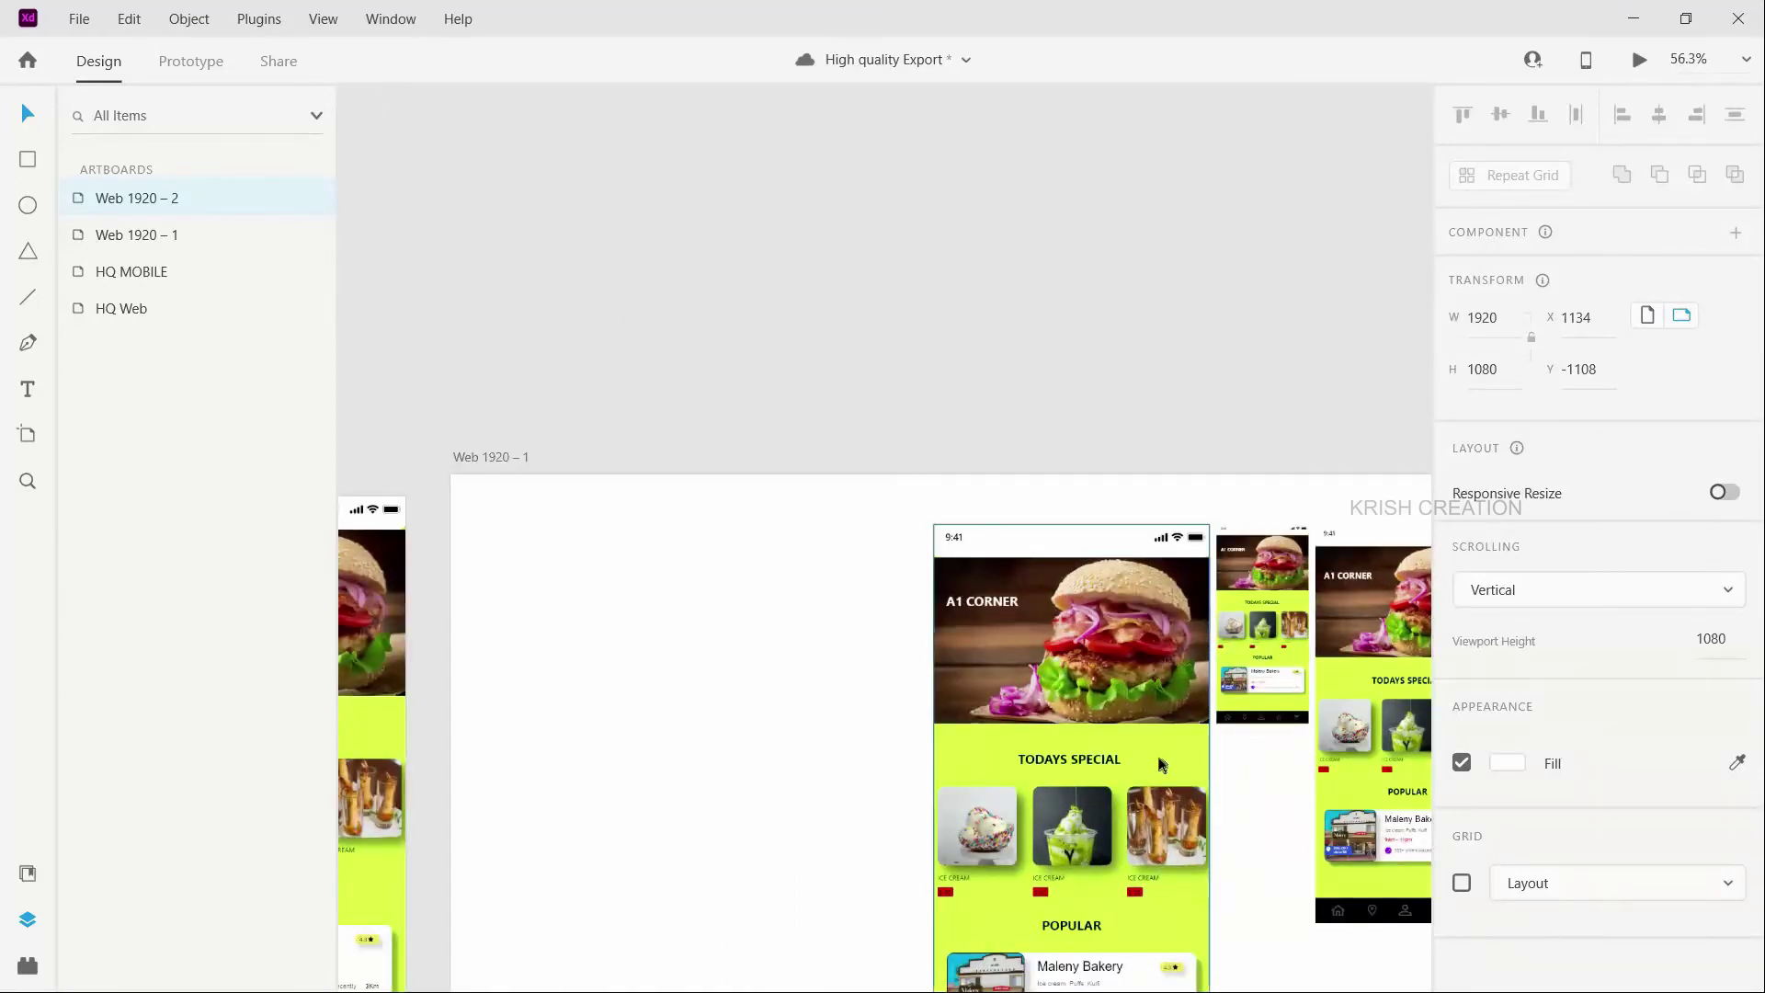
{"action": "left_click_drag", "start_coordinate": [1160, 764], "coordinate": [882, 745]}
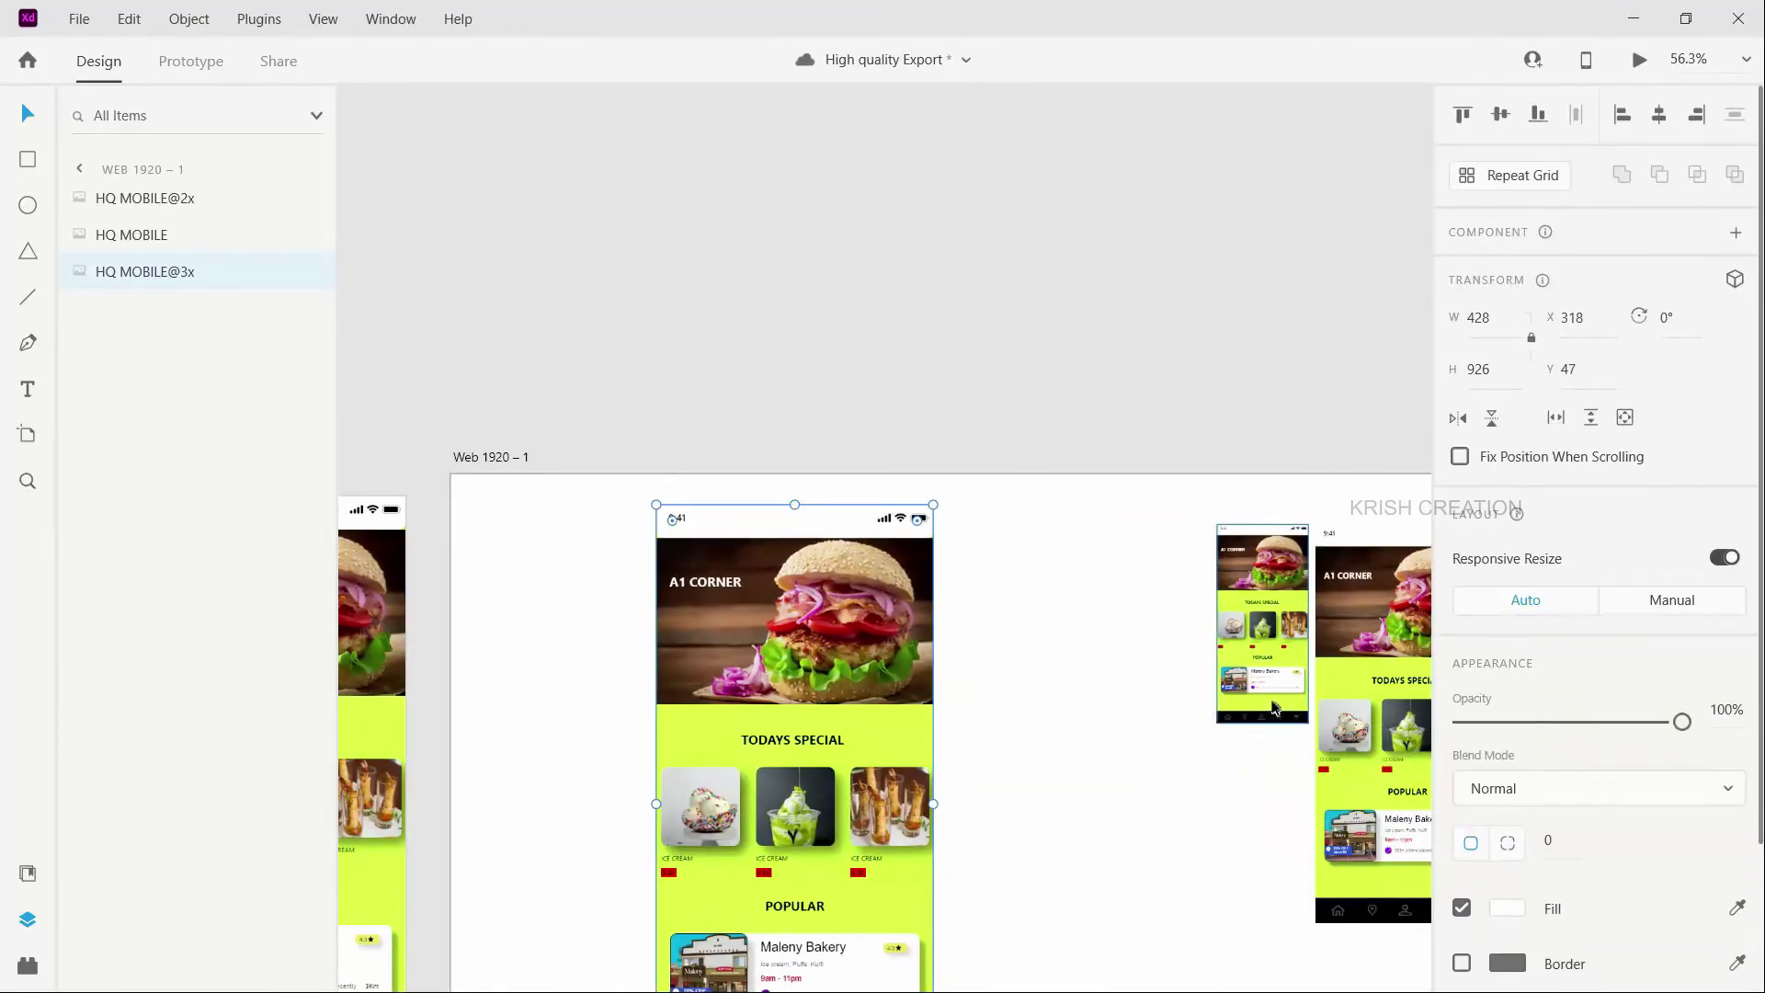
{"action": "left_click_drag", "start_coordinate": [1276, 708], "coordinate": [1131, 708]}
{"action": "left_click_drag", "start_coordinate": [1316, 527], "coordinate": [1193, 495]}
{"action": "left_click_drag", "start_coordinate": [1088, 535], "coordinate": [1031, 529]}
{"action": "scroll", "coordinate": [1079, 789], "scroll_direction": "down", "scroll_amount": 3}
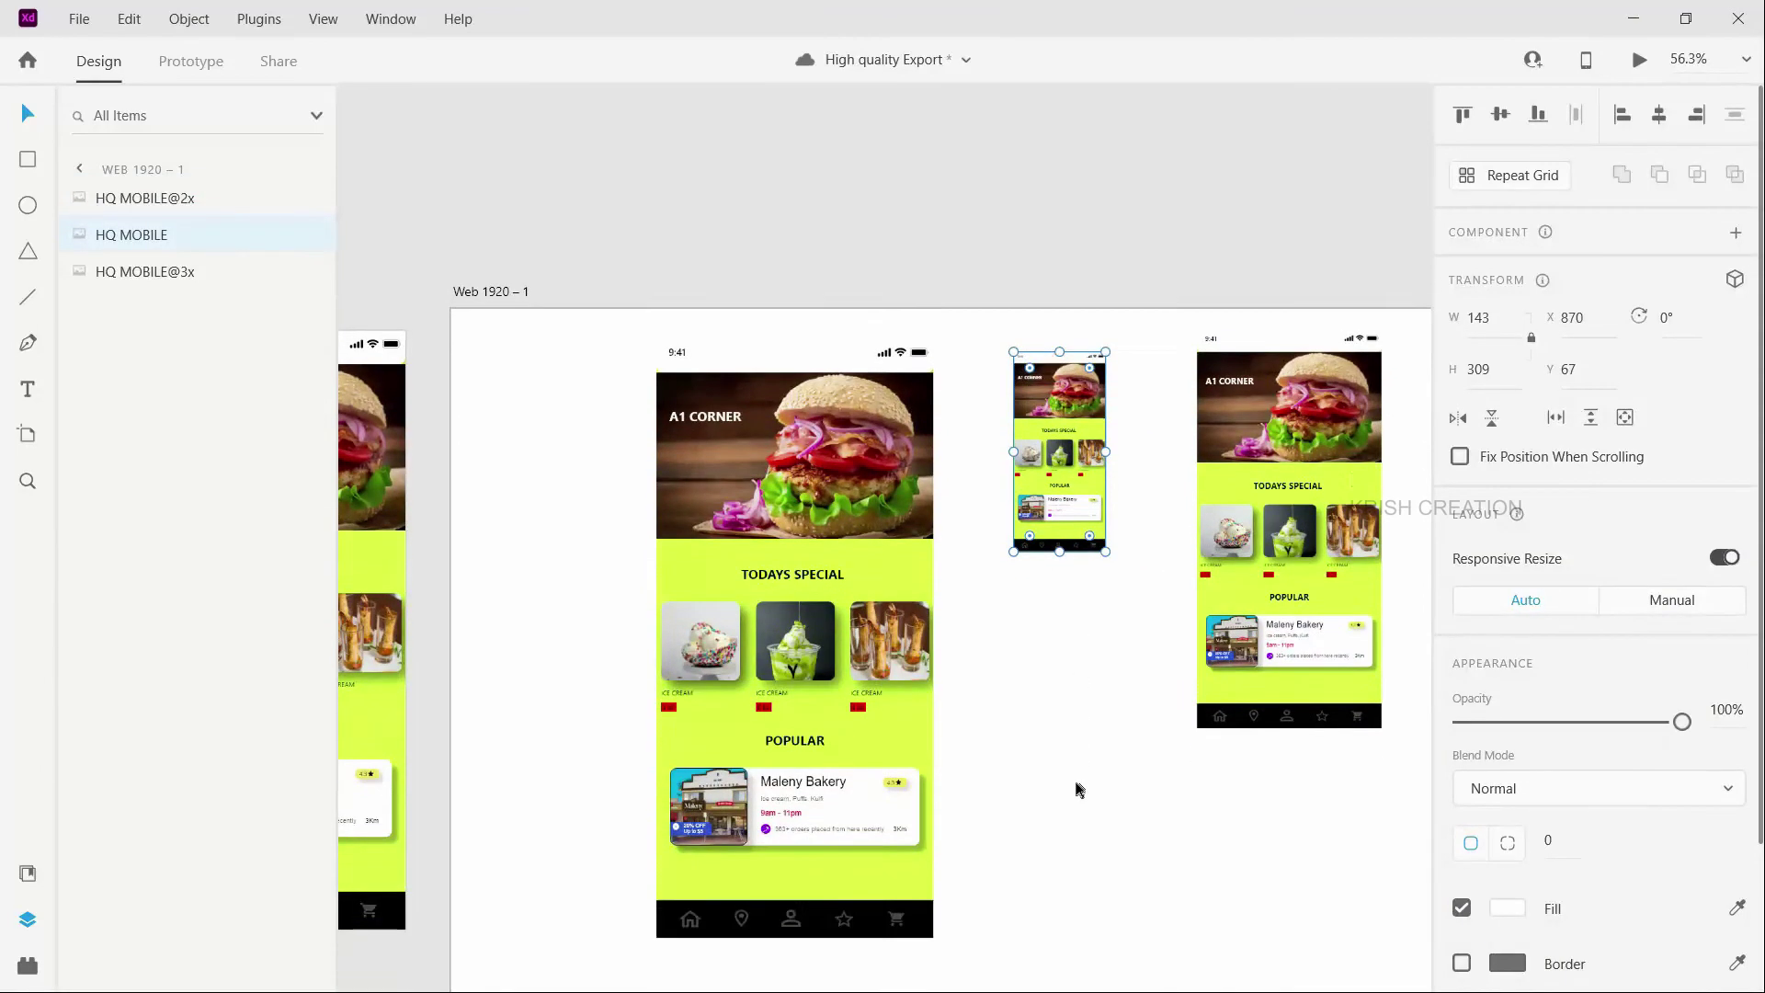
{"action": "scroll", "coordinate": [1079, 788], "scroll_direction": "down", "scroll_amount": 2}
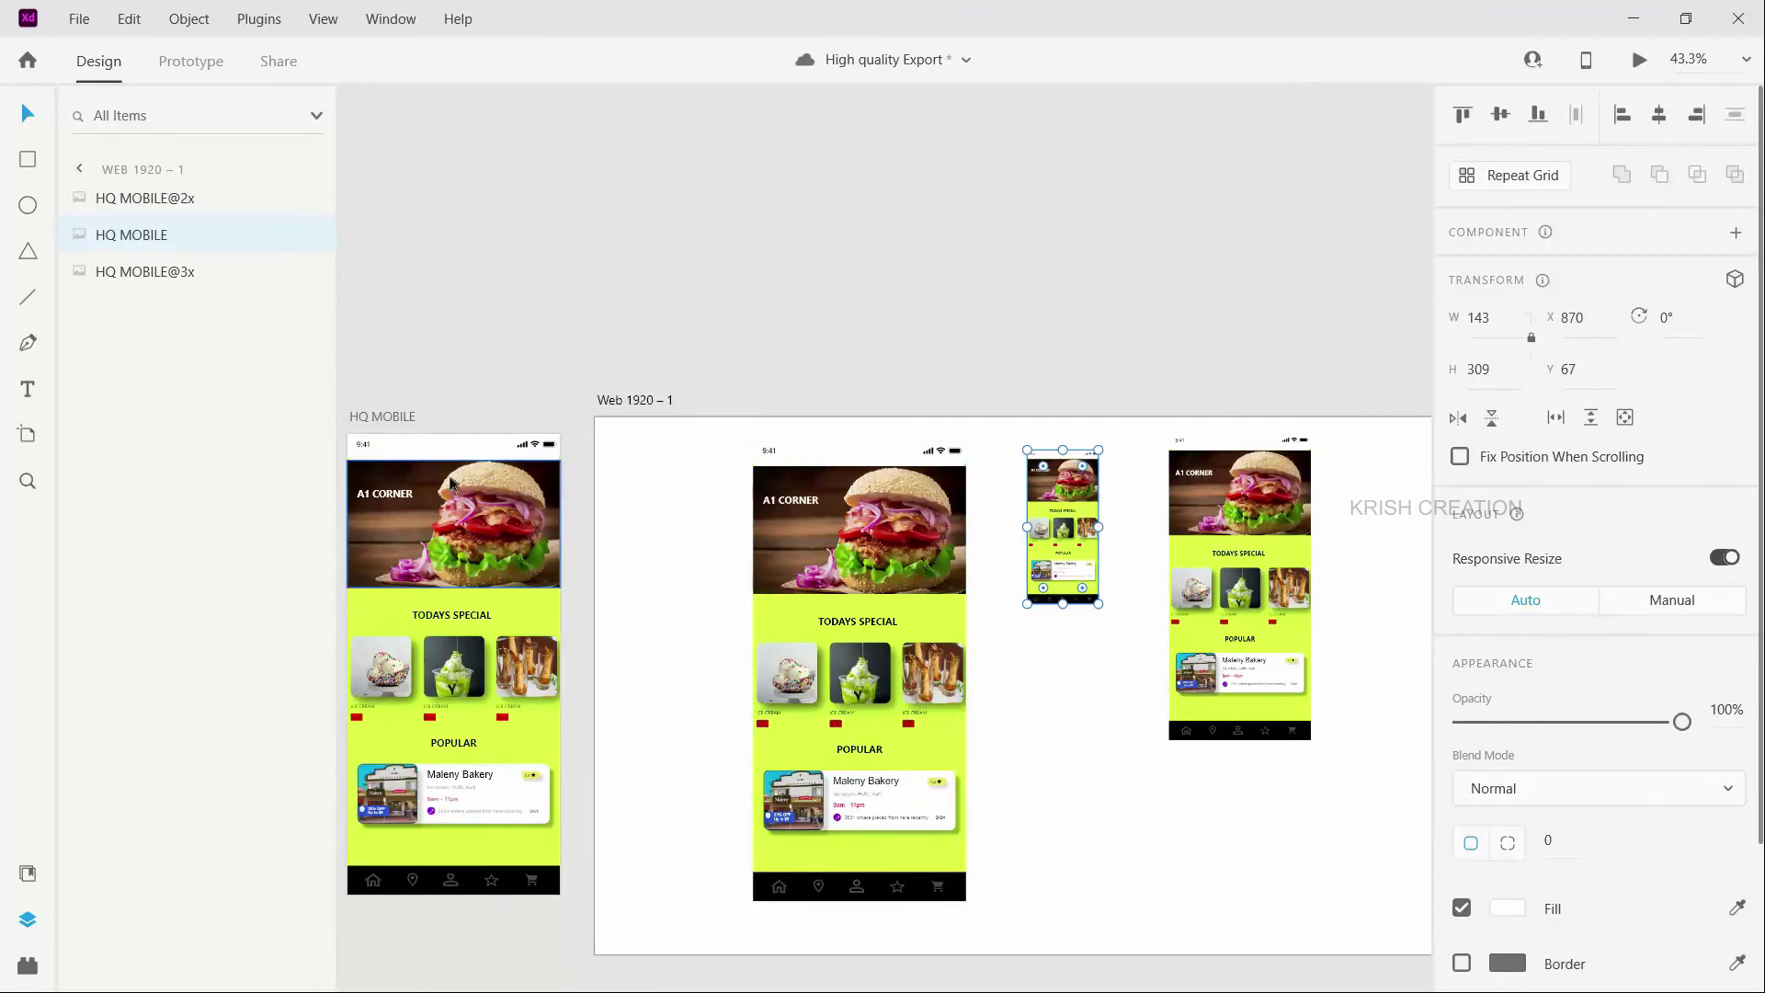
Delete the Web 1920 – 2 artboard above HQ Web and select the HQ MOBILE artboard.
{"action": "scroll", "coordinate": [731, 487], "scroll_direction": "left", "scroll_amount": 5}
{"action": "scroll", "coordinate": [731, 488], "scroll_direction": "left", "scroll_amount": 1}
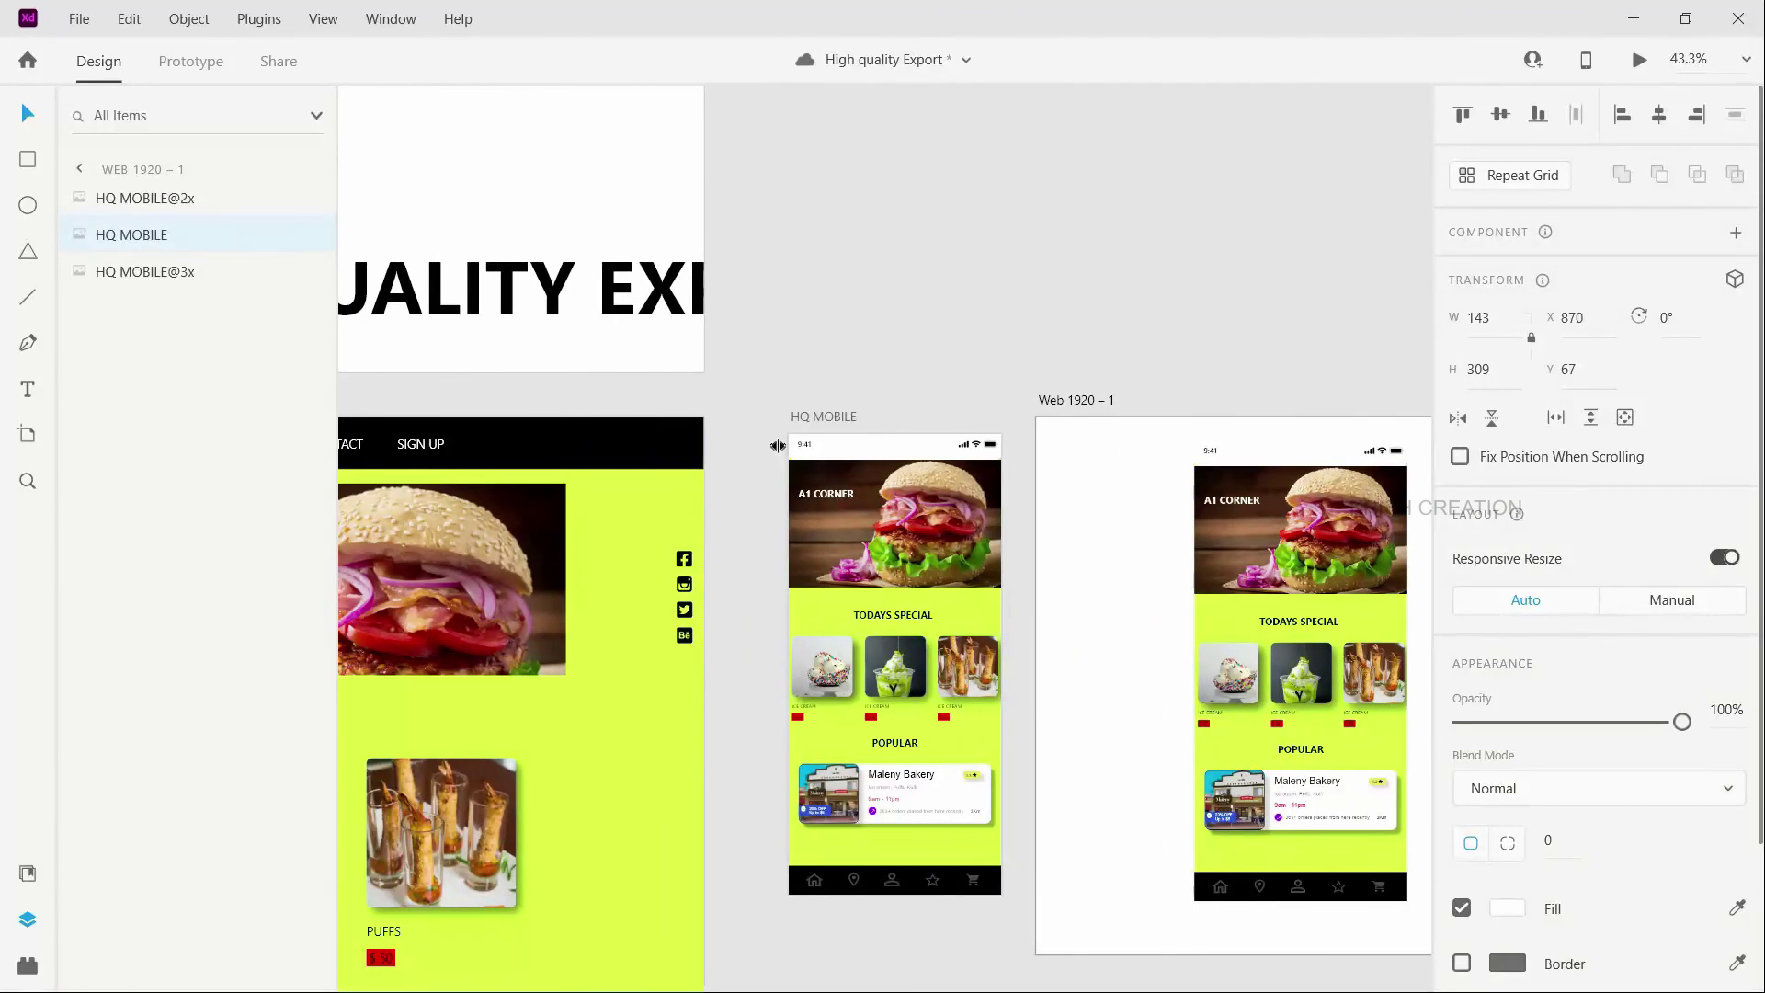
{"action": "left_click", "coordinate": [782, 449]}
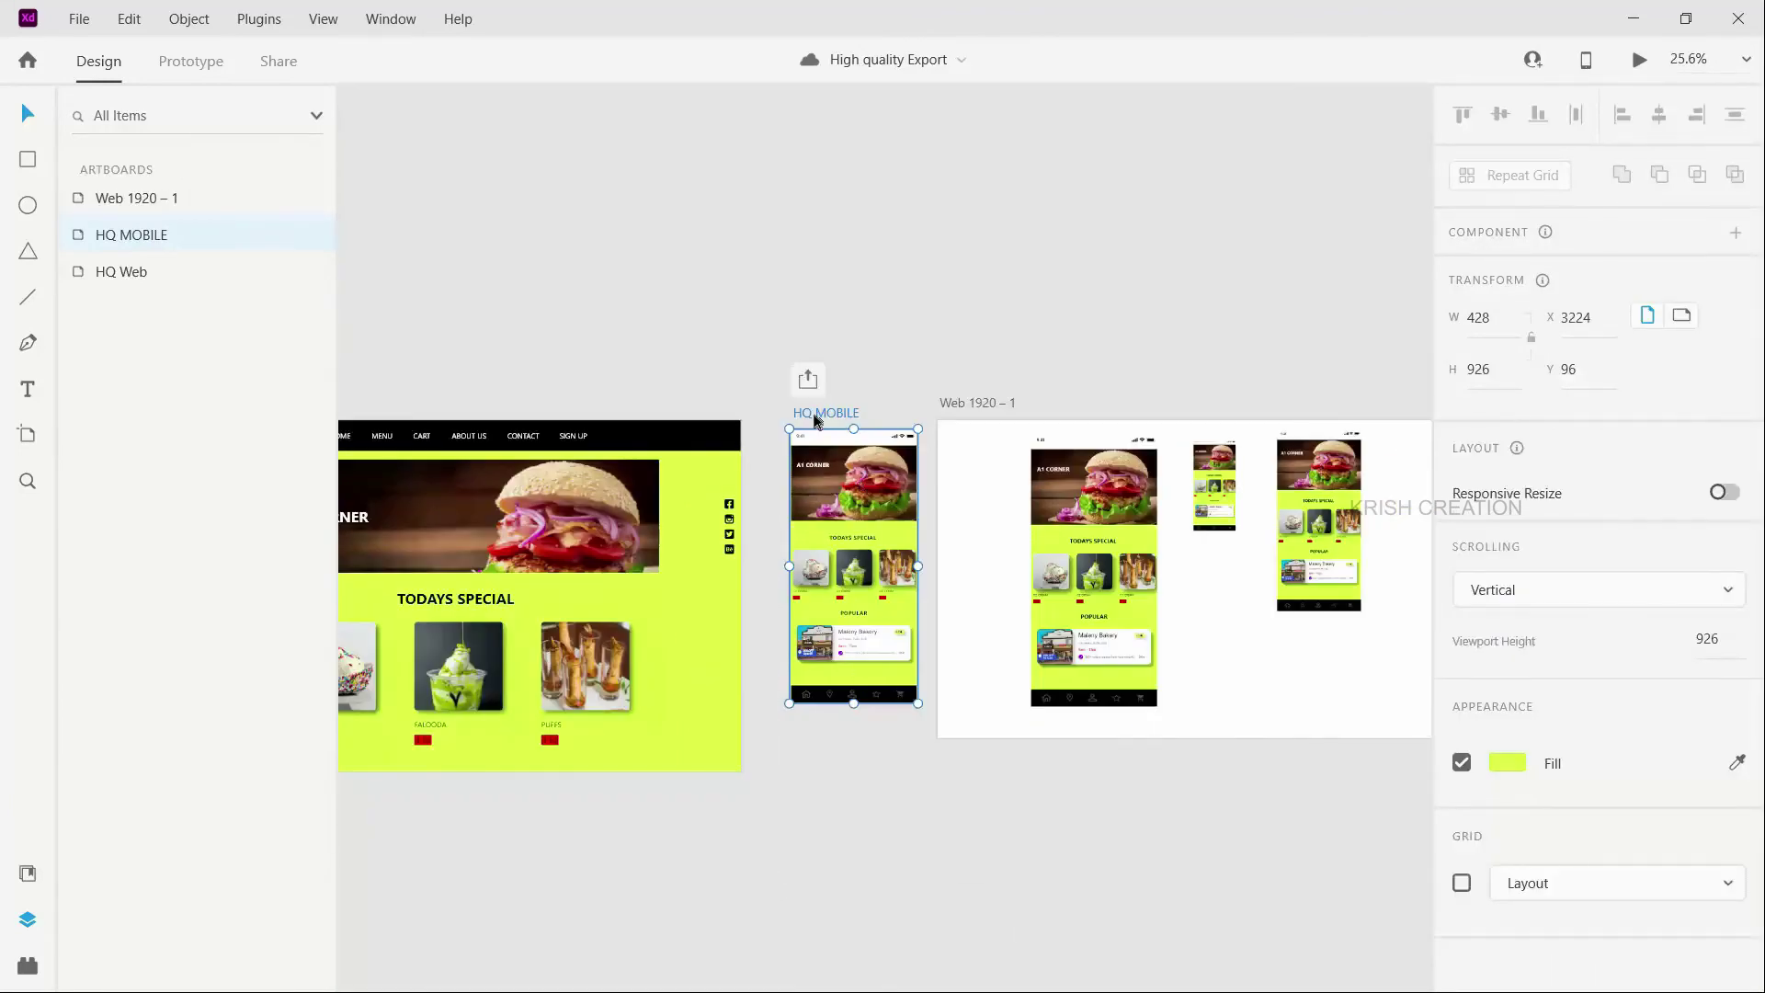
Export the selected HQ MOBILE artboard as PNG for Android, designed at 100% - mdpi, to F:\YT Sample\Web.
{"action": "left_click", "coordinate": [88, 24]}
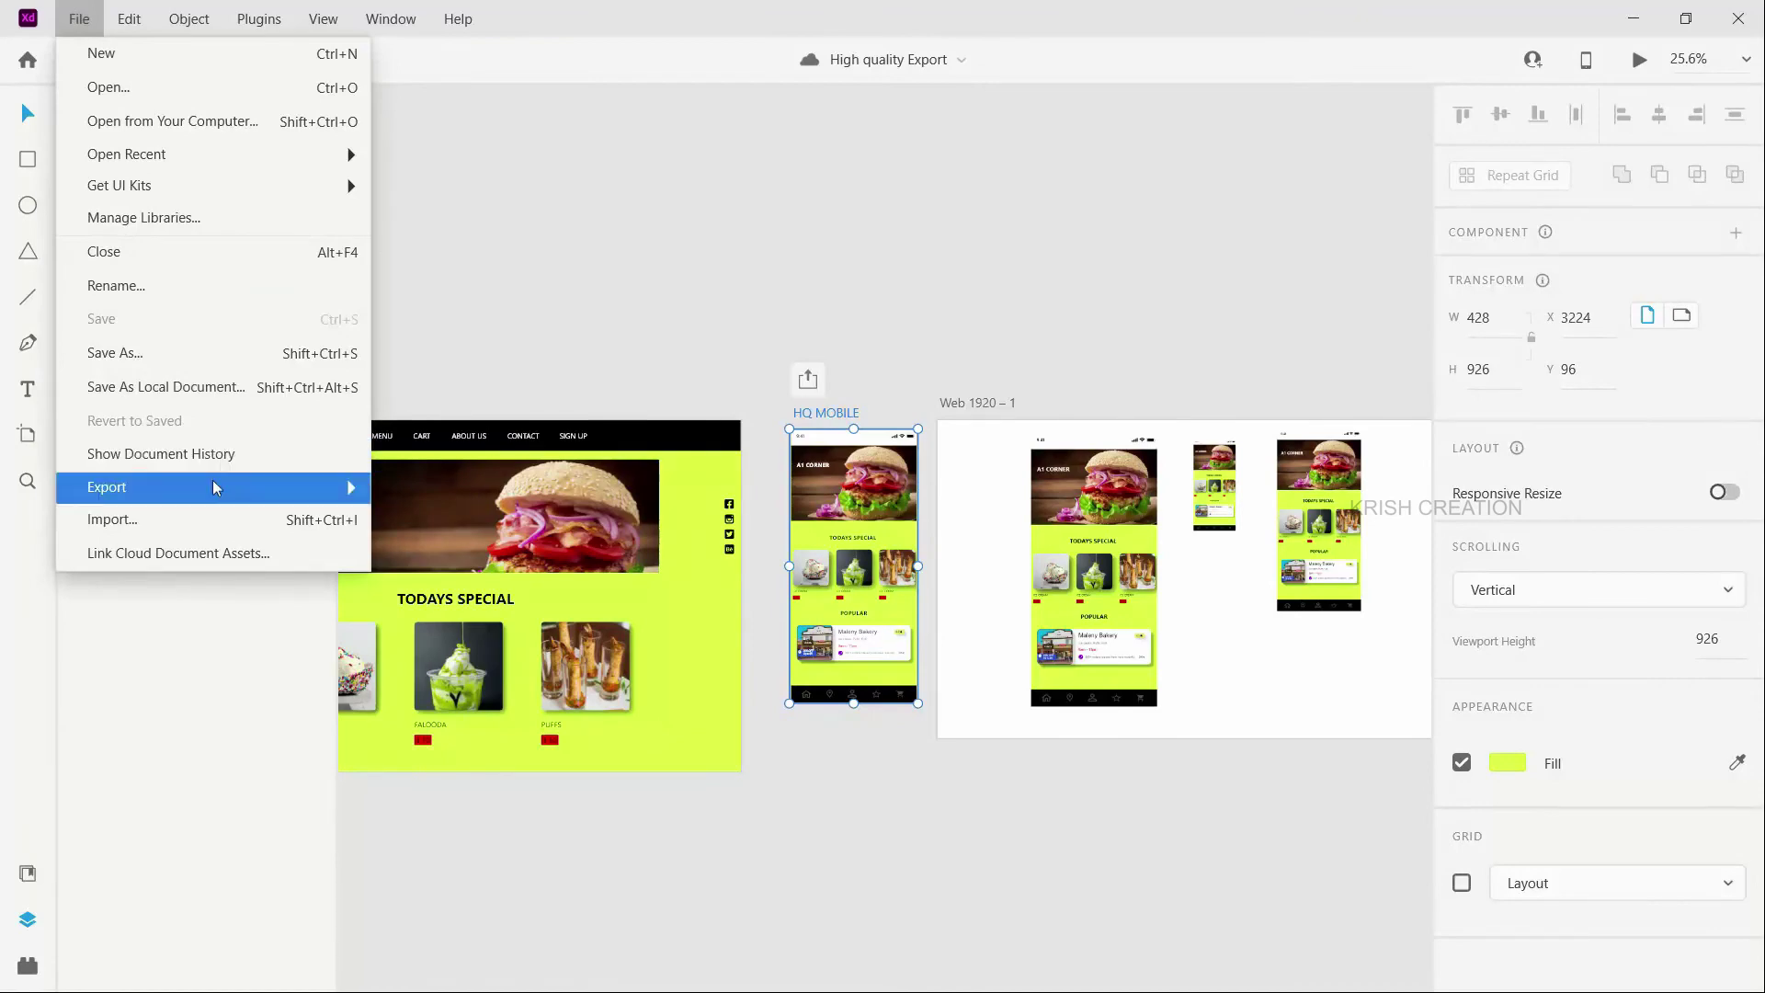
{"action": "mouse_move", "coordinate": [296, 496]}
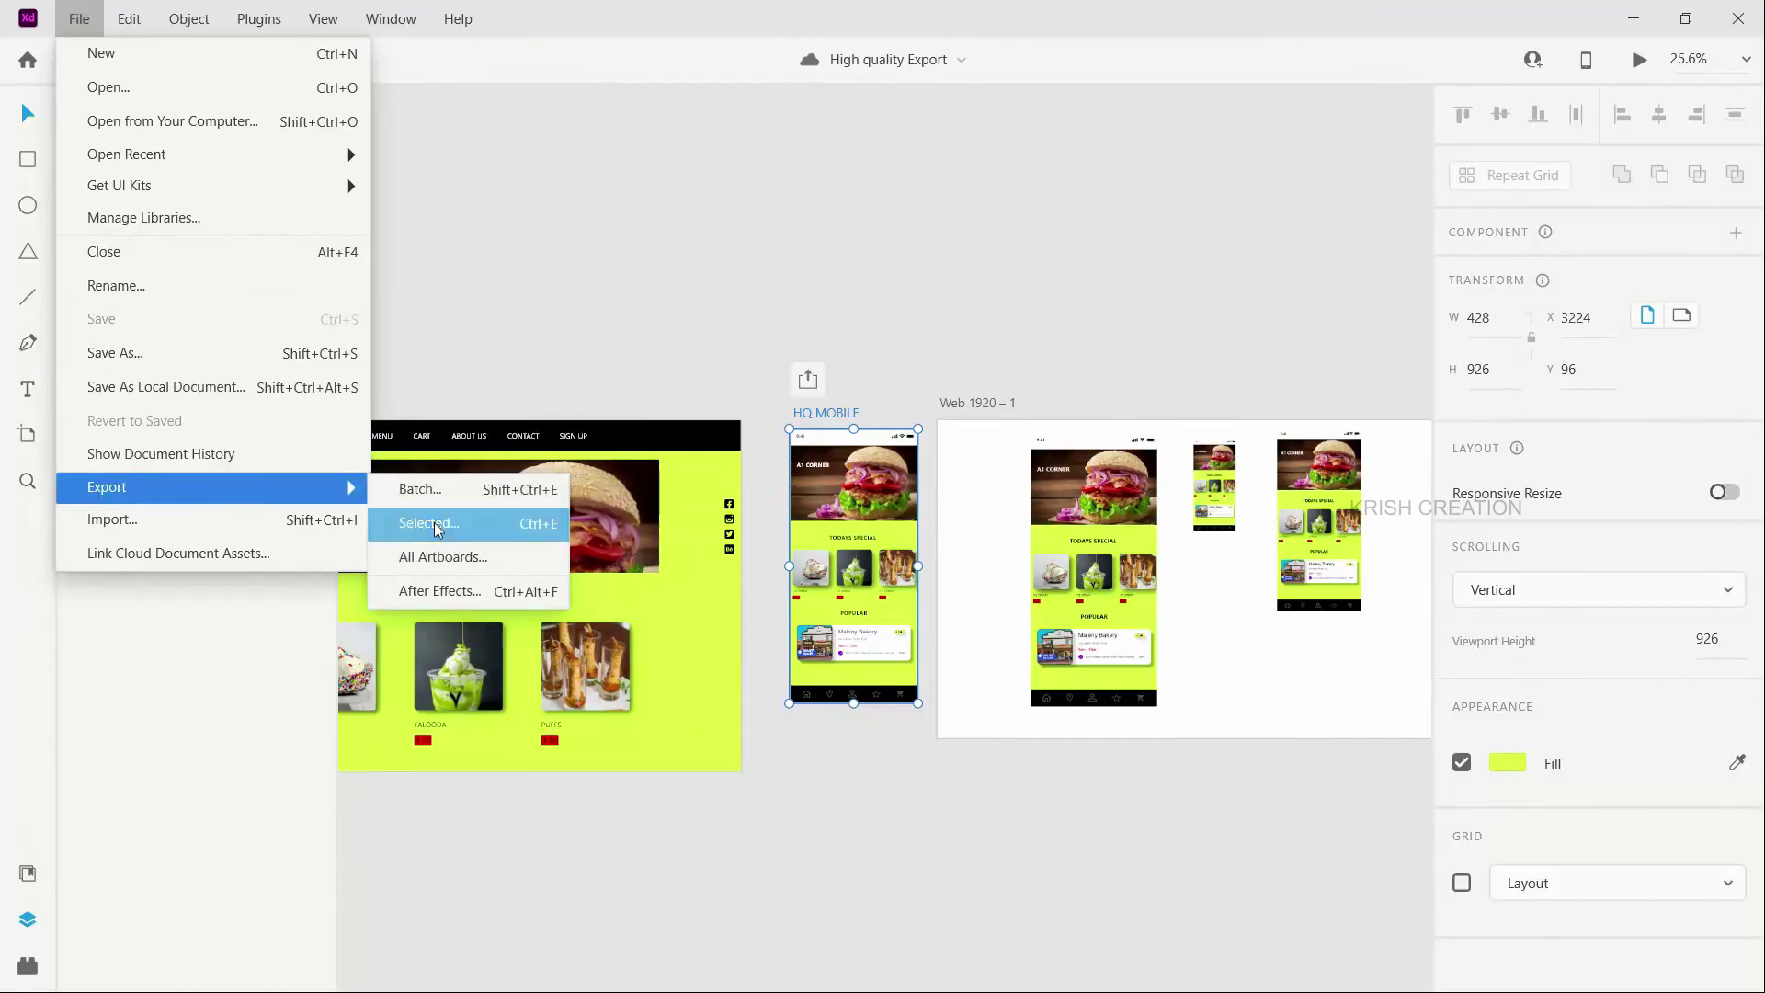
{"action": "left_click", "coordinate": [428, 526]}
{"action": "left_click", "coordinate": [775, 490]}
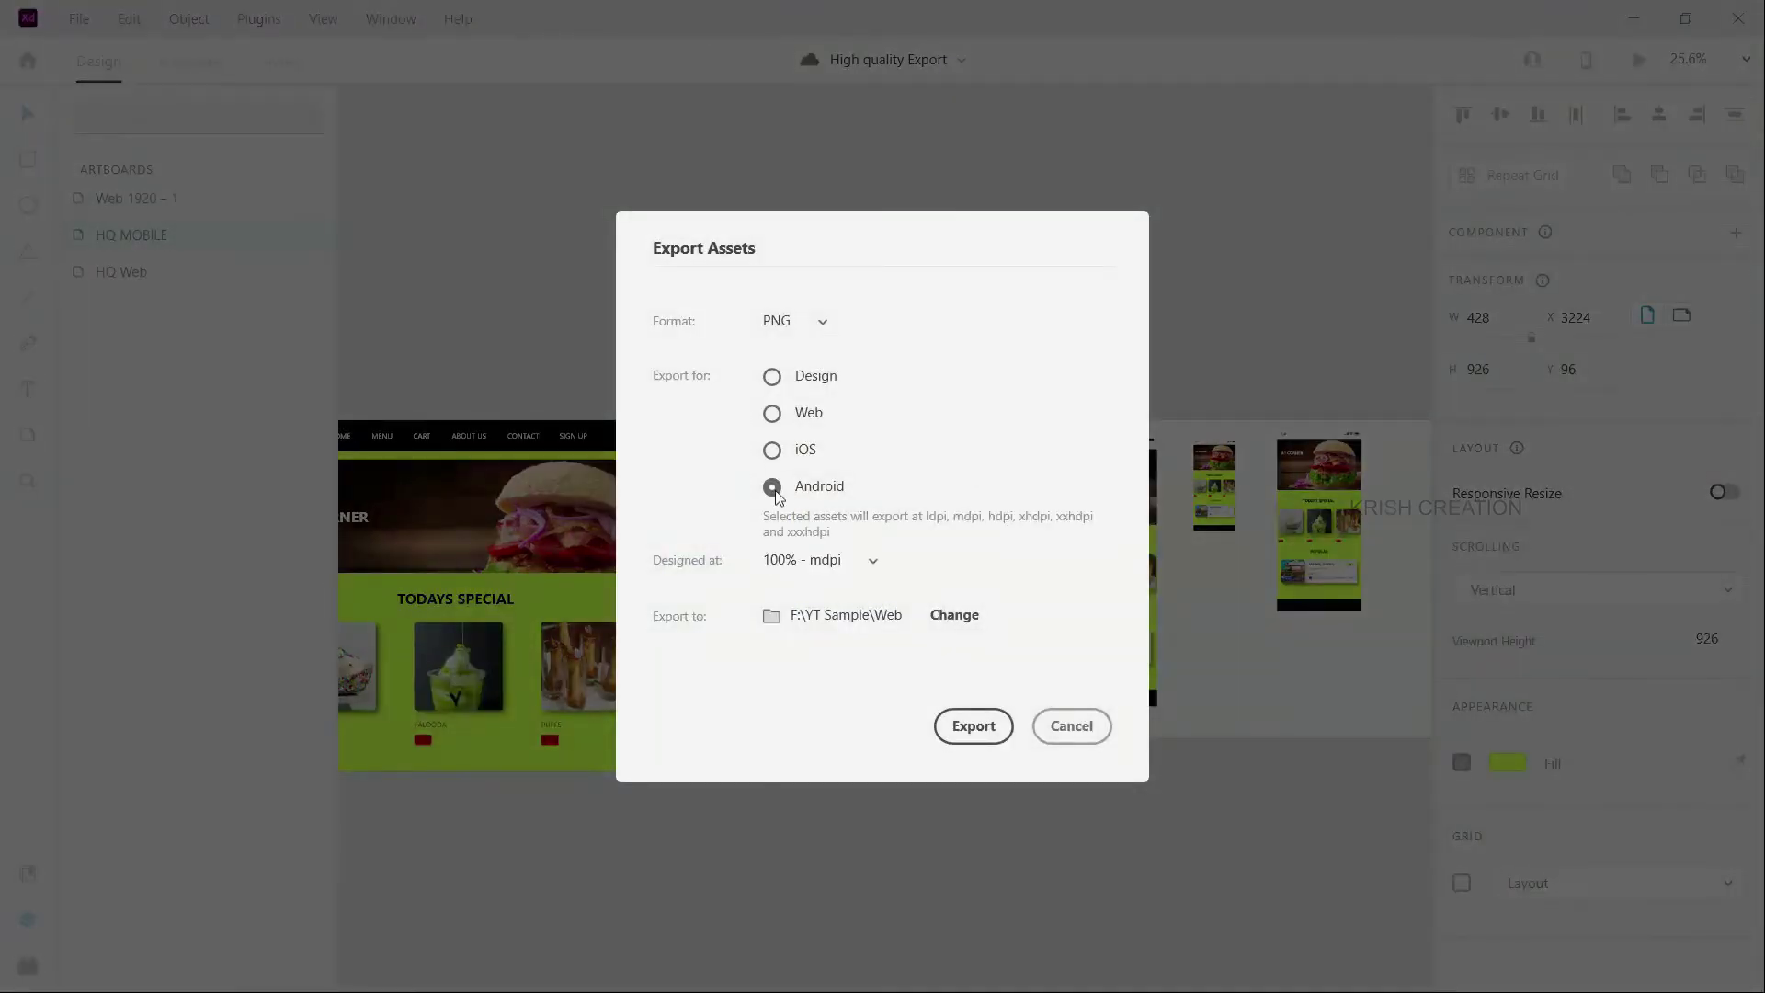
{"action": "left_click", "coordinate": [874, 561]}
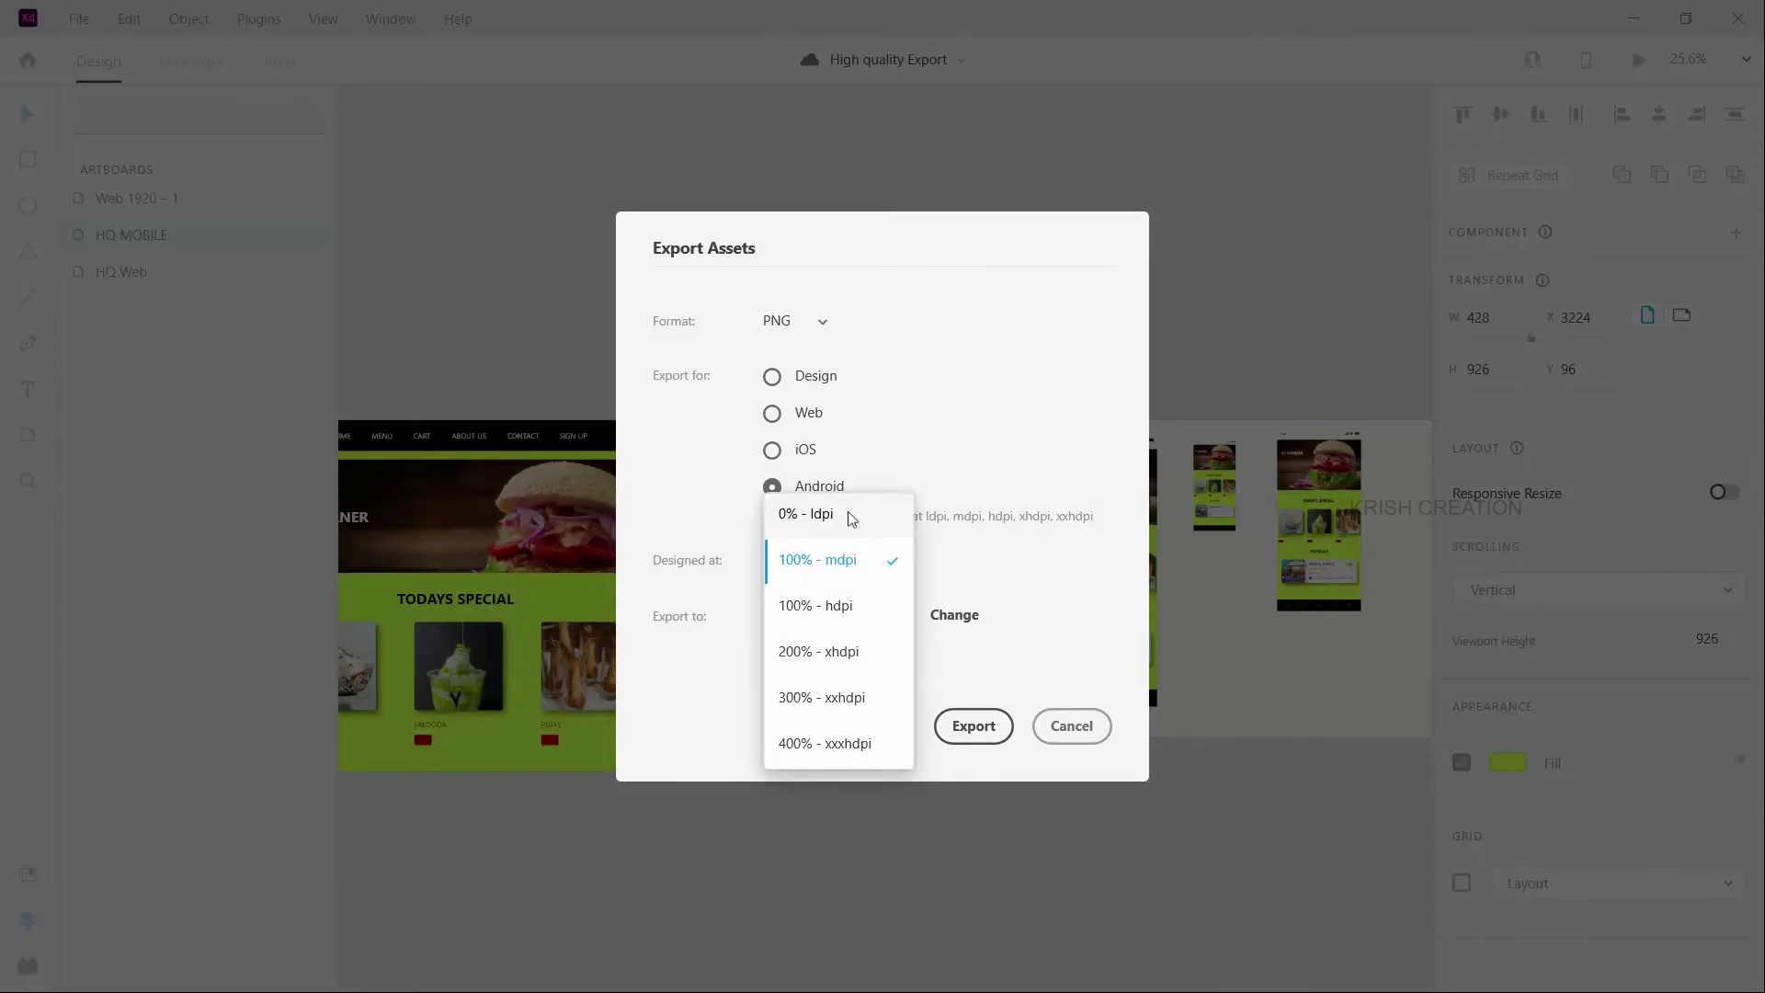
{"action": "left_click", "coordinate": [965, 664]}
{"action": "left_click", "coordinate": [952, 726]}
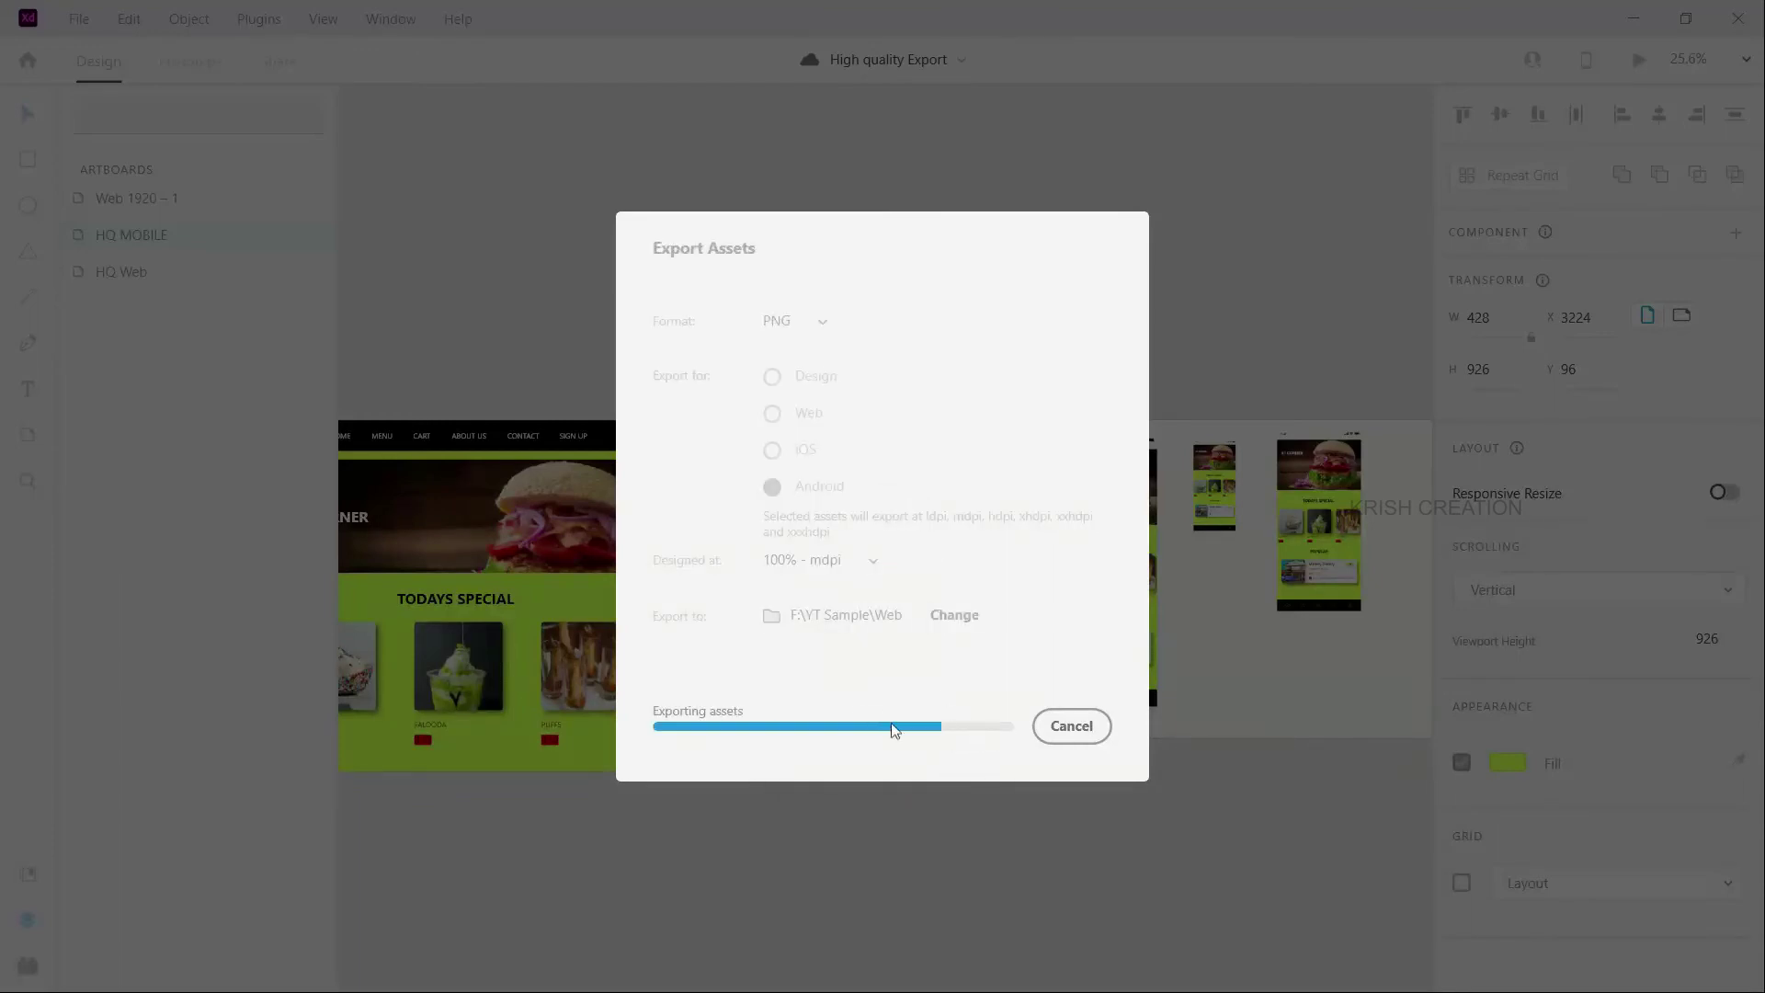
Switch to the Web folder in File Explorer and delete the HQ MOBILE, HQ MOBILE@2x and HQ MOBILE@3x images.
{"action": "key", "text": "alt+Tab"}
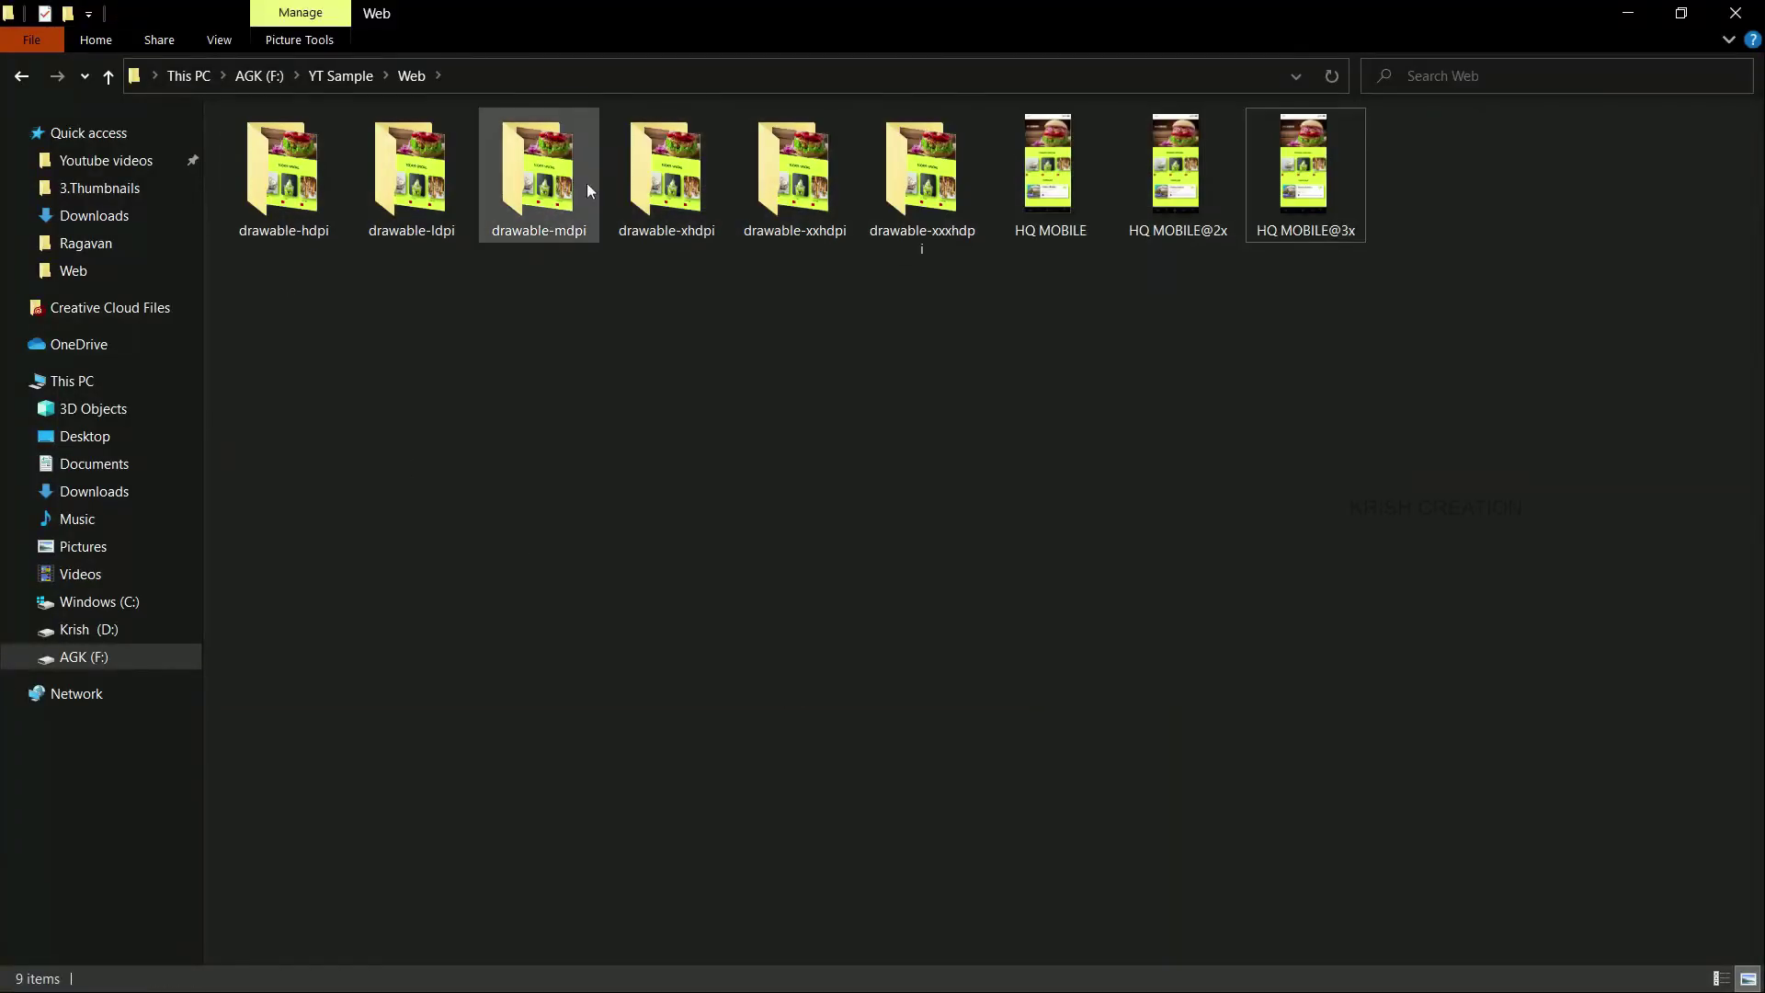
{"action": "left_click", "coordinate": [1004, 189]}
{"action": "left_click", "coordinate": [1151, 198], "text": "ctrl"}
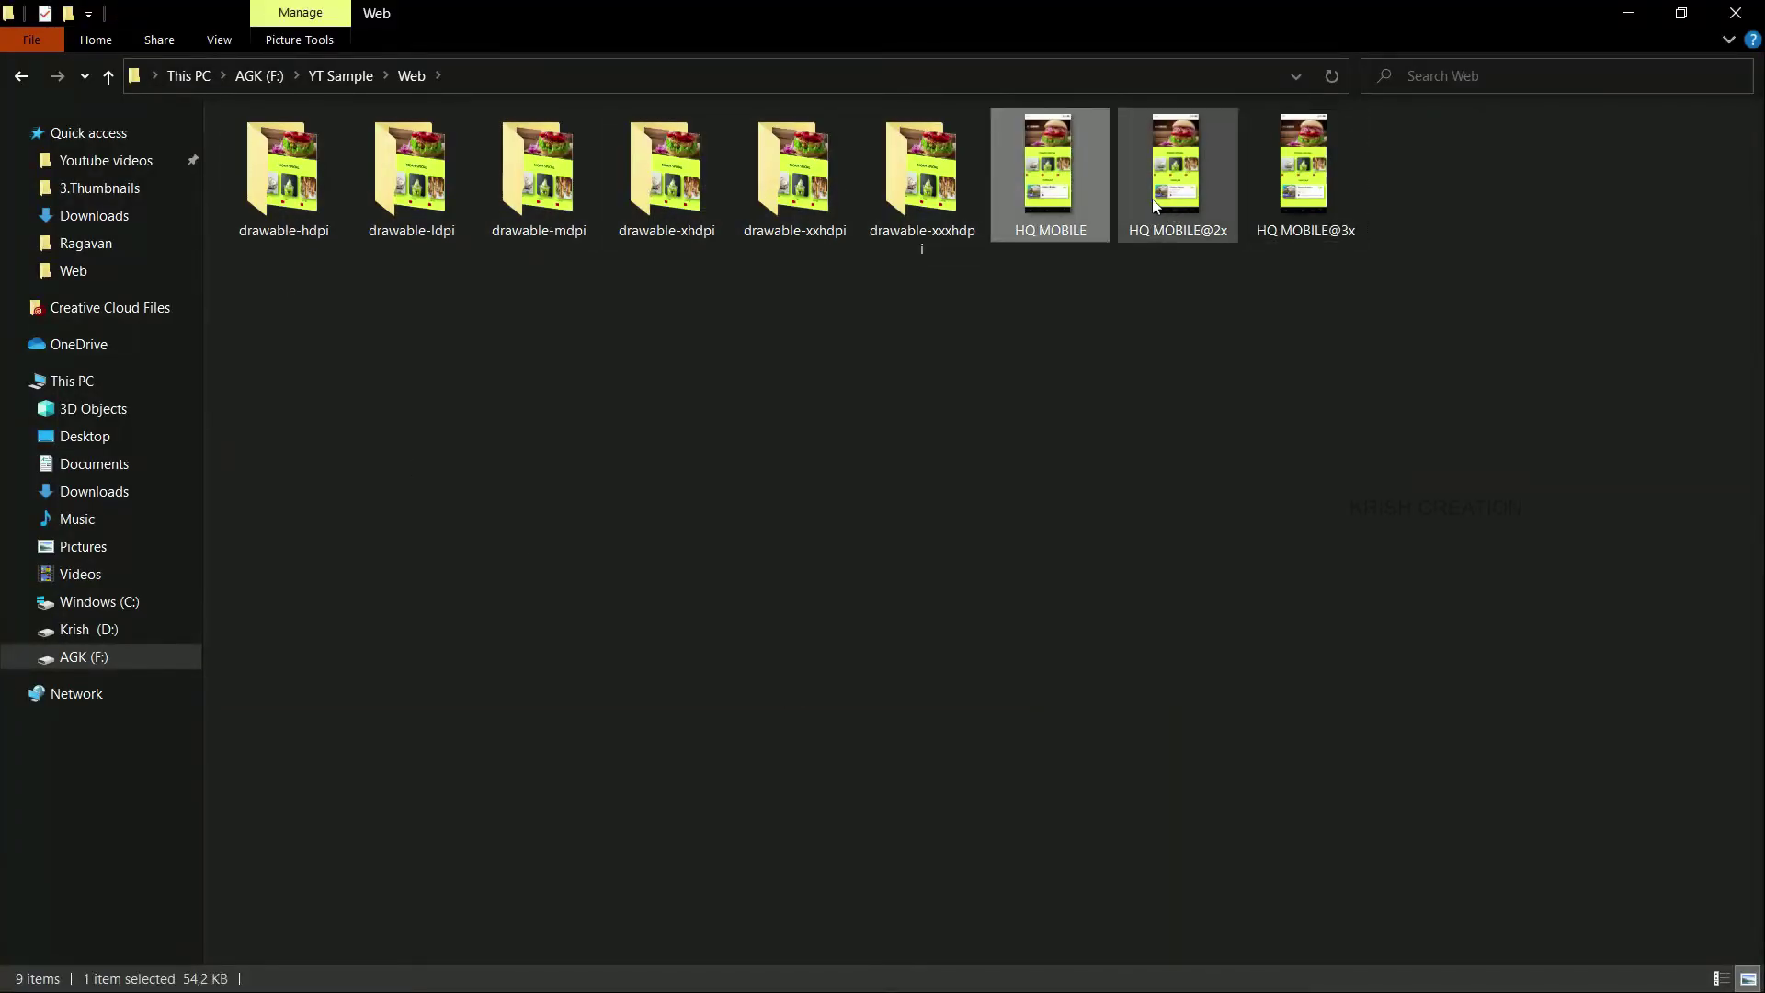
{"action": "left_click", "coordinate": [1307, 204], "text": "ctrl"}
{"action": "key", "text": "Delete"}
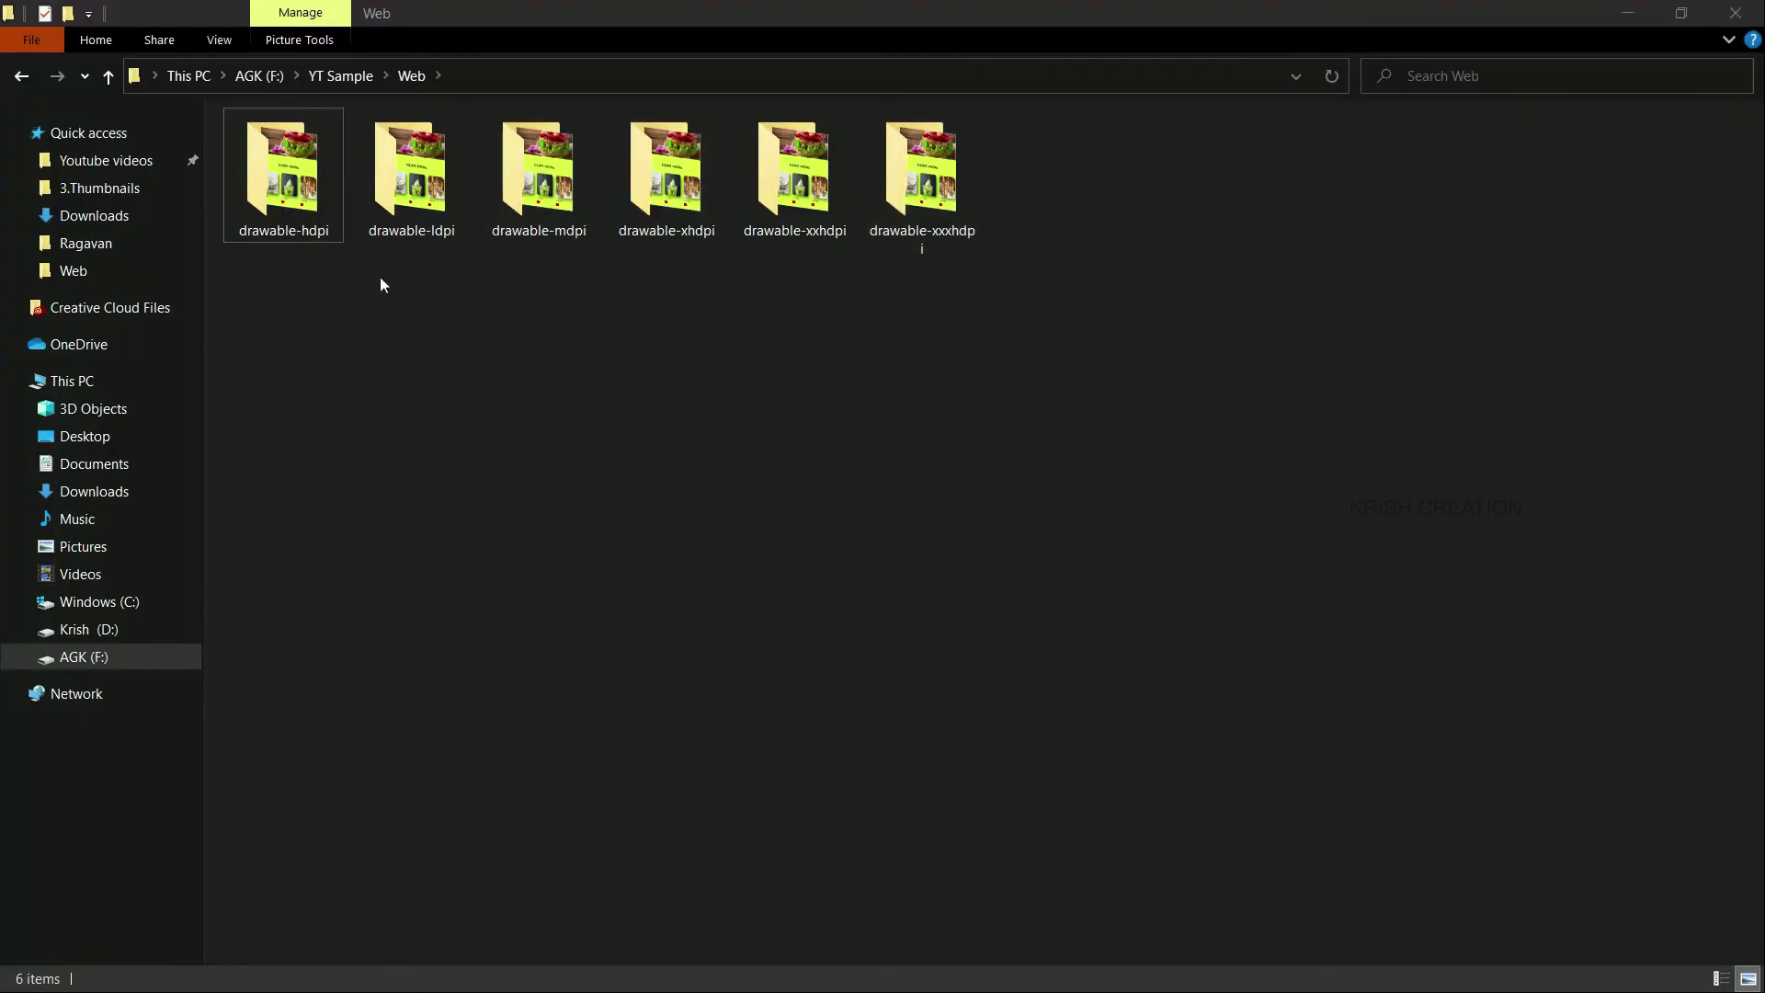
Move the HQ MOBILE image from the drawable-hdpi folder up to the Web folder.
{"action": "left_click", "coordinate": [312, 232]}
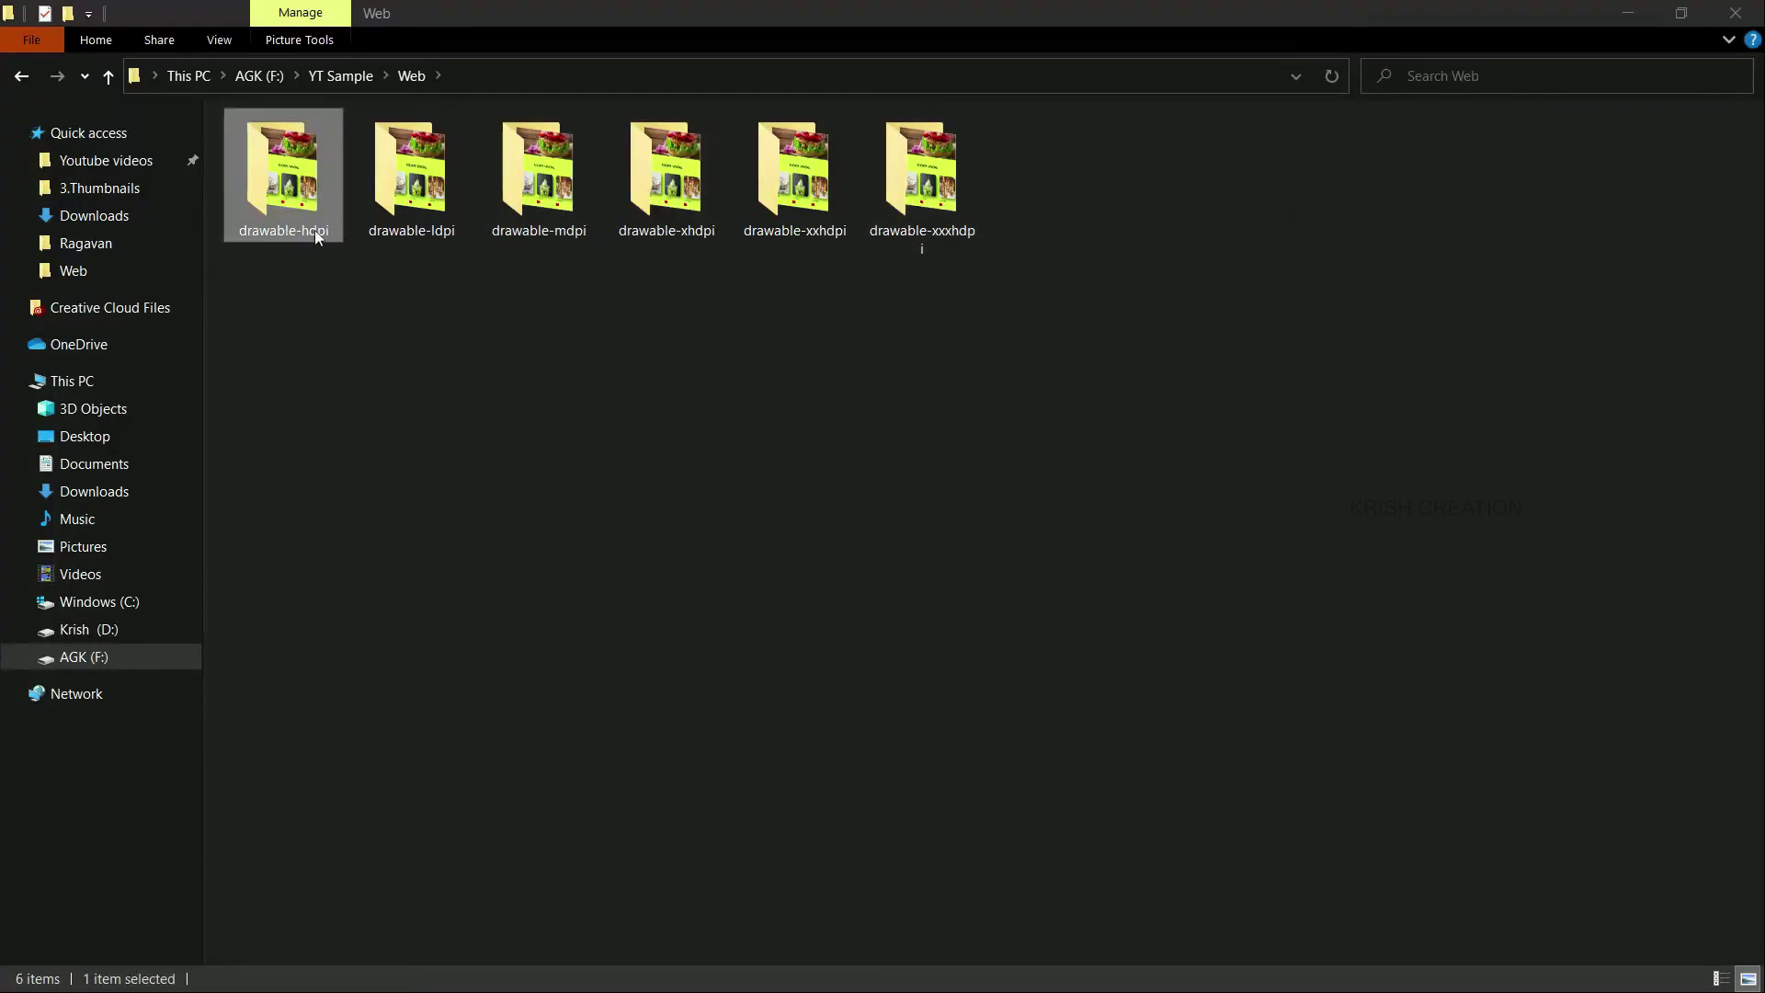
{"action": "double_click", "coordinate": [289, 203]}
{"action": "left_click", "coordinate": [290, 202]}
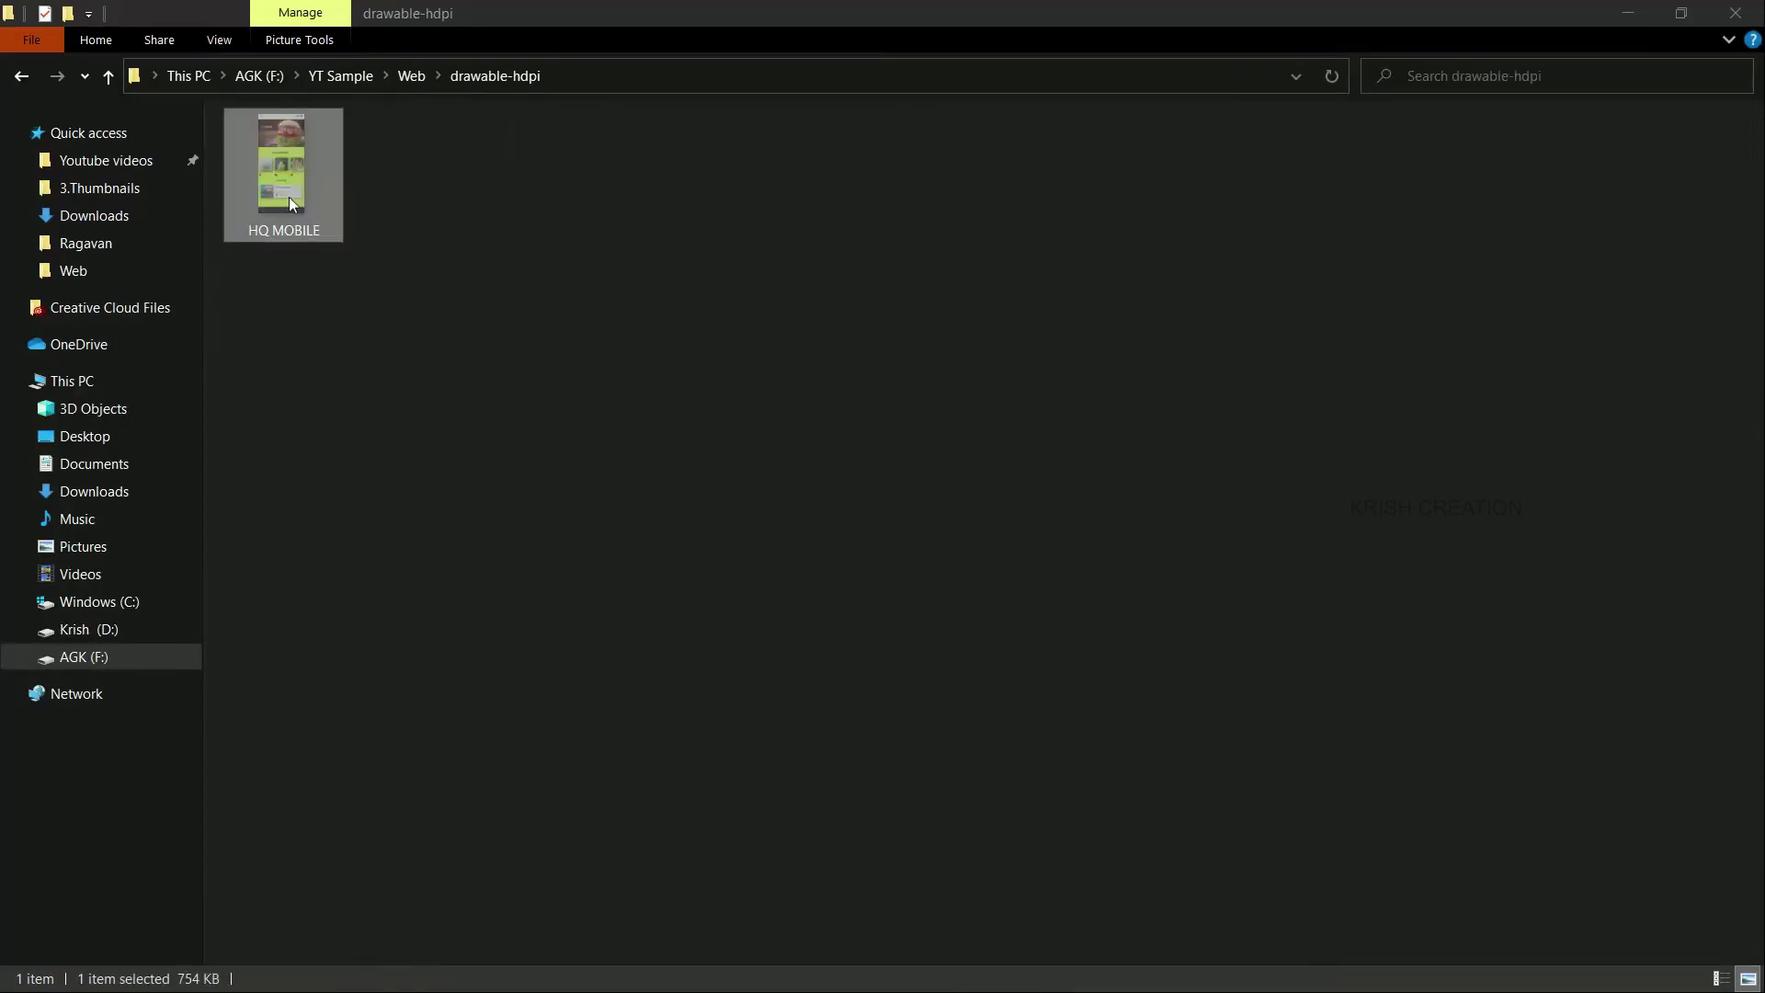
{"action": "key", "text": "BackSpace"}
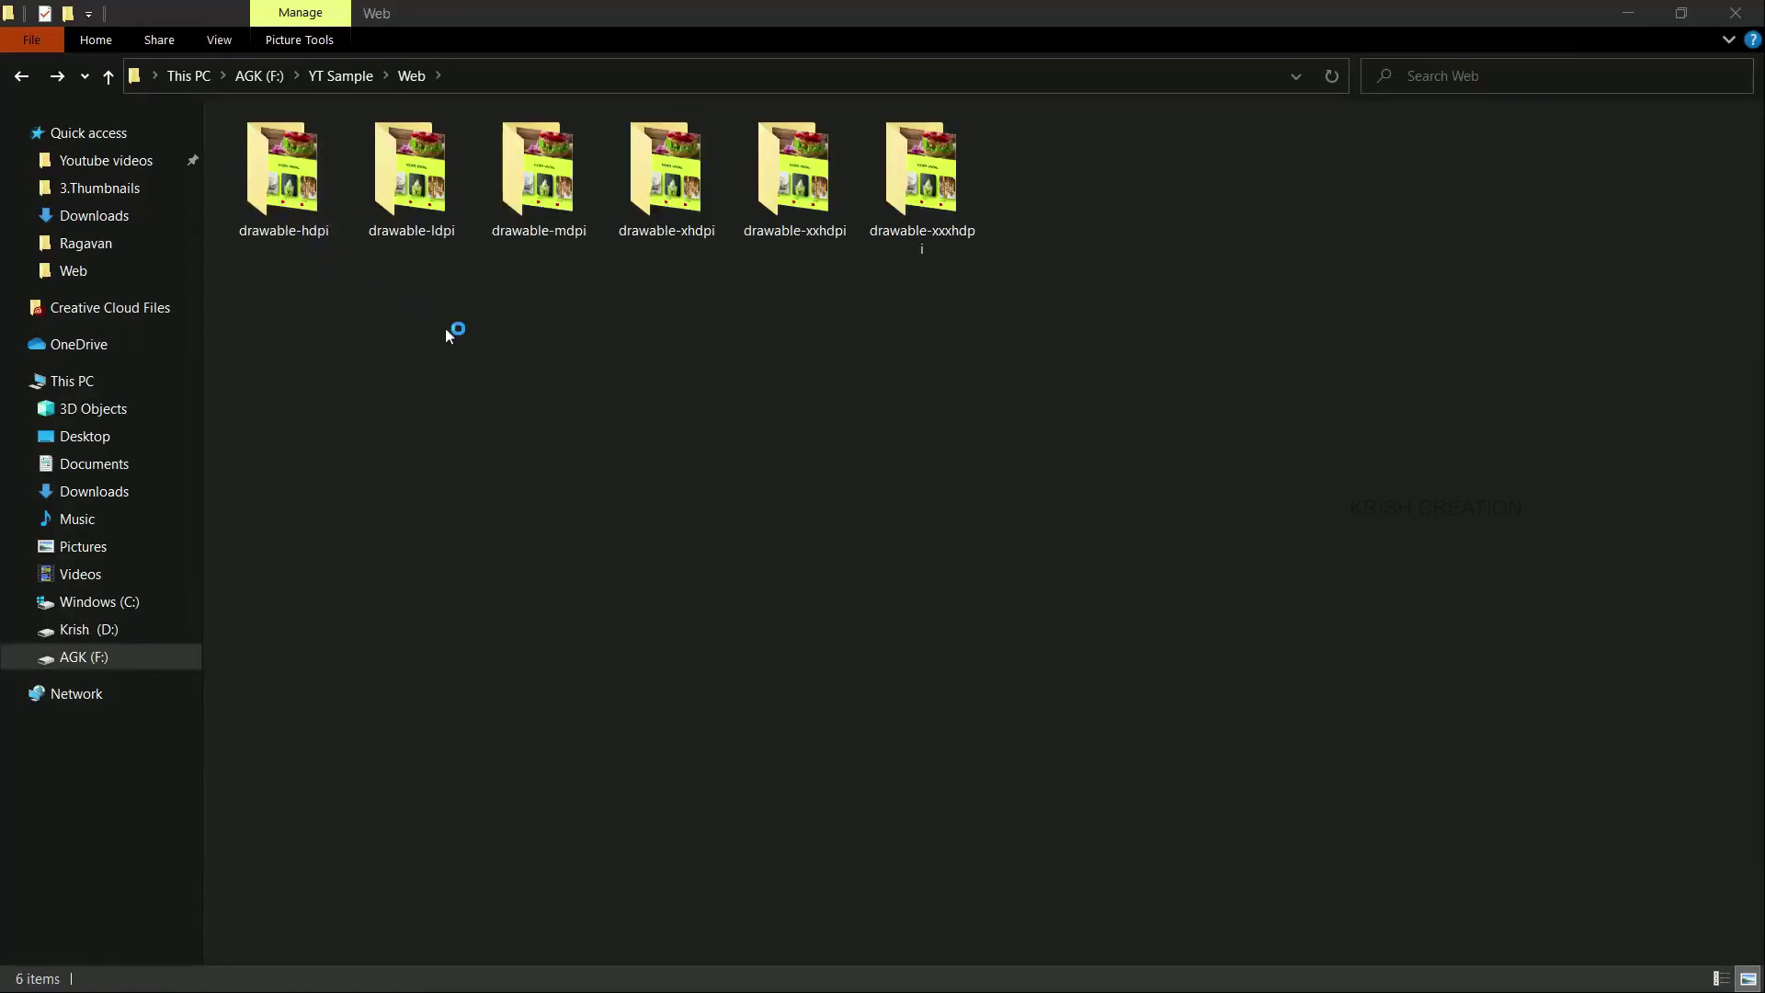
{"action": "key", "text": "ctrl+v"}
{"action": "double_click", "coordinate": [410, 188]}
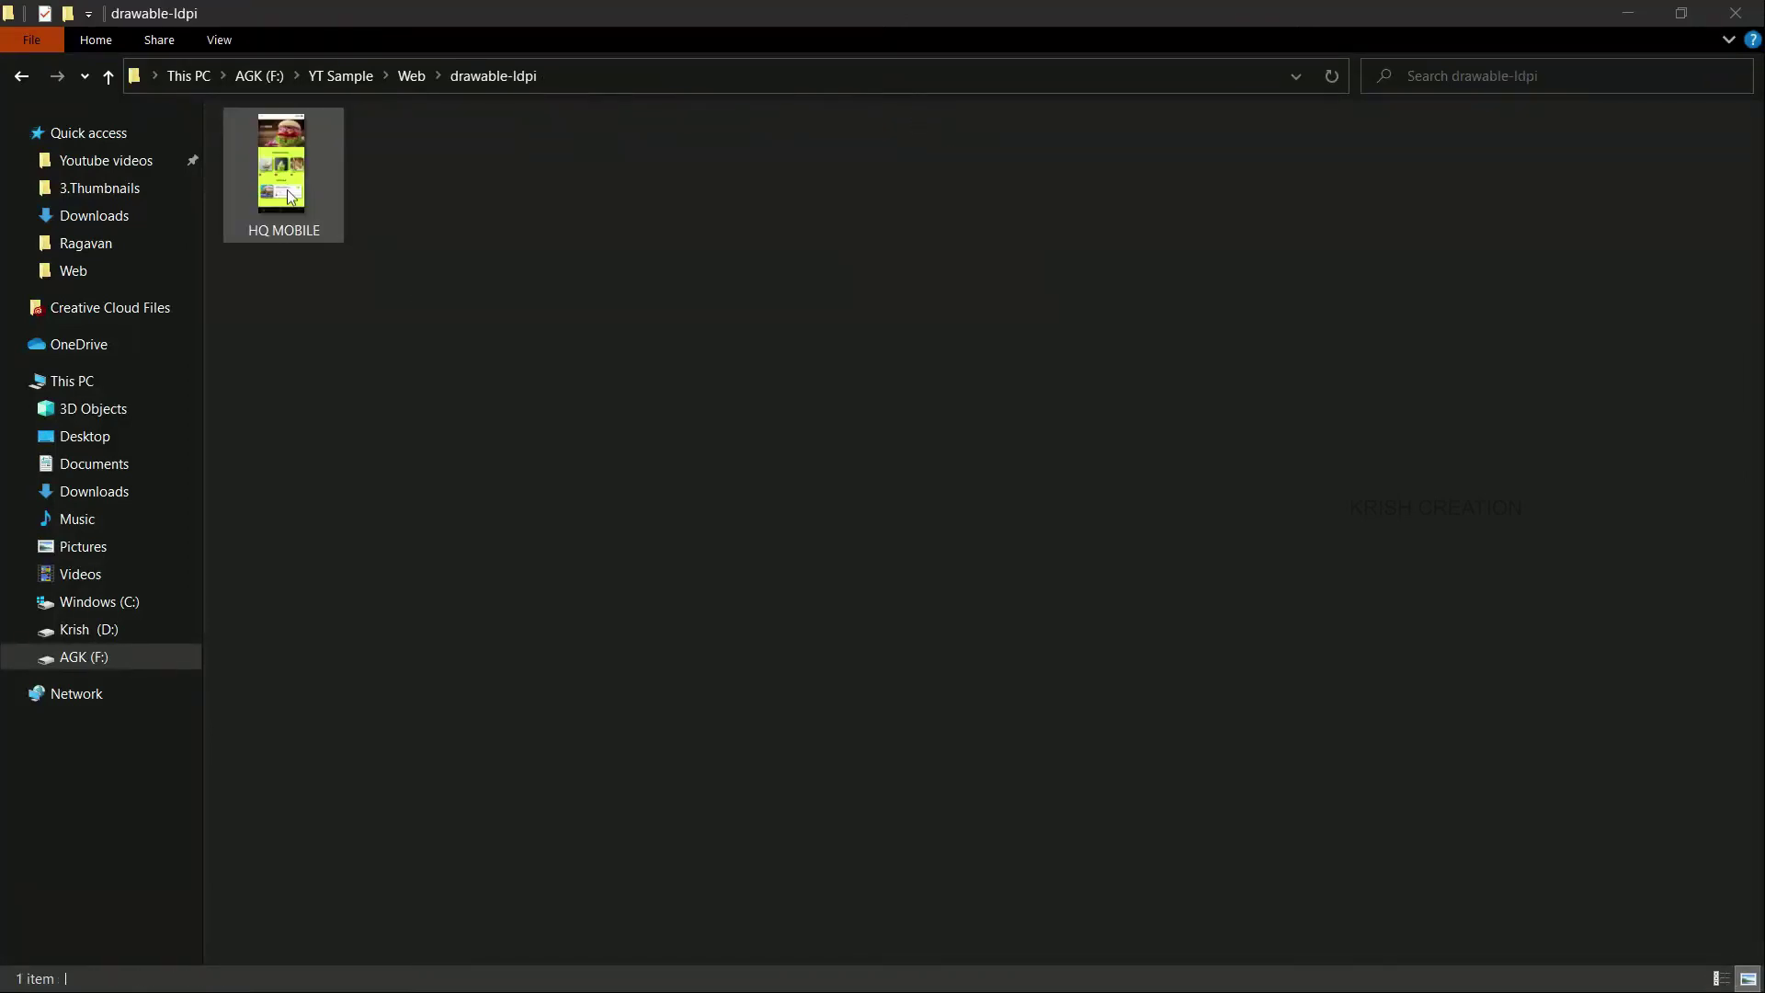
{"action": "left_click", "coordinate": [274, 189]}
{"action": "key", "text": "ctrl+x"}
{"action": "key", "text": "BackSpace"}
{"action": "key", "text": "ctrl+v"}
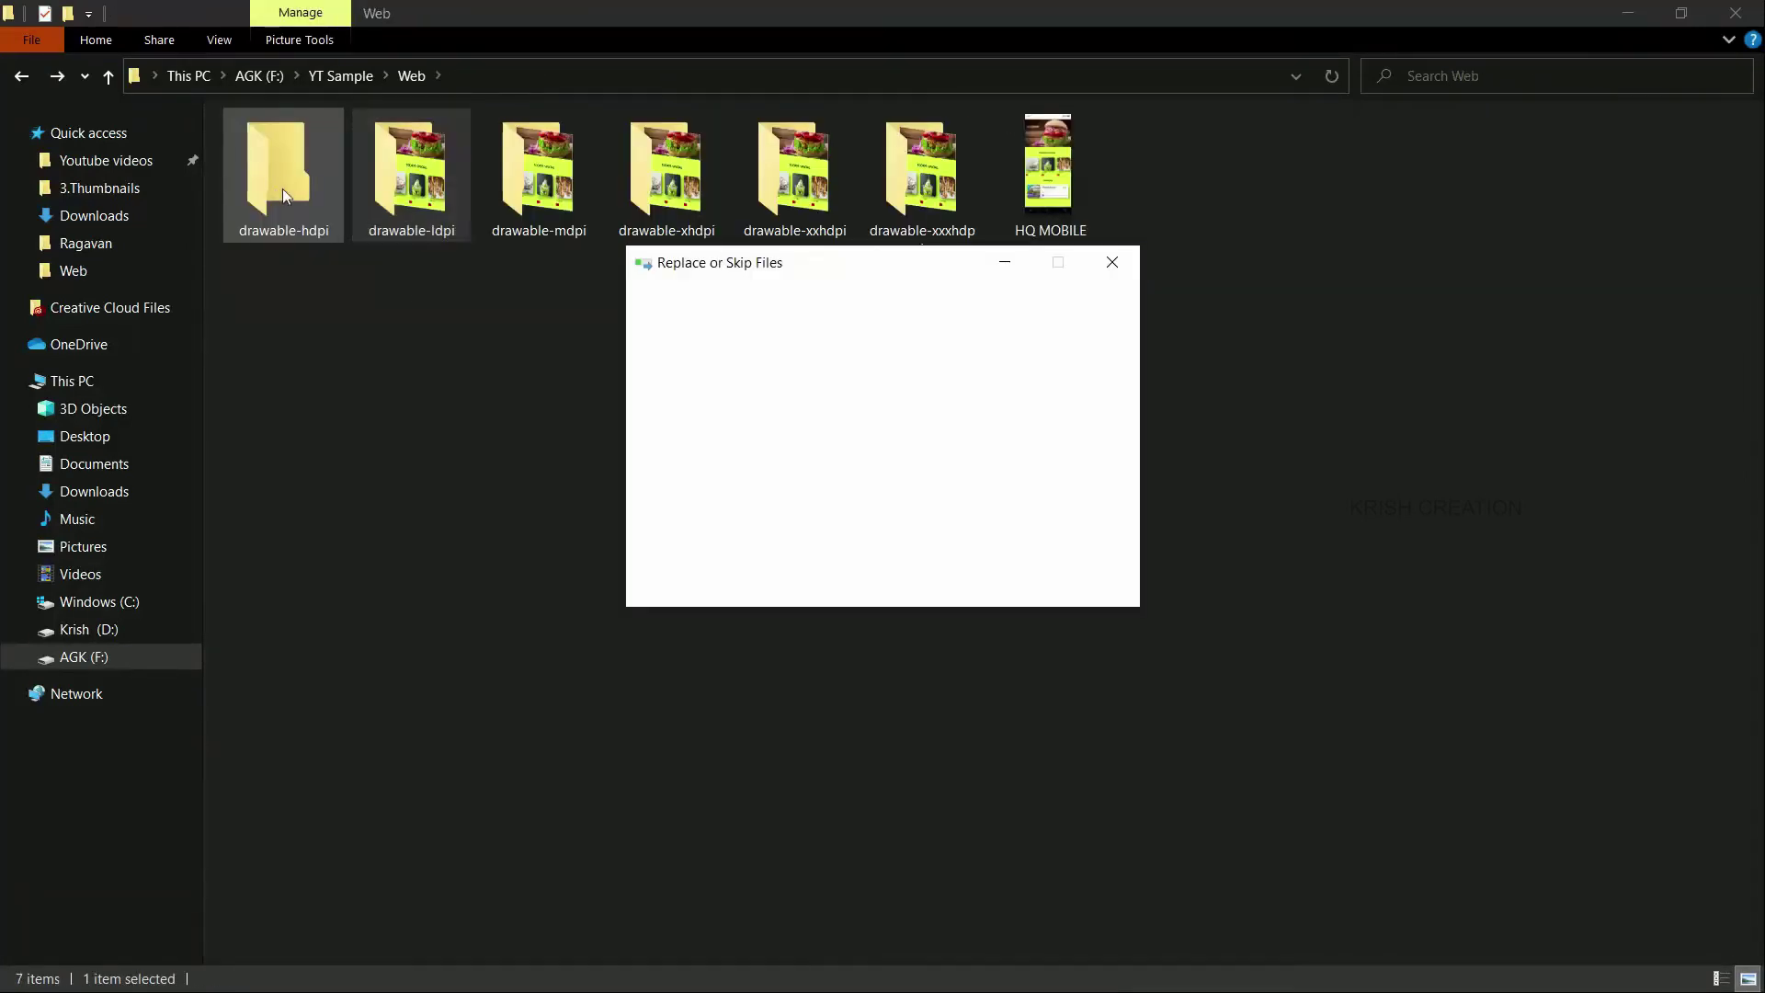
{"action": "left_click", "coordinate": [1112, 262]}
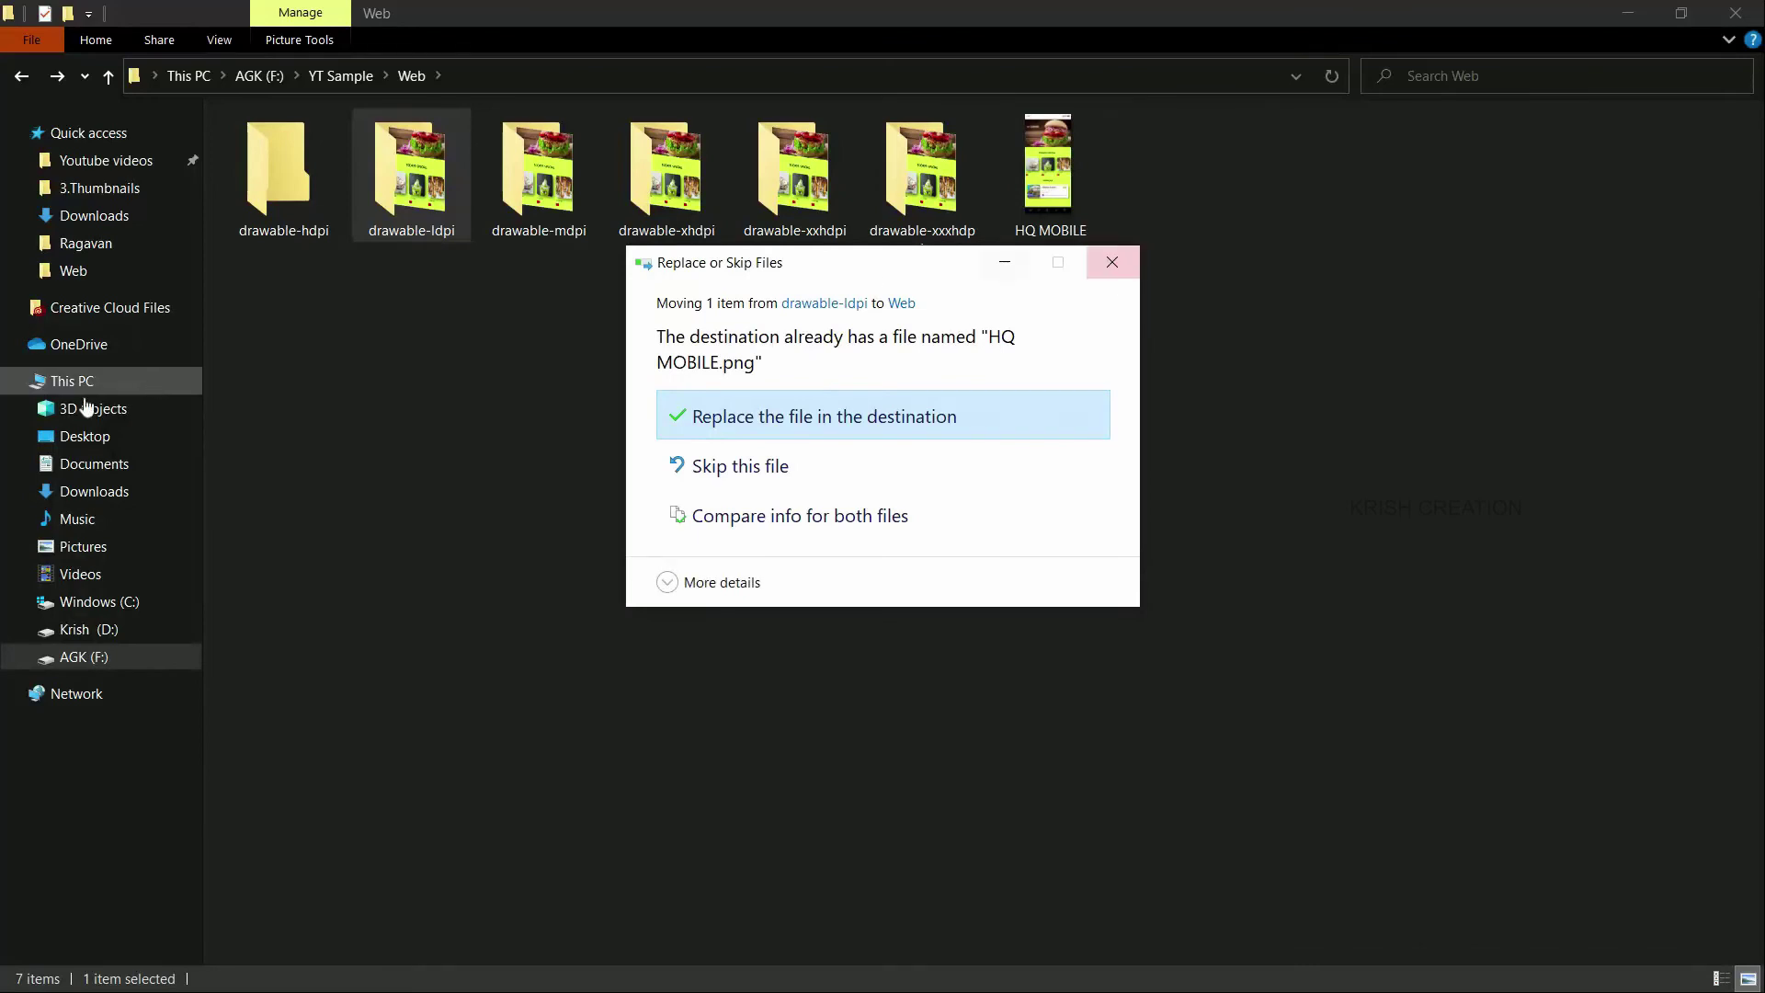
Rename the HQ MOBILE image in the drawable-ldpi folder as 1 and move it to the Web folder.
{"action": "double_click", "coordinate": [458, 201]}
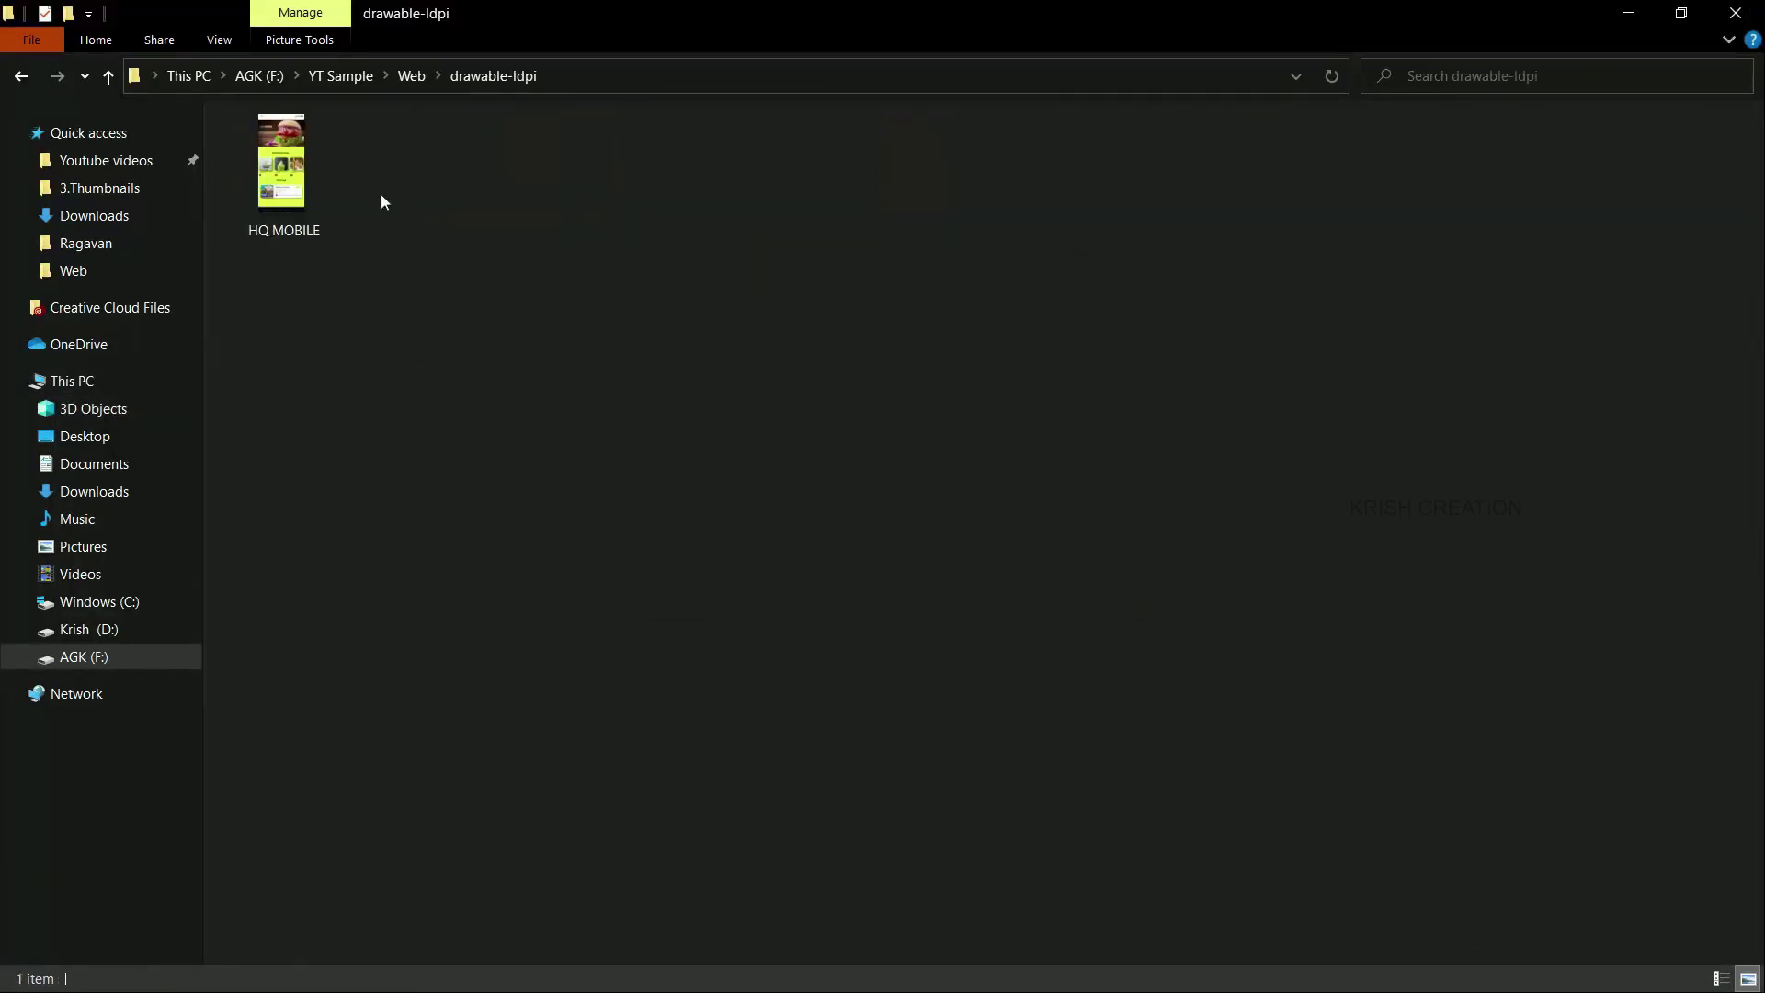
{"action": "left_click", "coordinate": [295, 188]}
{"action": "key", "text": "F2"}
{"action": "type", "text": "1"}
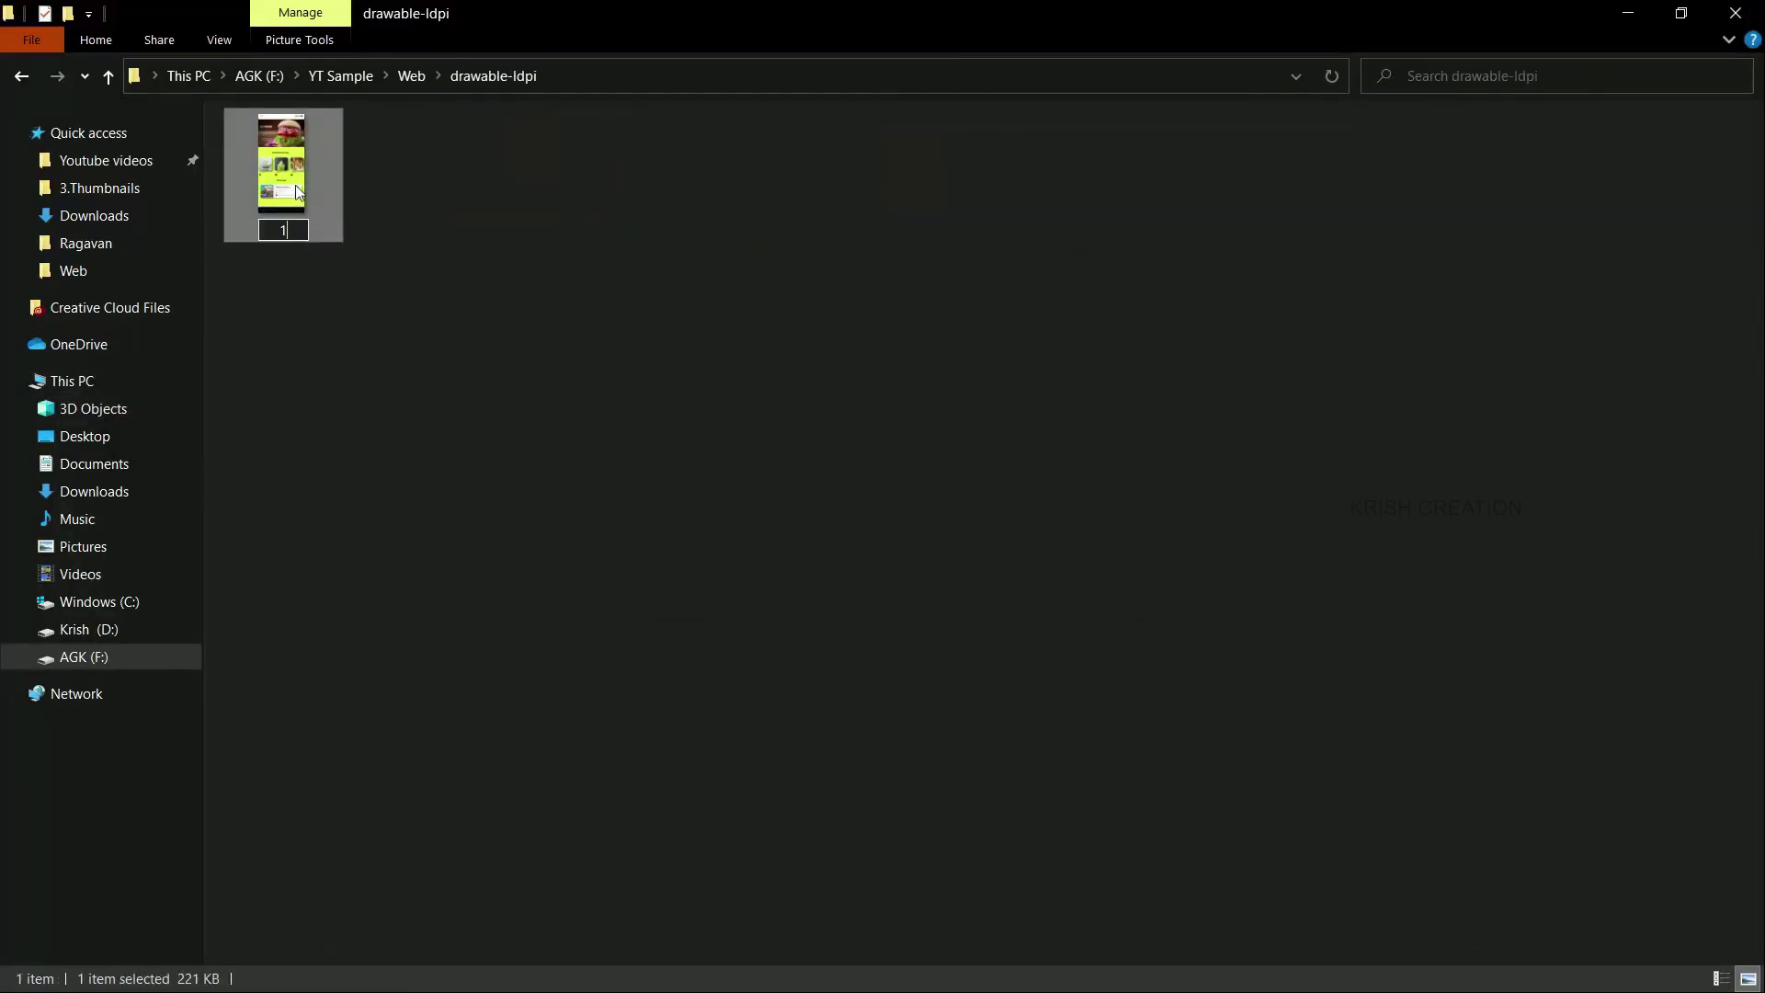
{"action": "key", "text": "Return"}
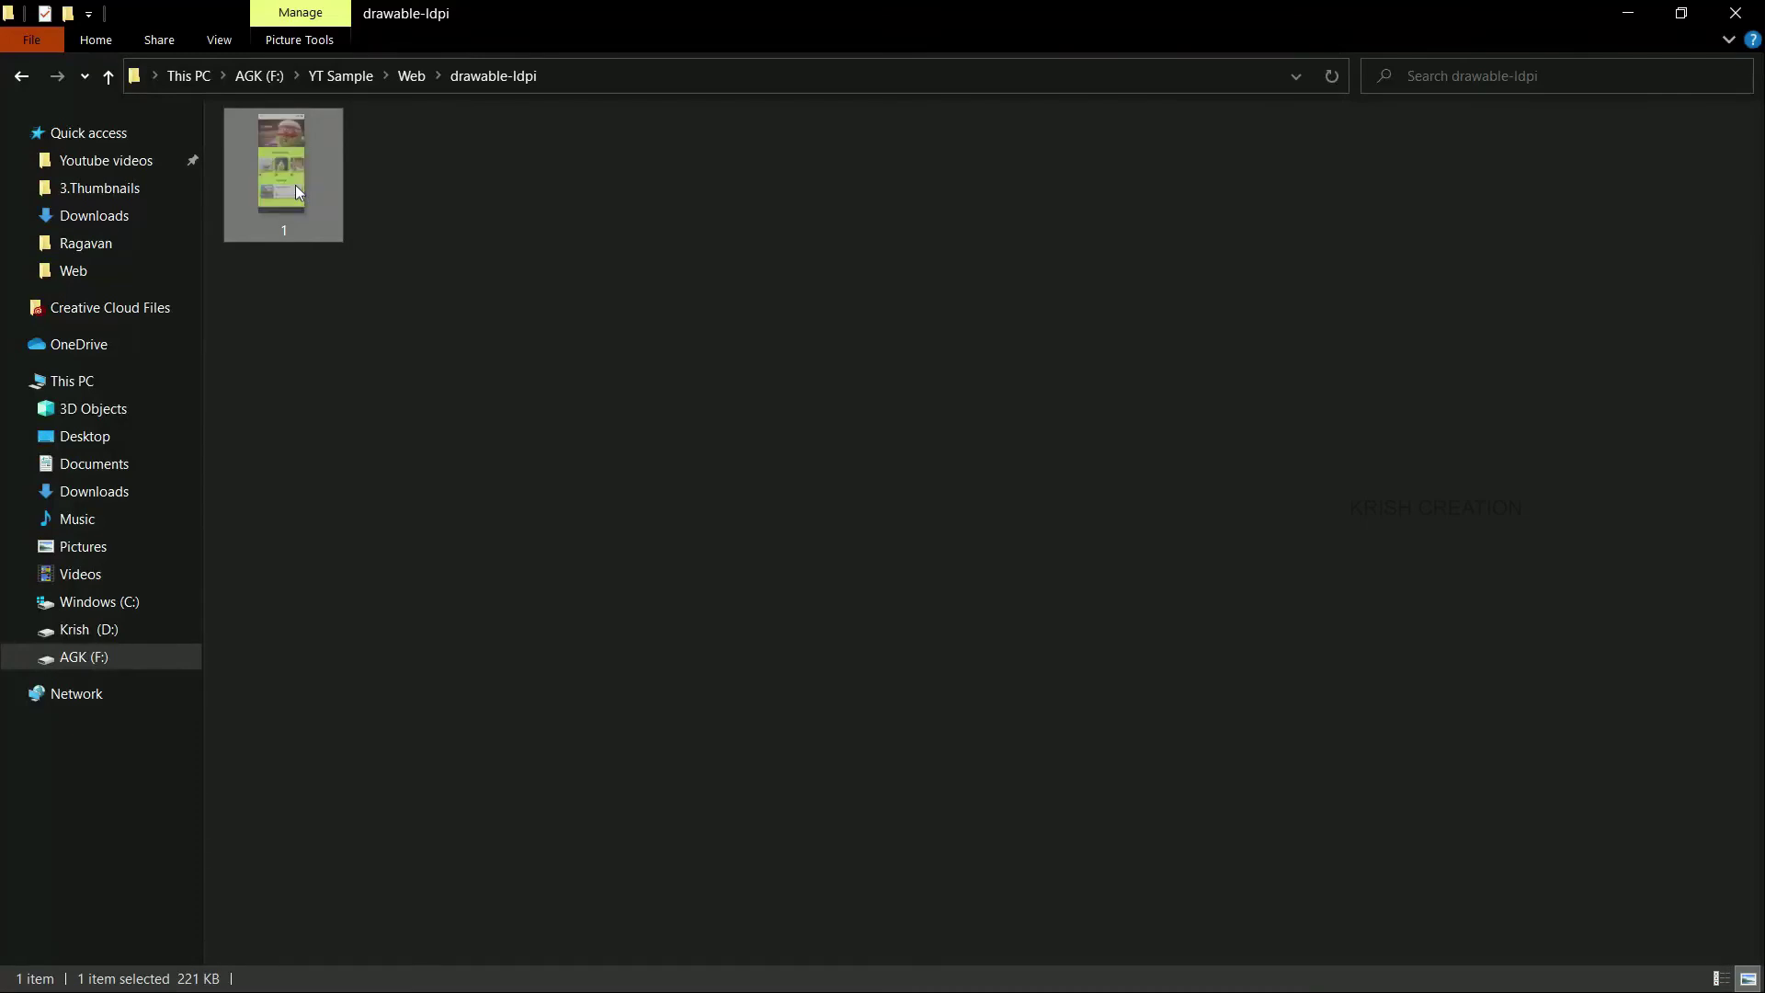
{"action": "key", "text": "BackSpace"}
{"action": "key", "text": "ctrl+v"}
Rename the HQ MOBILE image in the drawable-mdpi folder as 2 and move it to the Web folder.
{"action": "left_click", "coordinate": [540, 191]}
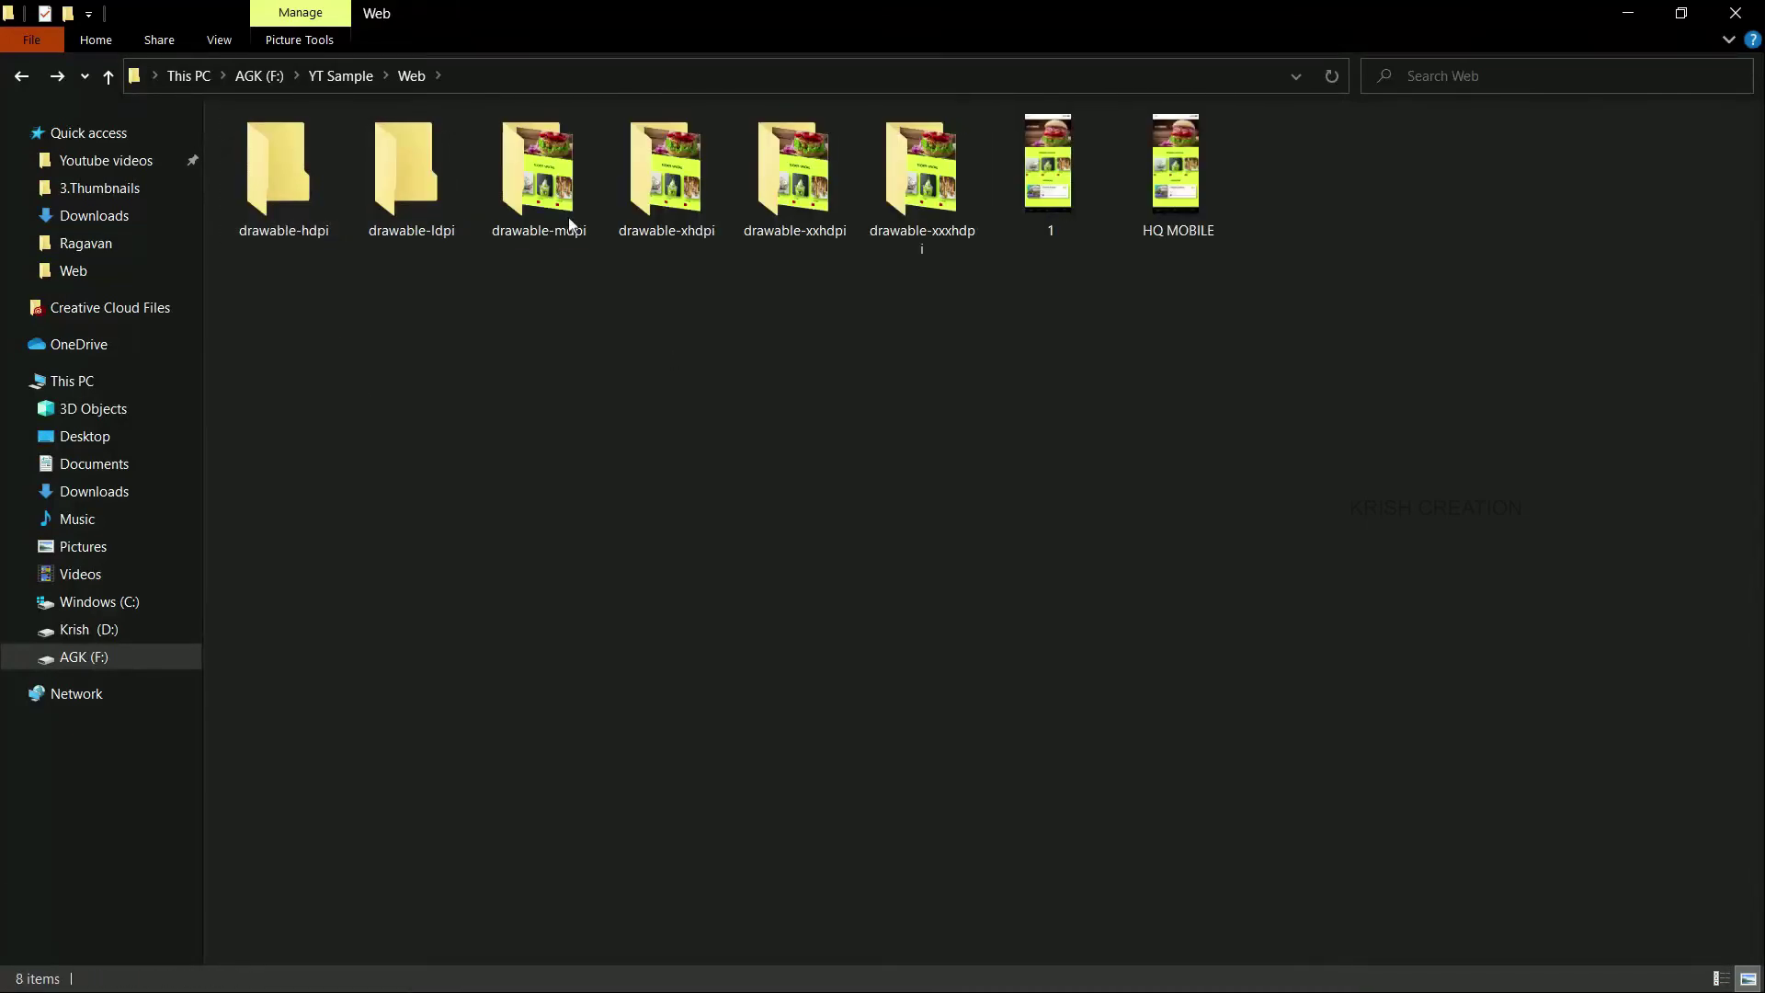
{"action": "double_click", "coordinate": [539, 191]}
{"action": "left_click", "coordinate": [296, 197]}
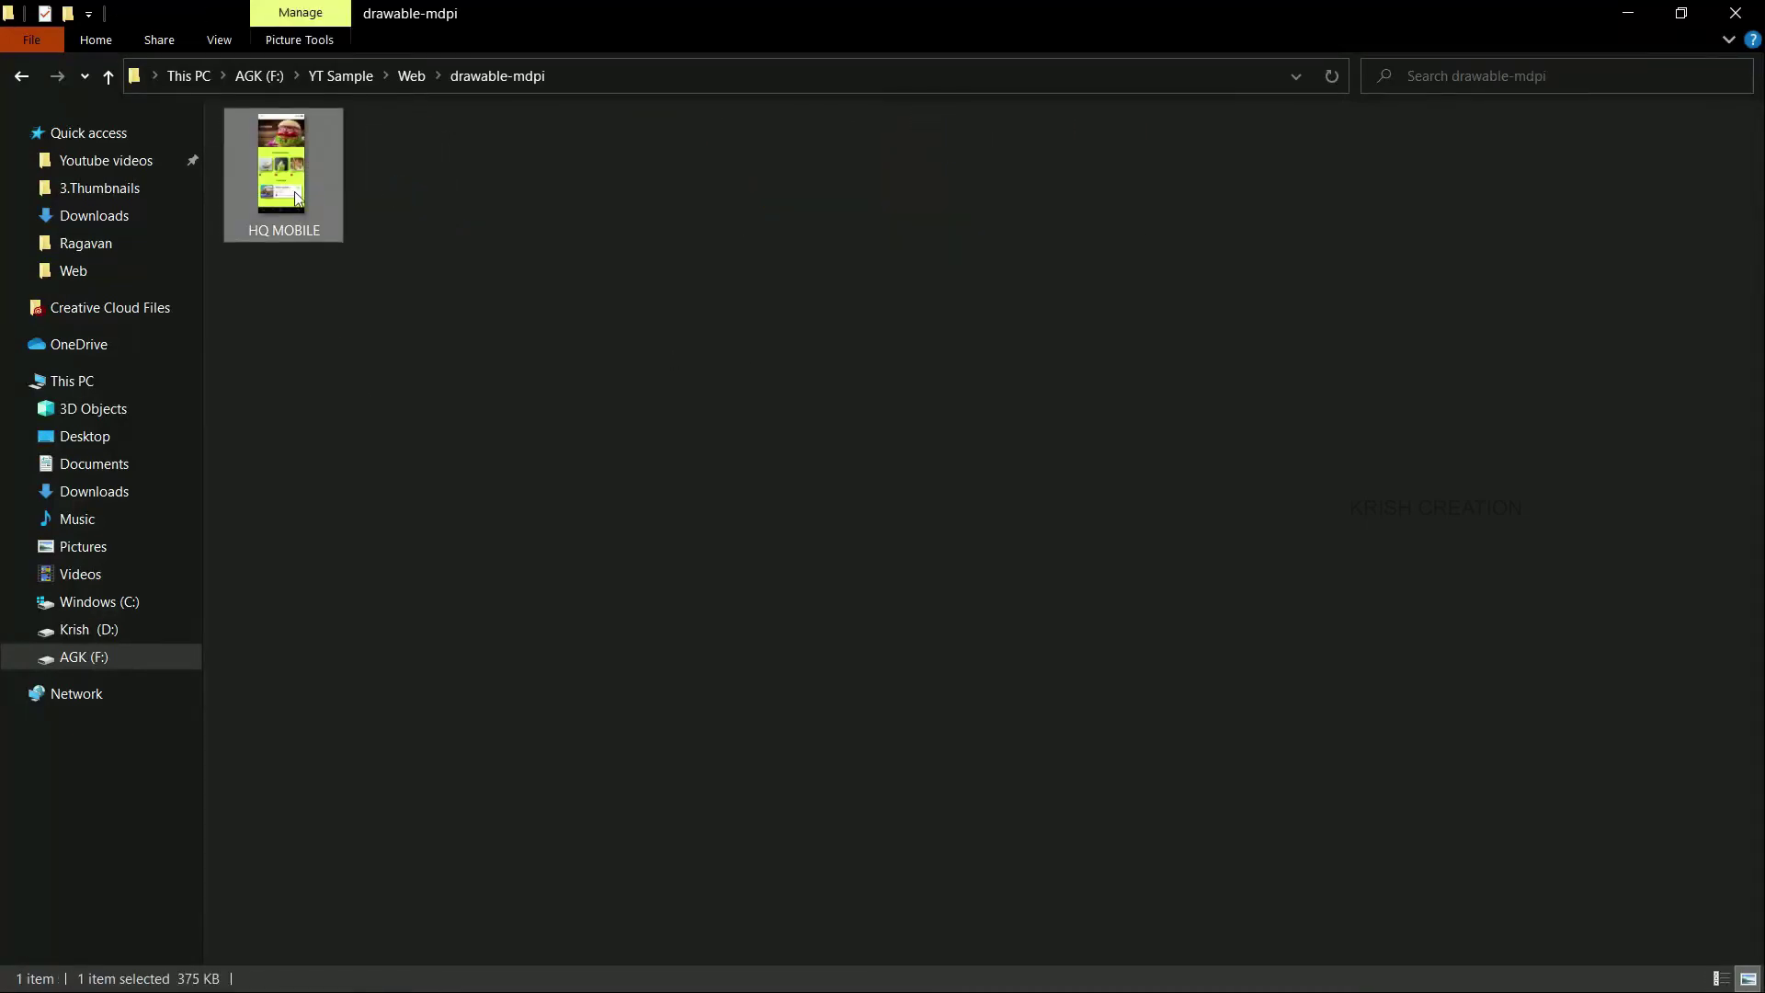
{"action": "key", "text": "F2"}
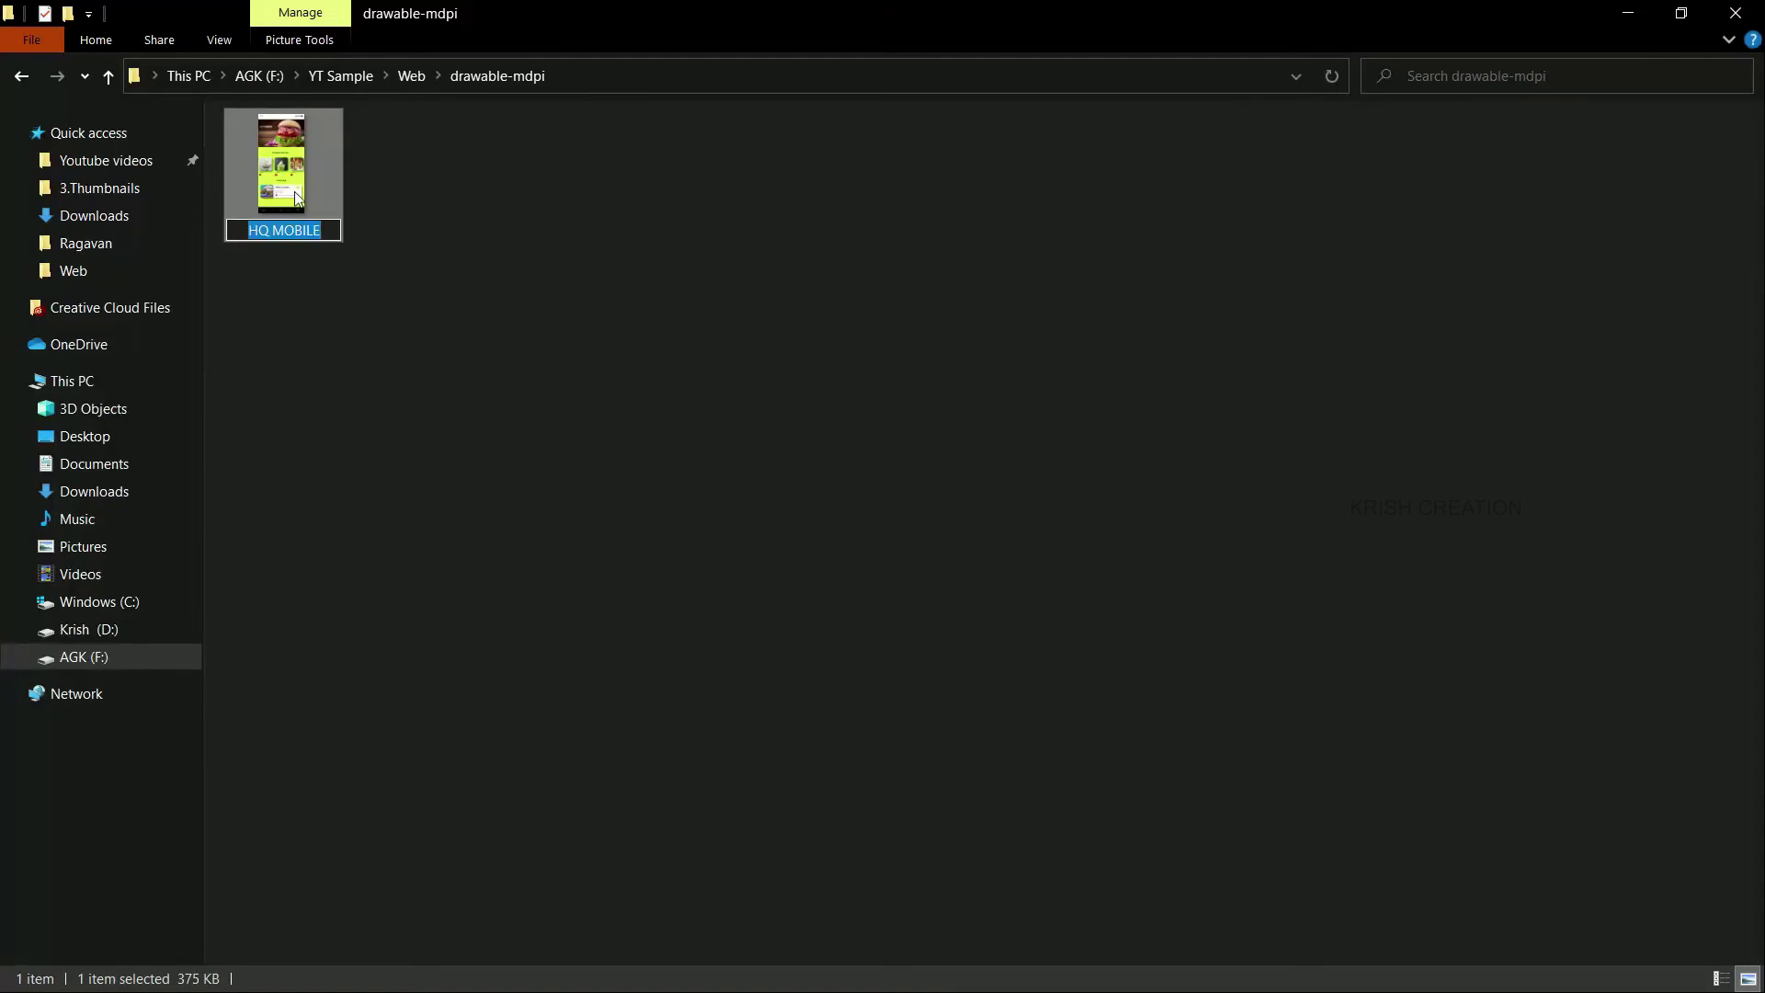
{"action": "type", "text": "2"}
{"action": "key", "text": "Return"}
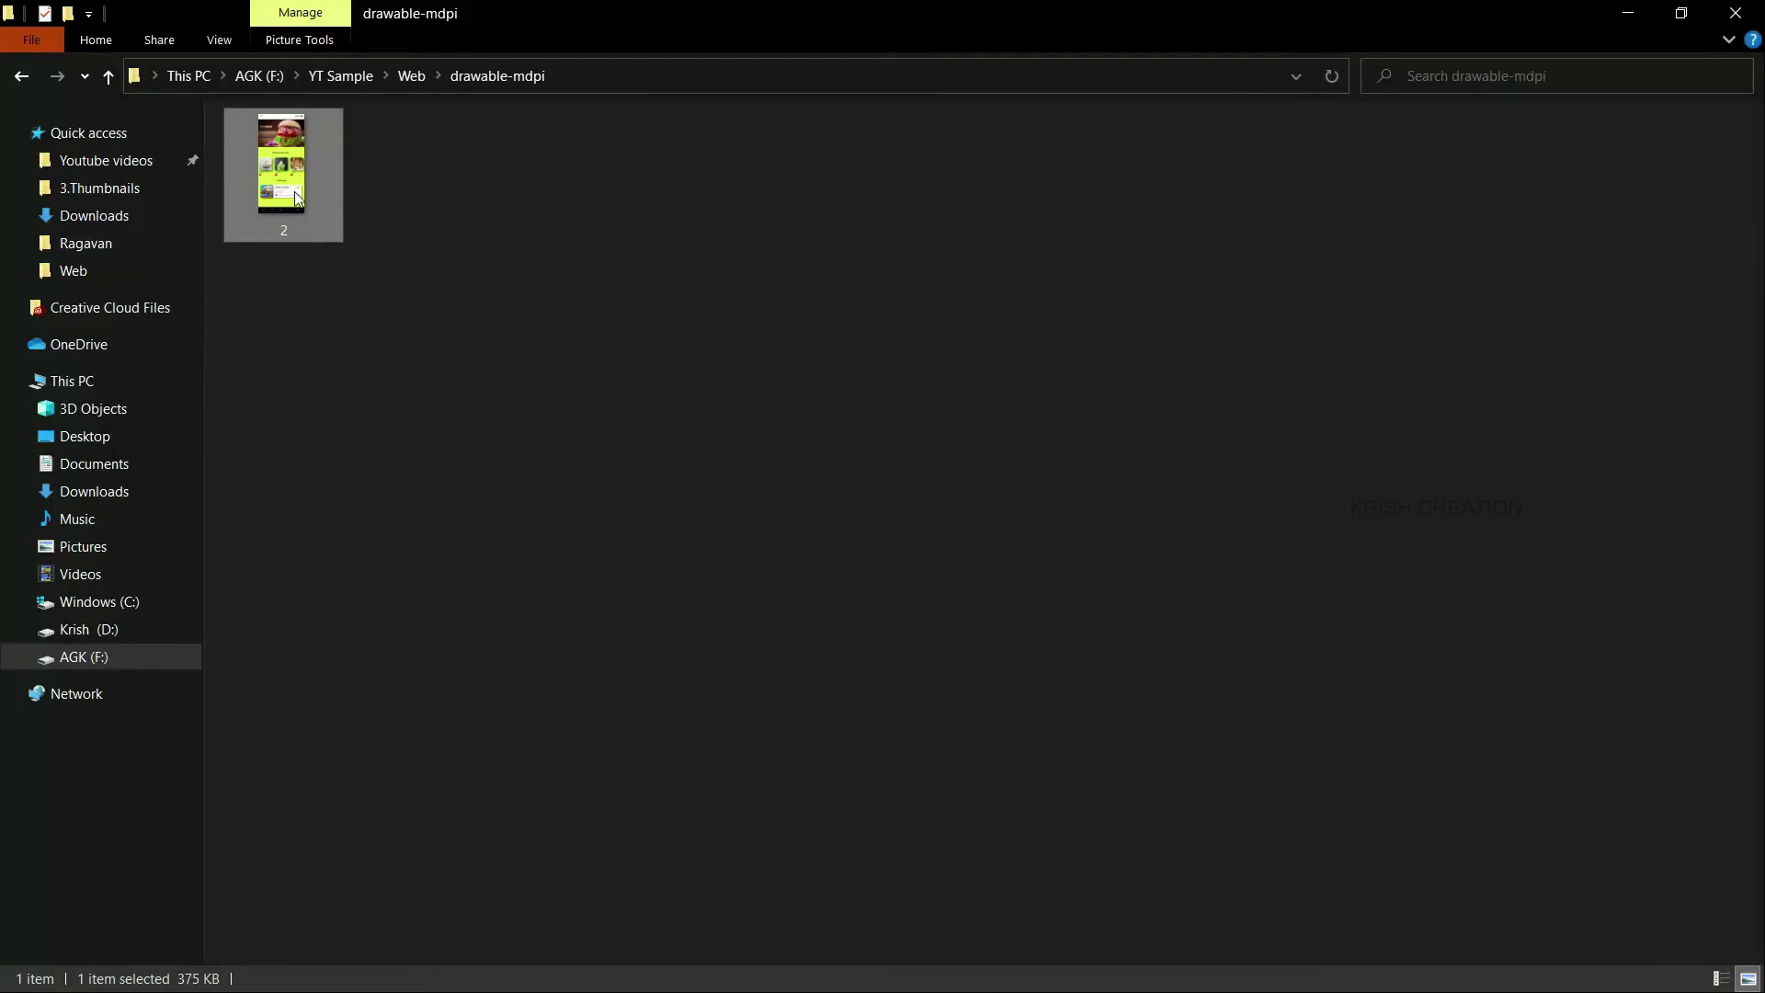
{"action": "key", "text": "BackSpace"}
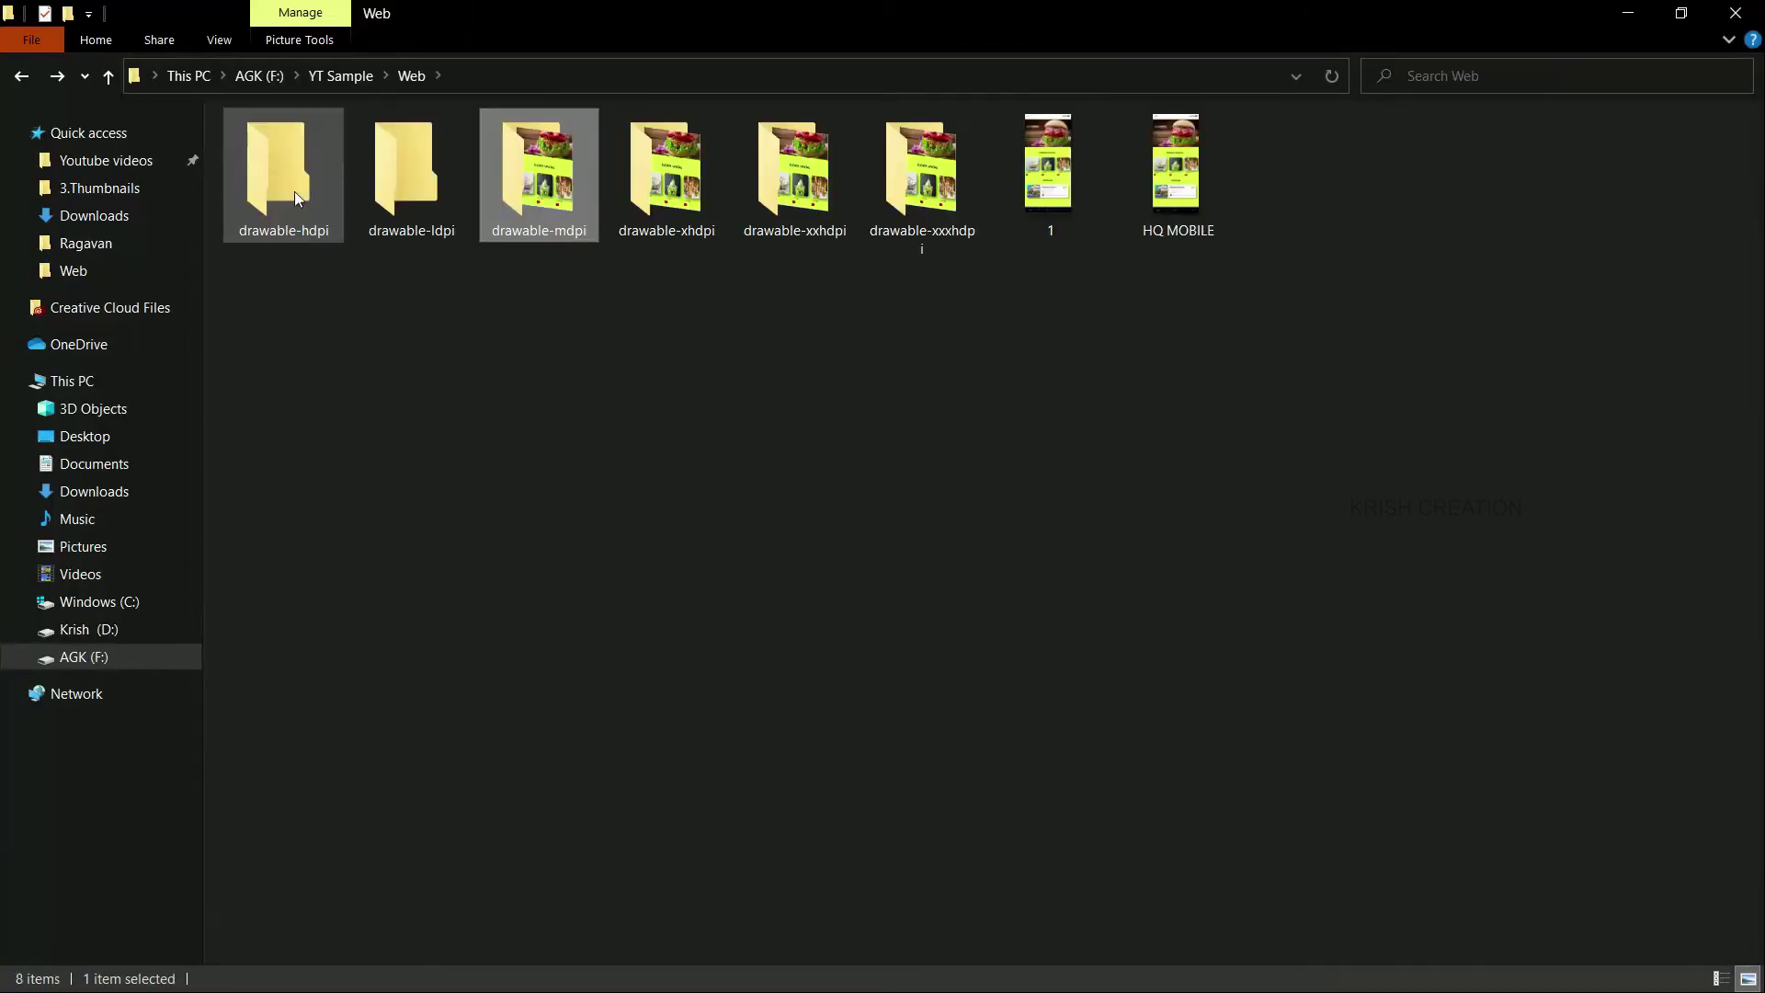
{"action": "key", "text": "ctrl+v"}
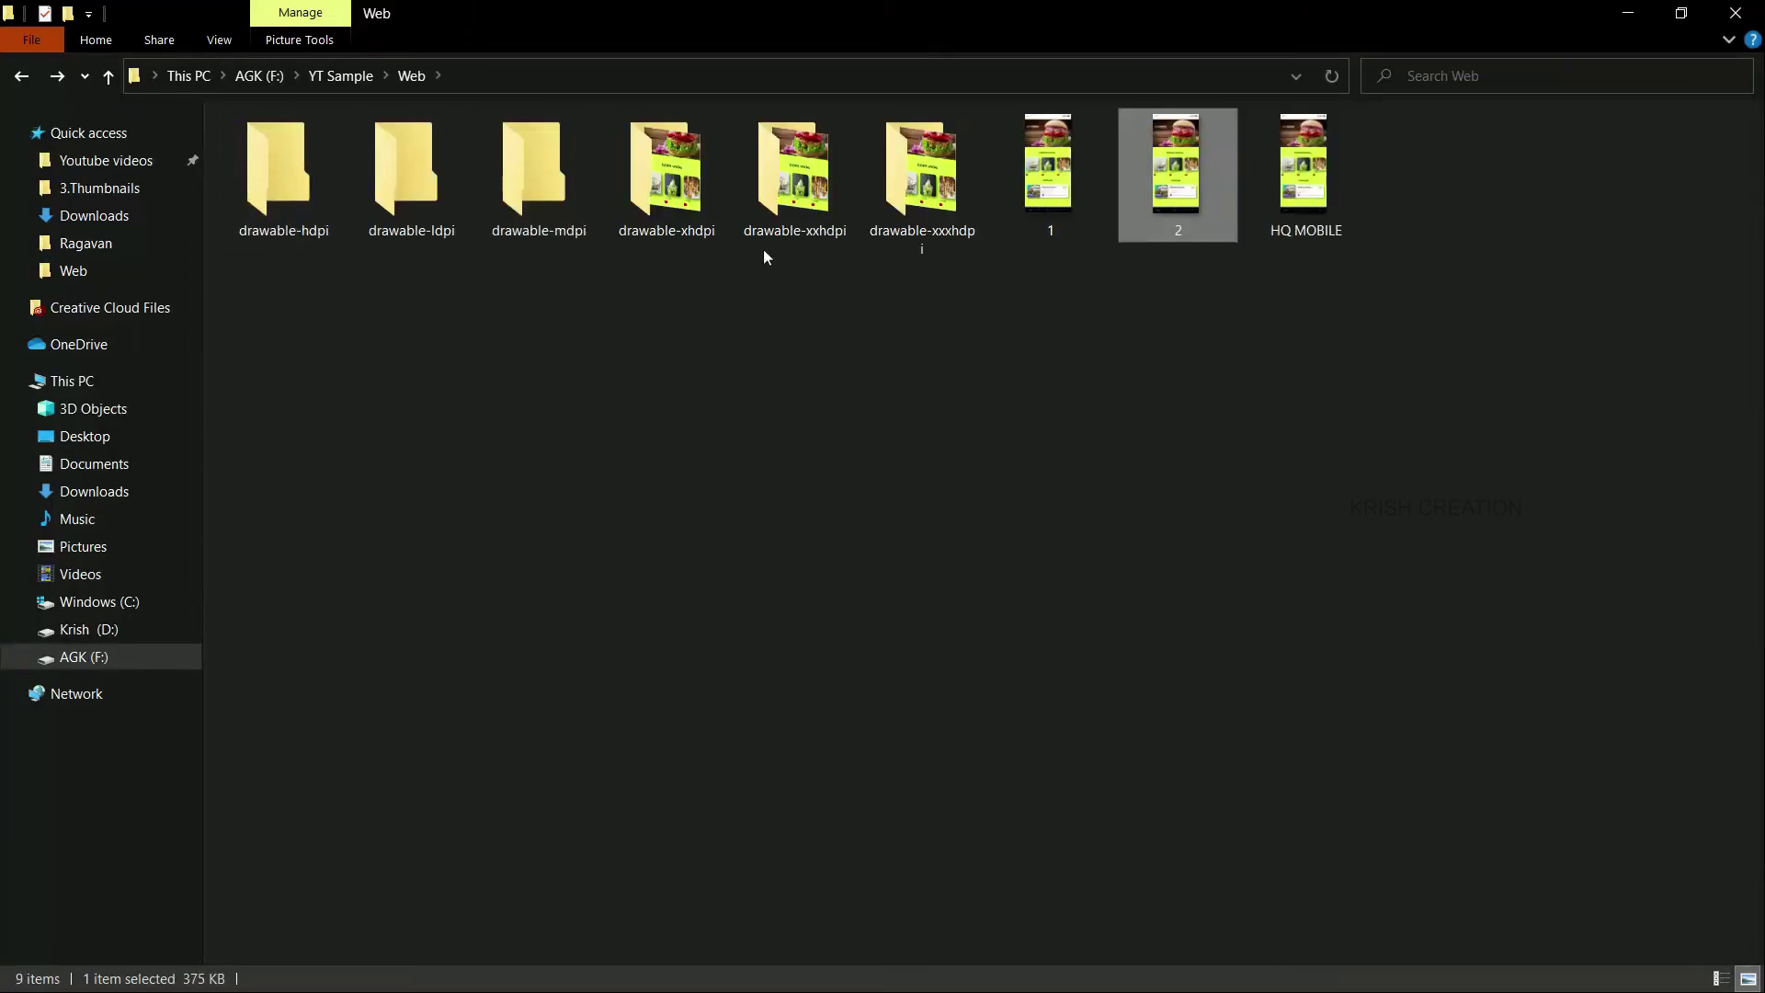
Try to rename the HQ MOBILE image in the drawable-xhdpi folder as 3.
{"action": "left_click", "coordinate": [679, 191]}
{"action": "double_click", "coordinate": [678, 191]}
{"action": "left_click", "coordinate": [285, 197]}
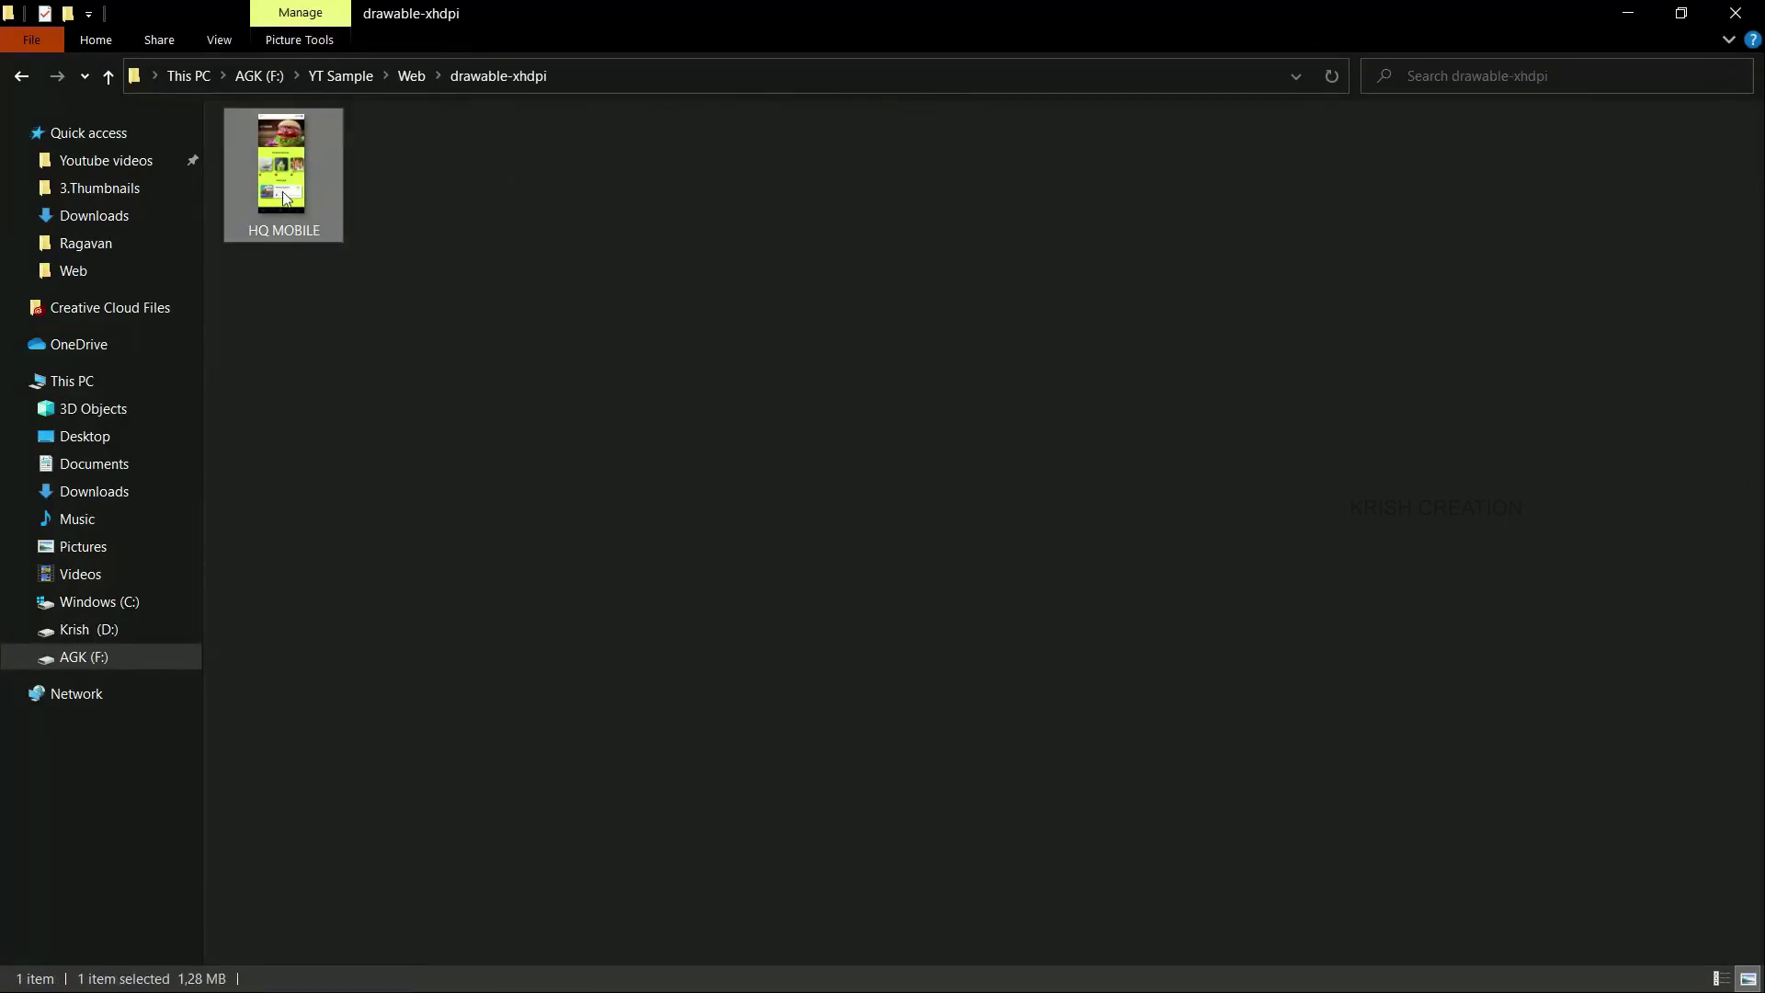
{"action": "key", "text": "ctrl+x"}
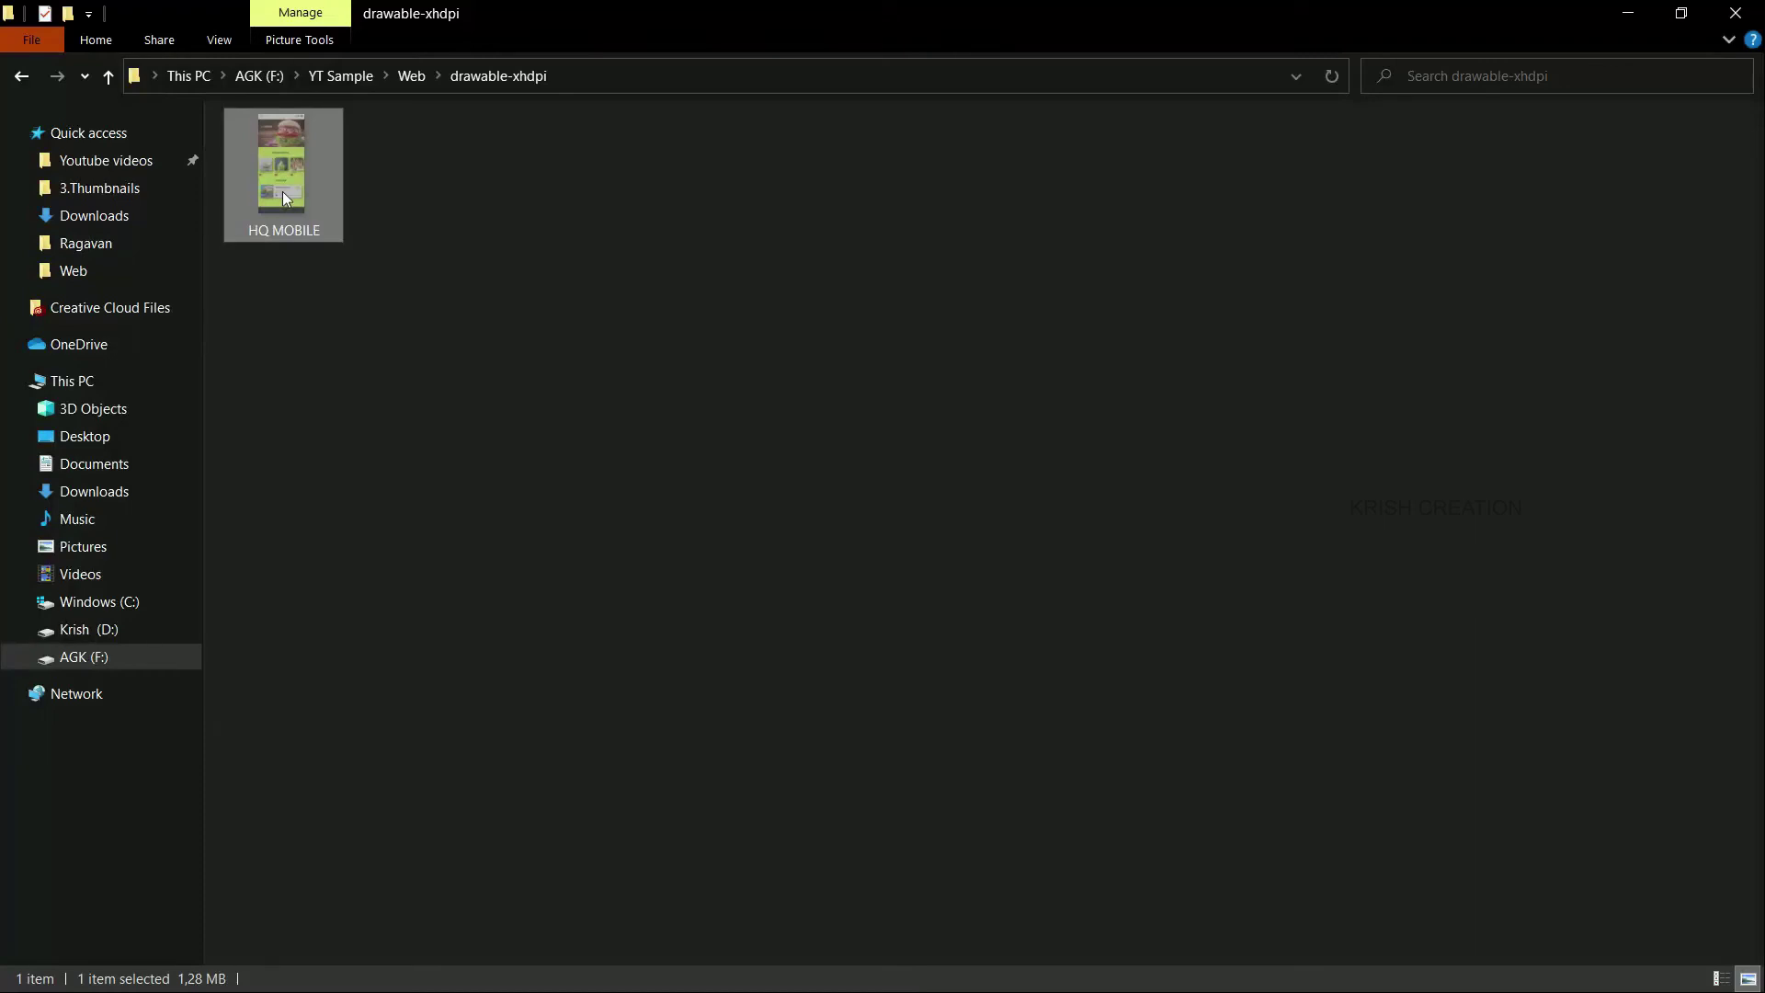
{"action": "left_click", "coordinate": [440, 284]}
{"action": "left_click", "coordinate": [307, 208]}
{"action": "double_click", "coordinate": [307, 209]}
{"action": "left_click", "coordinate": [647, 301]}
{"action": "left_click", "coordinate": [261, 182]}
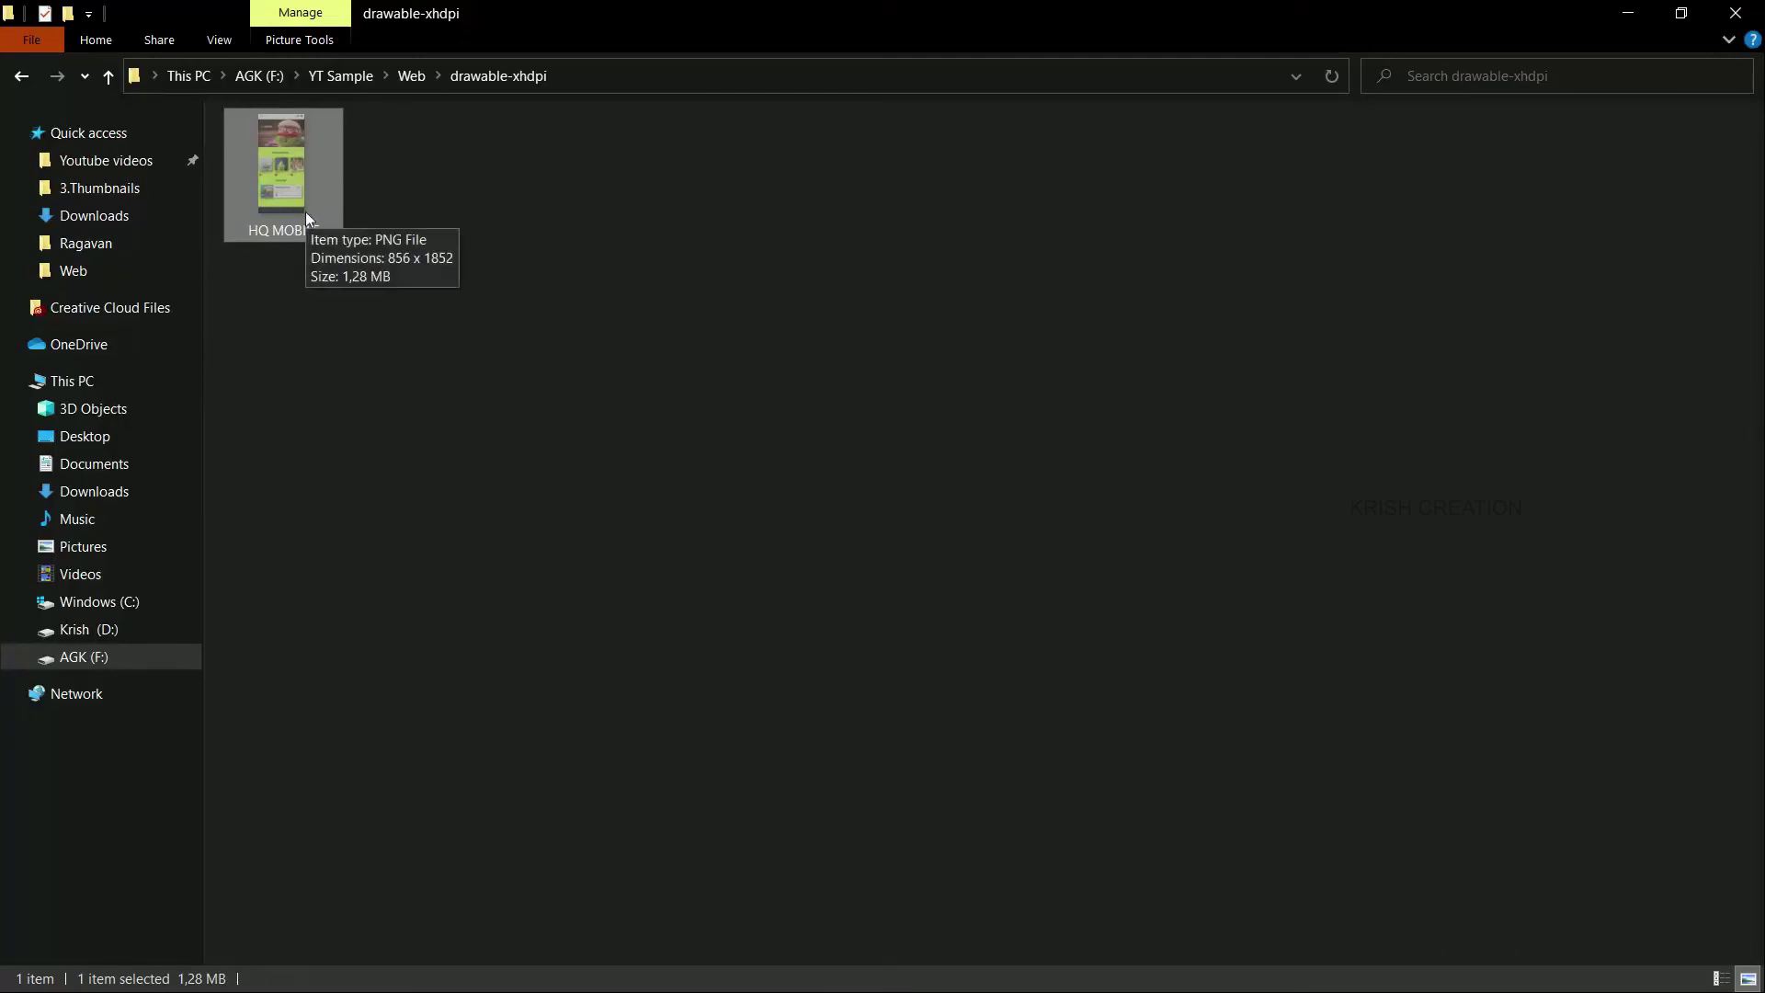
{"action": "key", "text": "F2"}
{"action": "type", "text": "3"}
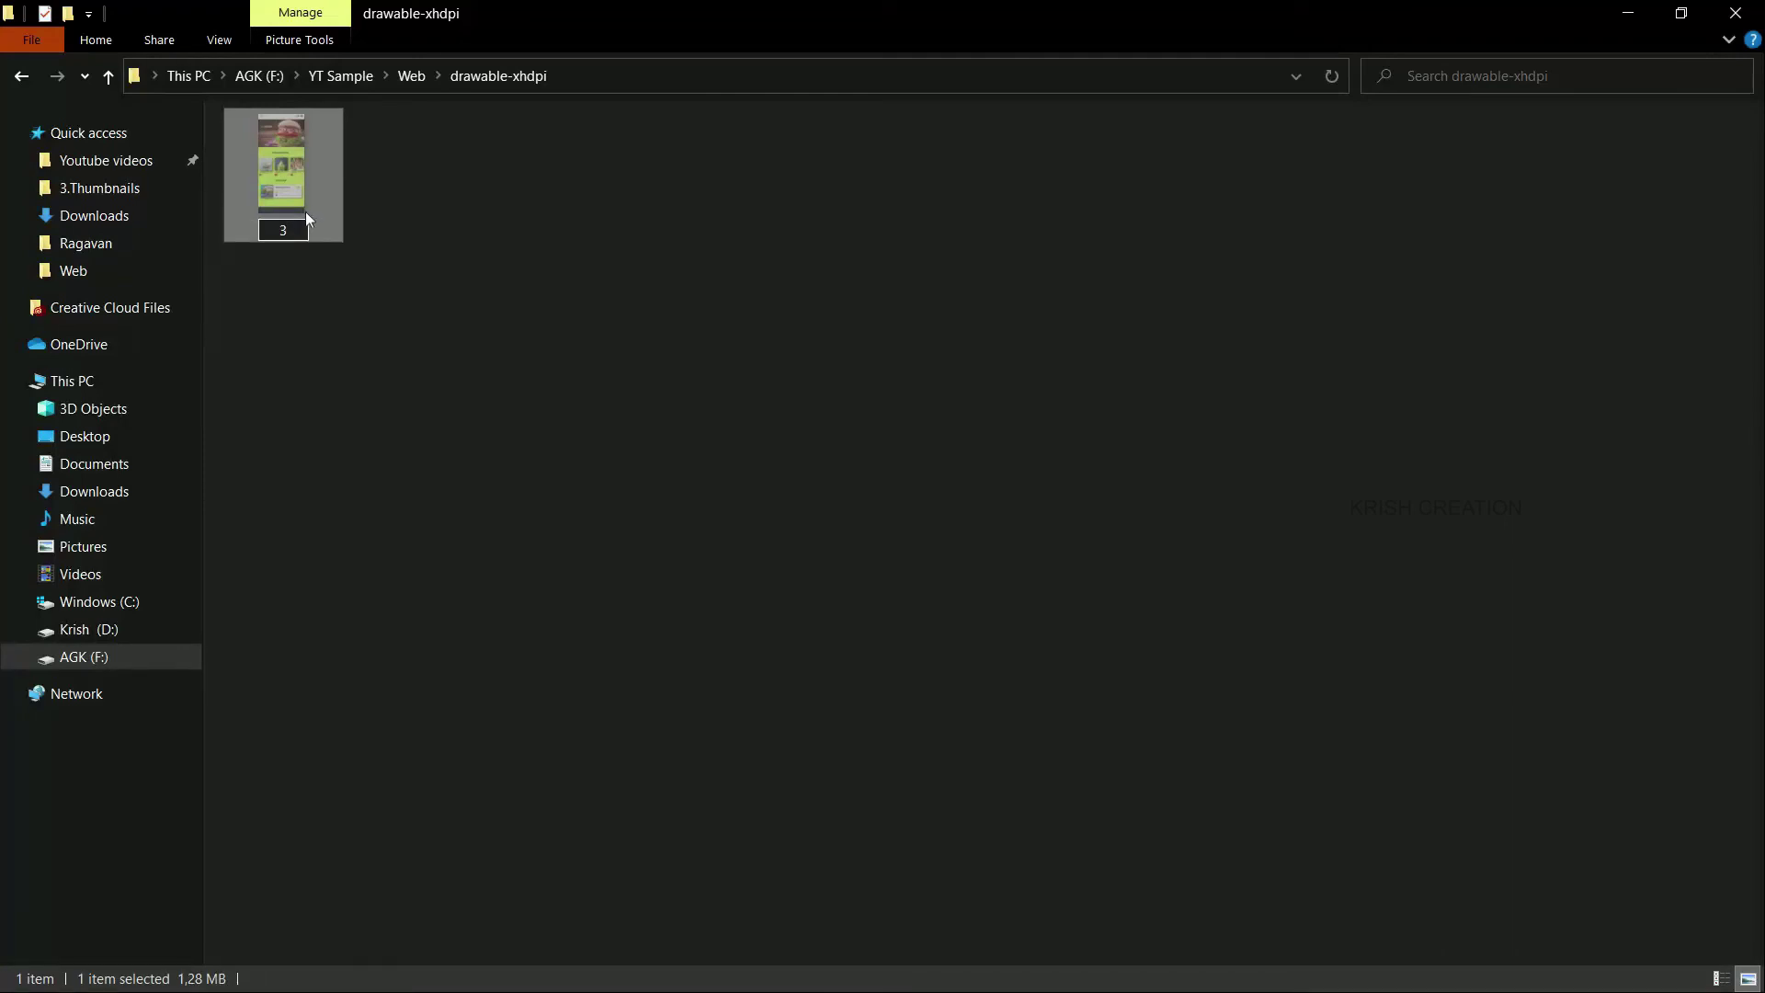
{"action": "key", "text": "Escape"}
{"action": "left_click", "coordinate": [428, 383]}
{"action": "left_click", "coordinate": [293, 202]}
{"action": "key", "text": "ctrl+e"}
{"action": "type", "text": "3"}
{"action": "key", "text": "F3"}
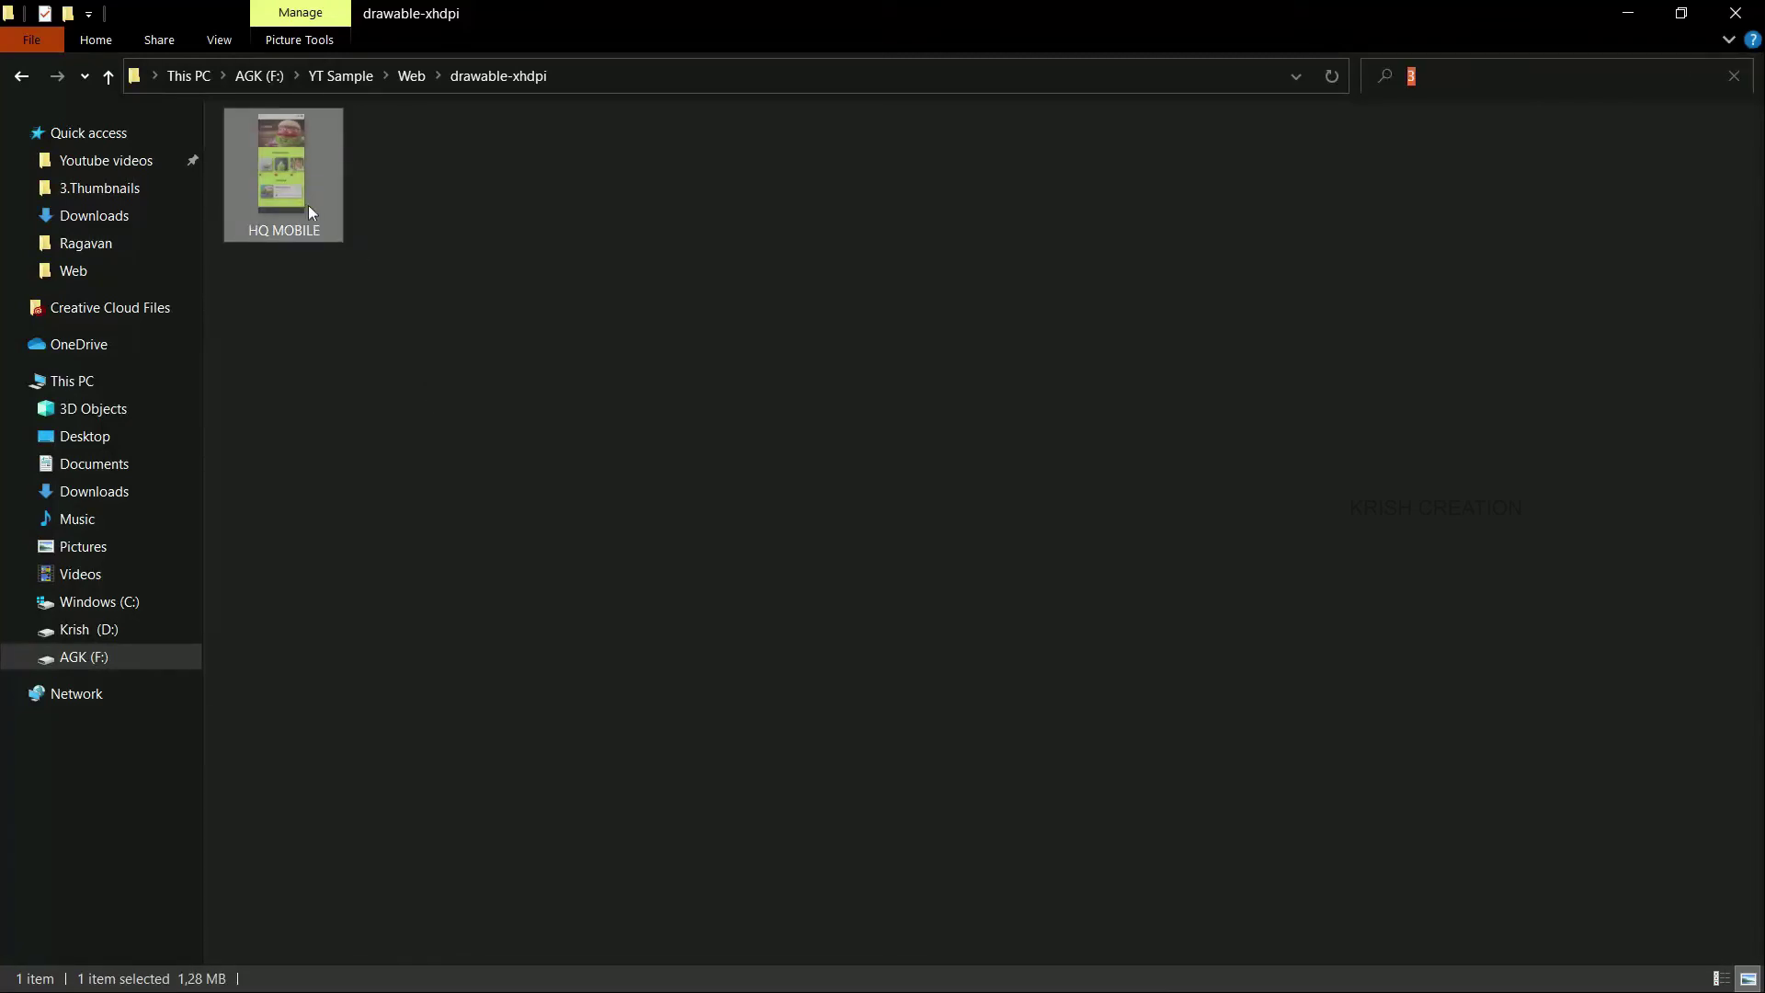
{"action": "left_click", "coordinate": [389, 267]}
{"action": "left_click", "coordinate": [265, 179]}
{"action": "key", "text": "ctrl+e"}
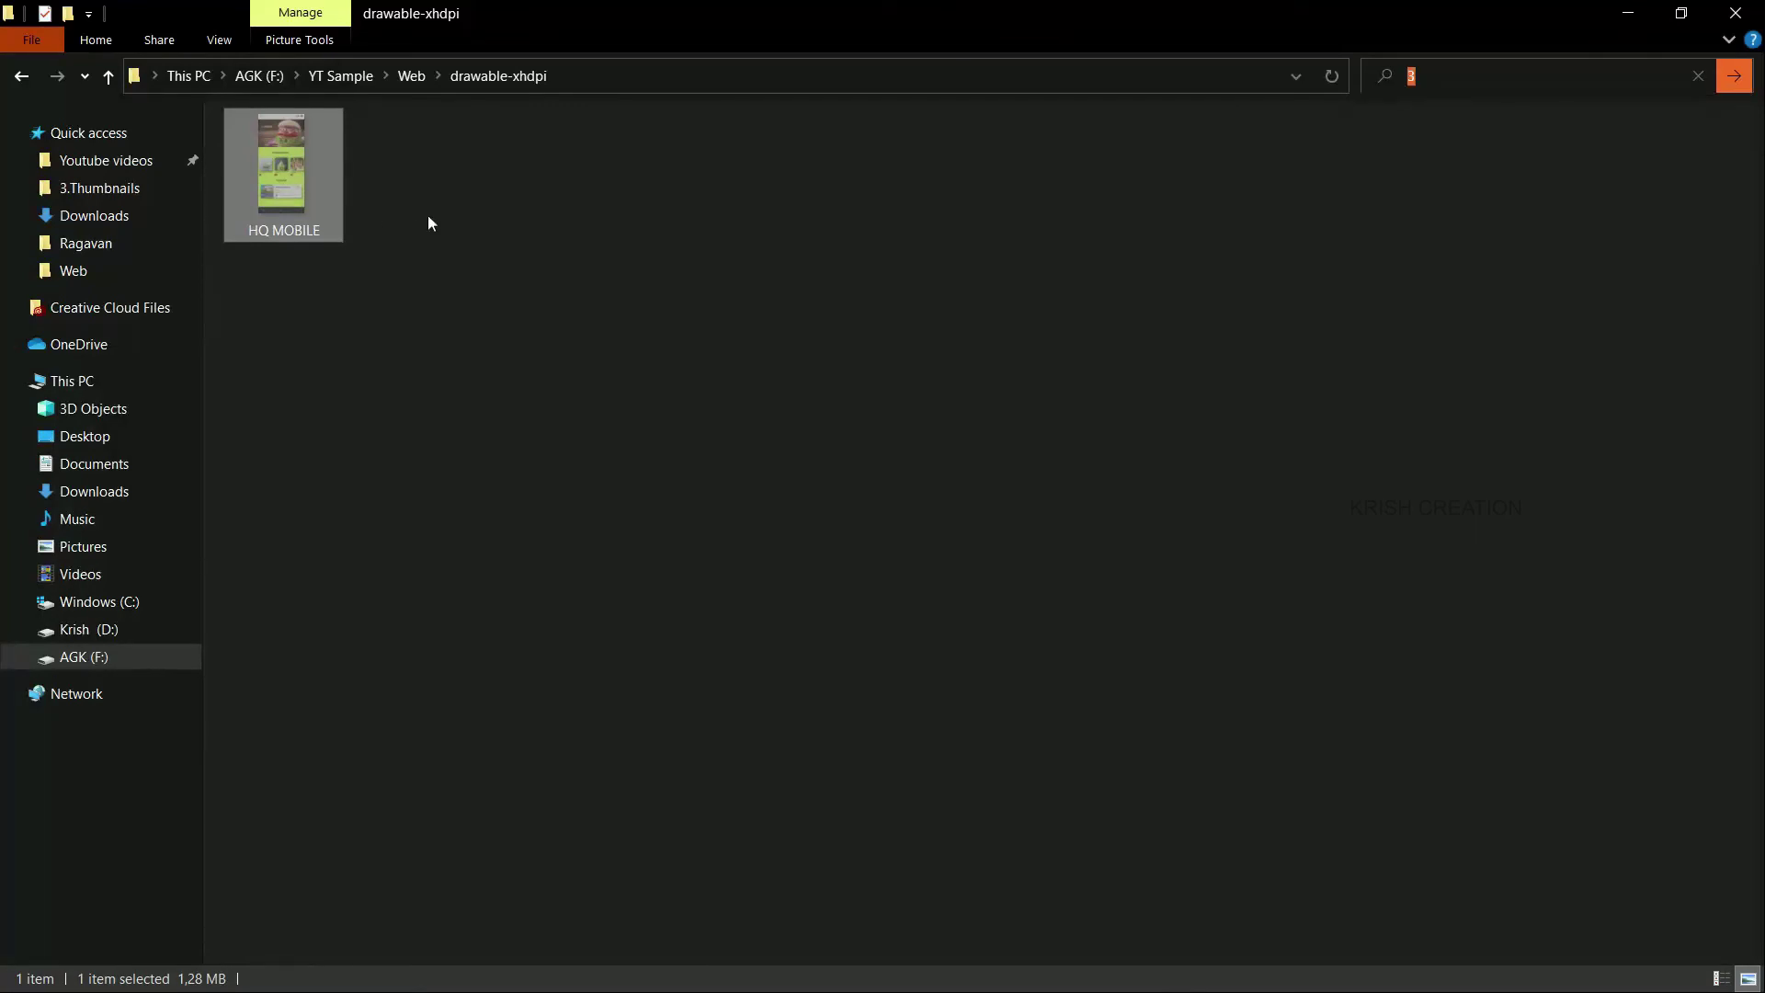
Try to move the HQ MOBILE image from the drawable-xhdpi folder up to the Web folder.
{"action": "left_click", "coordinate": [471, 220]}
{"action": "left_click", "coordinate": [296, 197]}
{"action": "key", "text": "ctrl+x"}
{"action": "key", "text": "alt+Up"}
{"action": "key", "text": "ctrl+v"}
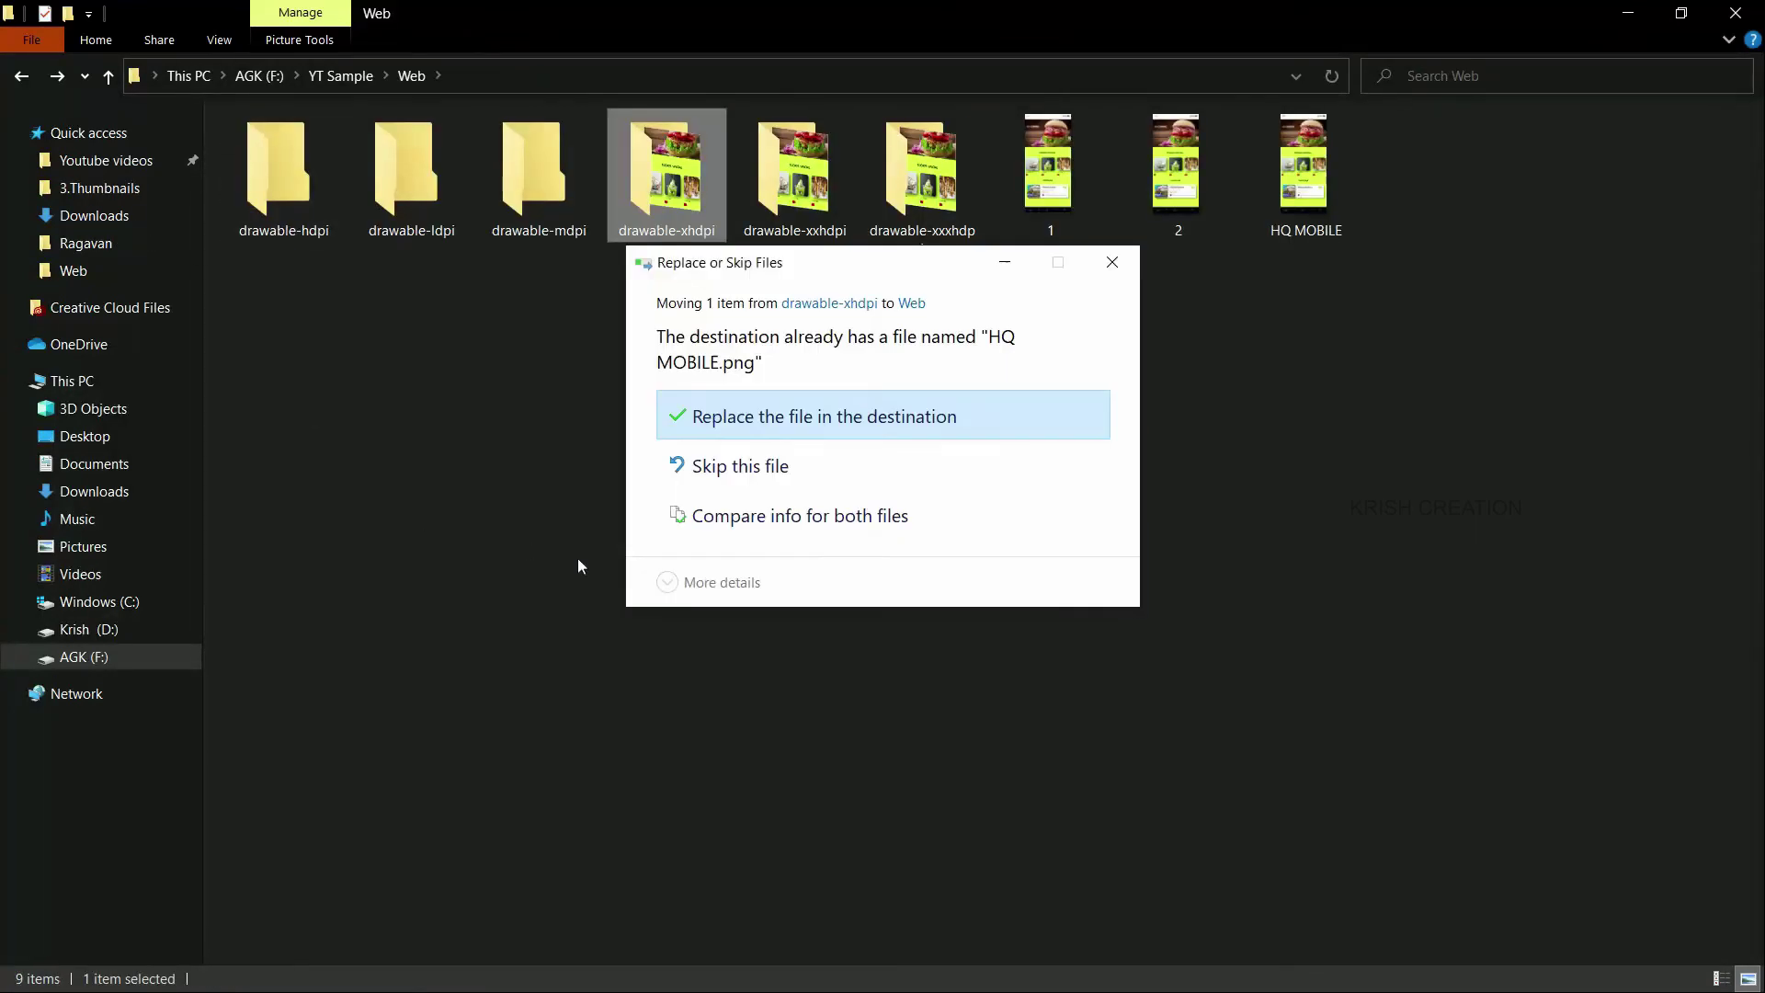
{"action": "left_click", "coordinate": [772, 513]}
{"action": "left_click", "coordinate": [1118, 766]}
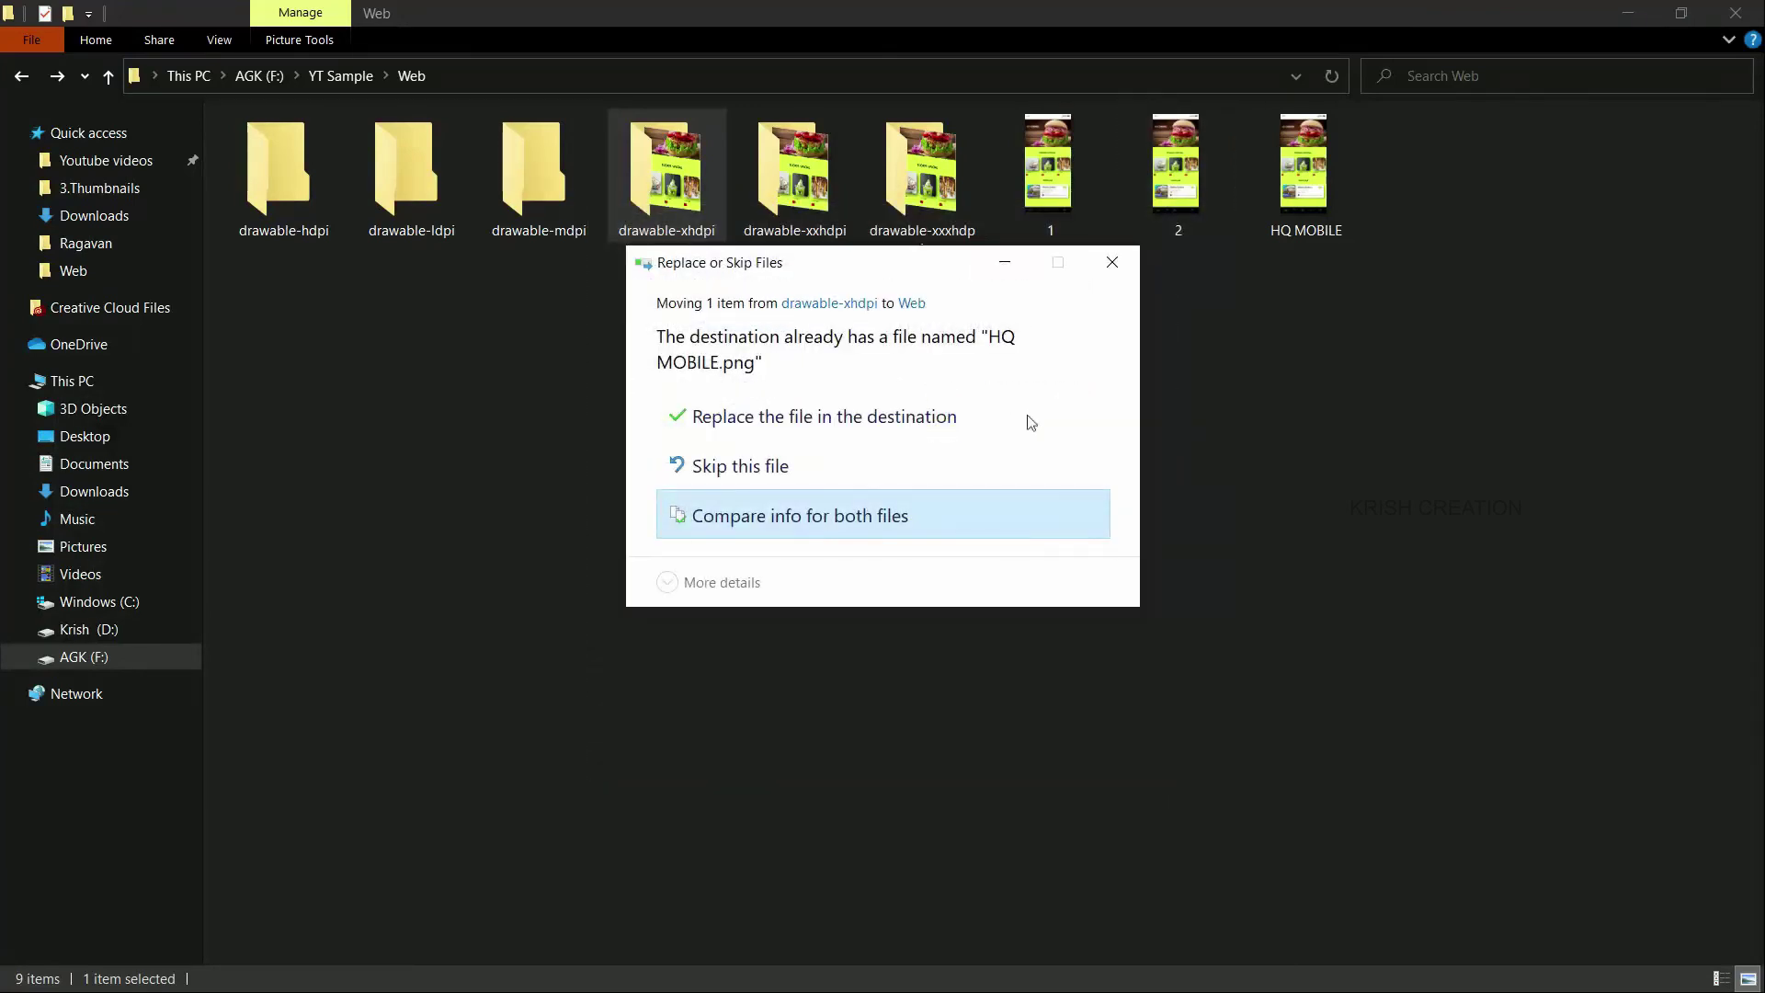
{"action": "left_click", "coordinate": [1112, 263]}
Check the file sizes of the 1, 2 and HQ MOBILE images in the Web folder and of HQ MOBILE in drawable-xxxhdpi.
{"action": "left_click", "coordinate": [1048, 188]}
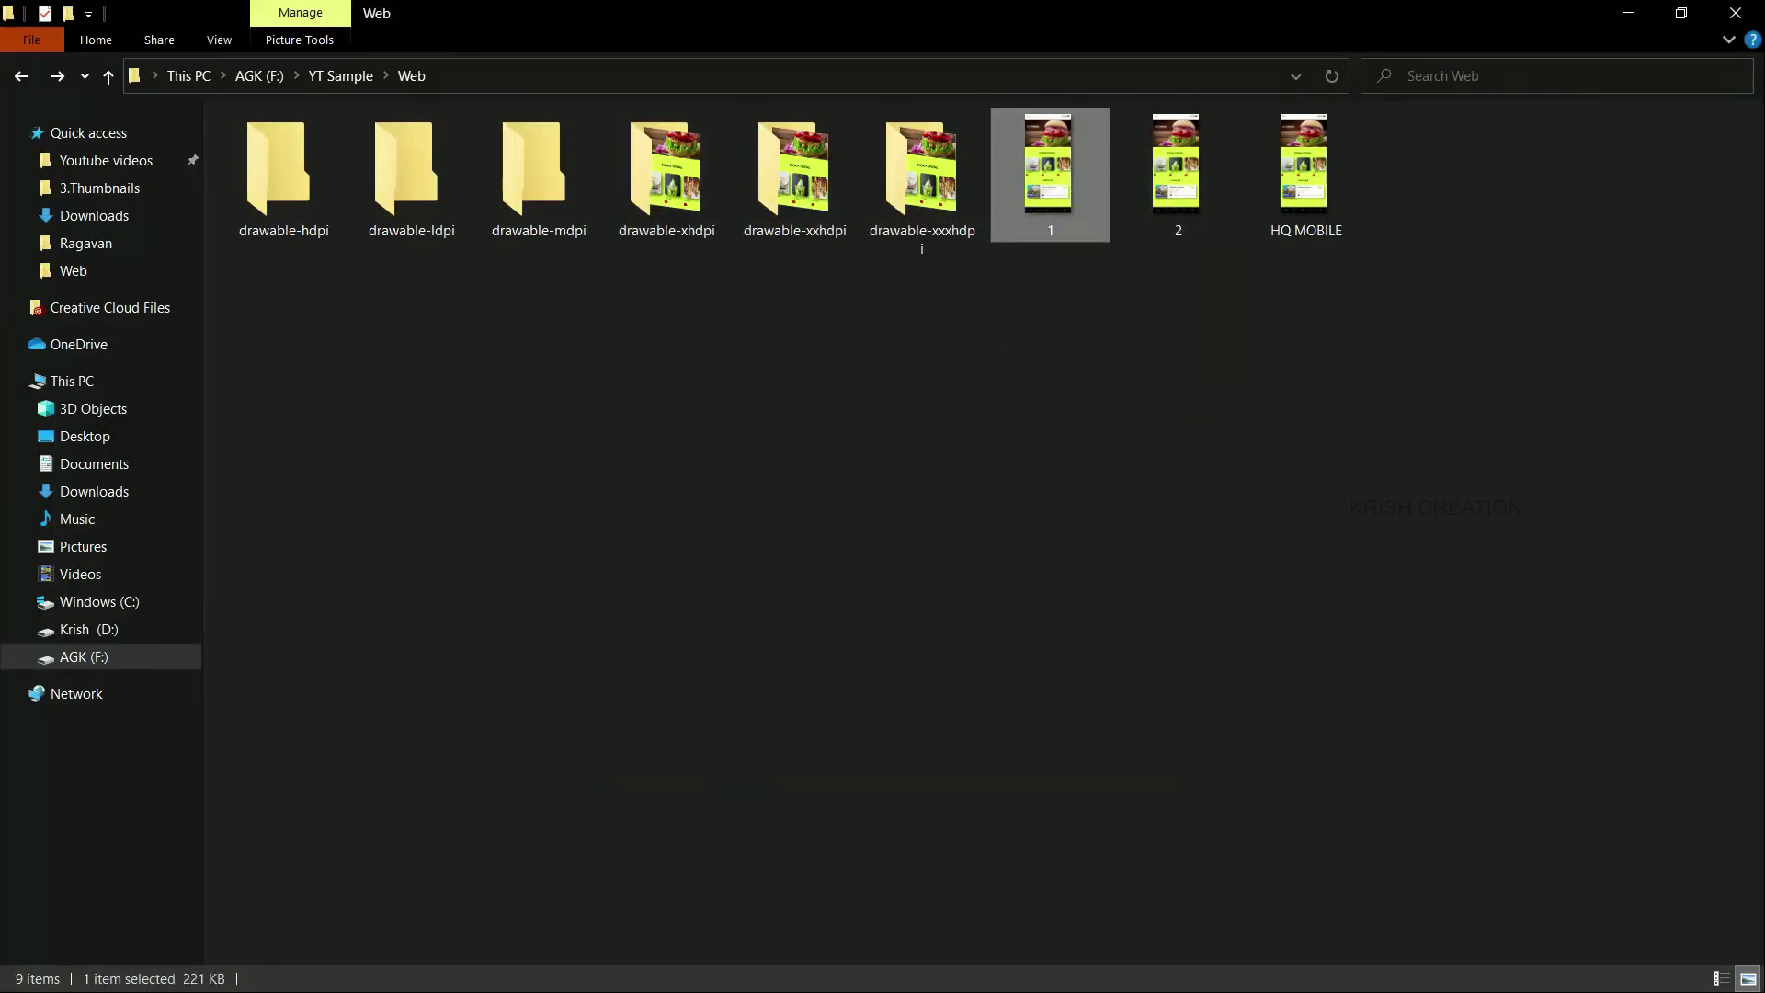
{"action": "left_click", "coordinate": [1187, 183]}
{"action": "left_click", "coordinate": [1307, 192]}
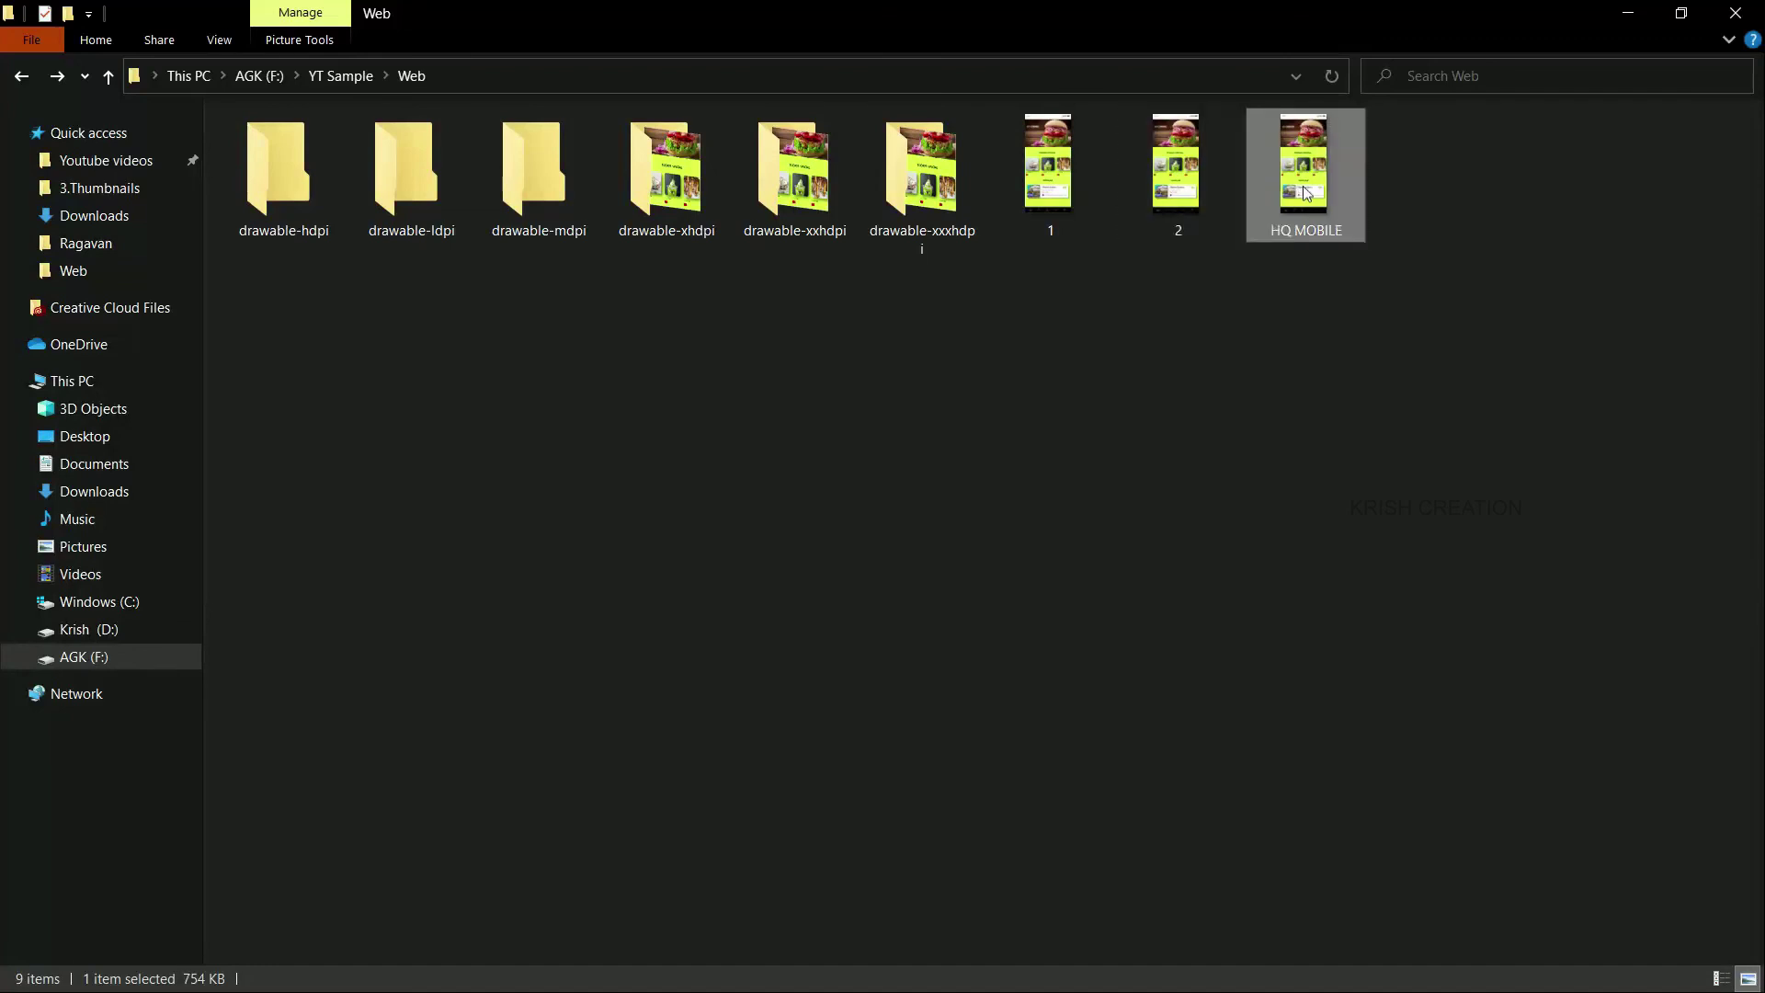
{"action": "double_click", "coordinate": [920, 184]}
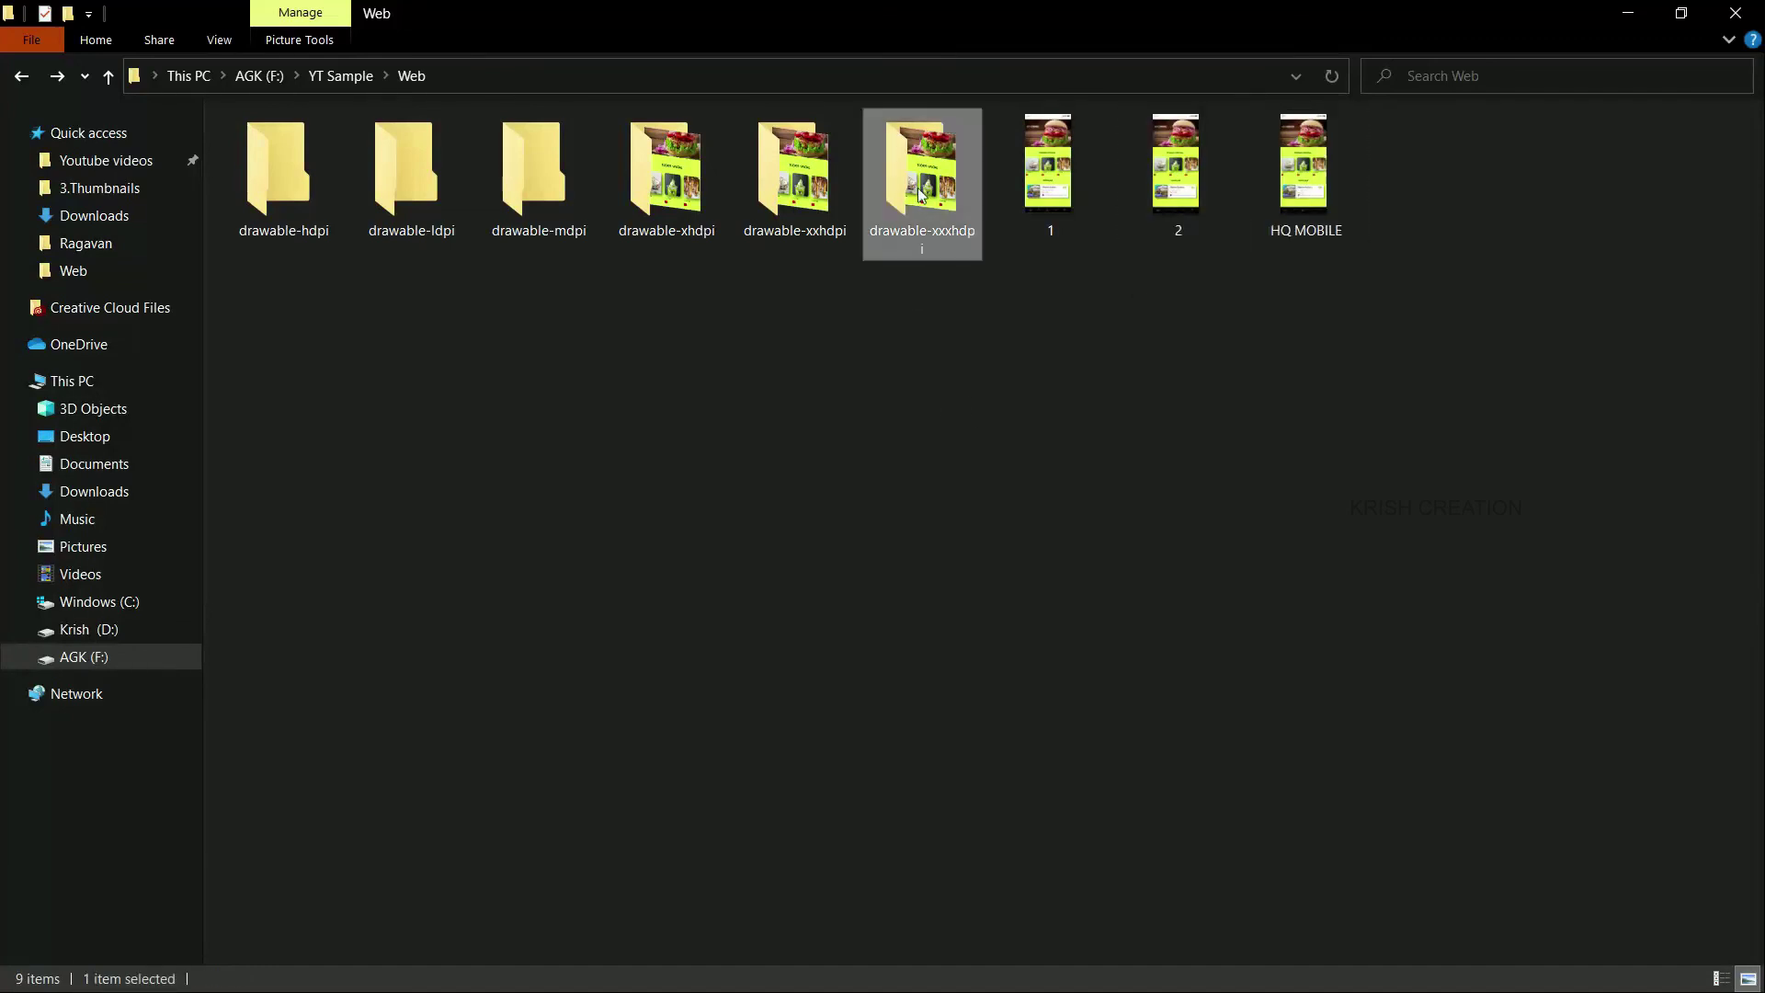
{"action": "left_click", "coordinate": [279, 181]}
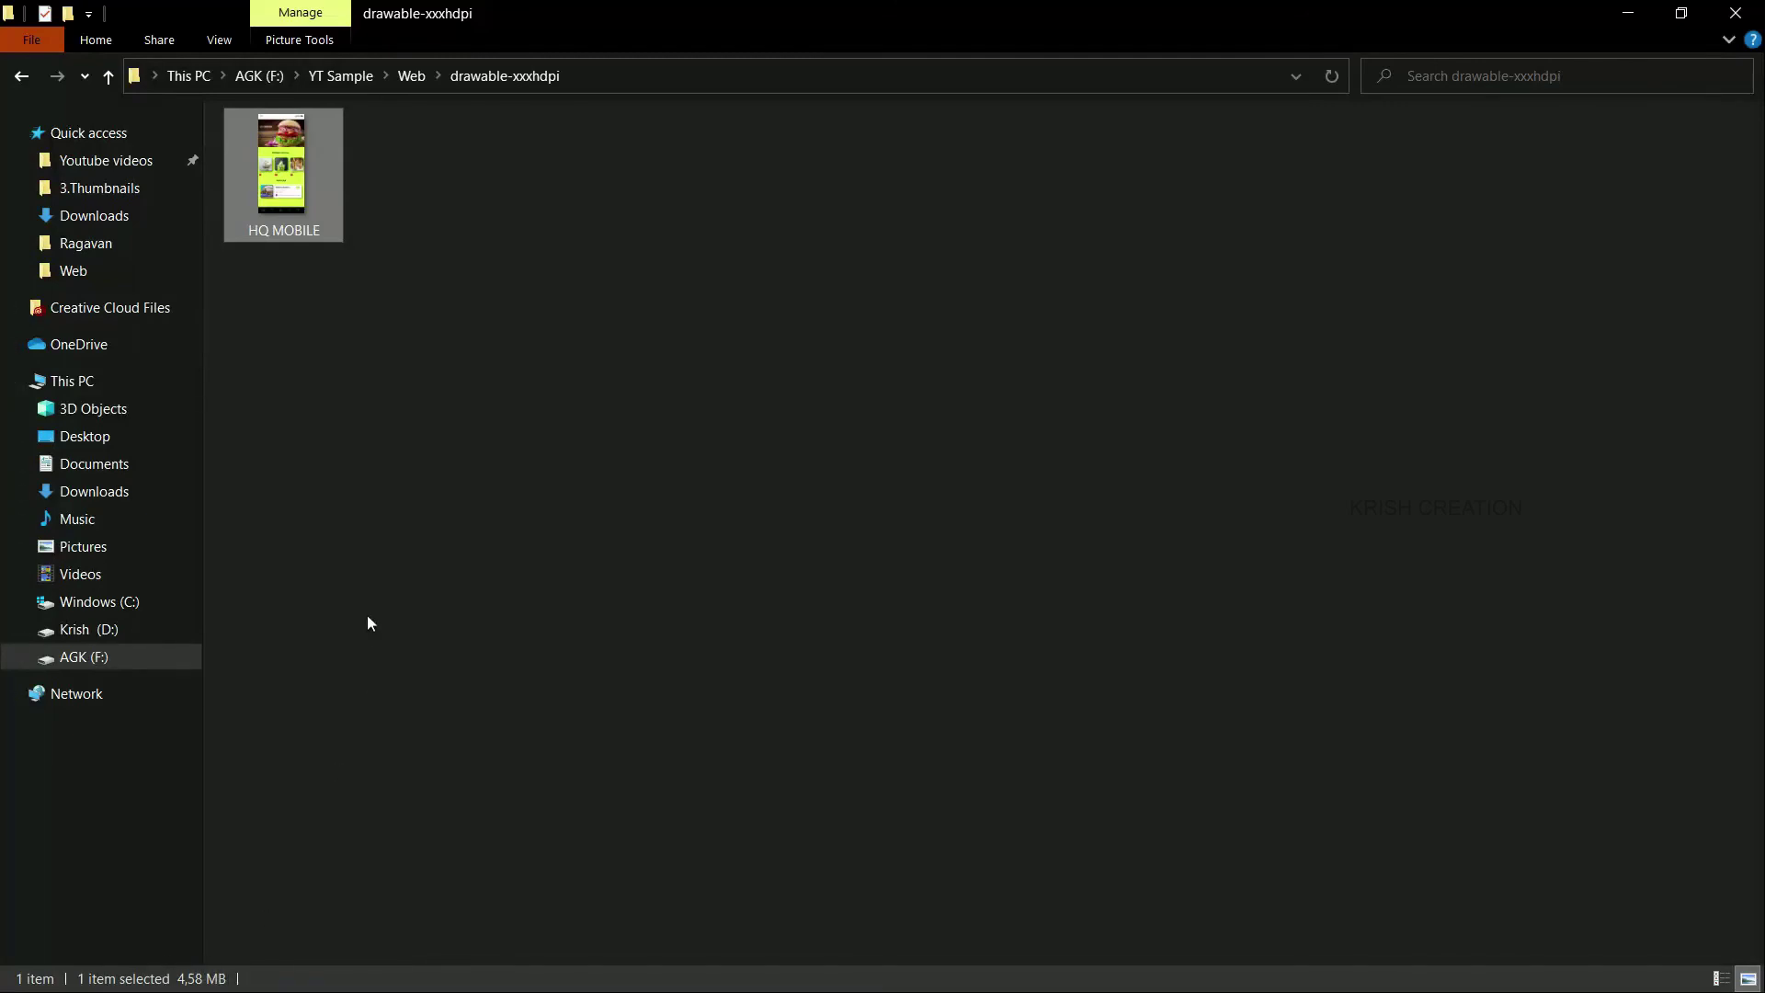
{"action": "key", "text": "alt+Left"}
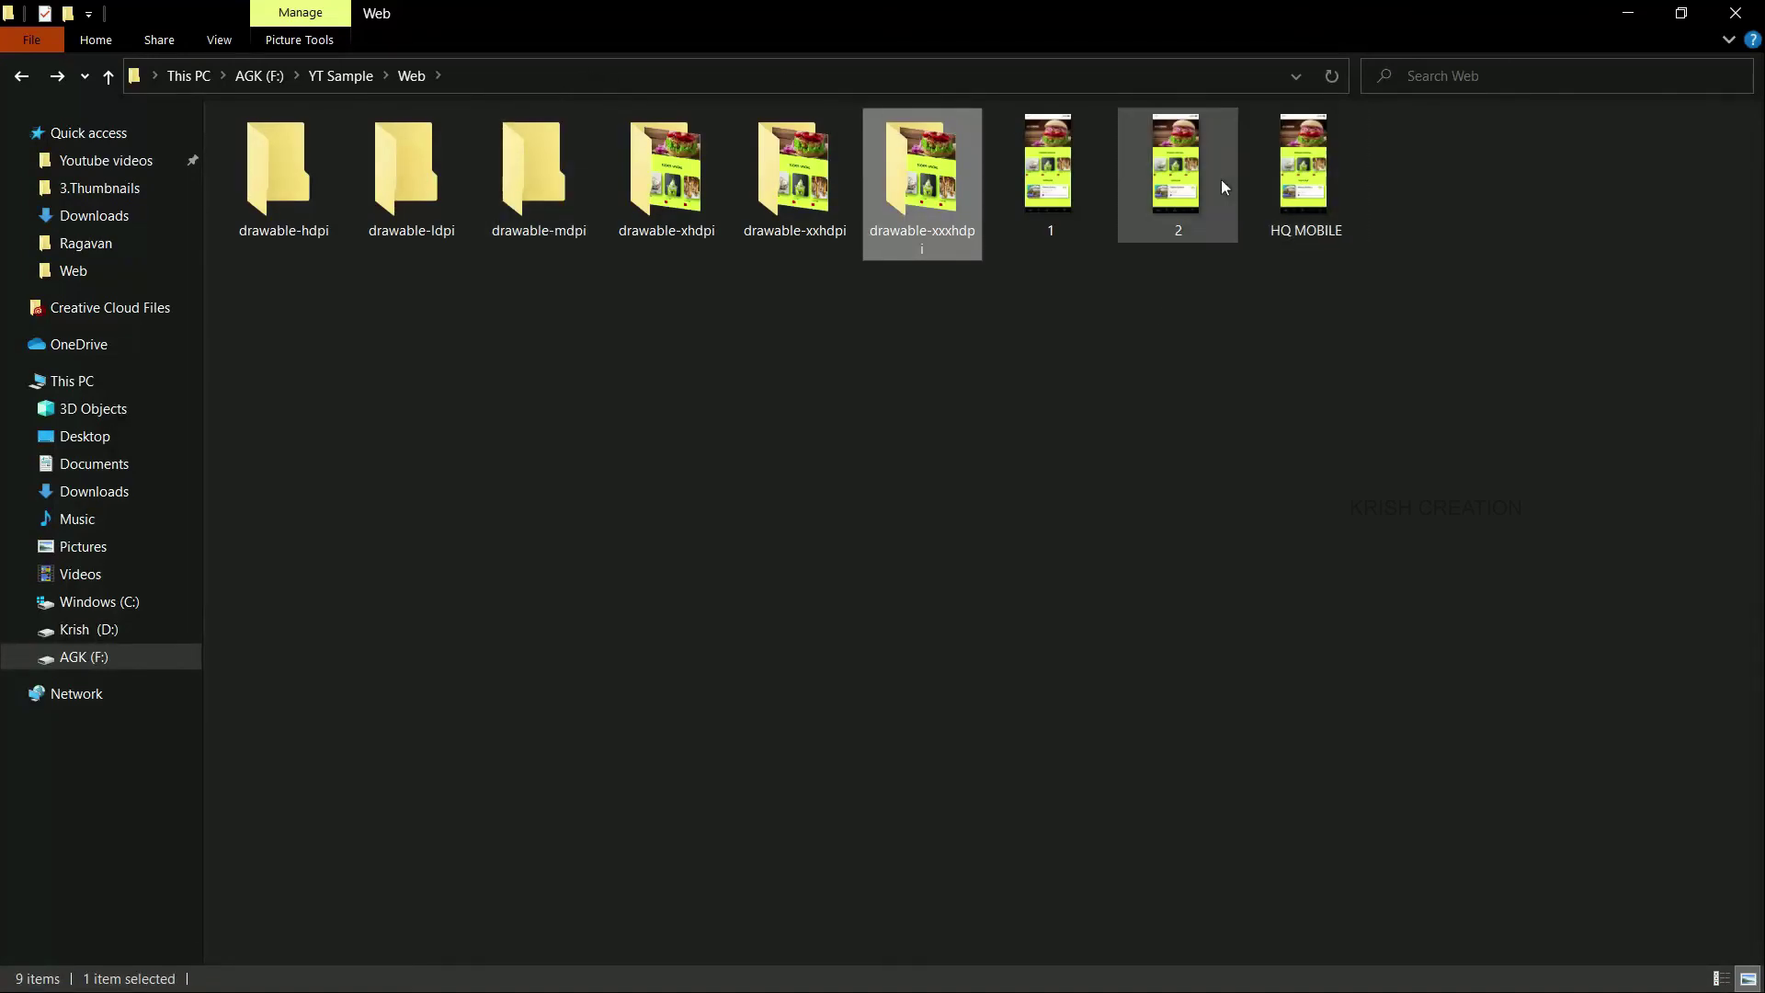
Copy the 1, 2 and HQ MOBILE images from the Web folder and switch to Adobe XD.
{"action": "left_click", "coordinate": [1048, 184]}
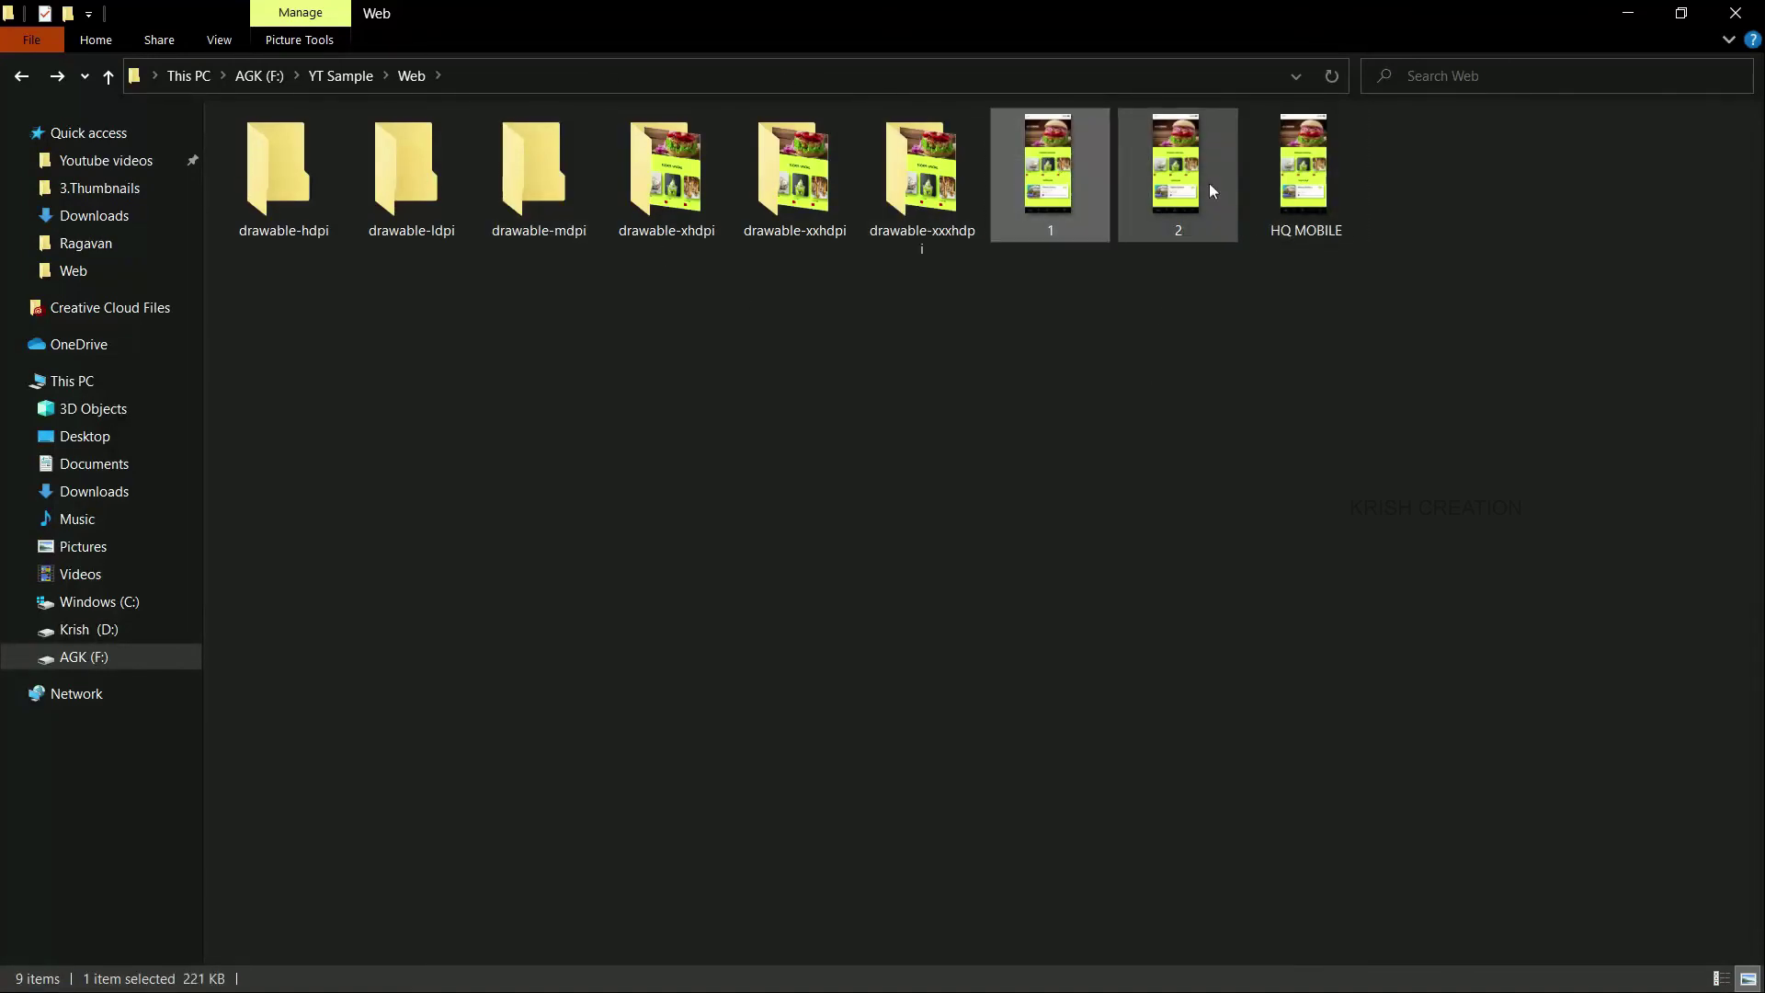
{"action": "left_click", "coordinate": [1296, 190], "text": "shift"}
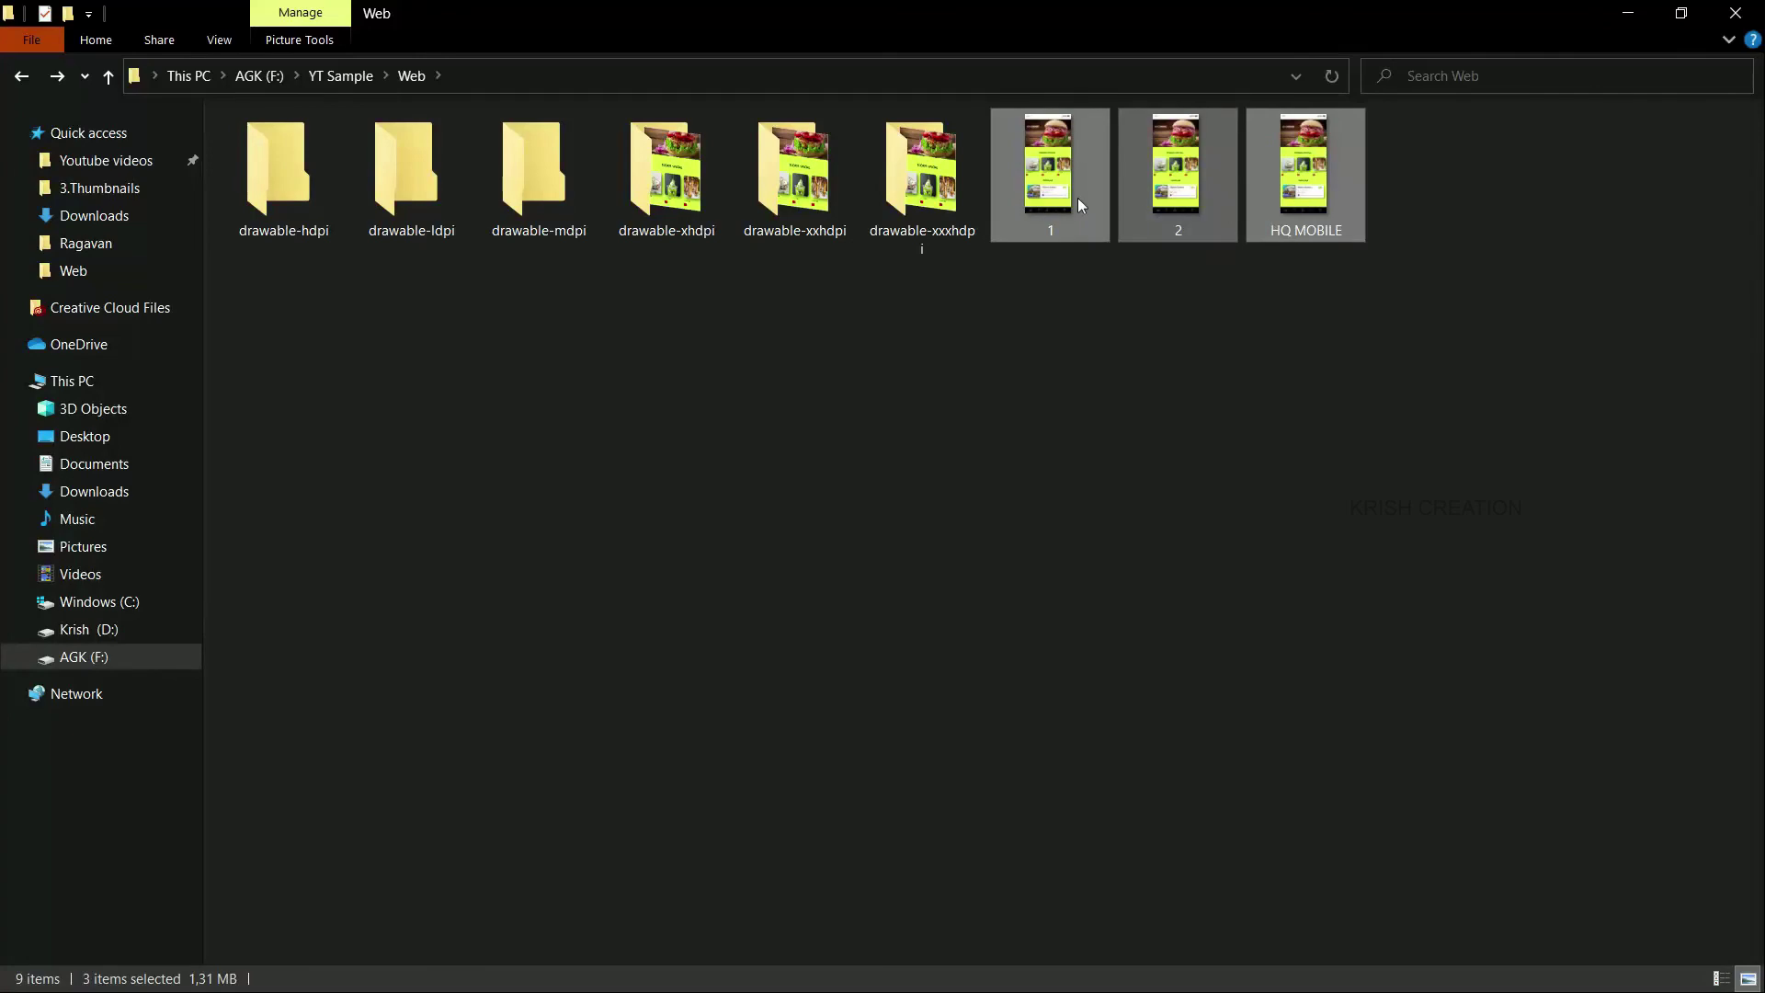
{"action": "key", "text": "alt+Left"}
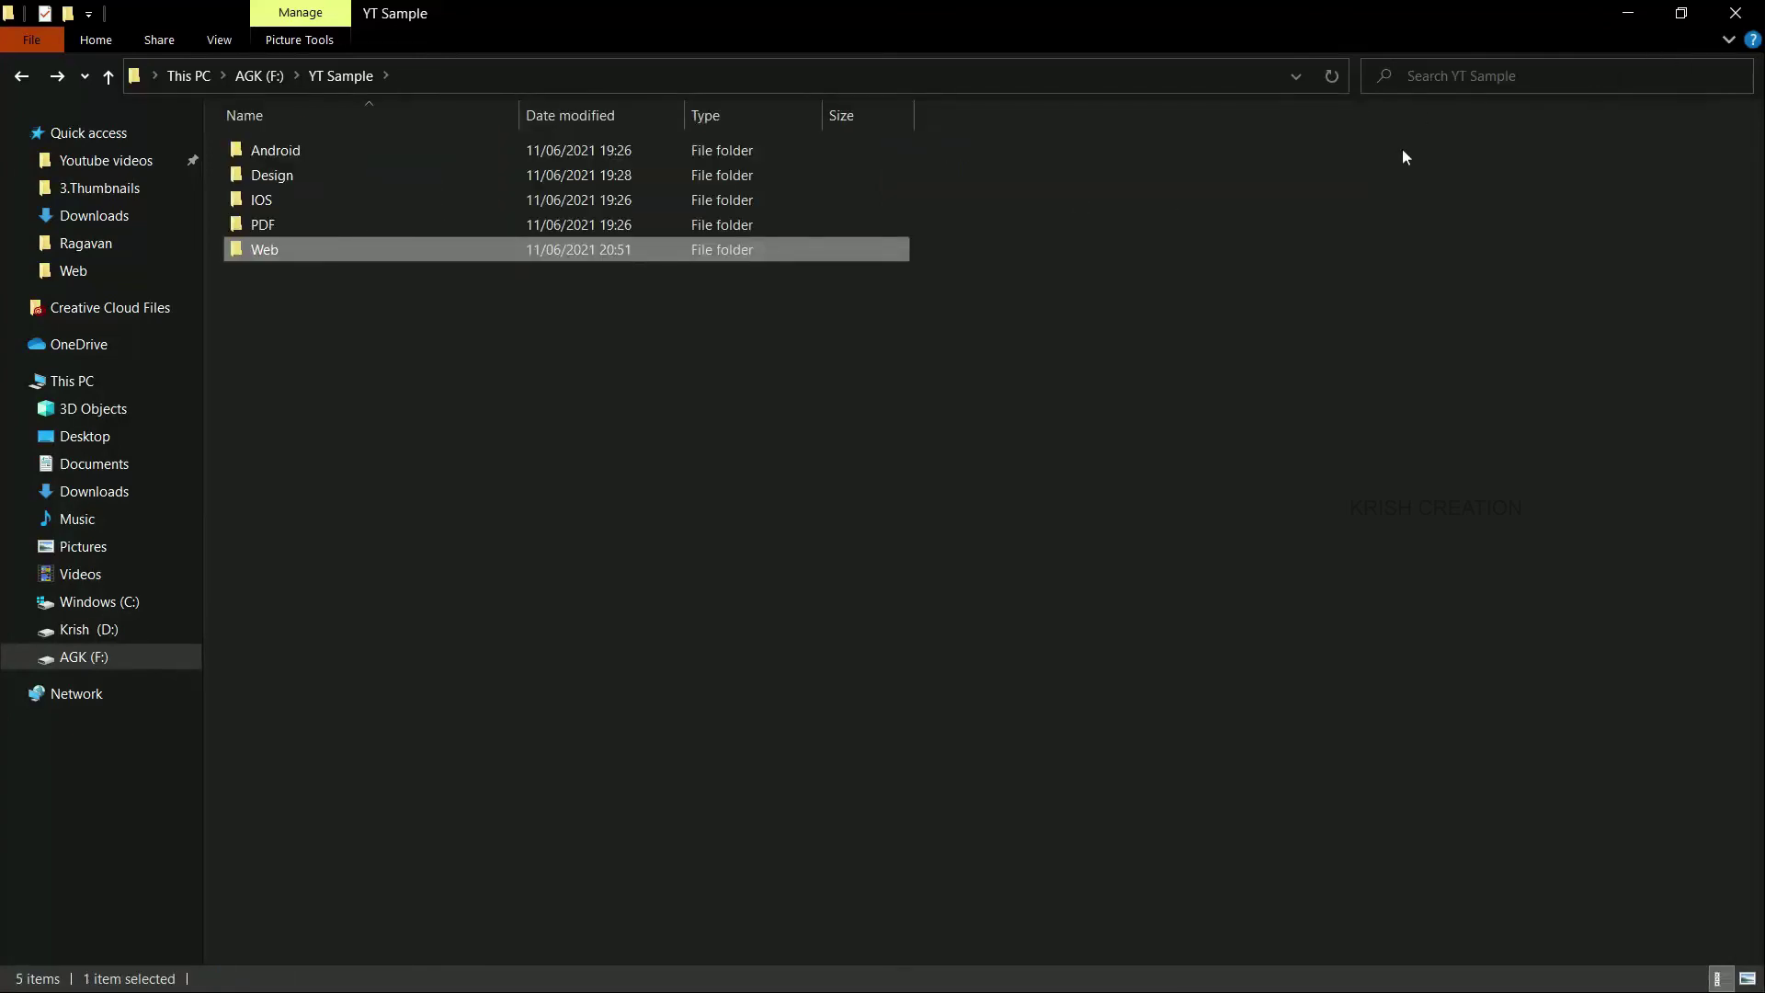
{"action": "key", "text": "alt+Tab"}
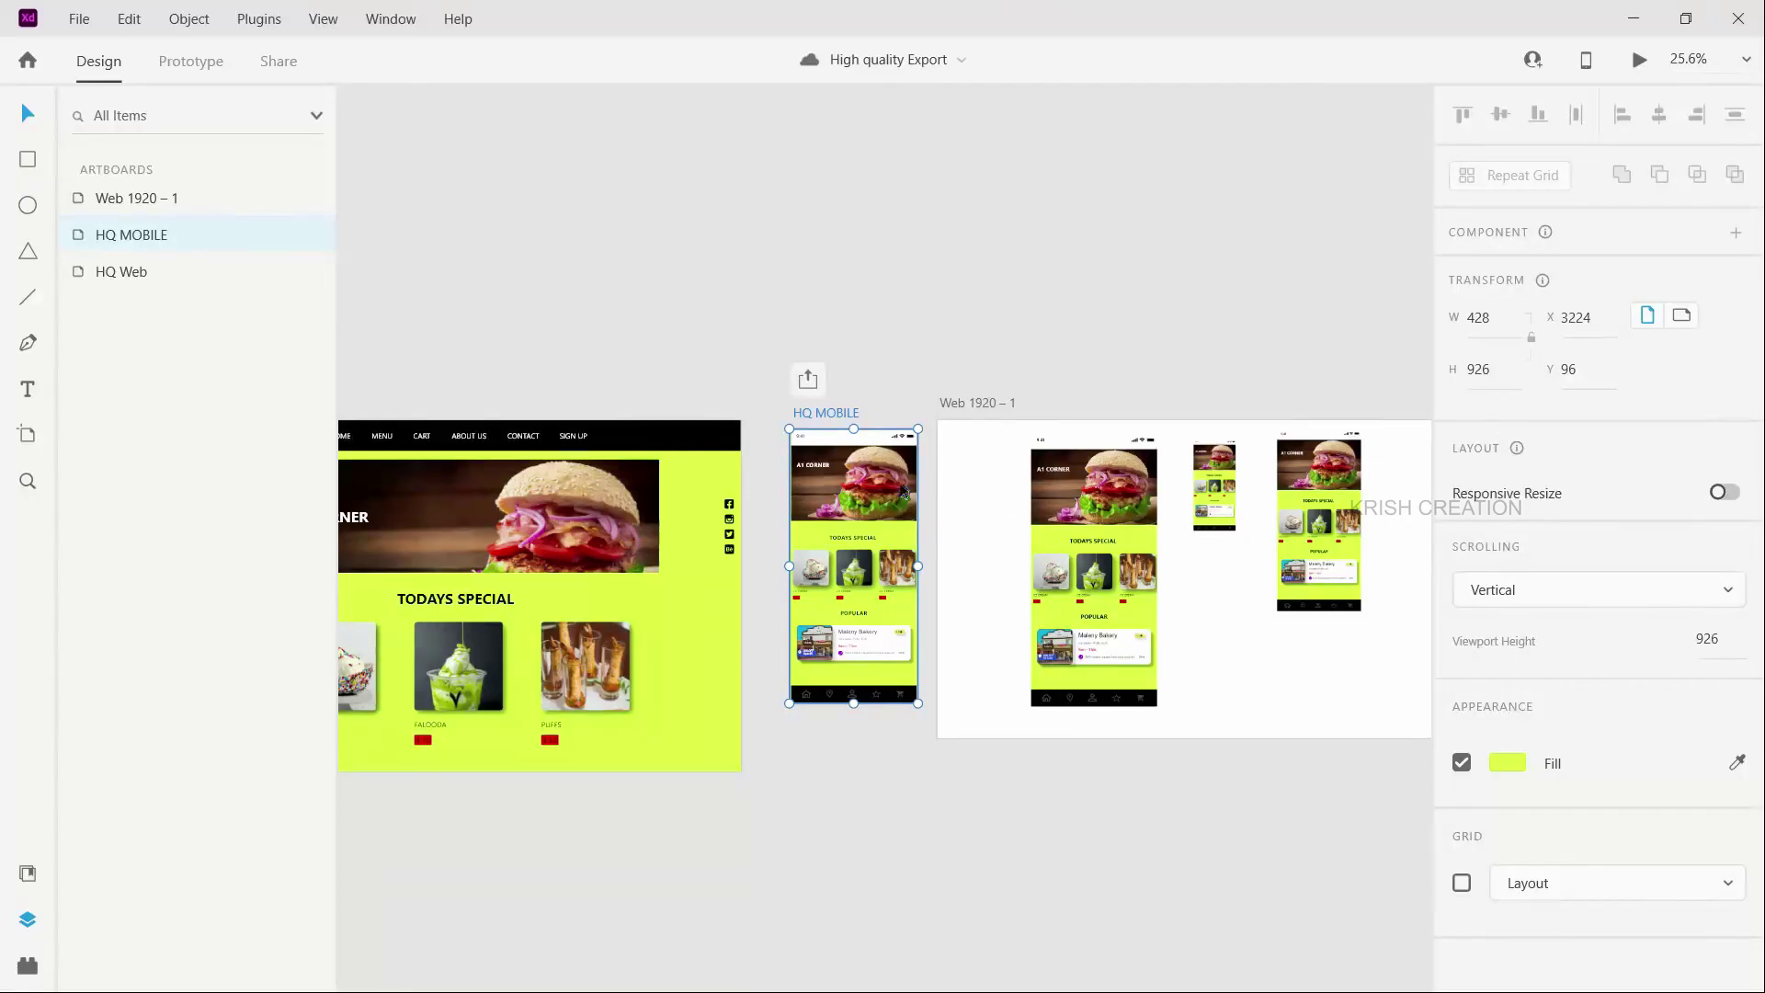
Delete the HQ MOBILE, HQ MOBILE@2x and HQ MOBILE@3x images from the Web 1920 – 1 artboard.
{"action": "left_click", "coordinate": [970, 404]}
{"action": "left_click_drag", "start_coordinate": [998, 466], "coordinate": [1413, 680]}
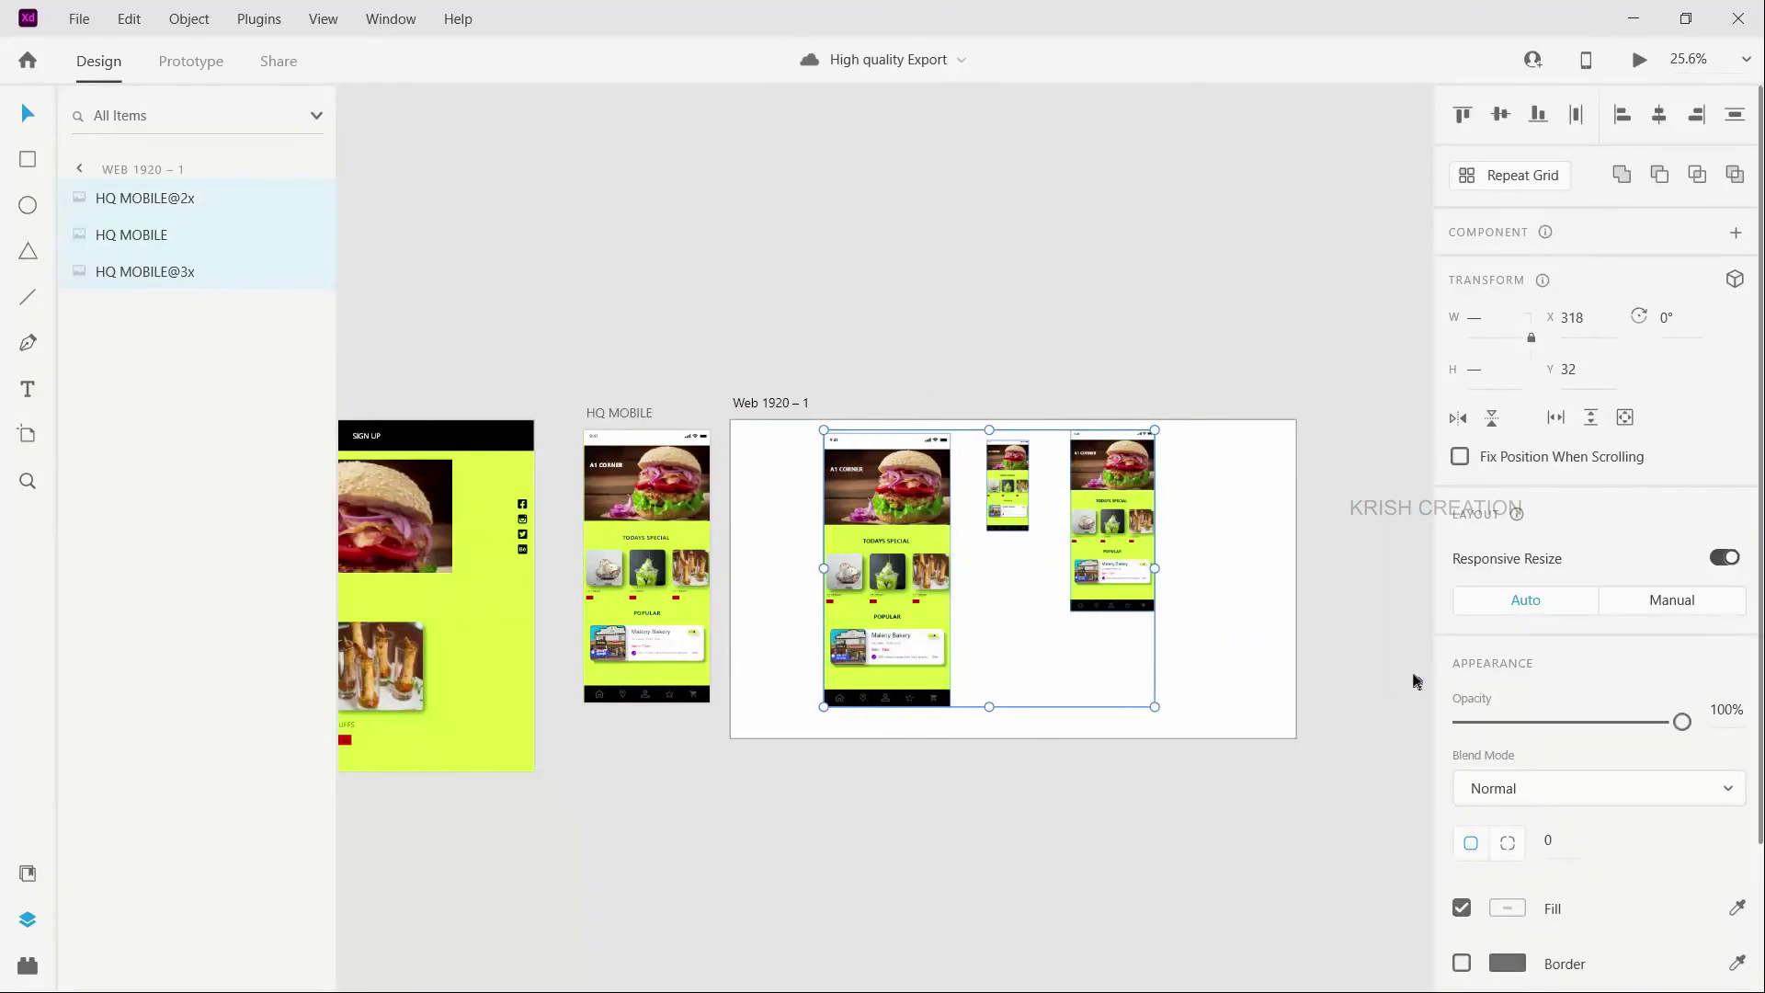
{"action": "key", "text": "0"}
{"action": "key", "text": "0"}
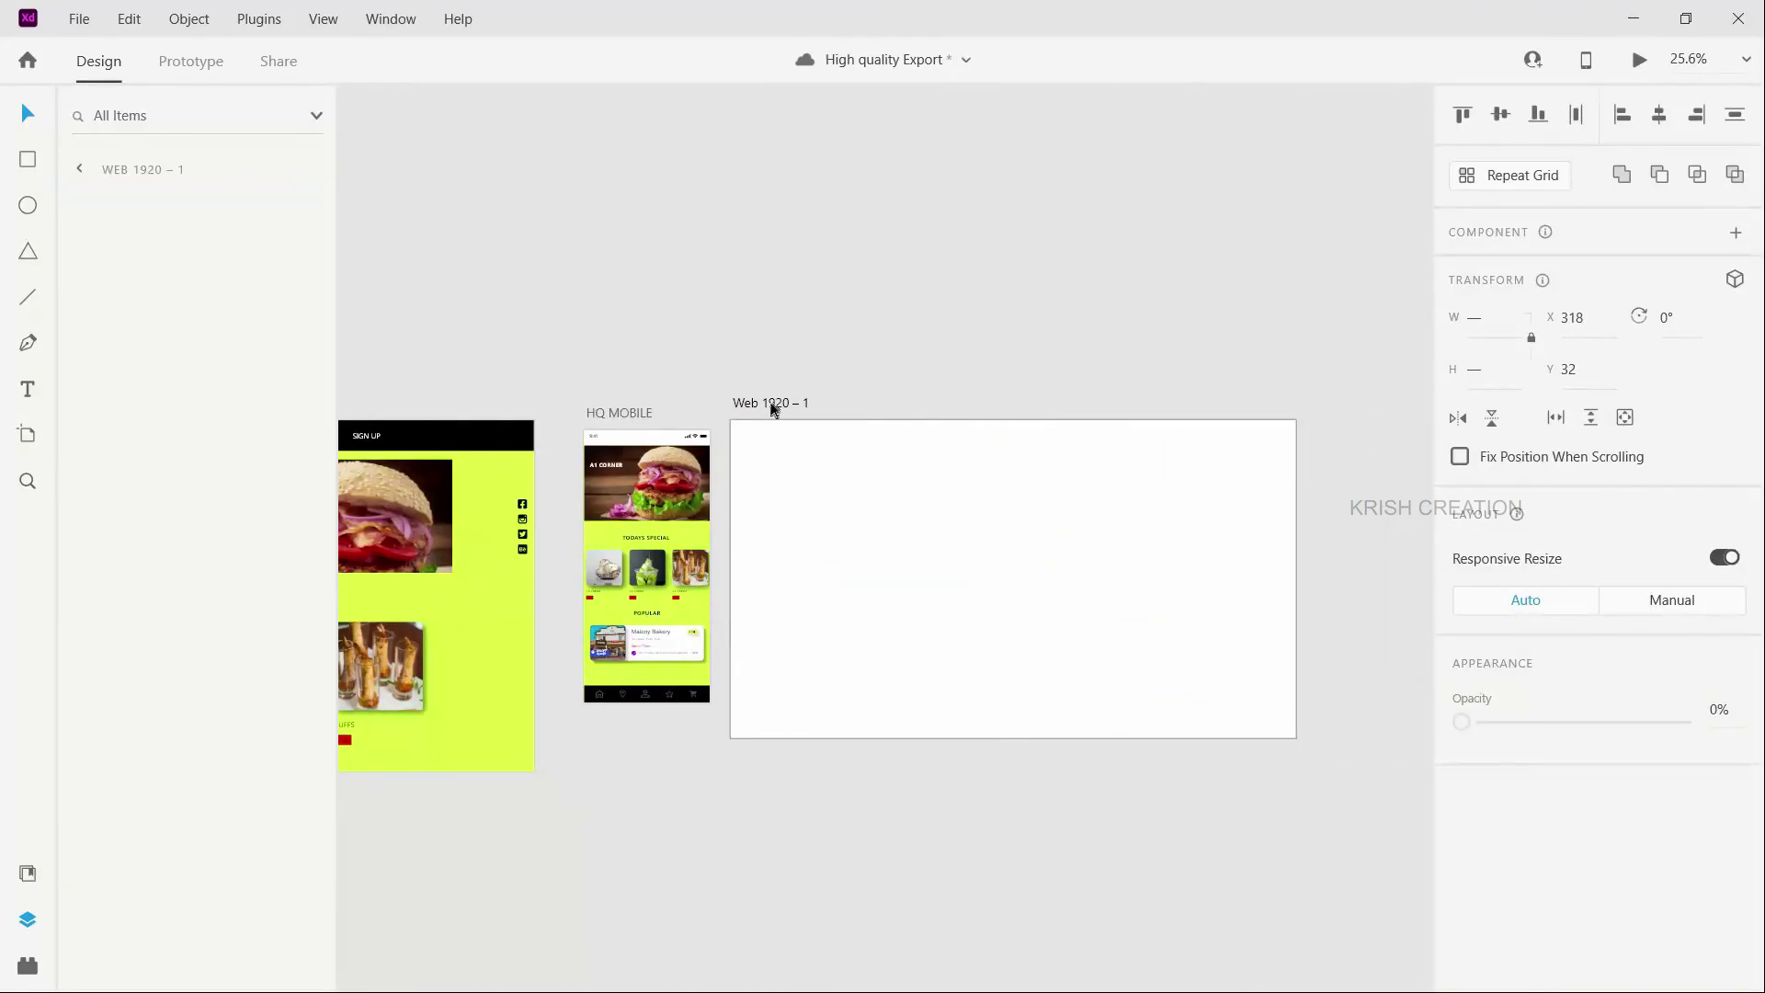
Paste the copied 1, 2 and HQ MOBILE images into the Web 1920 – 1 artboard and scale them down together to fit inside it.
{"action": "left_click", "coordinate": [774, 406]}
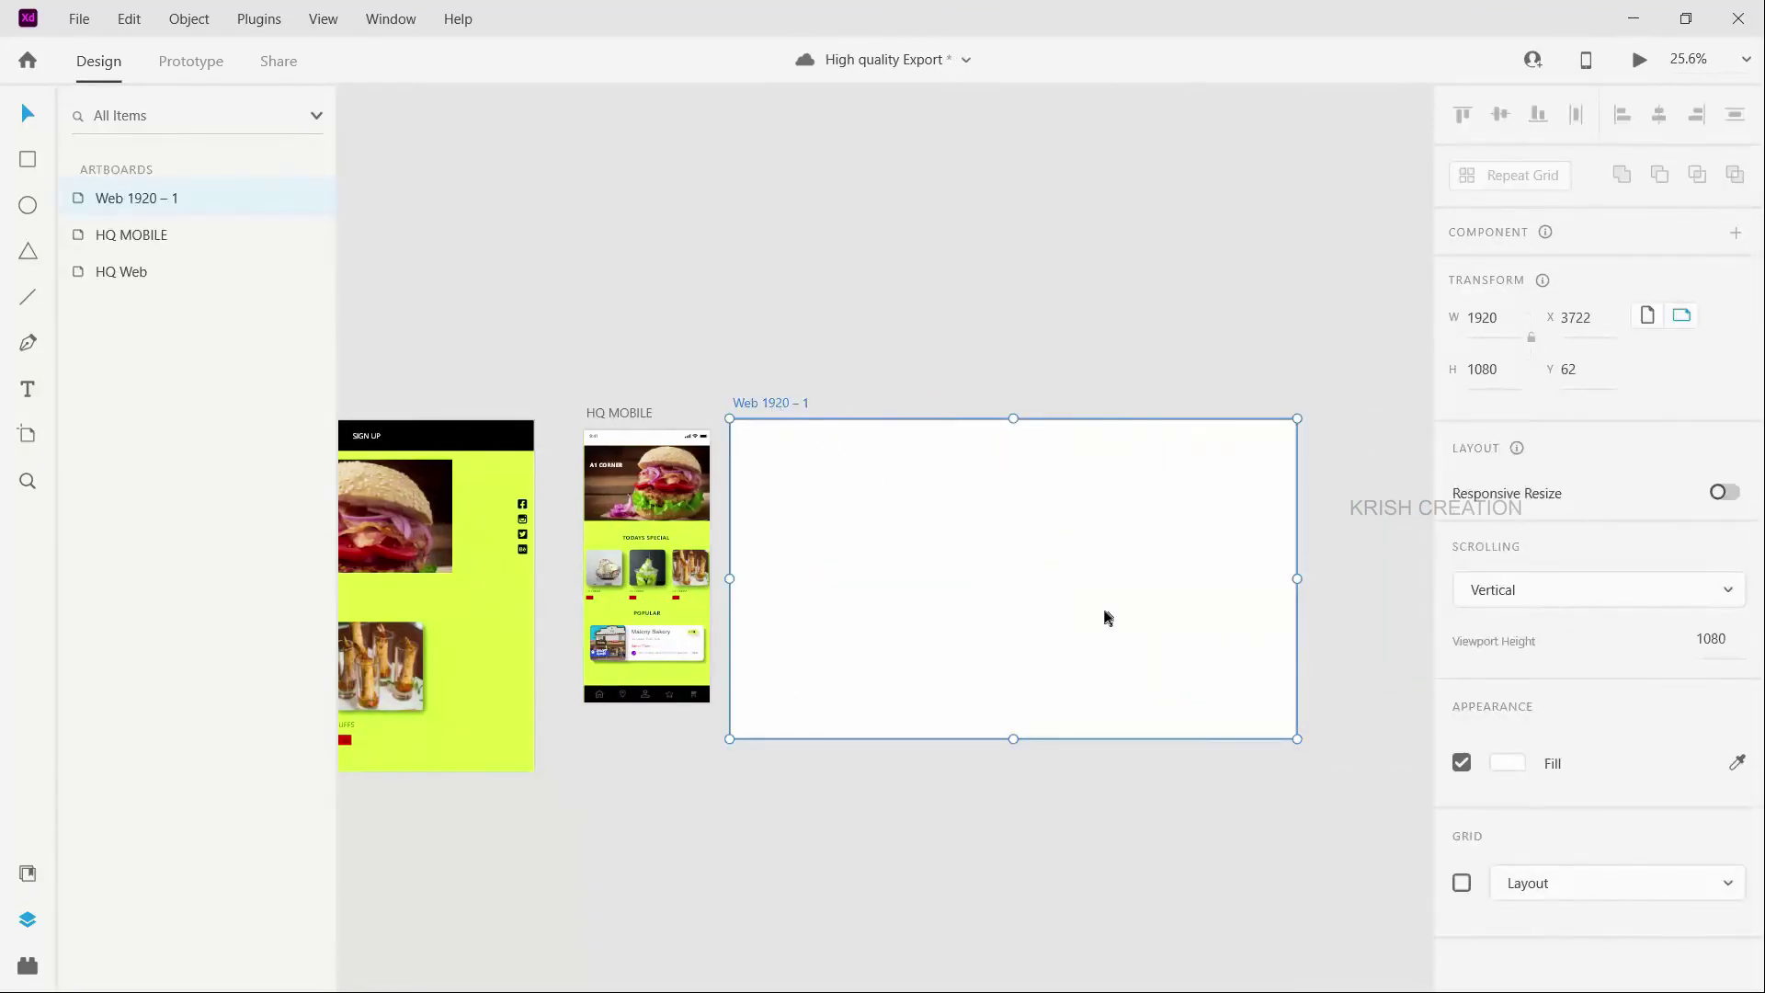
{"action": "key", "text": "ctrl+z"}
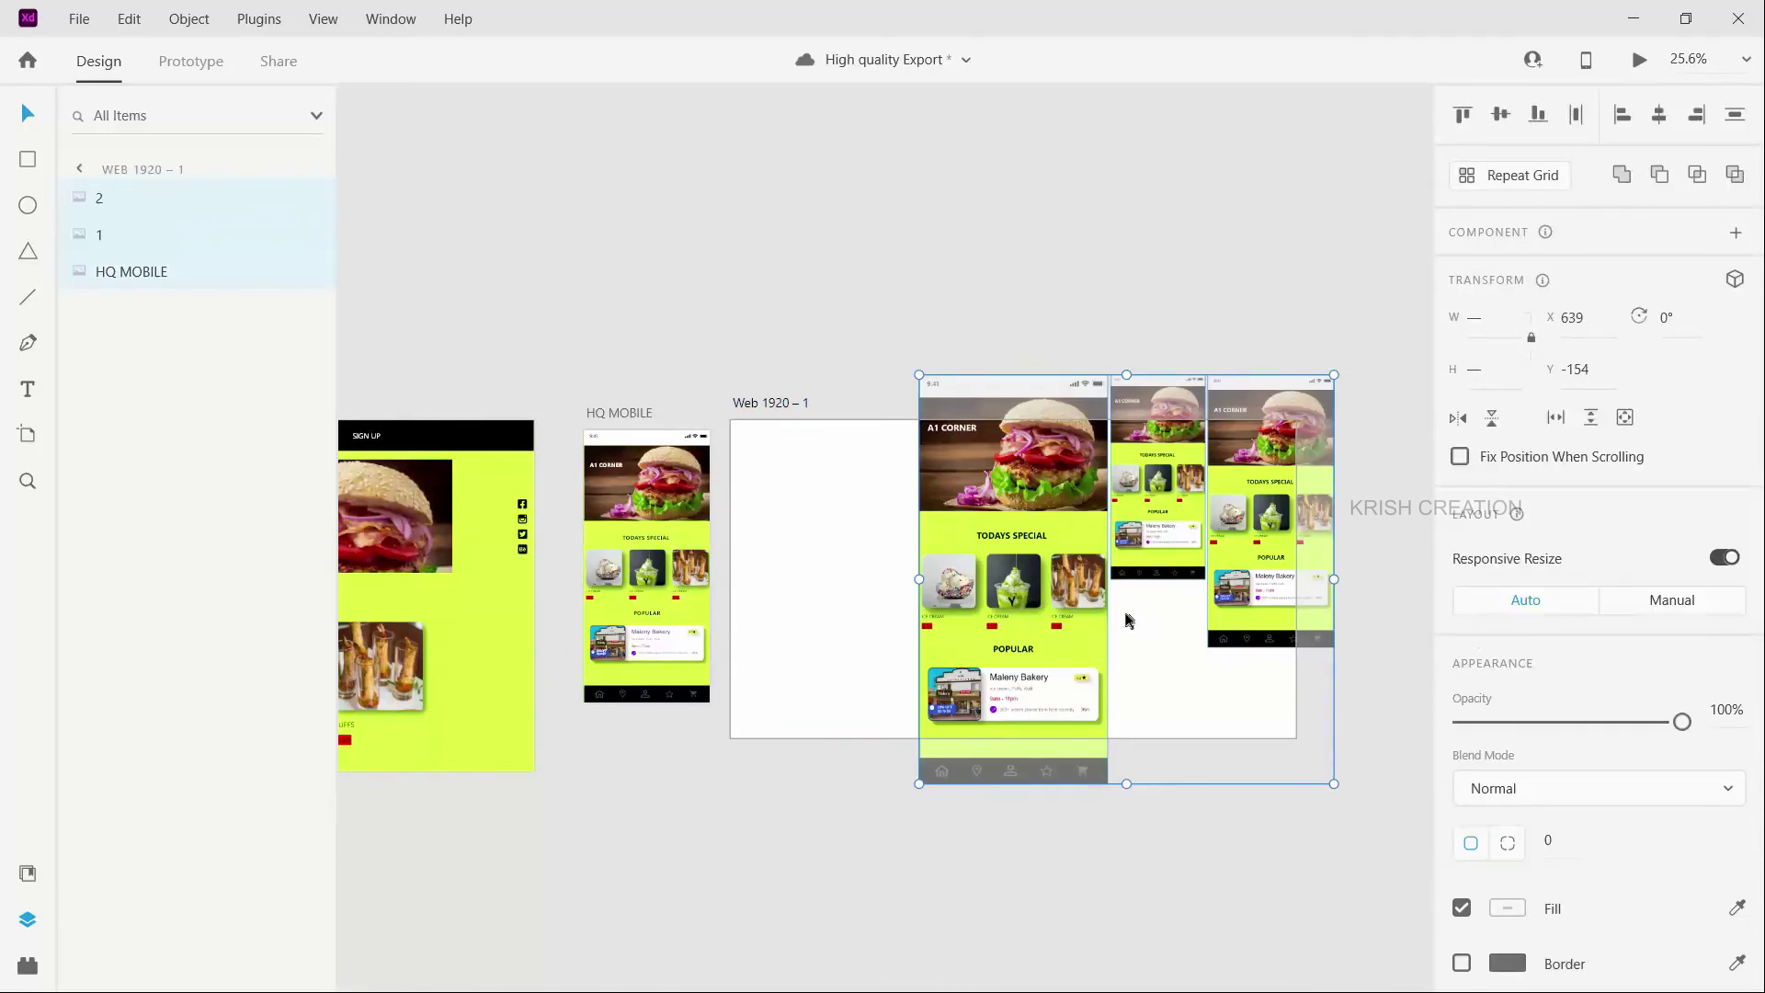
{"action": "left_click_drag", "start_coordinate": [1333, 374], "coordinate": [1225, 480]}
{"action": "left_click_drag", "start_coordinate": [917, 788], "coordinate": [957, 702]}
{"action": "left_click", "coordinate": [844, 608]}
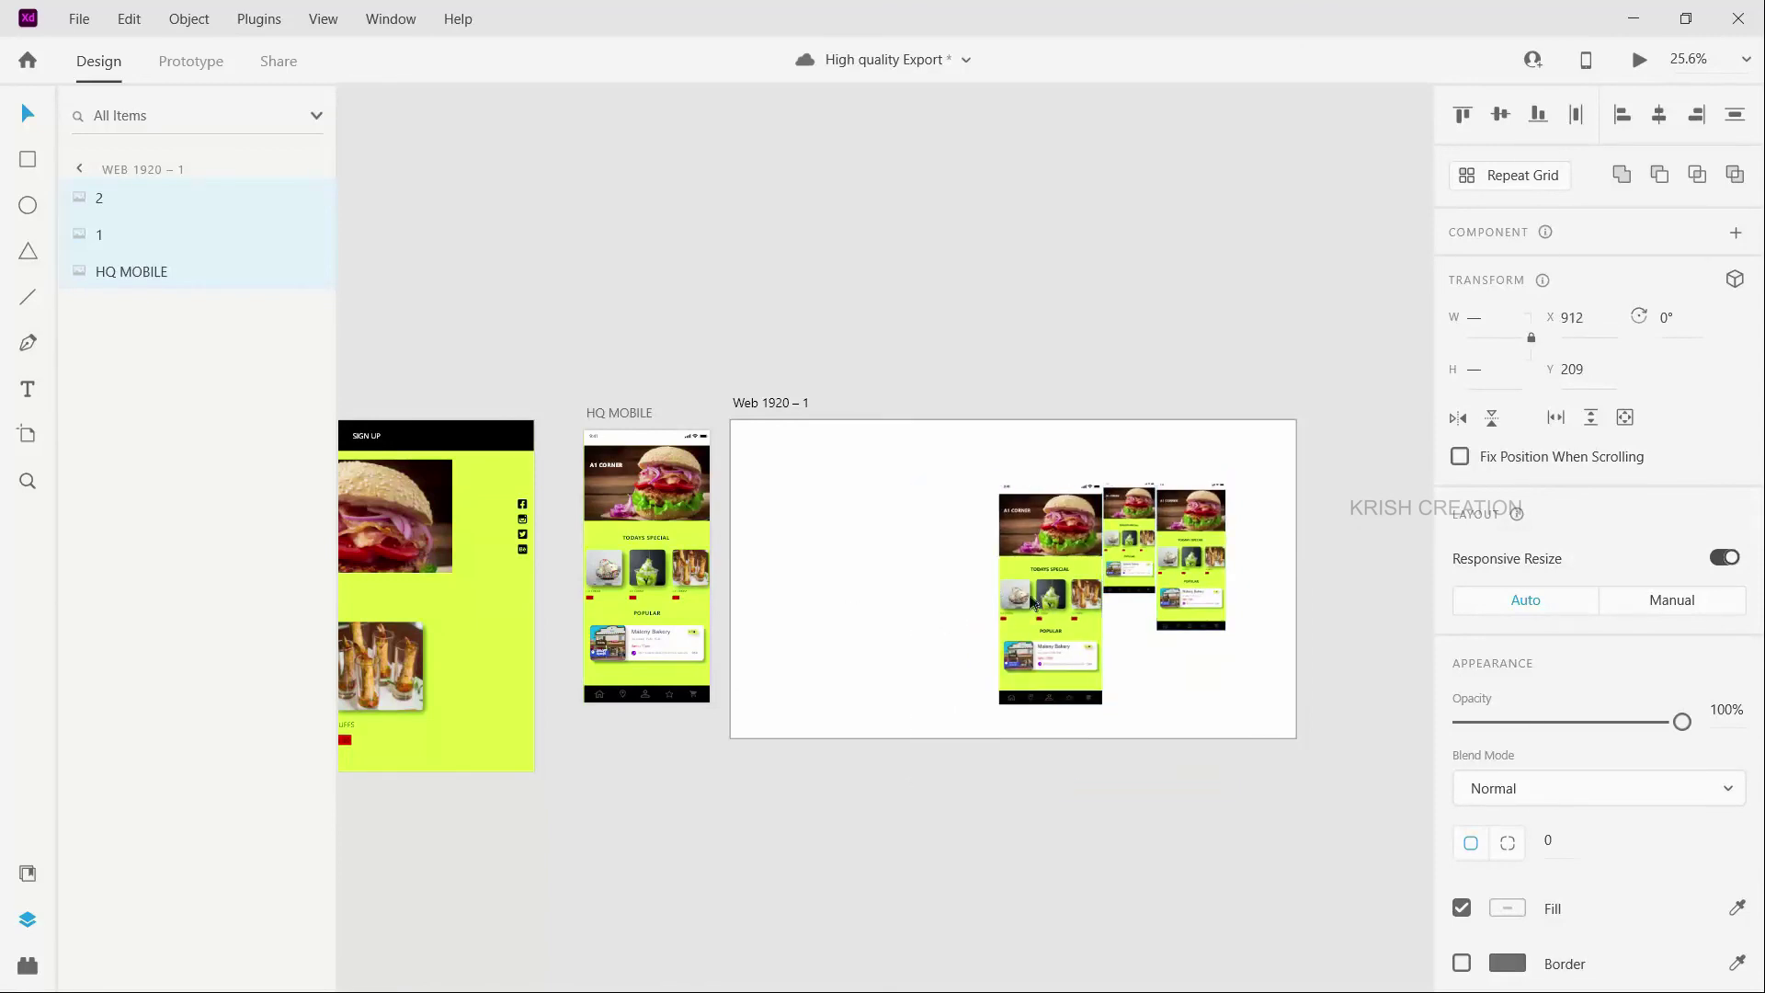
Spread the pasted images apart across the Web 1920 – 1 artboard in the order HQ MOBILE, 1, 2, placing image 2 at about X 1370, Y 161.
{"action": "left_click_drag", "start_coordinate": [1048, 597], "coordinate": [902, 566]}
{"action": "left_click_drag", "start_coordinate": [1126, 582], "coordinate": [1049, 572]}
{"action": "left_click", "coordinate": [1195, 533]}
{"action": "left_click_drag", "start_coordinate": [1195, 533], "coordinate": [1172, 521]}
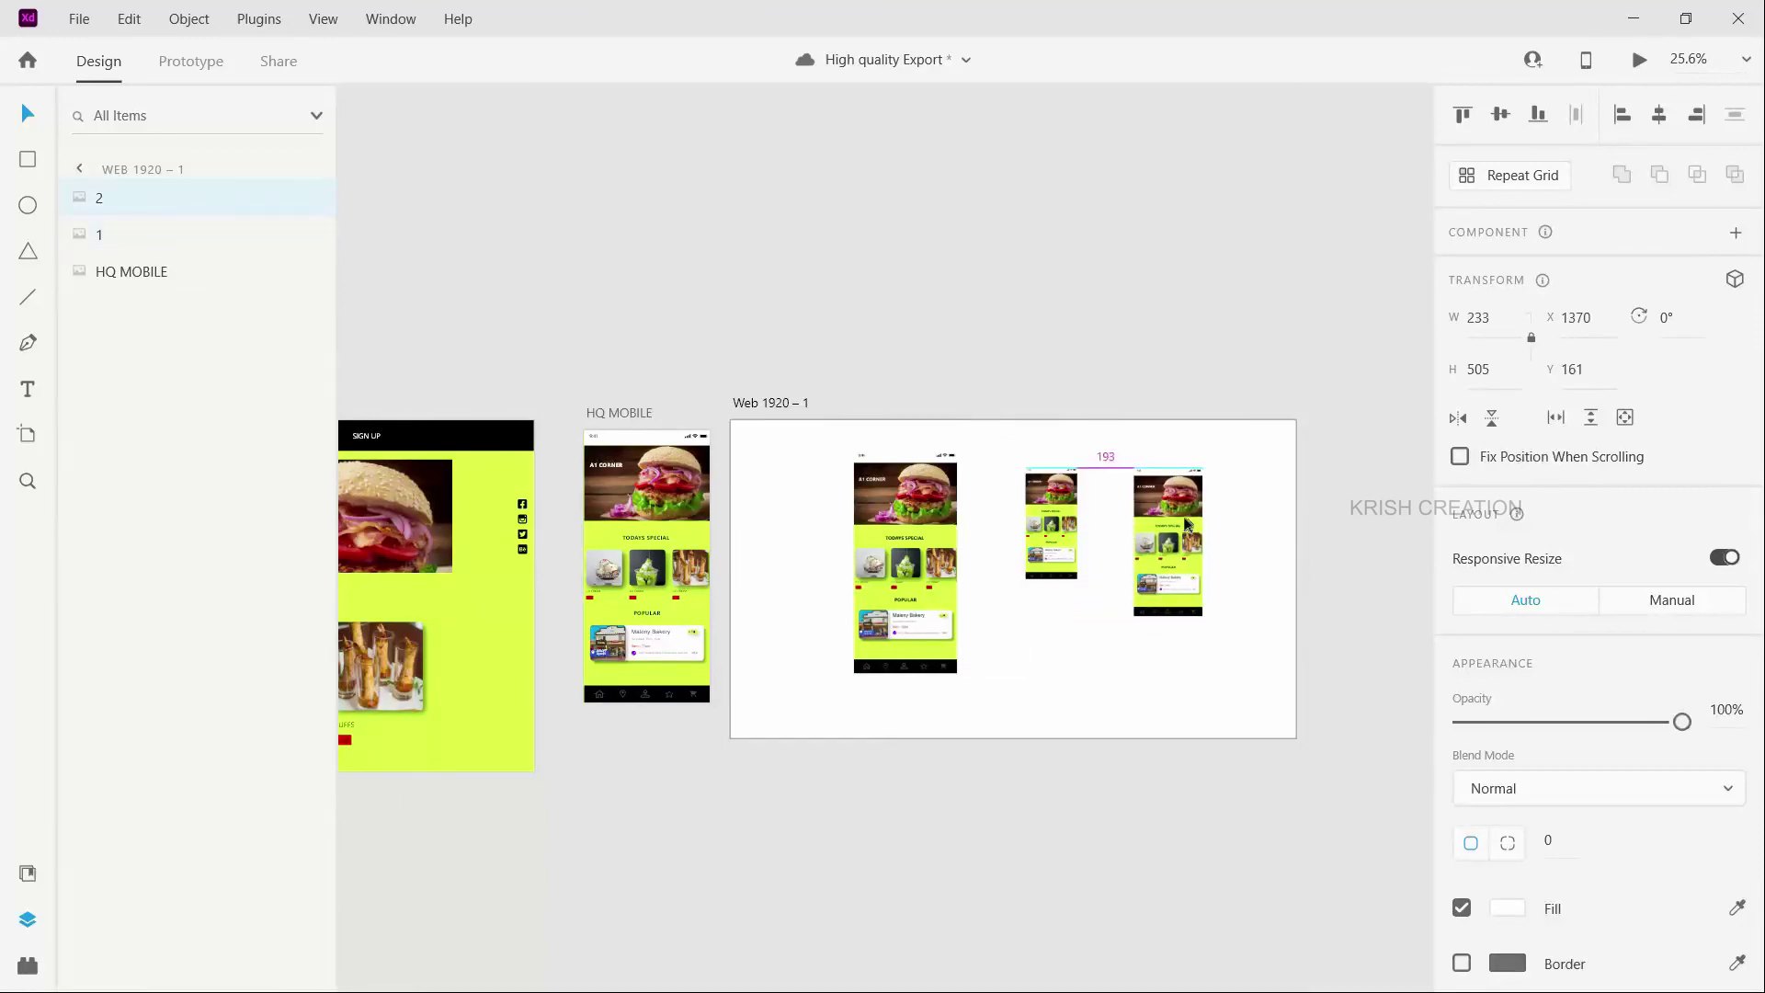
{"action": "left_click", "coordinate": [1044, 641]}
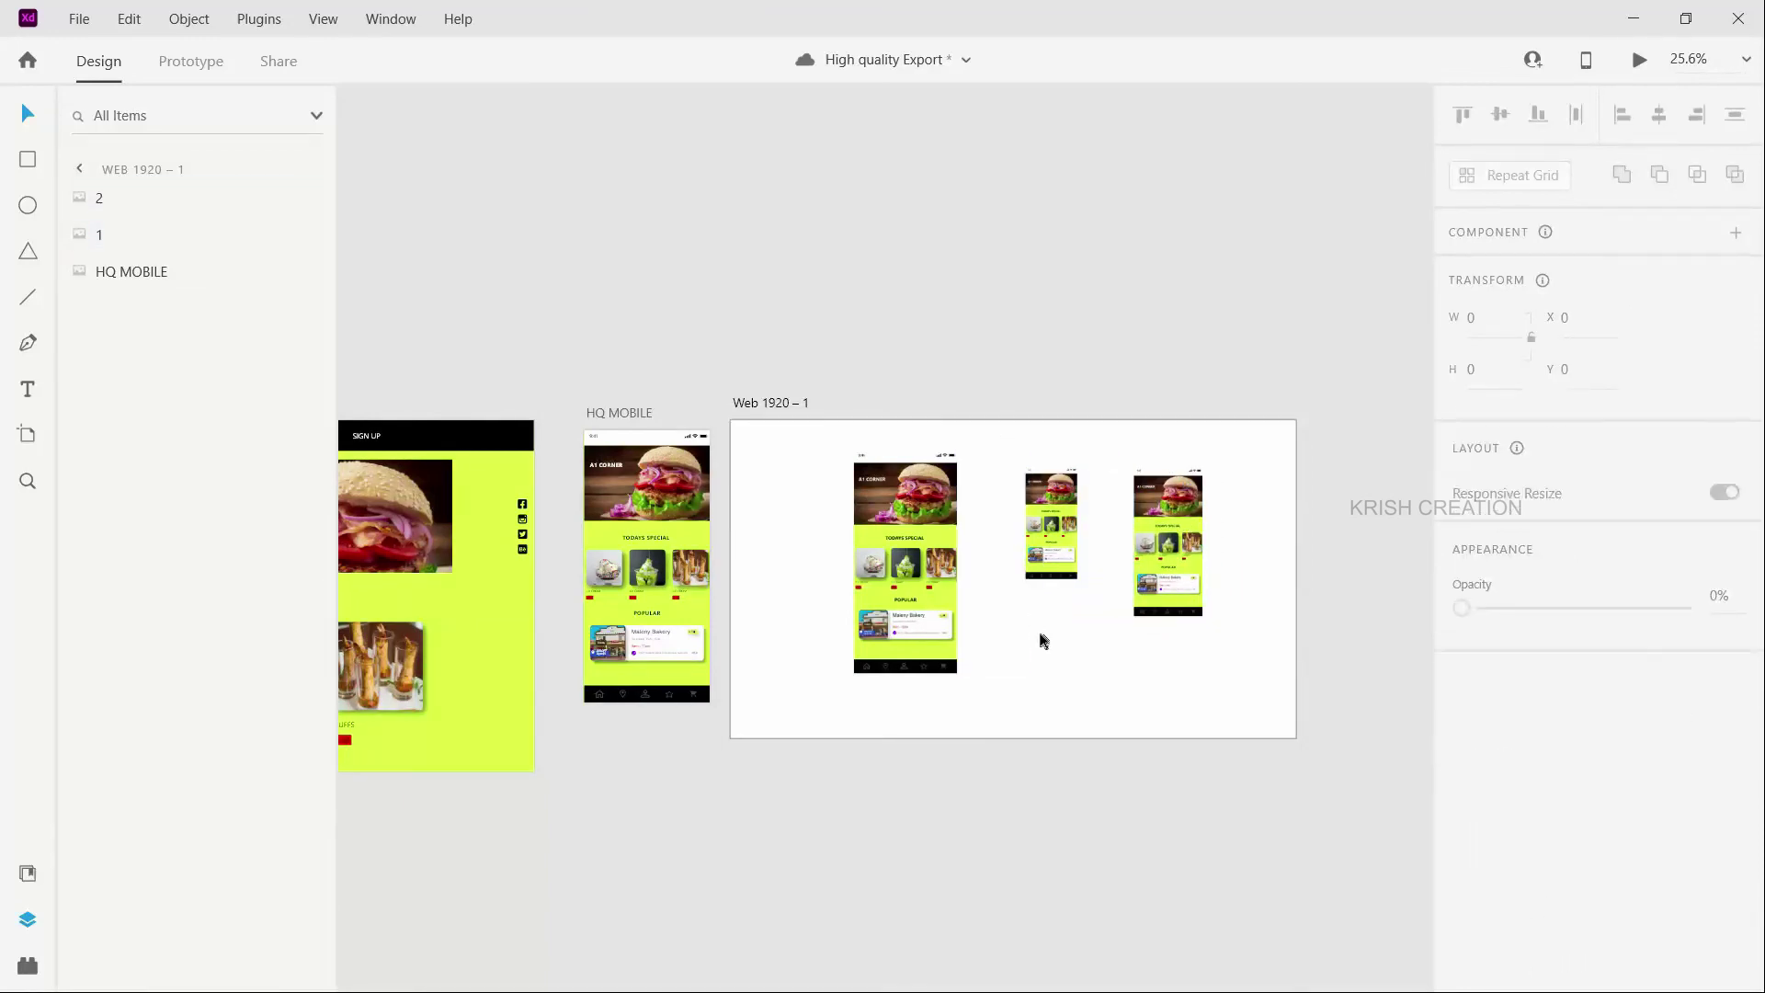
{"action": "scroll", "coordinate": [1034, 639], "scroll_direction": "right", "scroll_amount": 1}
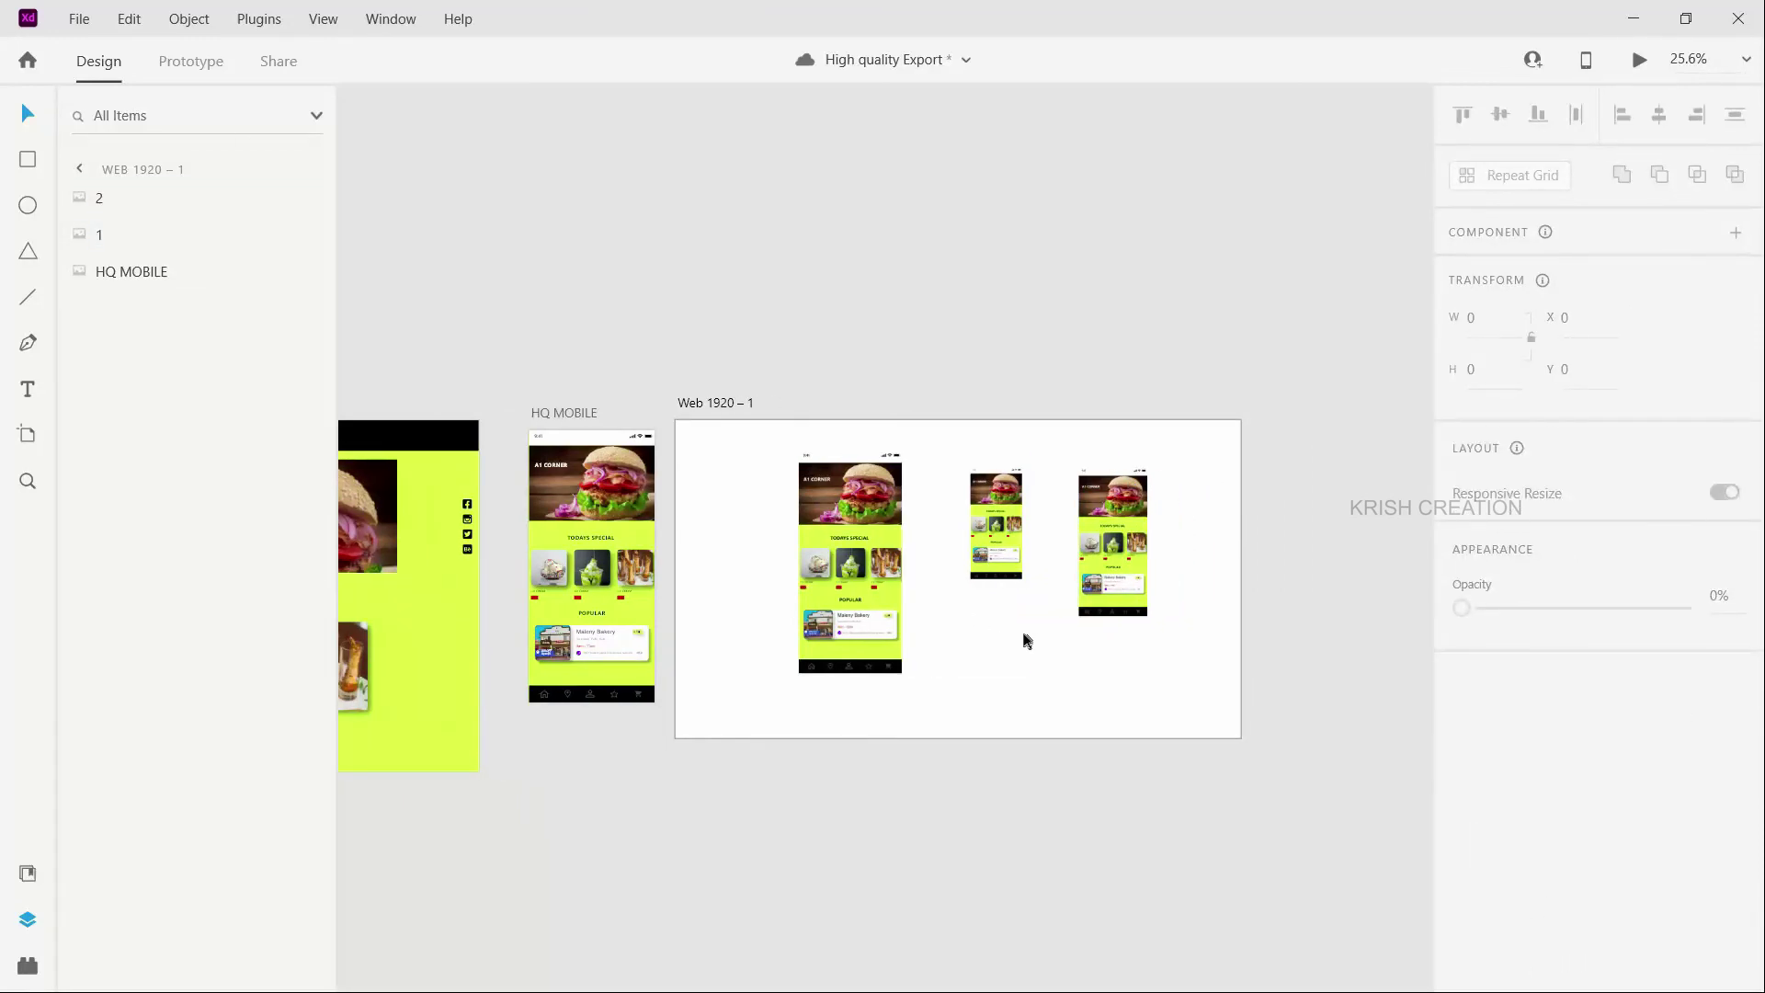
{"action": "scroll", "coordinate": [890, 678], "scroll_direction": "left", "scroll_amount": 12}
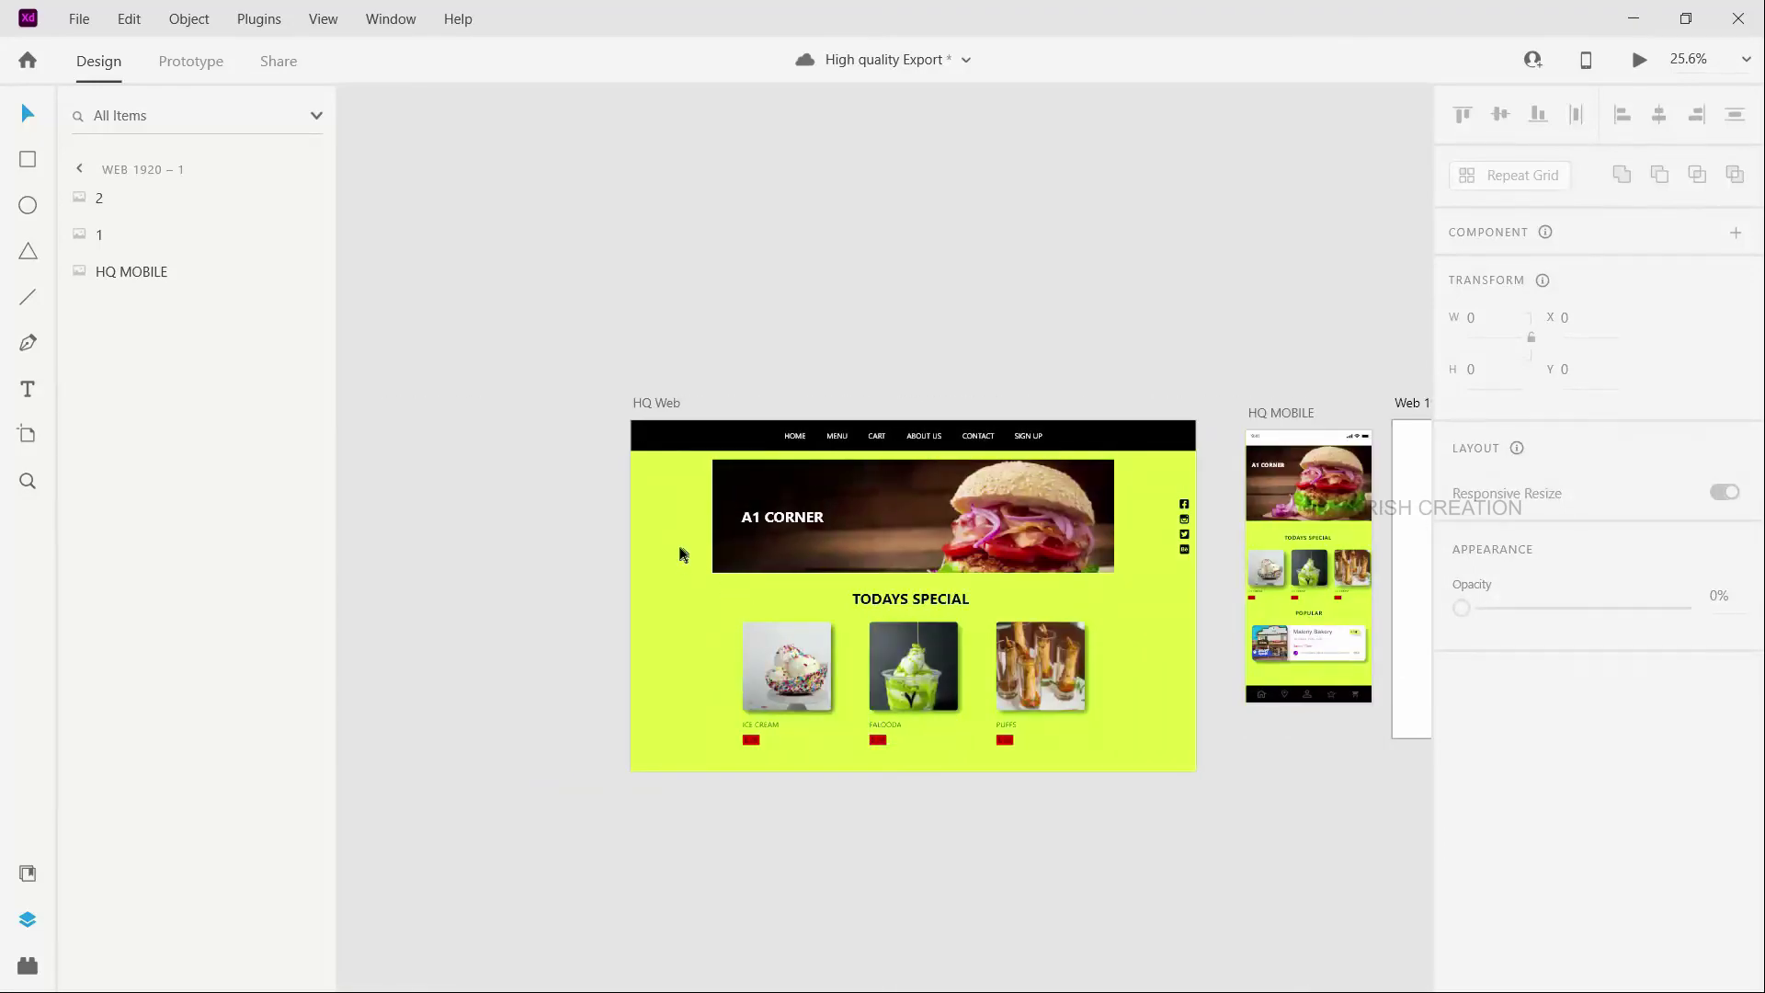
{"action": "scroll", "coordinate": [681, 553], "scroll_direction": "down", "scroll_amount": 3}
{"action": "scroll", "coordinate": [681, 552], "scroll_direction": "up", "scroll_amount": 3}
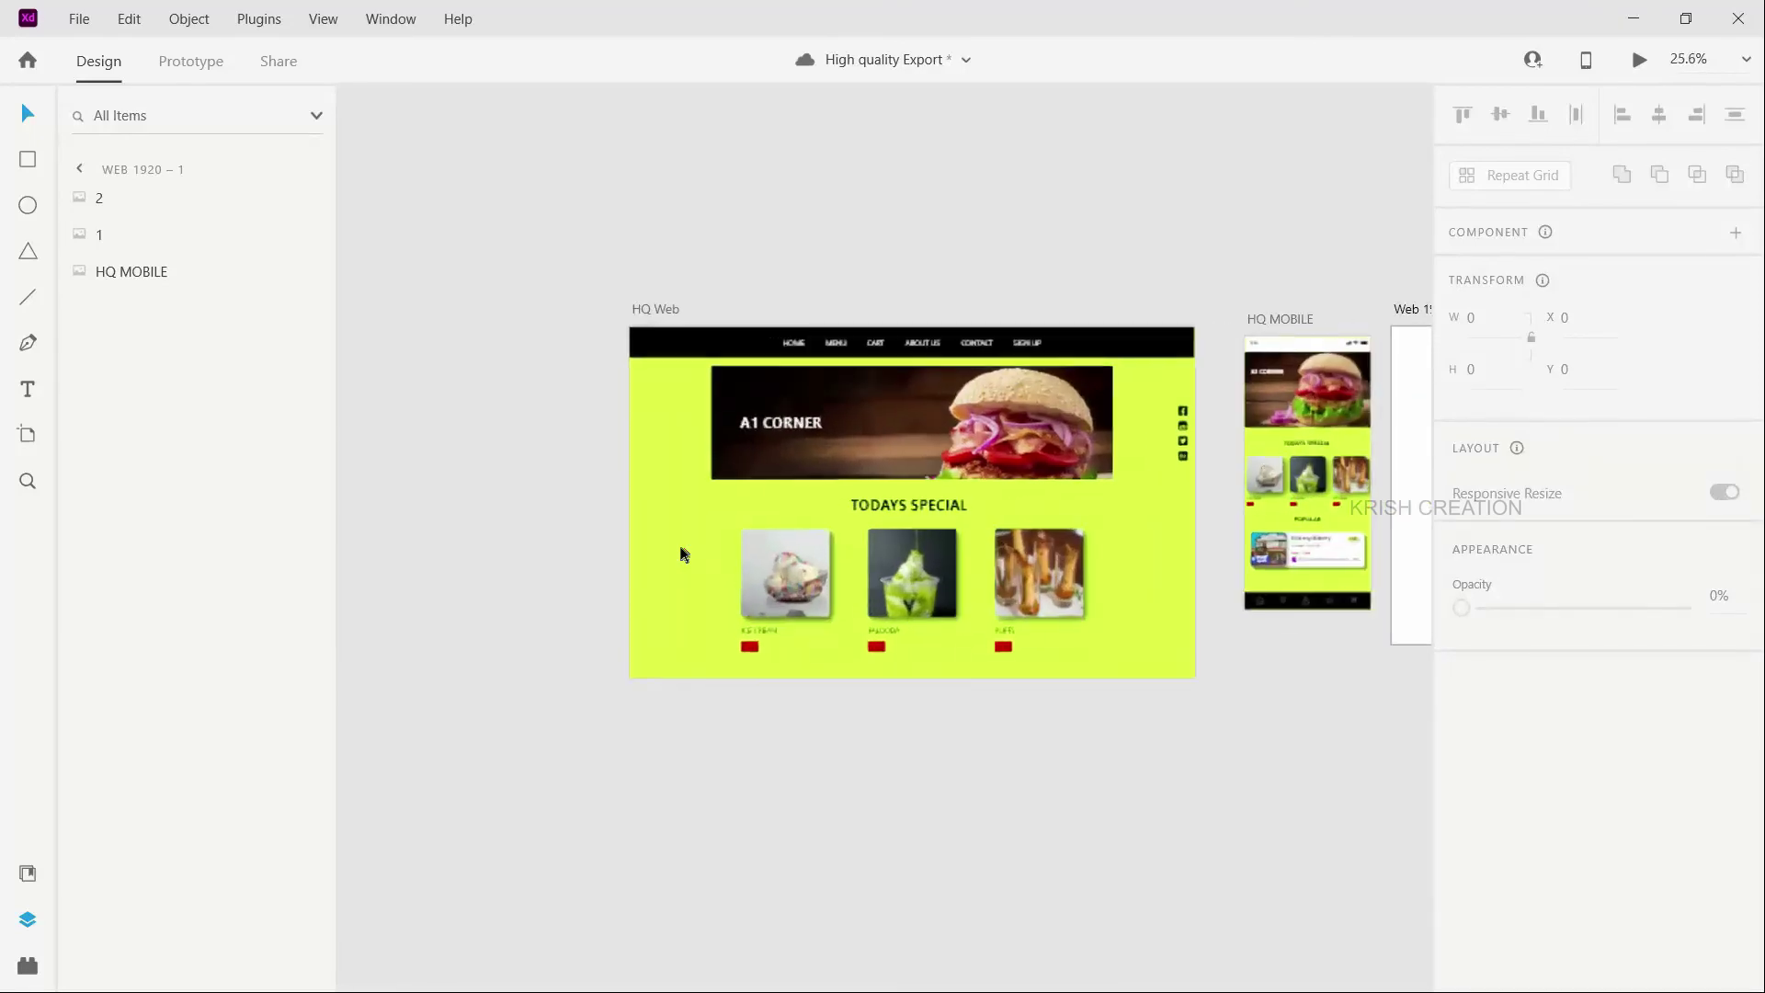